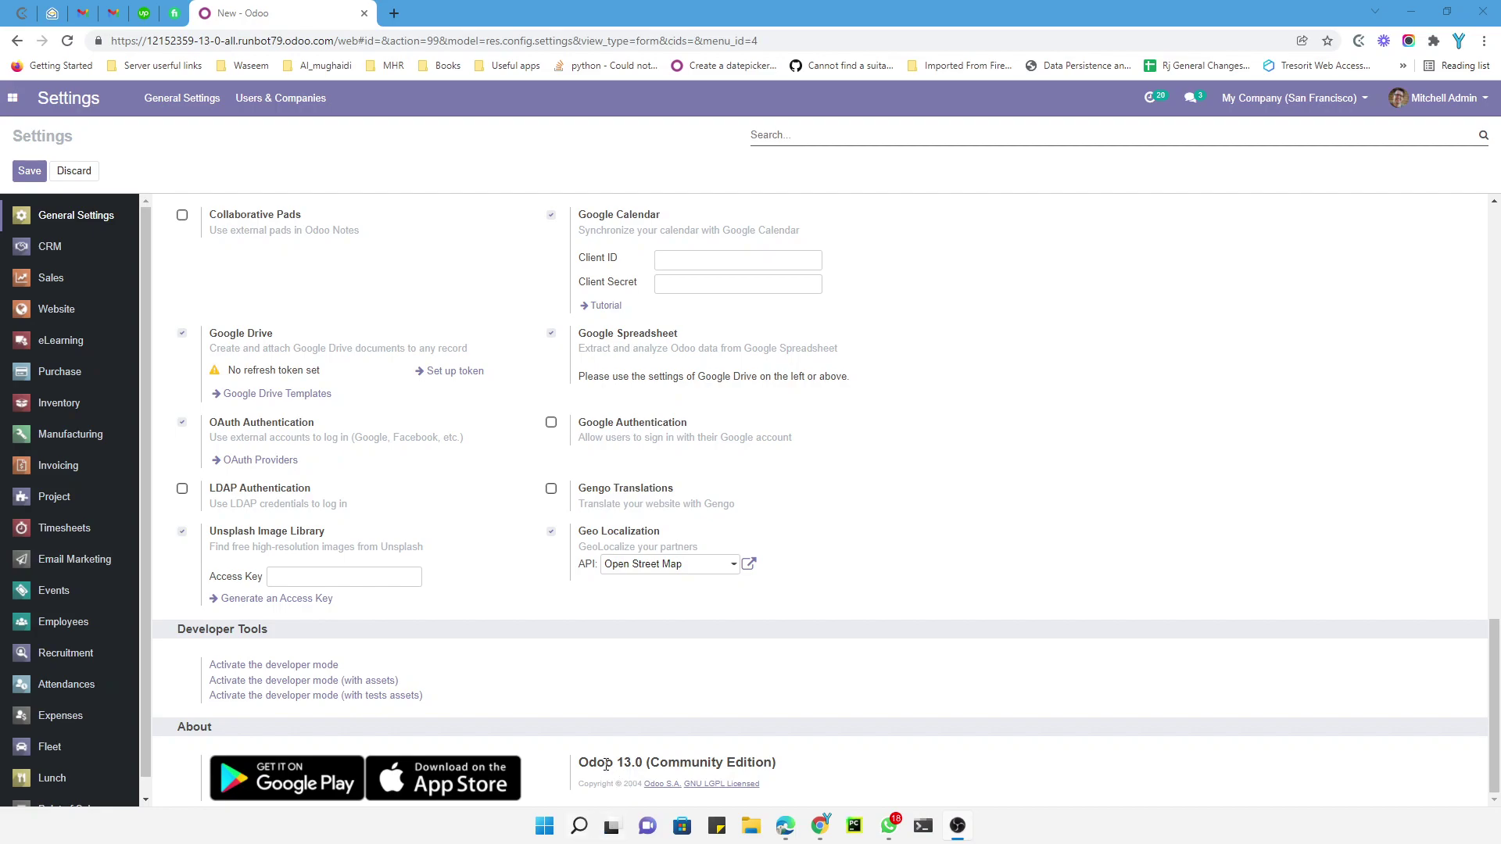
# Select the 'Odoo 13.0 (Community Edition)' version line in the About section of Settings
pyautogui.moveTo(606, 765); pyautogui.dragTo(747, 762)
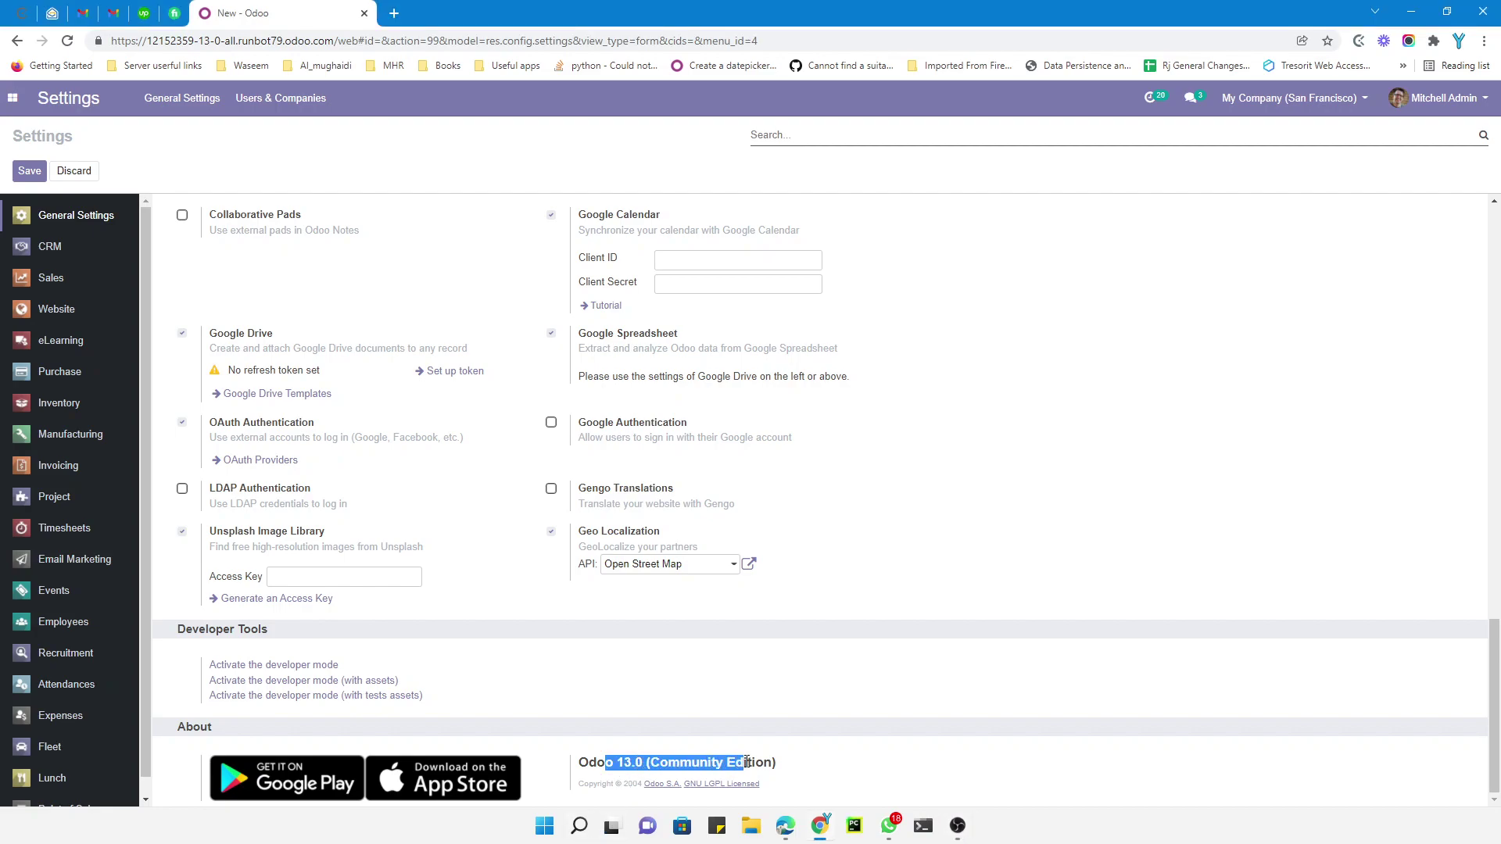
pyautogui.tripleClick(628, 762)
# Open the Sales app from the apps menu and go to Products > Product Variants
pyautogui.click(12, 98)
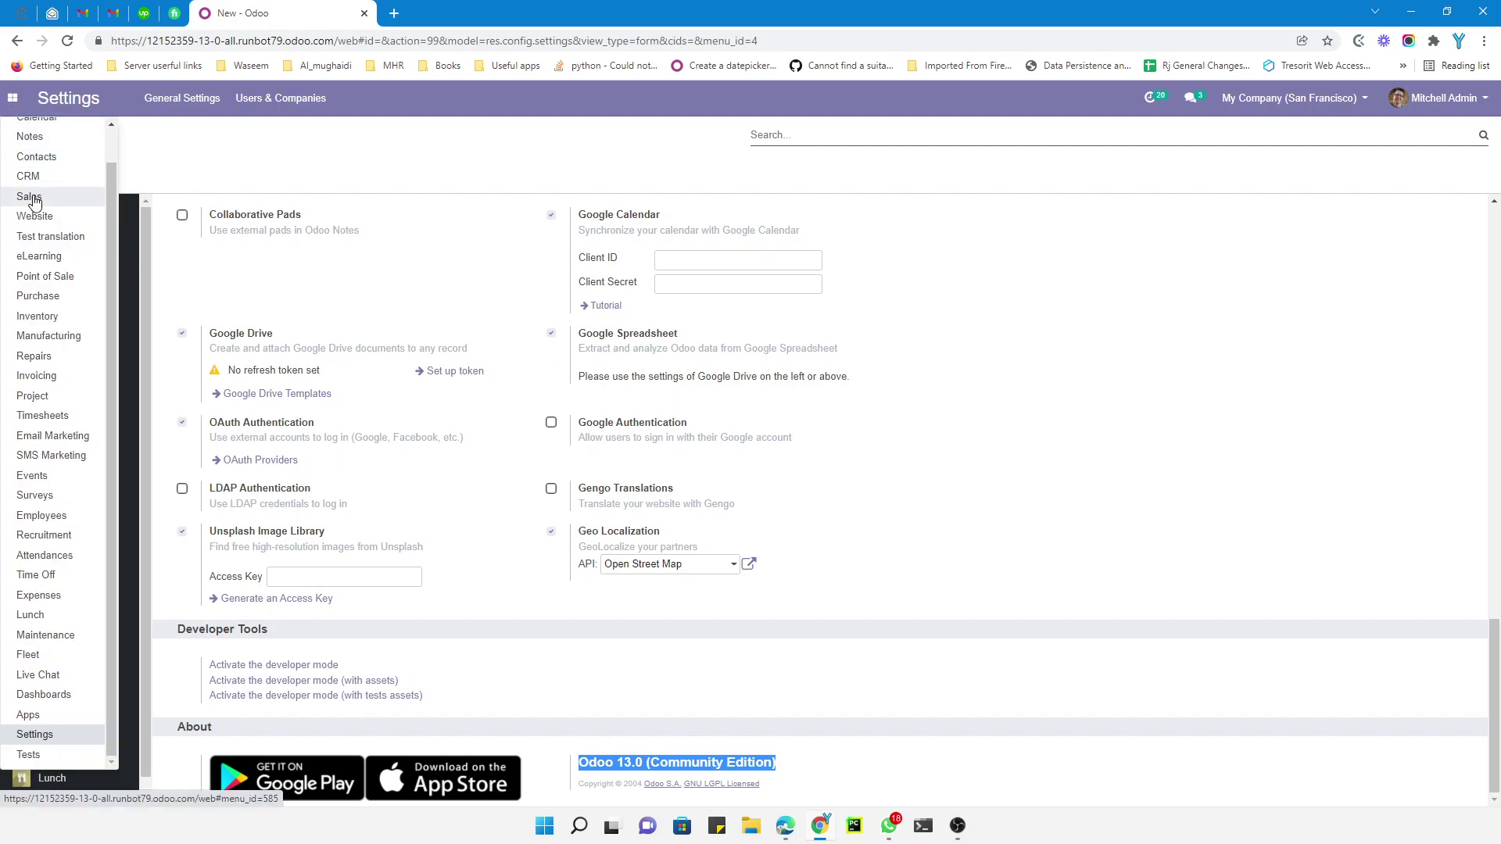
pyautogui.click(31, 196)
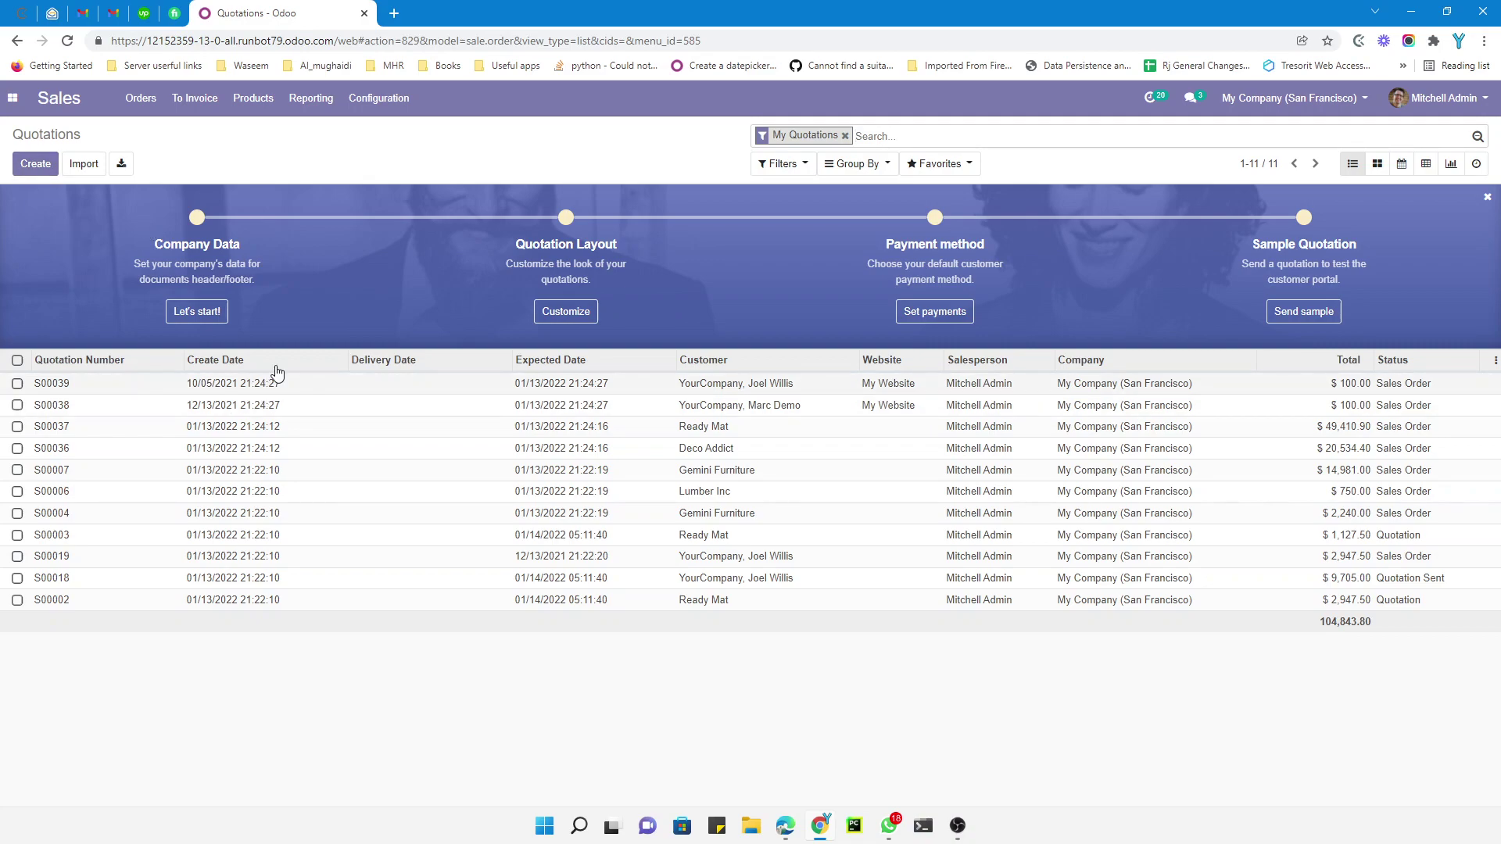
pyautogui.click(247, 107)
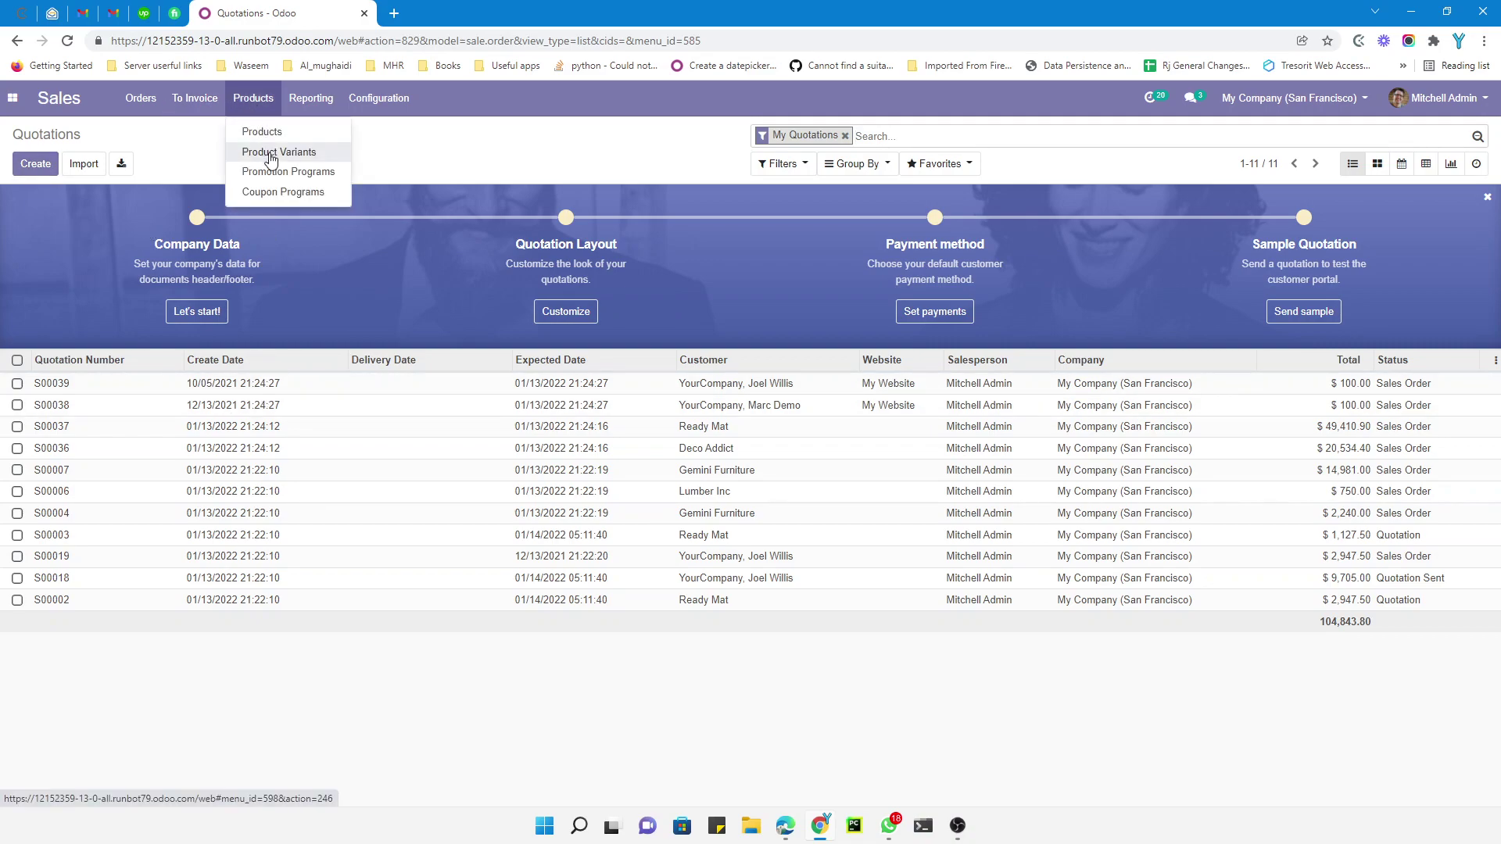
pyautogui.click(262, 150)
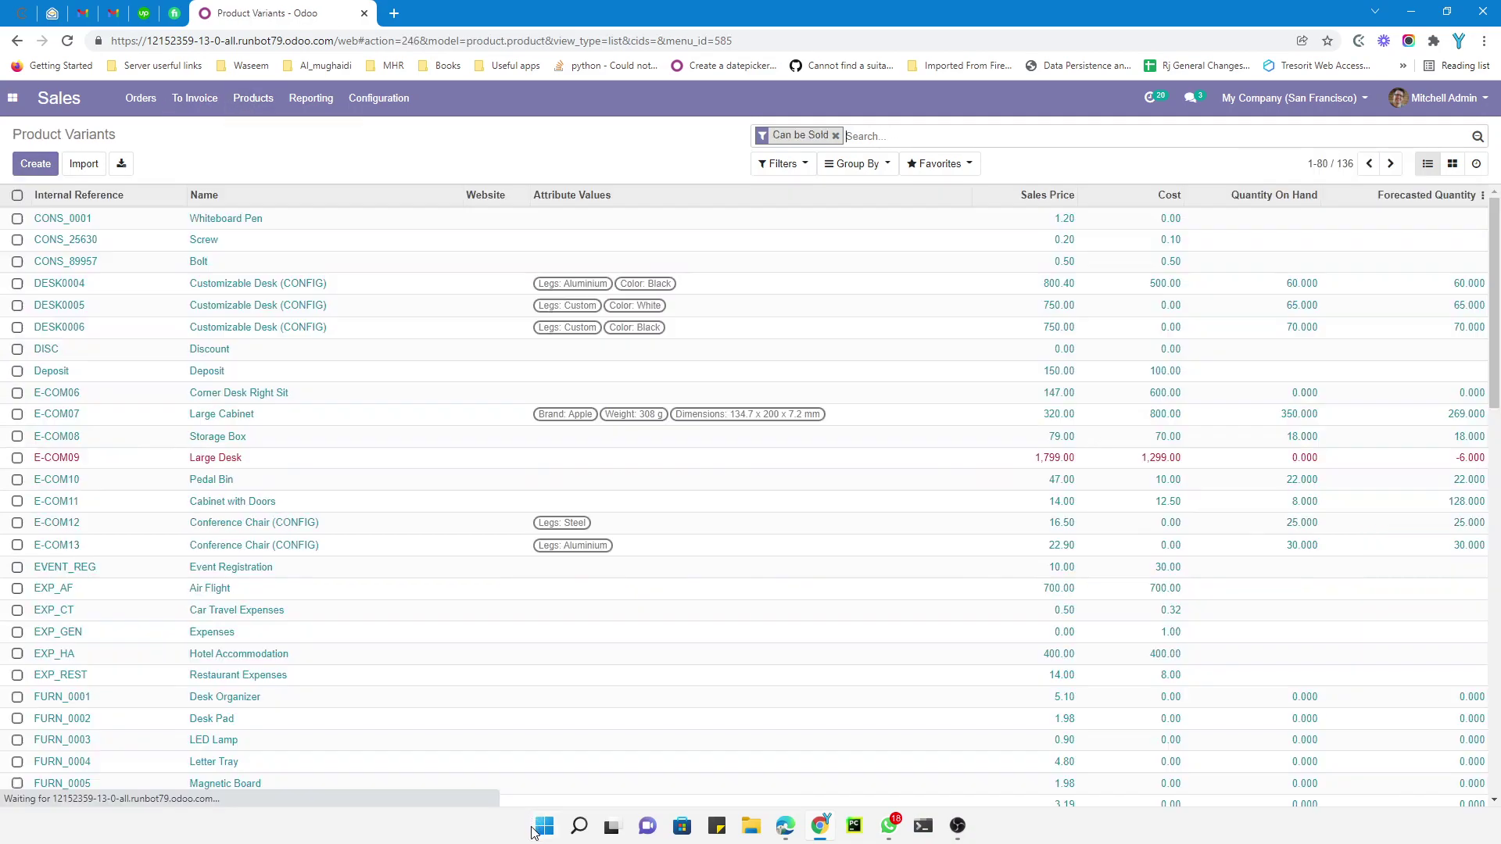
# Launch Excel 2013 from the Start menu search and maximize a blank workbook
pyautogui.click(540, 822)
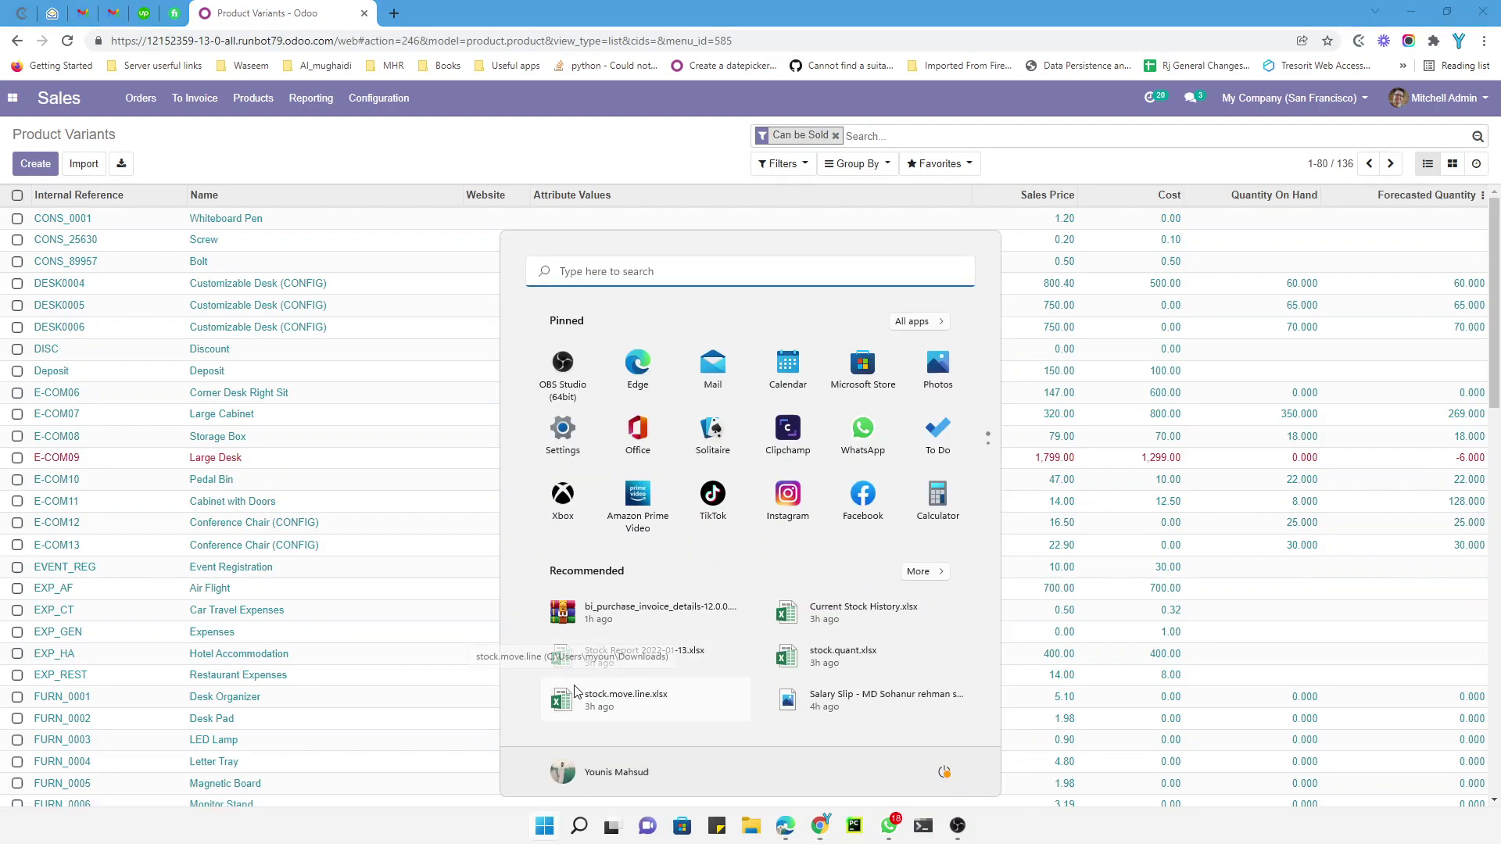
pyautogui.write('ex')
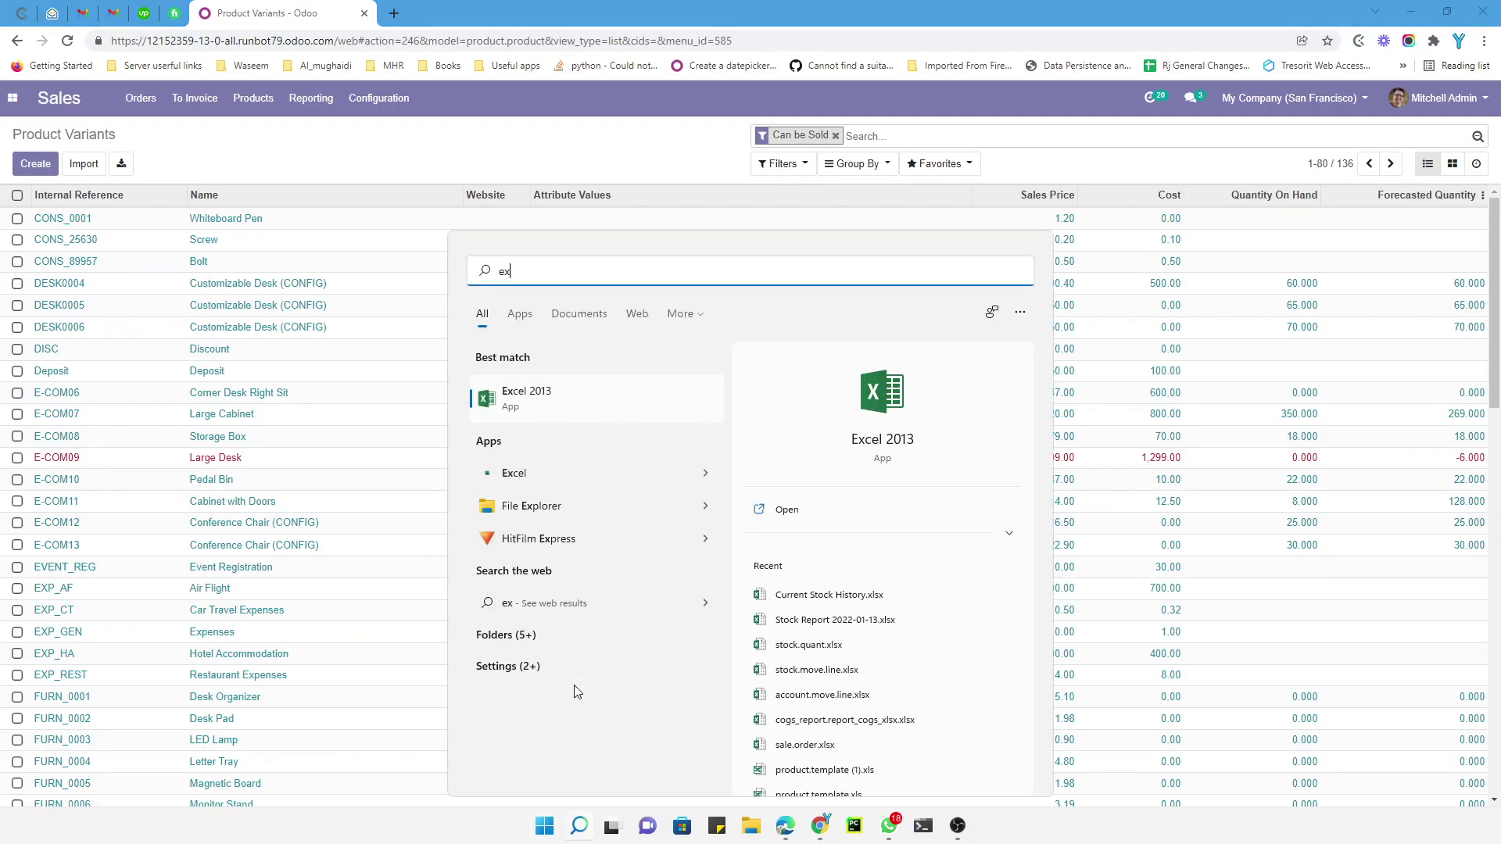
pyautogui.press('Escape')
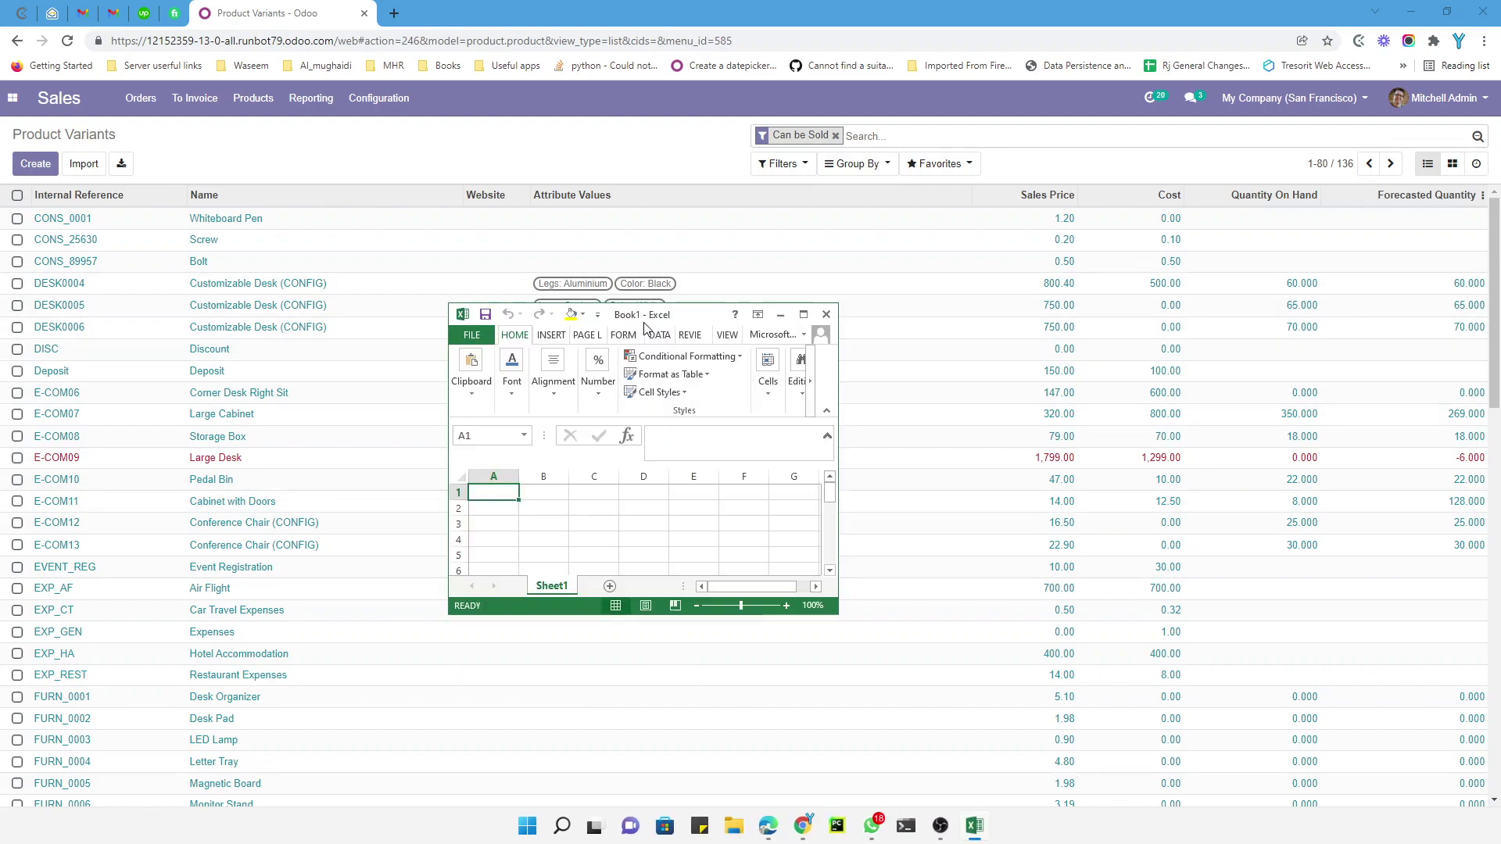
pyautogui.doubleClick(492, 303)
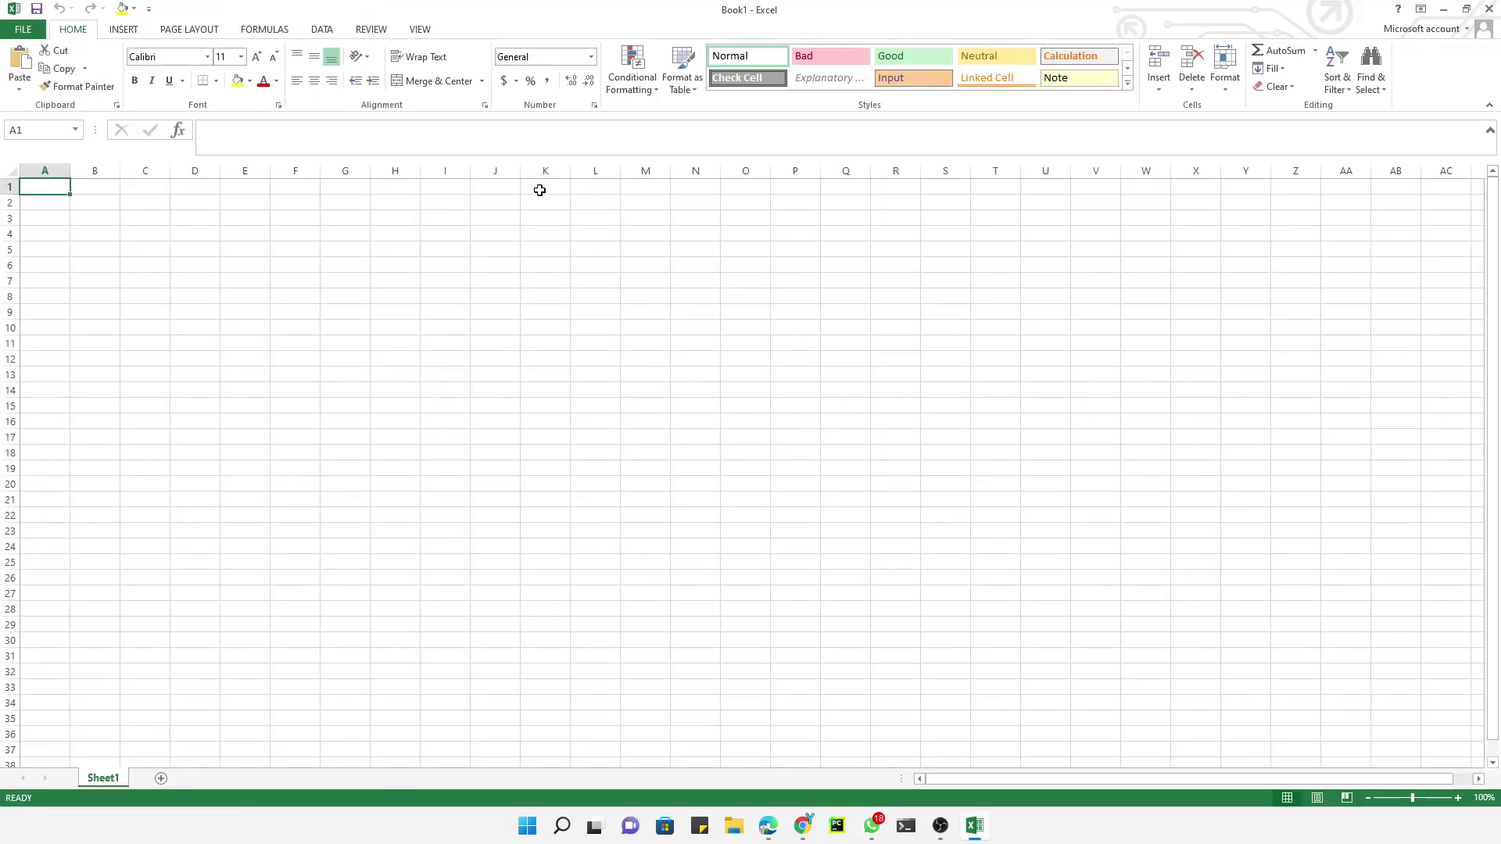
# Minimize Excel and start a new product variant in Odoo
pyautogui.click(1440, 8)
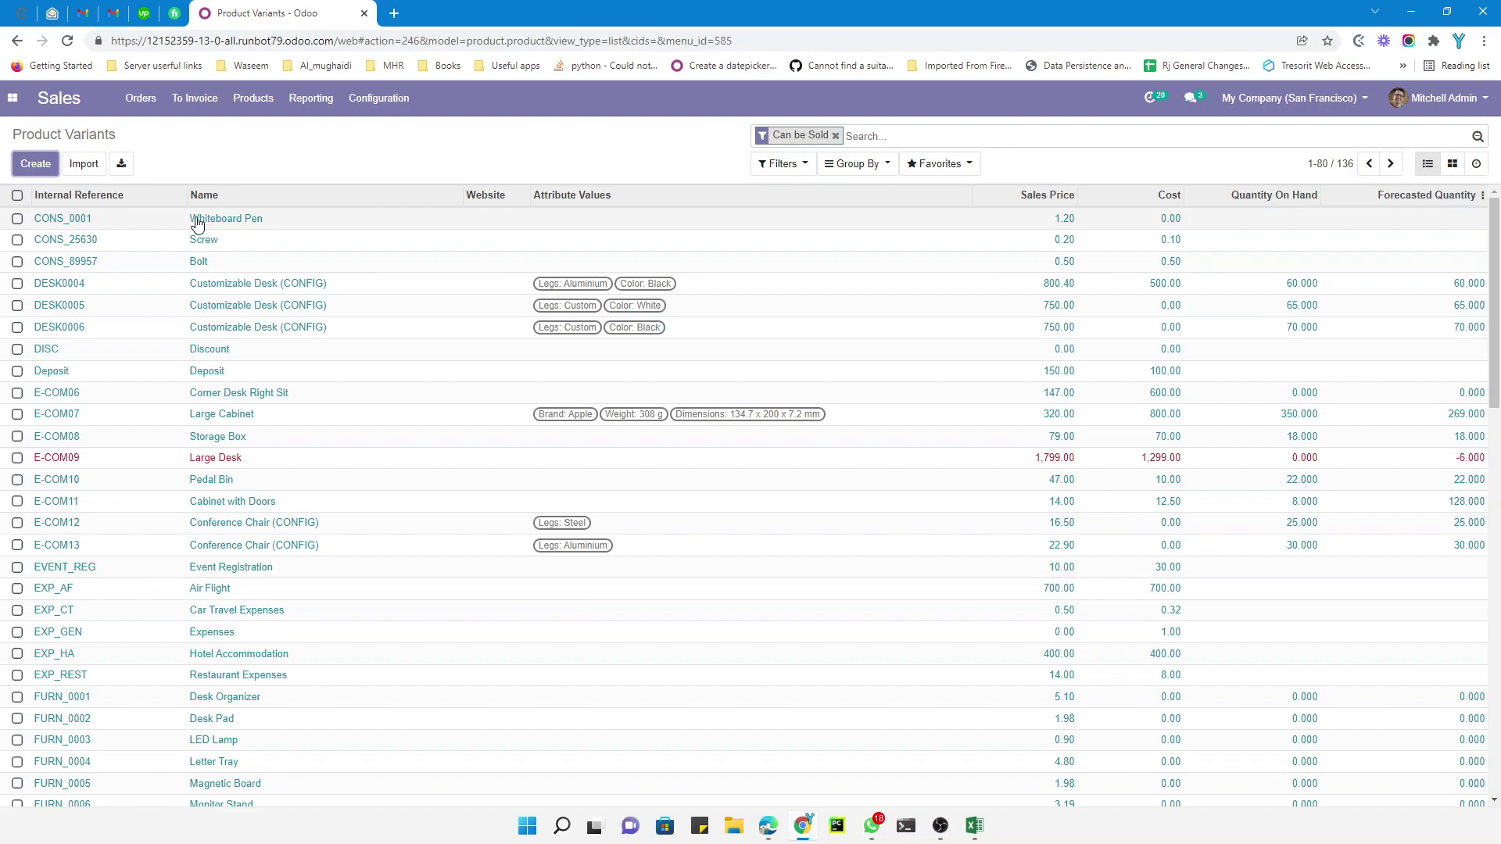
pyautogui.click(55, 195)
pyautogui.click(35, 163)
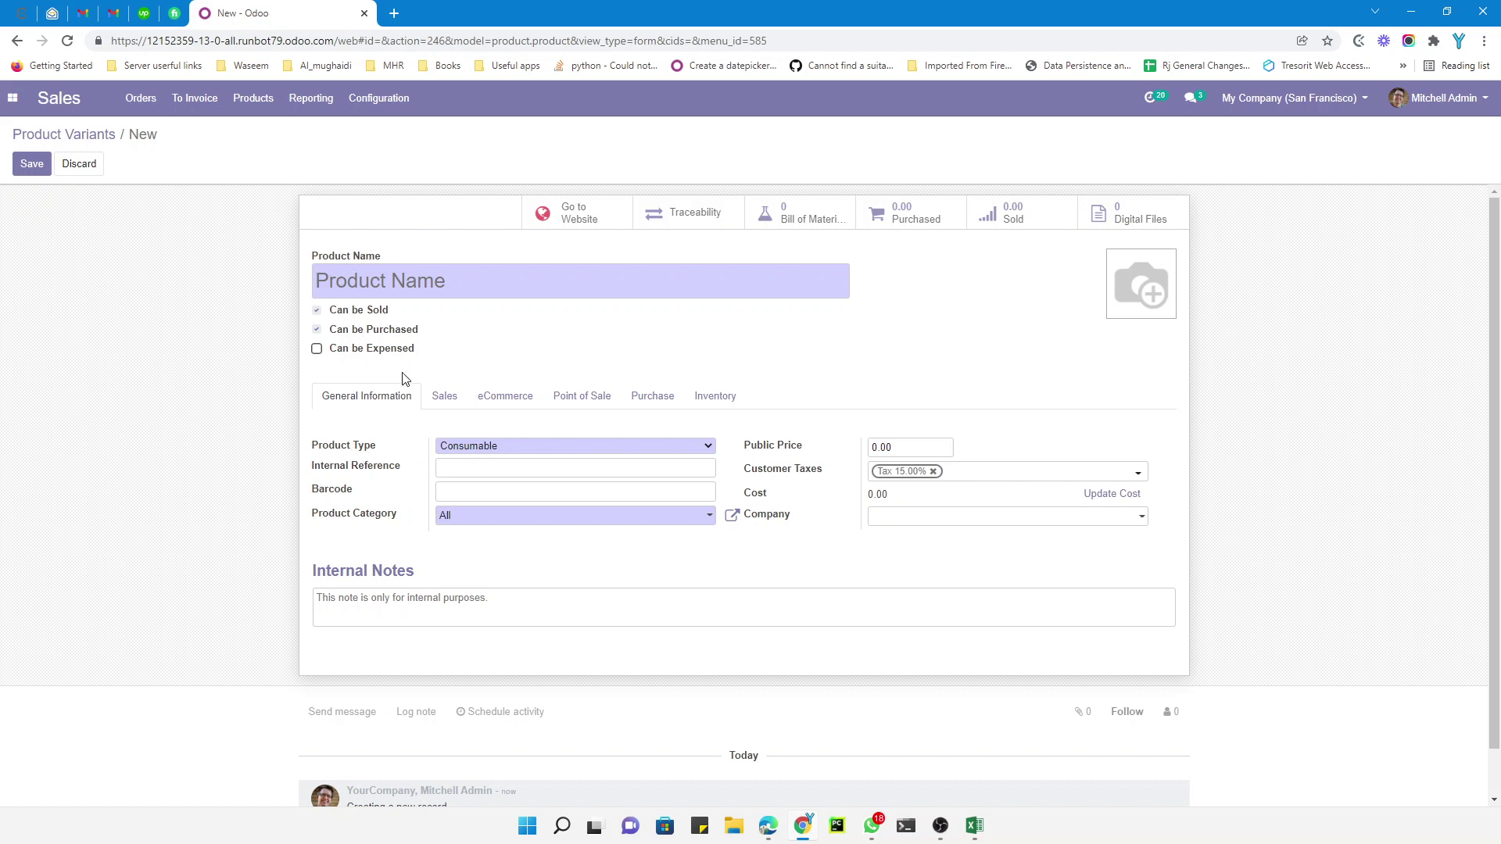
# Review the variant form's Sales, eCommerce, Point of Sale, Purchase and Inventory sections, then return to Excel
pyautogui.click(452, 395)
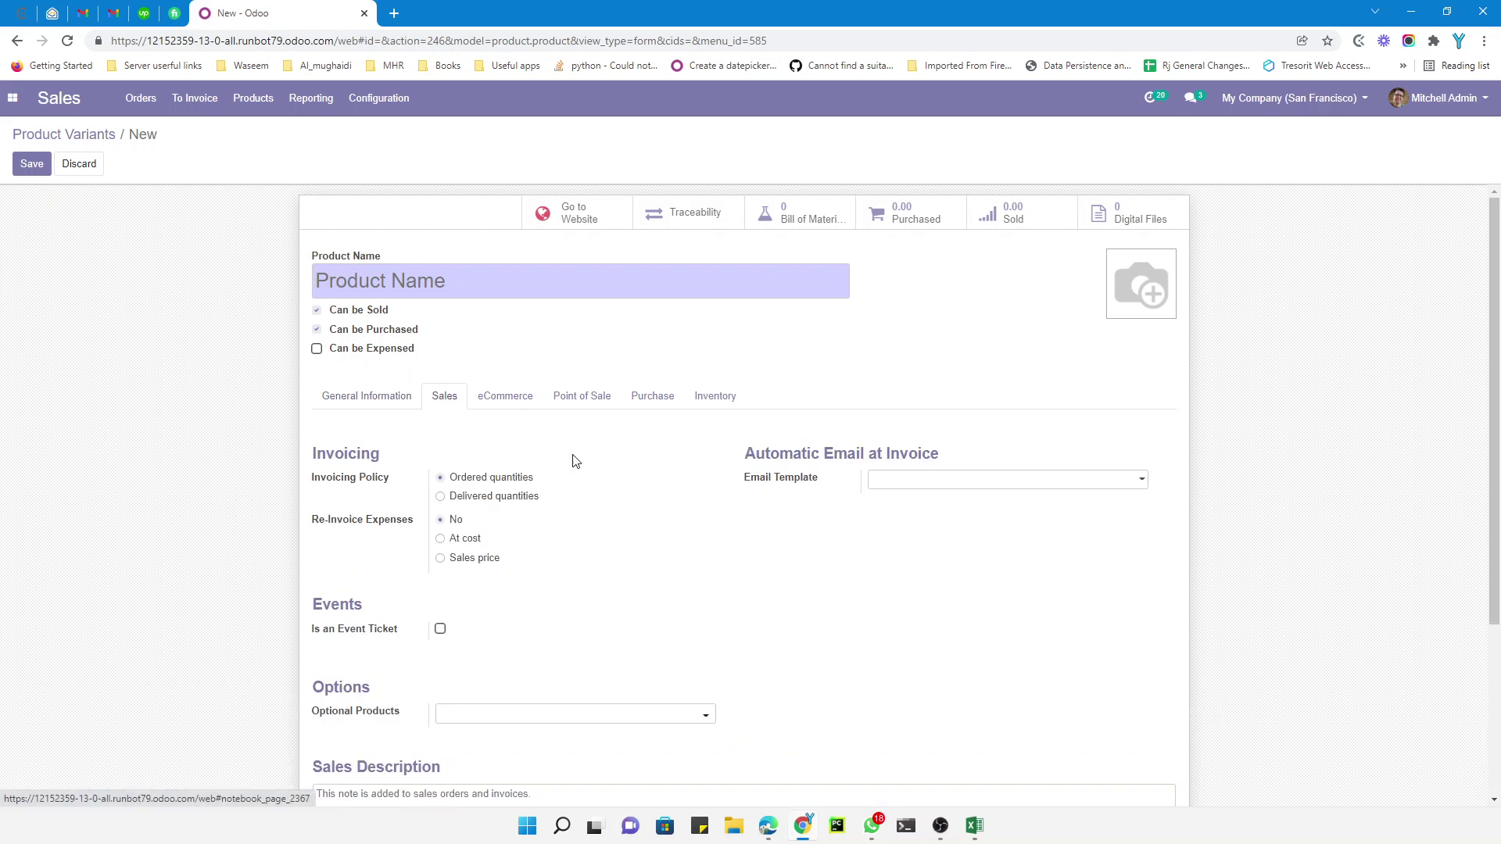
pyautogui.click(531, 402)
pyautogui.click(582, 397)
pyautogui.click(653, 397)
pyautogui.click(715, 397)
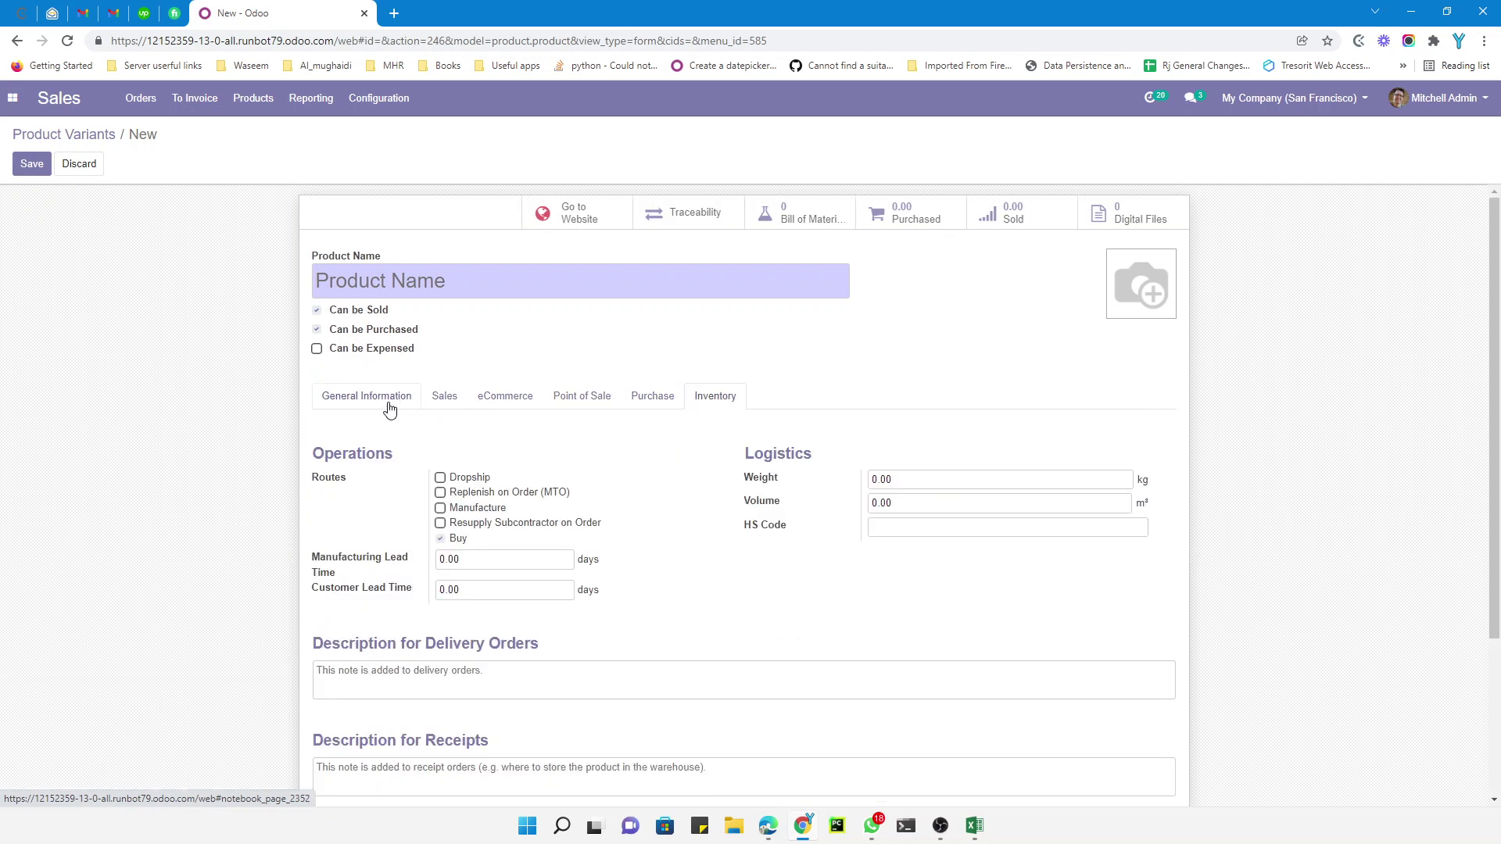
pyautogui.click(389, 408)
pyautogui.click(973, 825)
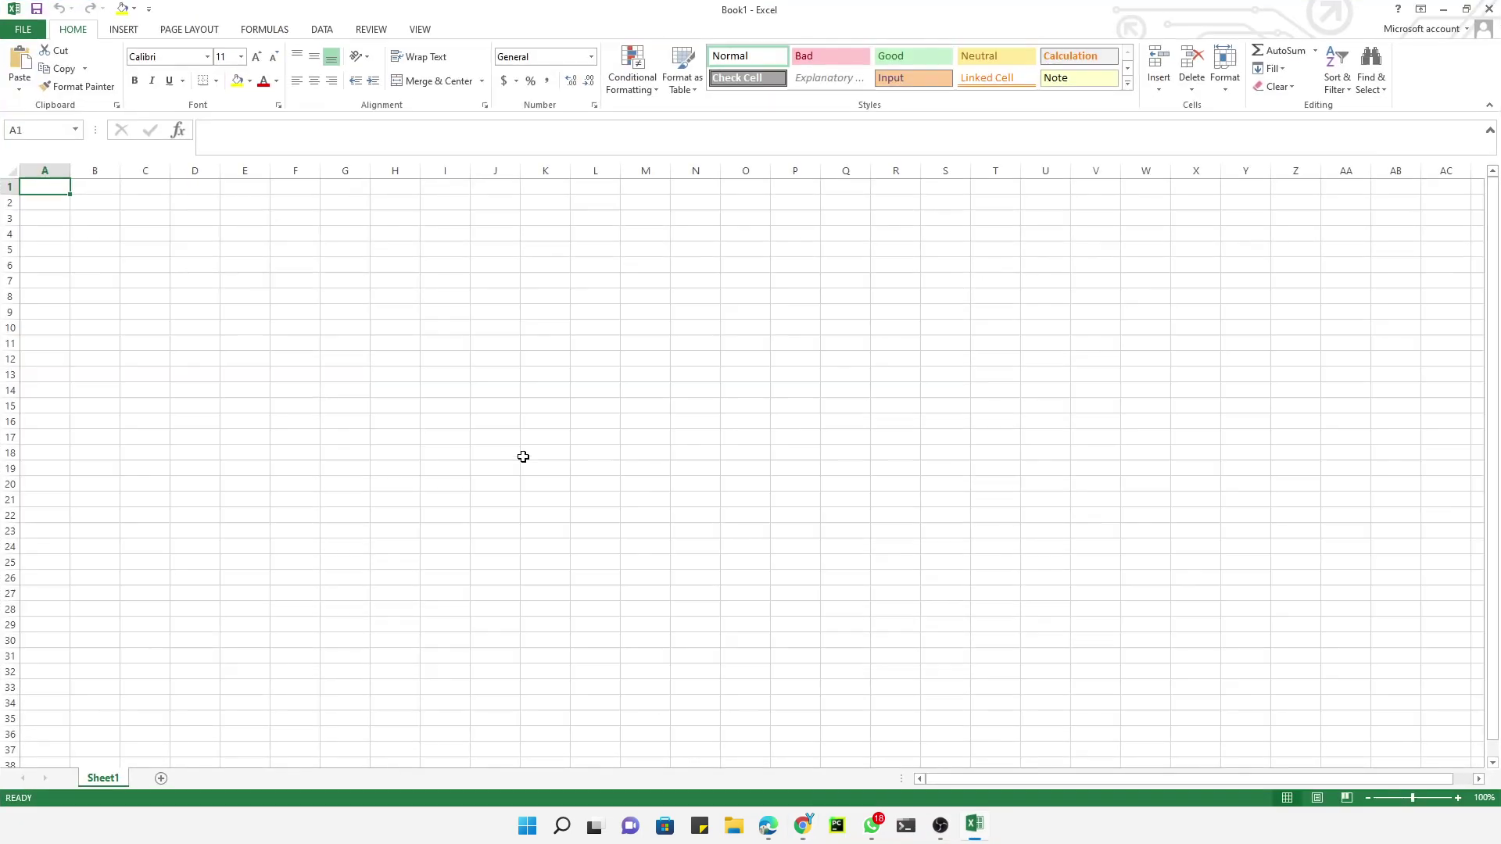
# Enter headers Product Name, Product Type and Category in A1:C1 and auto-fit the columns
pyautogui.write('Pro')
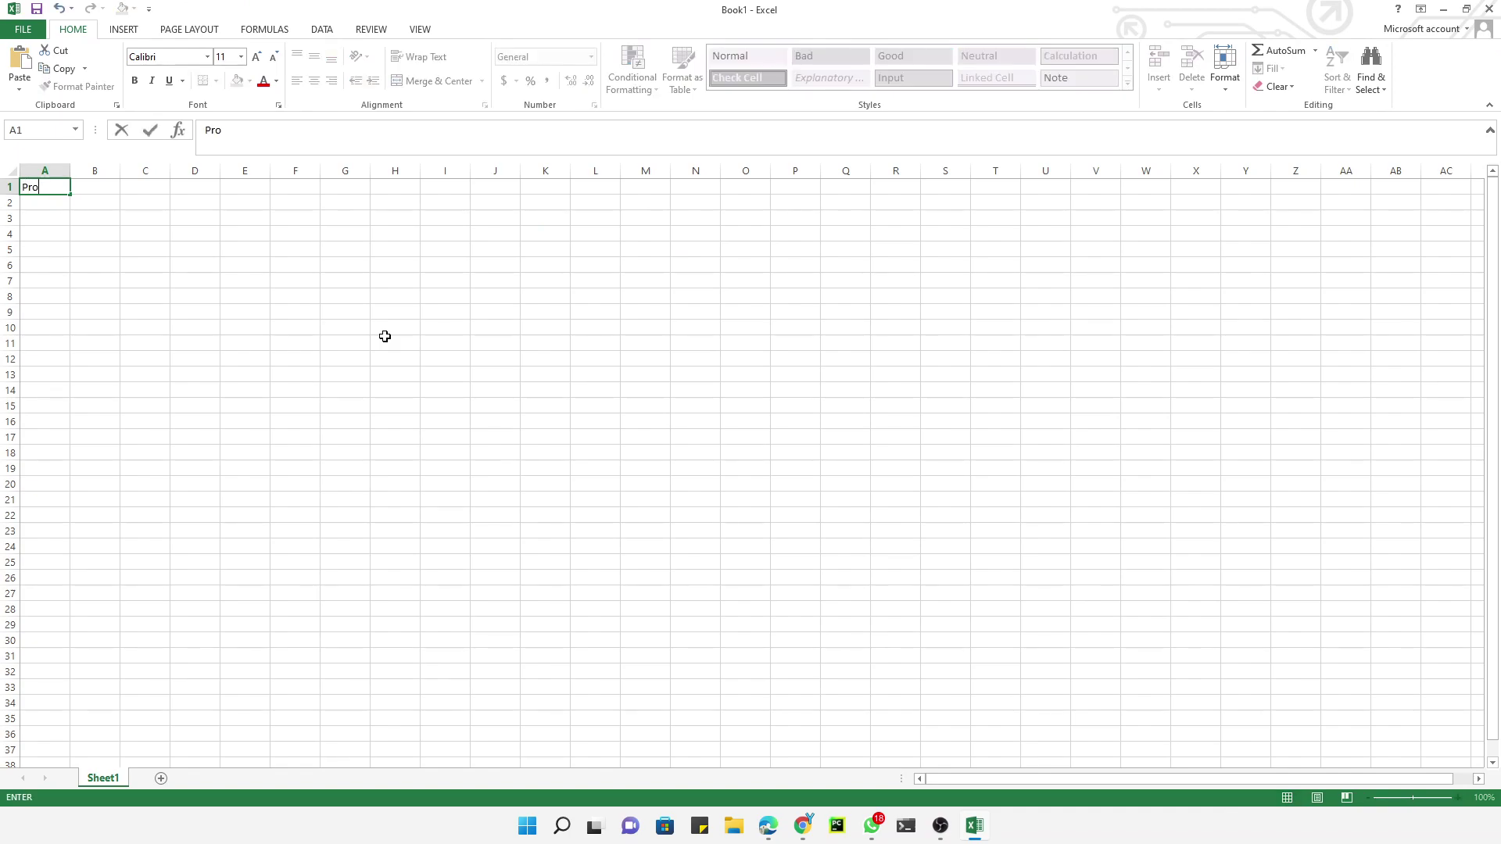
pyautogui.write('duct Name')
pyautogui.press('Tab')
pyautogui.write('Pr')
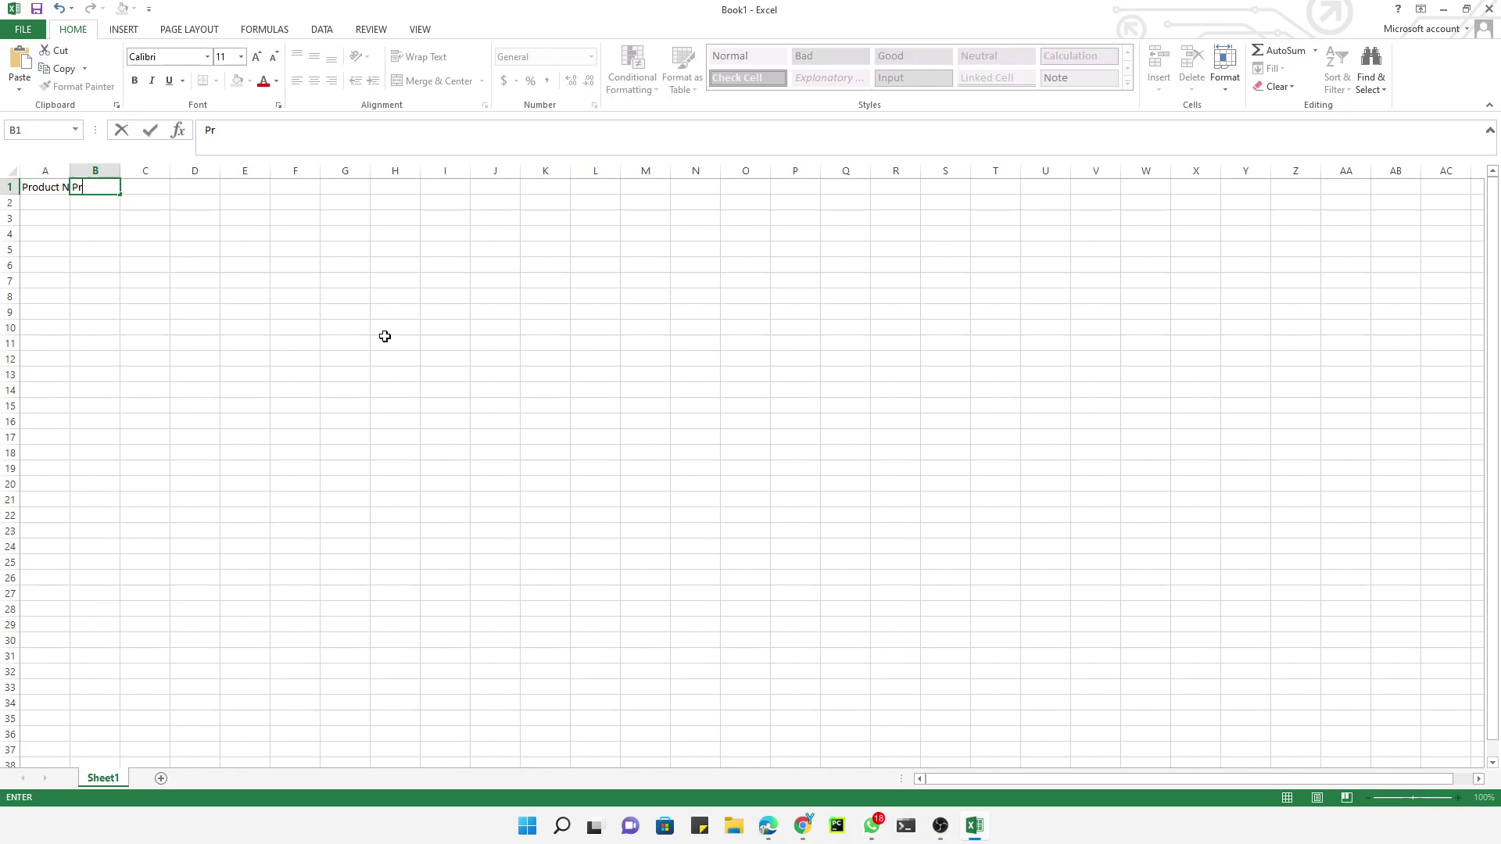
pyautogui.write('oduct Type')
pyautogui.press('Tab')
pyautogui.write('Cate')
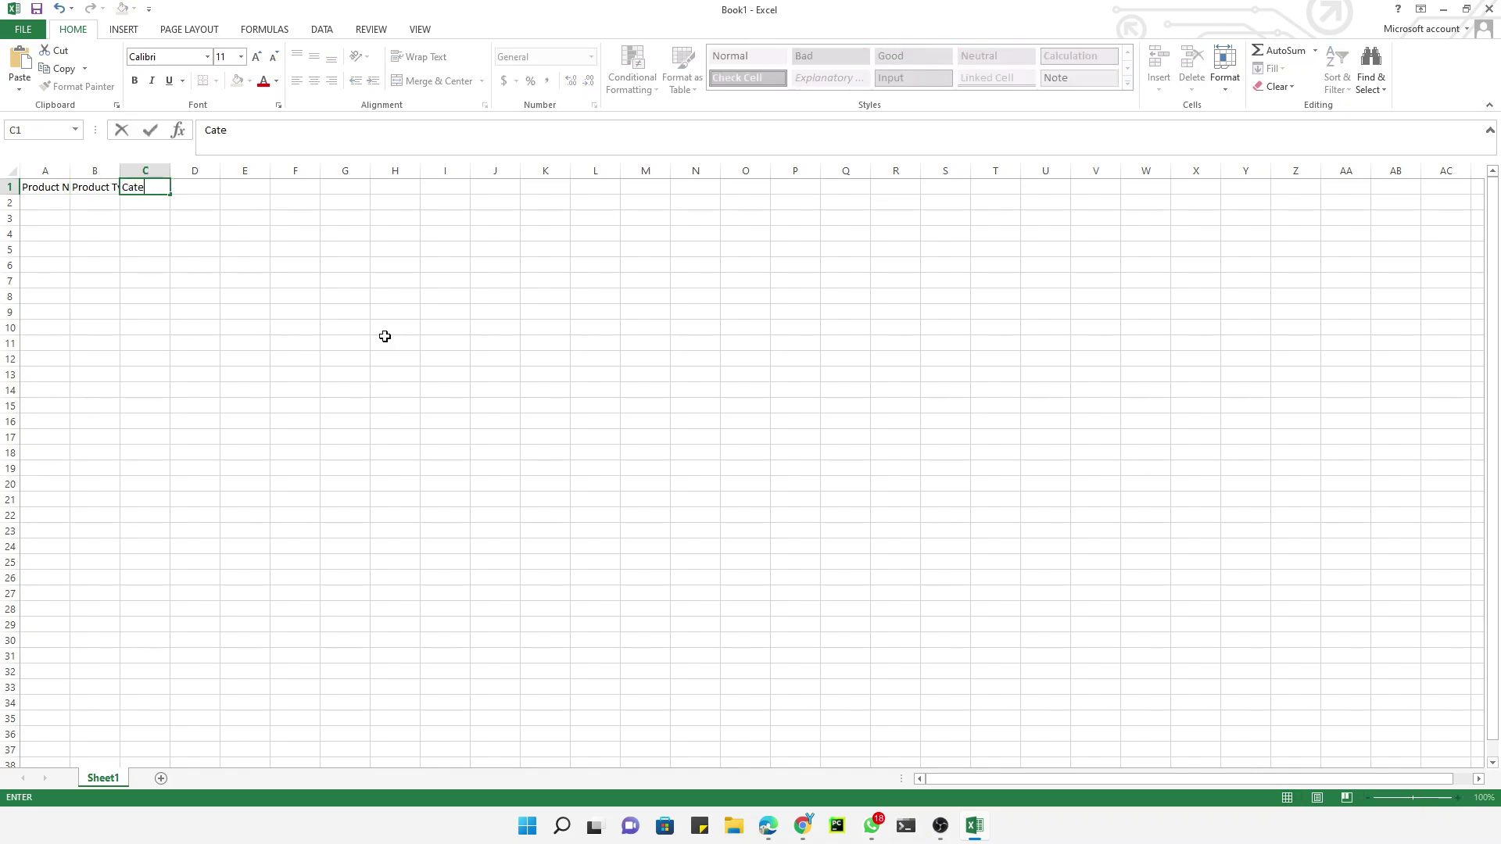
pyautogui.write('gory')
pyautogui.click(10, 170)
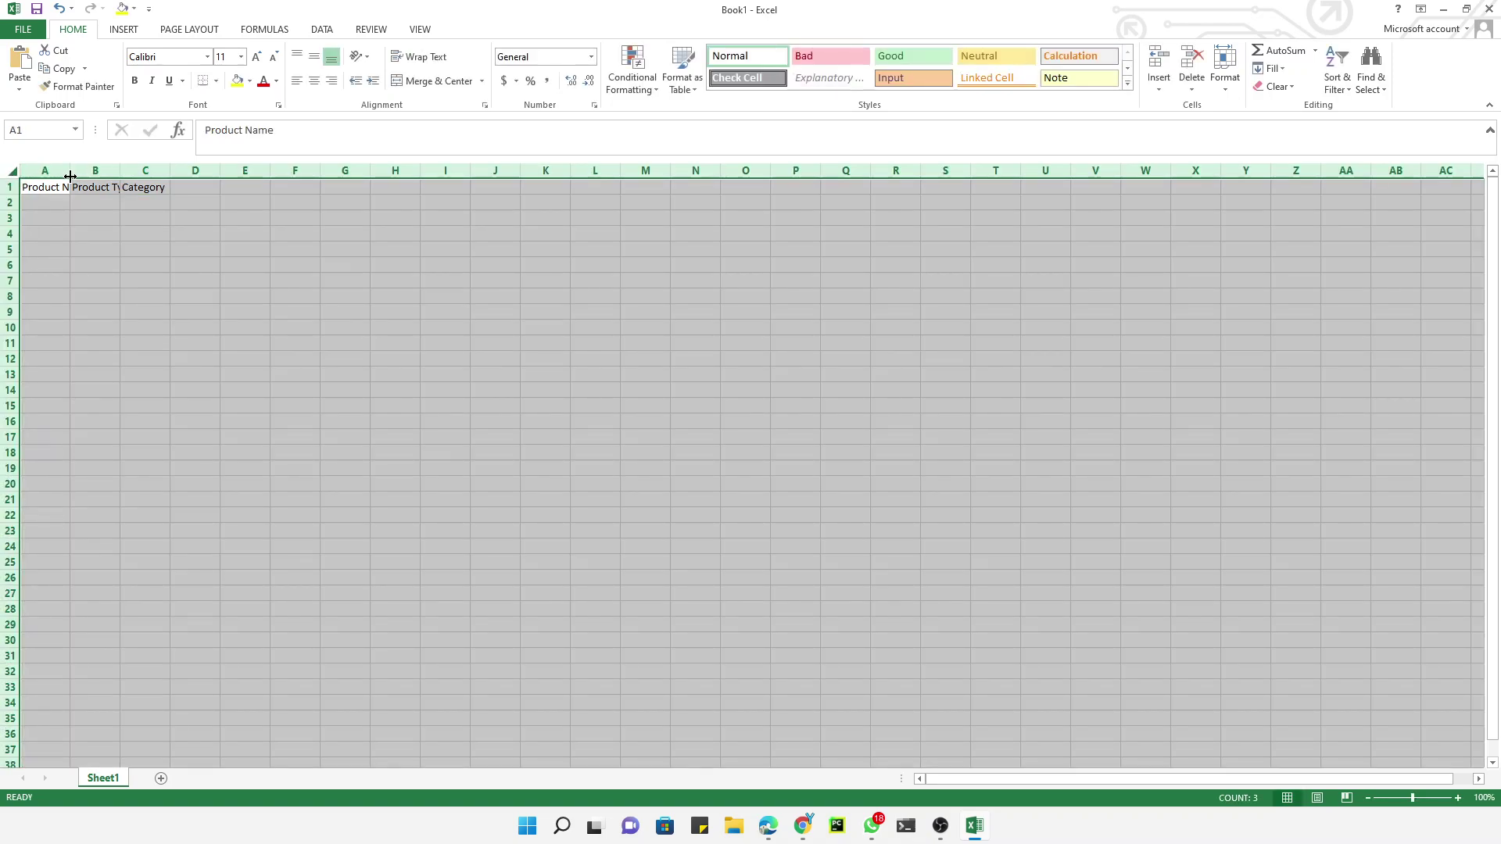
pyautogui.doubleClick(70, 176)
pyautogui.click(166, 215)
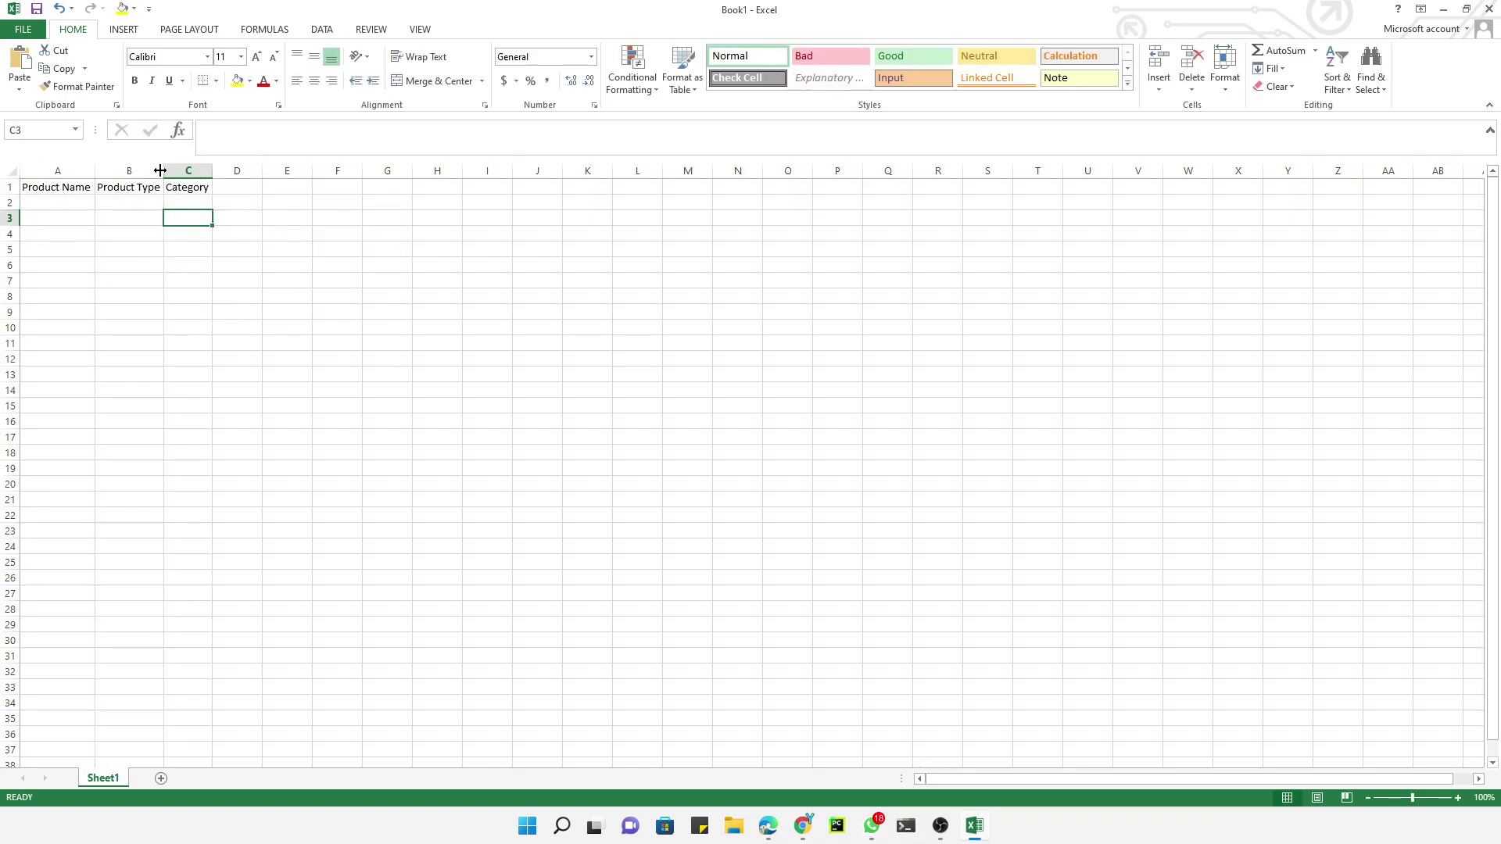
# Enter Product 1 in A2, then check Odoo's product type options, noting Storable Product
pyautogui.click(70, 204)
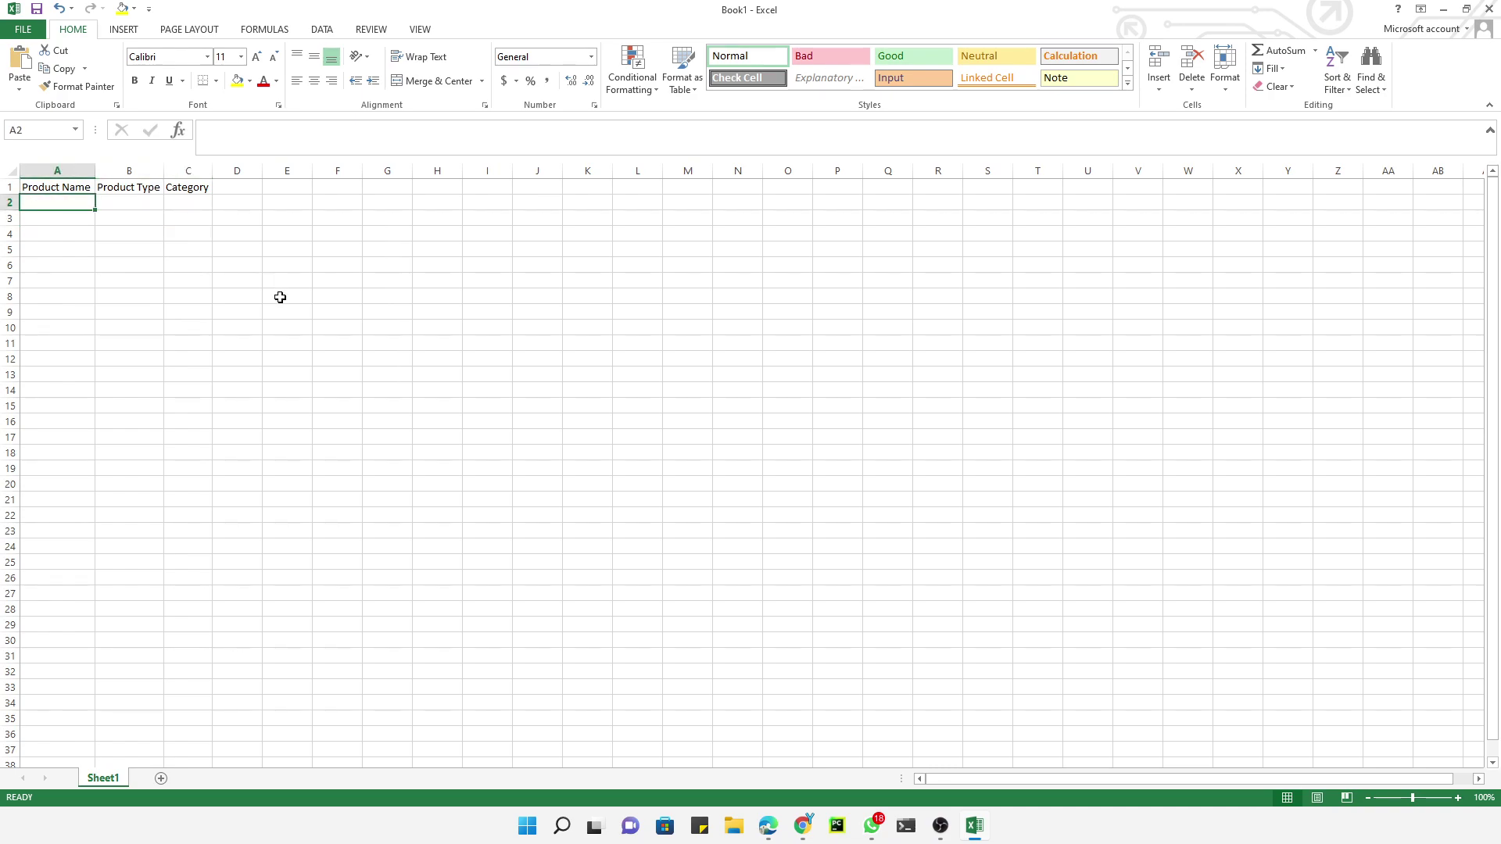
pyautogui.write('Te')
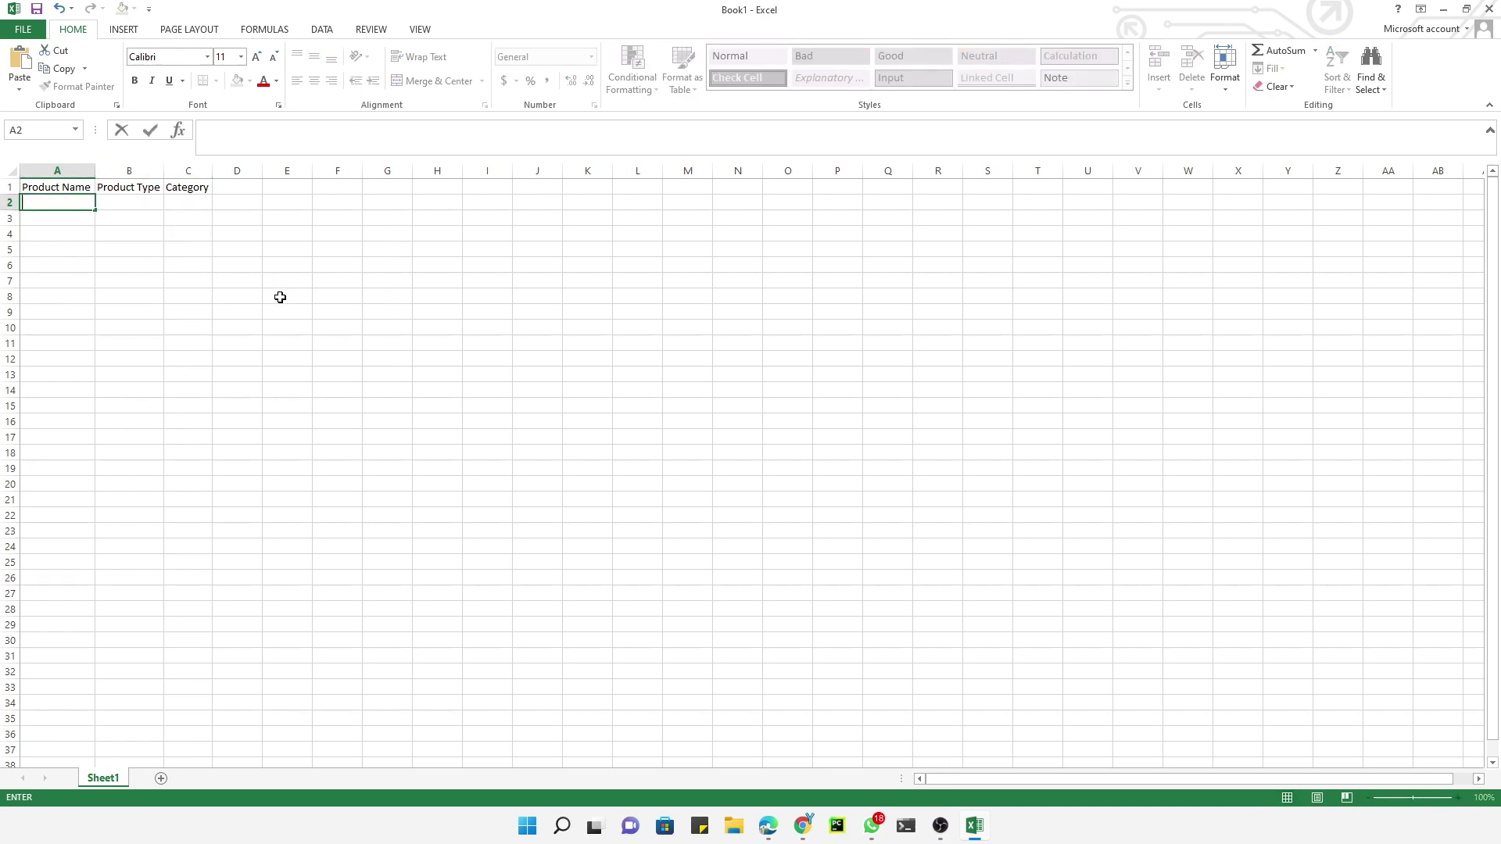
pyautogui.write('Product 1')
pyautogui.press('Tab')
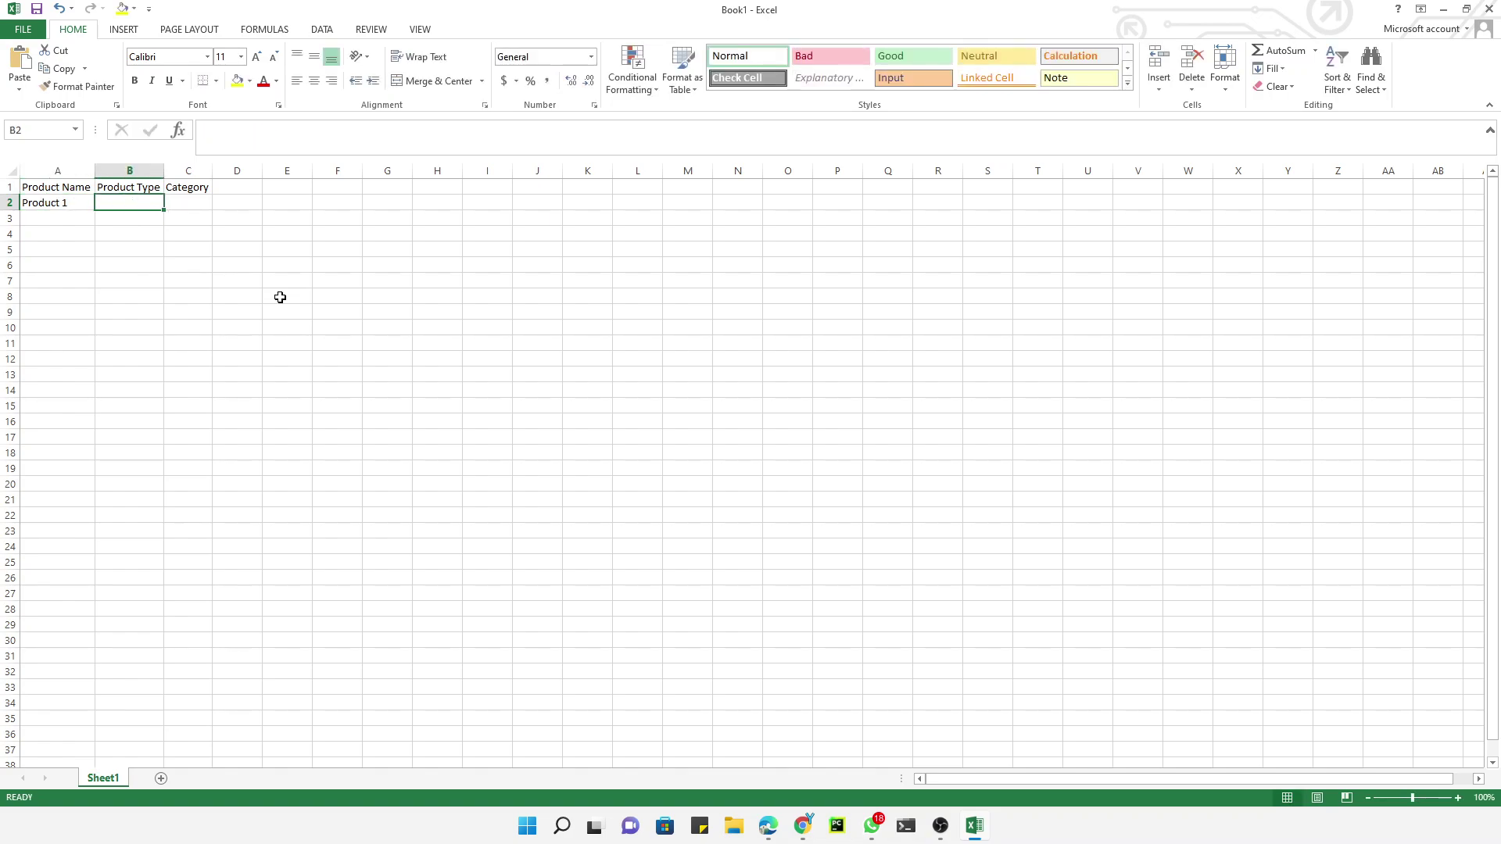
pyautogui.write('Stock')
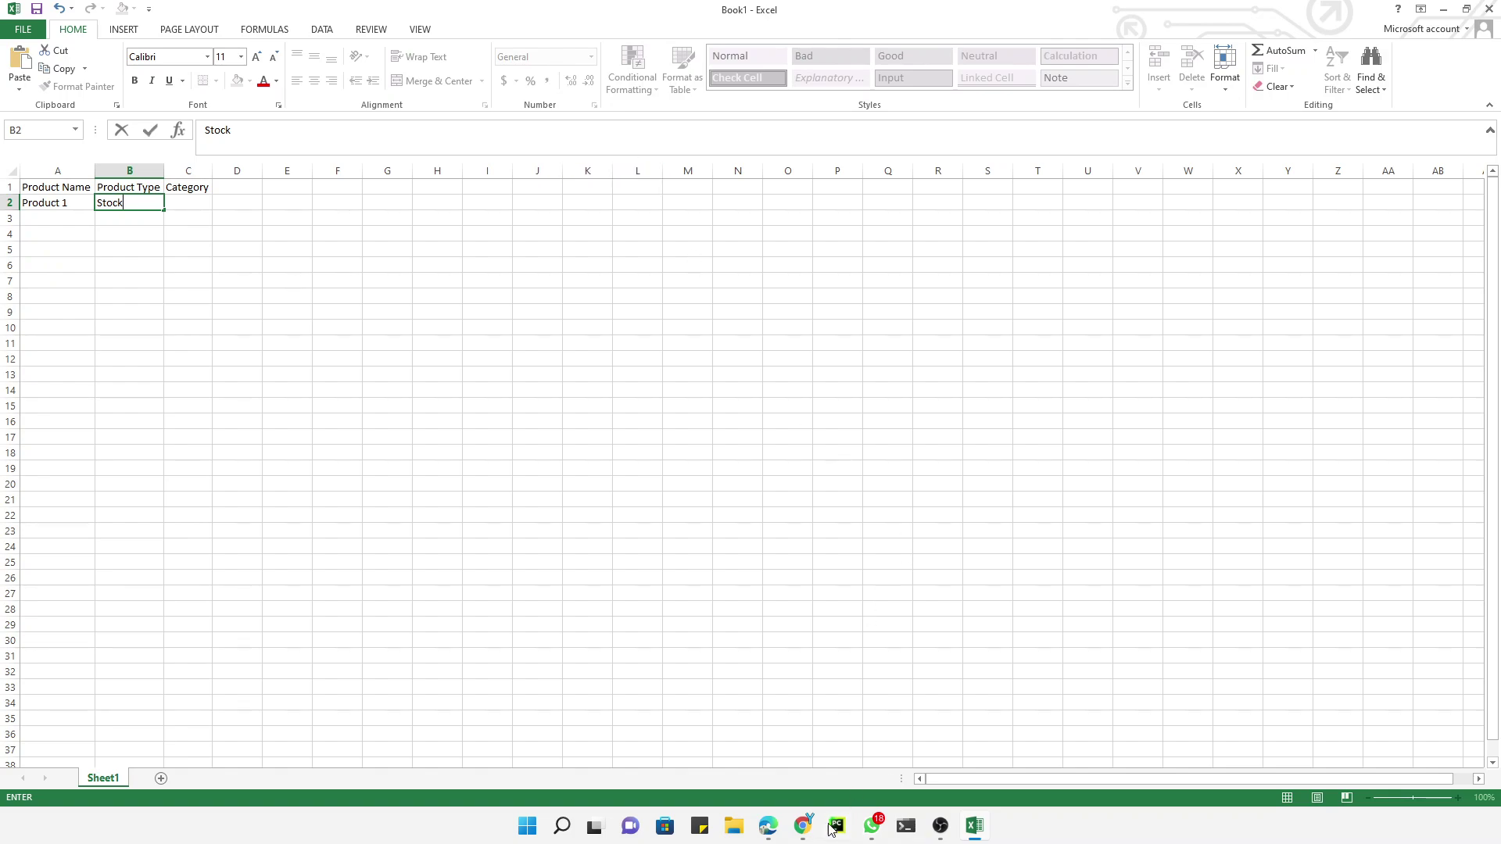
pyautogui.click(803, 826)
pyautogui.click(449, 453)
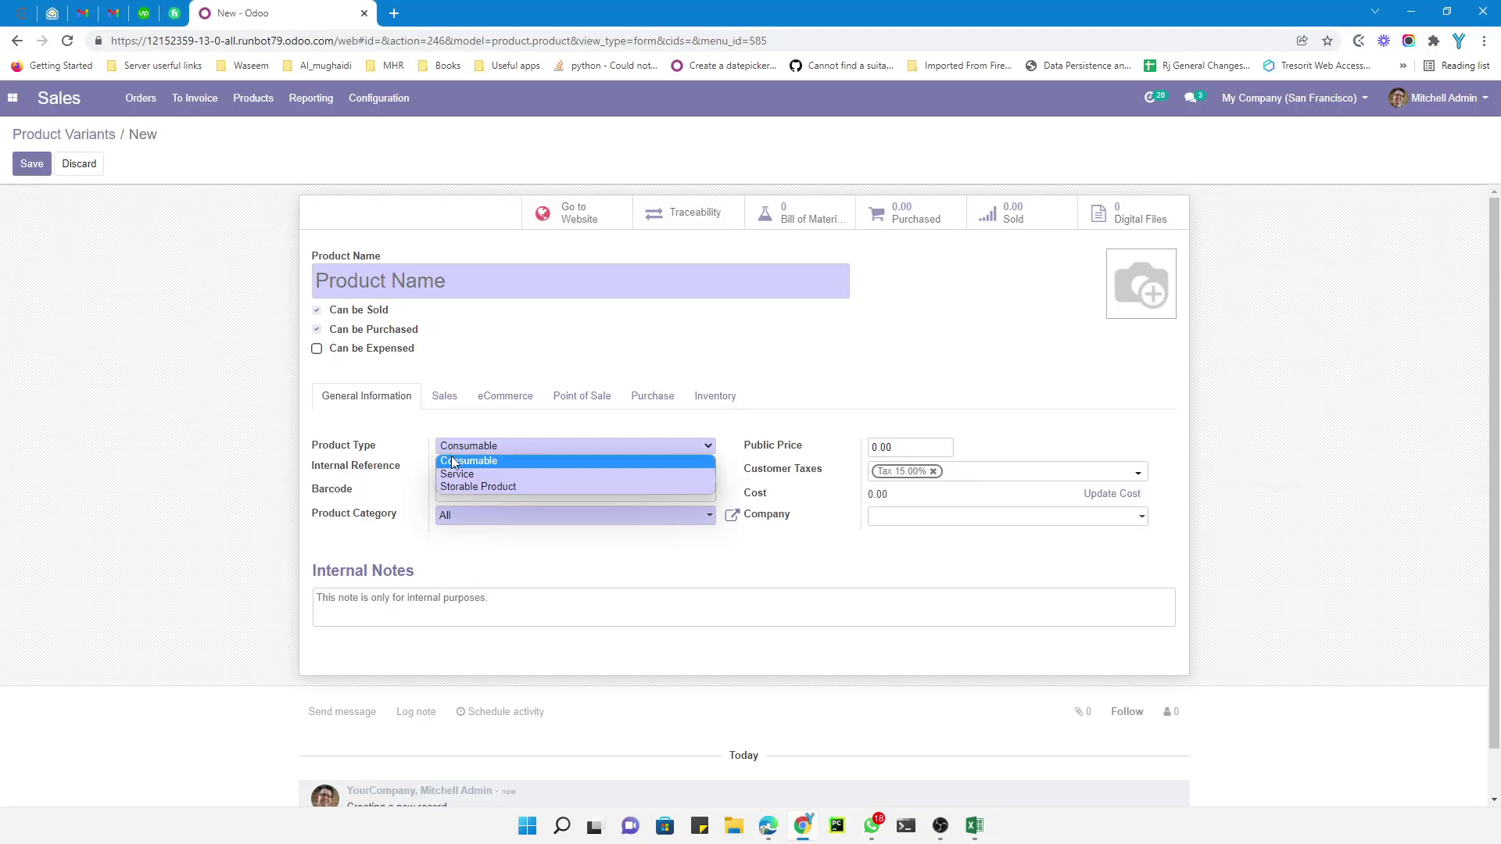
pyautogui.click(485, 486)
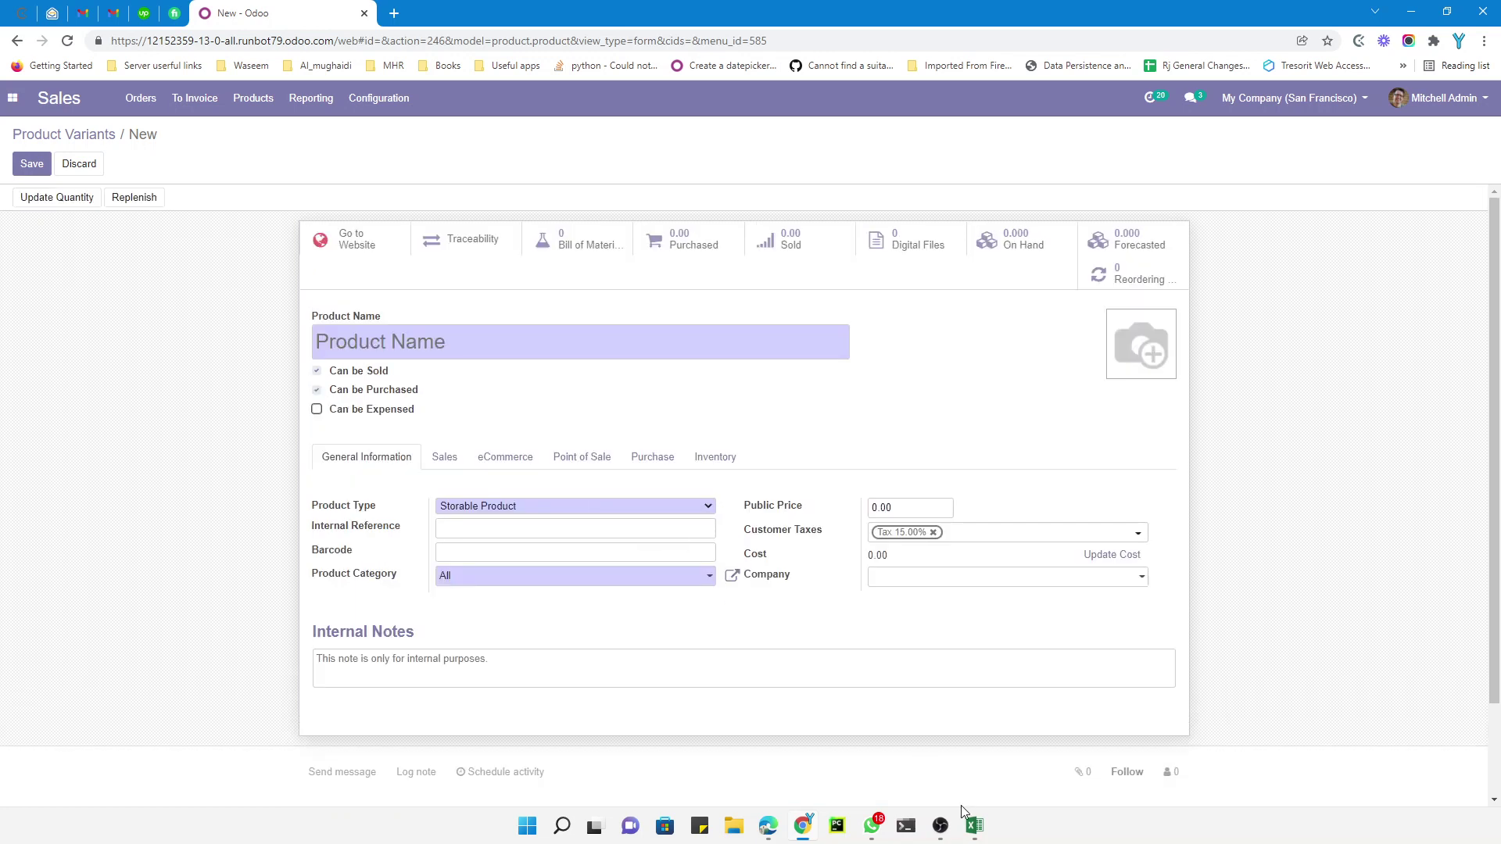
pyautogui.click(974, 826)
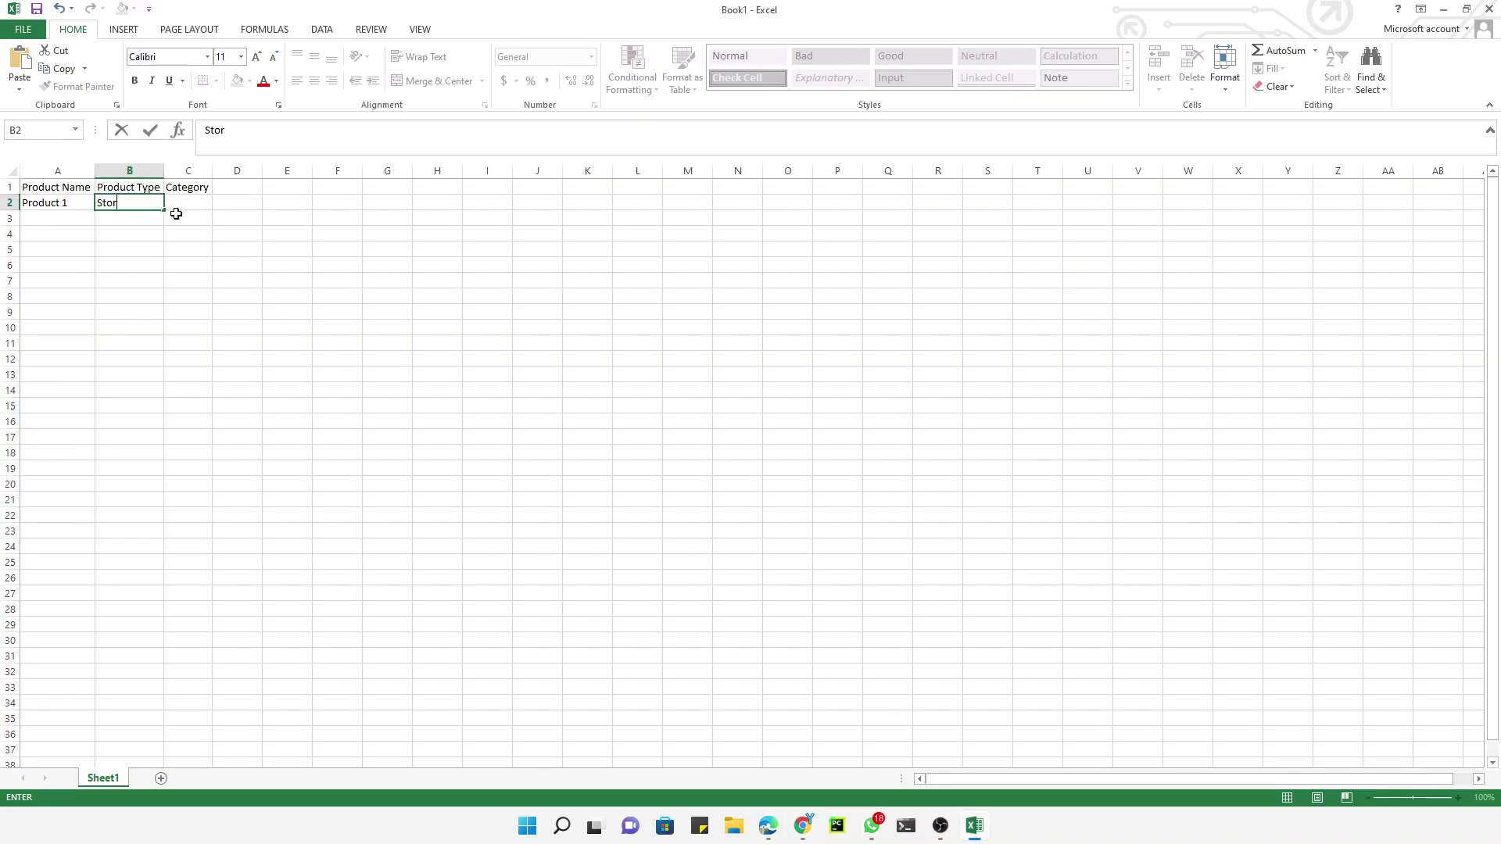
# Set Product 1's type to Storable Product and its category to All
pyautogui.write('Product')
pyautogui.press('Return')
pyautogui.press('Down')
pyautogui.press('Left')
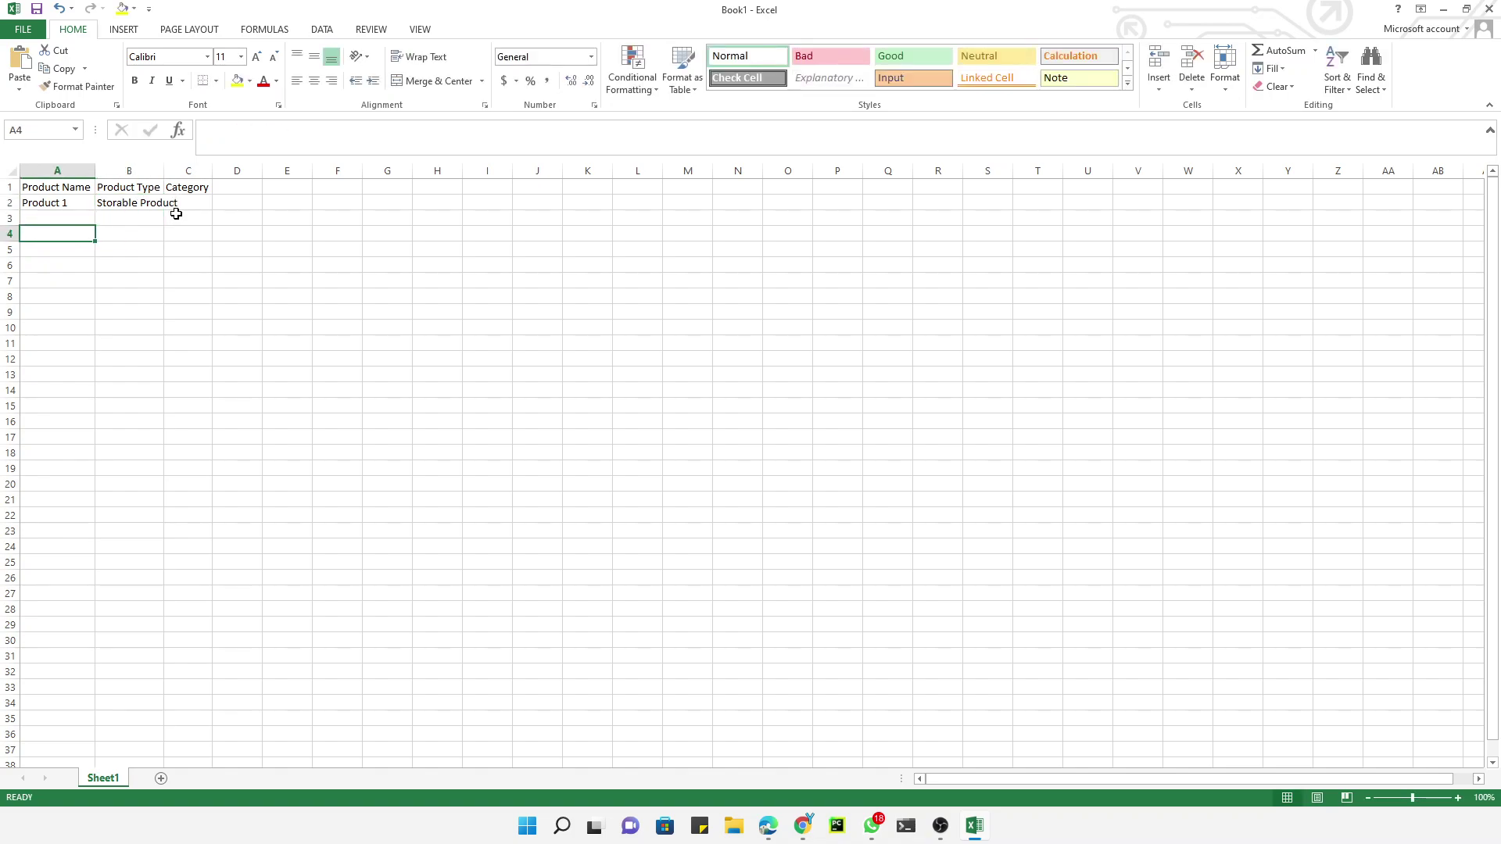
pyautogui.press('Up')
pyautogui.press('Right')
pyautogui.press('Right')
pyautogui.press('Up')
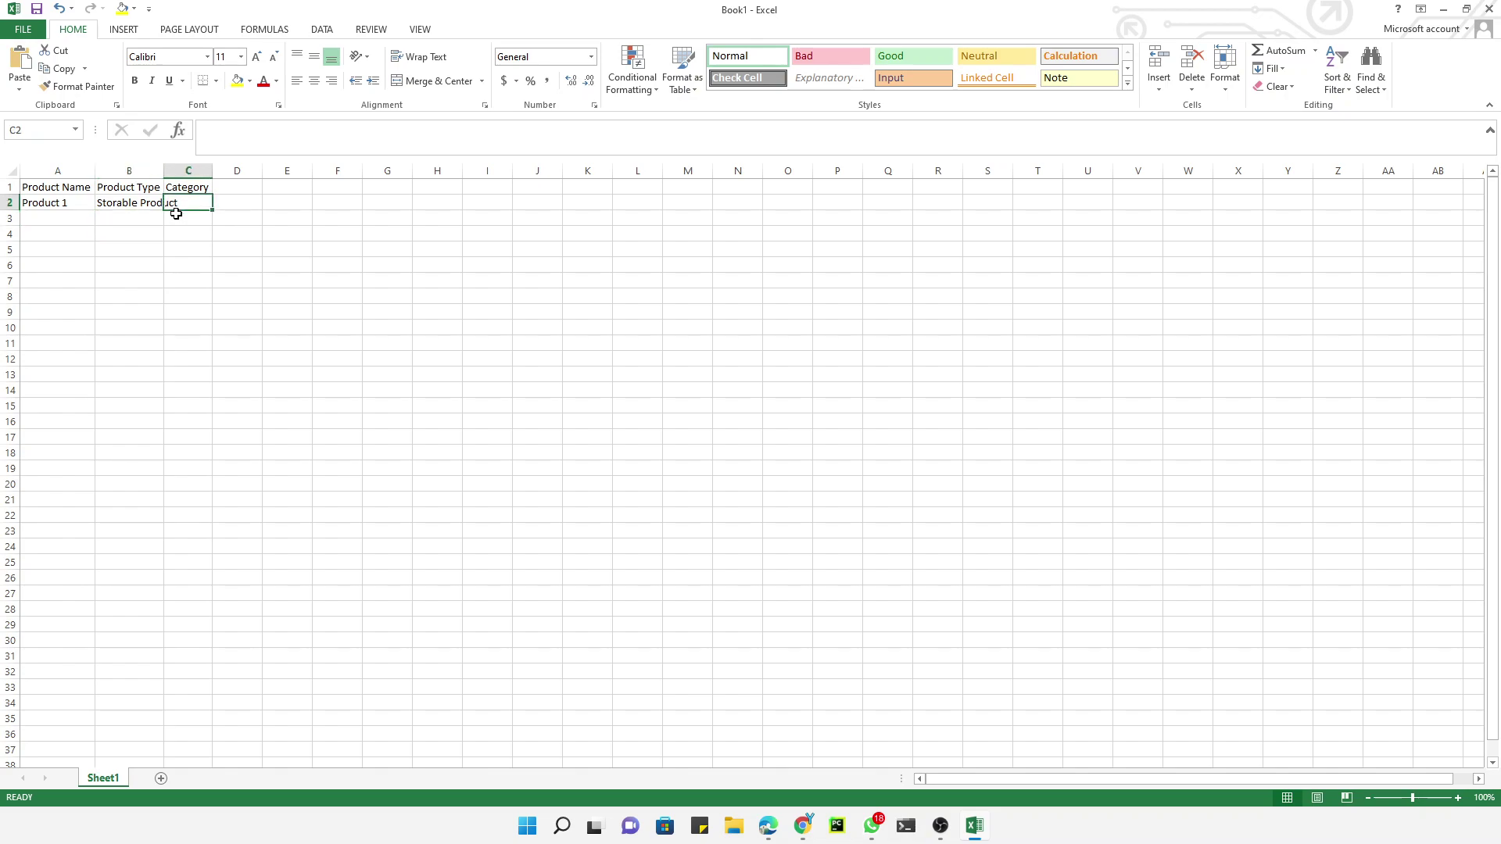
pyautogui.write('All')
pyautogui.press('Return')
# Copy the Product 1 row into rows 3 and 4
pyautogui.press('Up')
pyautogui.hotkey('shift', 'Left')
pyautogui.hotkey('shift', 'Left')
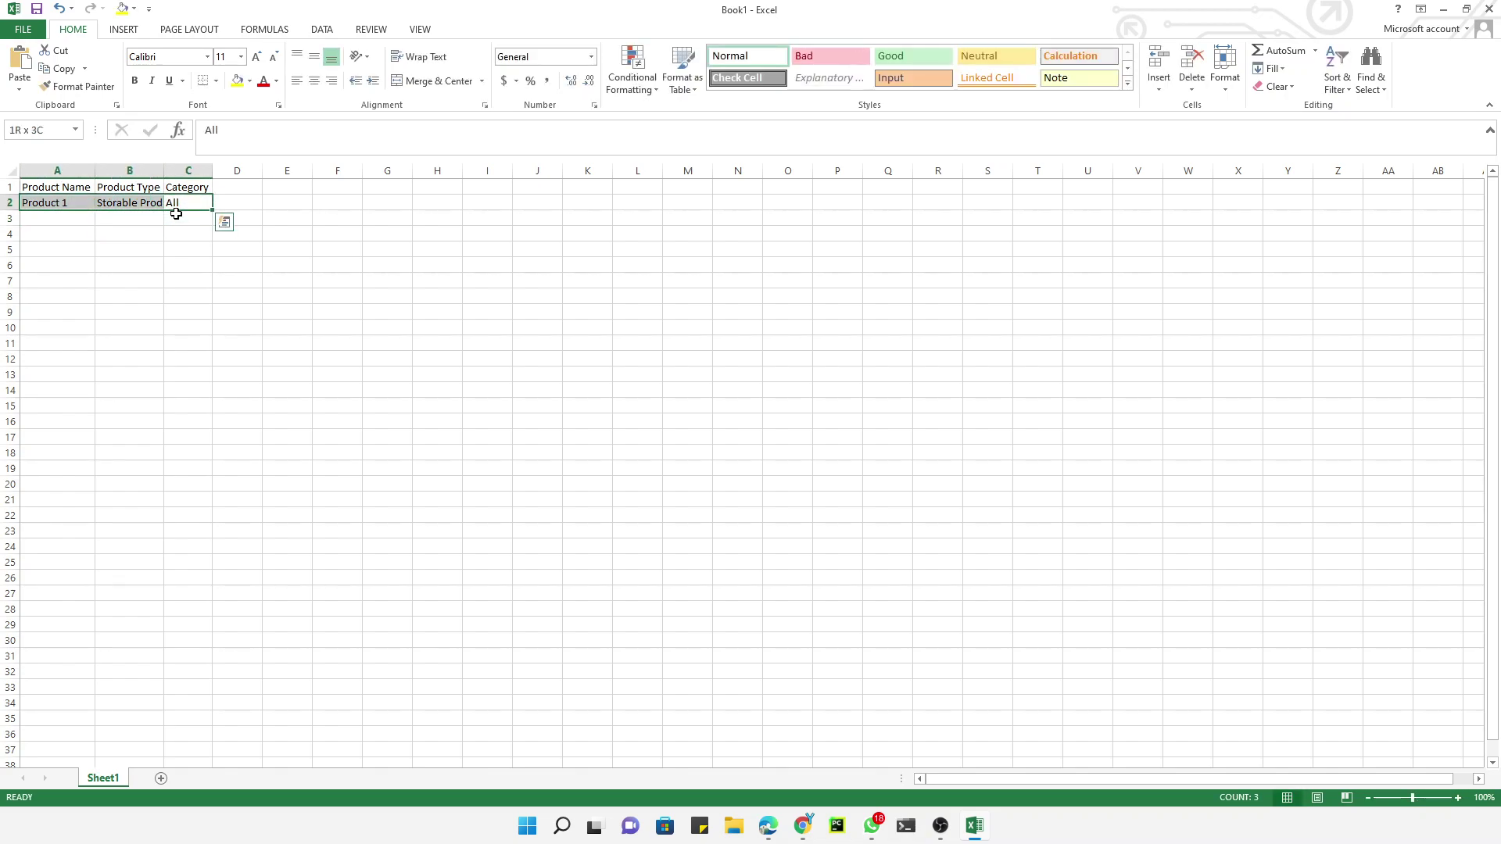
pyautogui.hotkey('ctrl', 'c')
pyautogui.press('Down')
pyautogui.hotkey('ctrl', 'v')
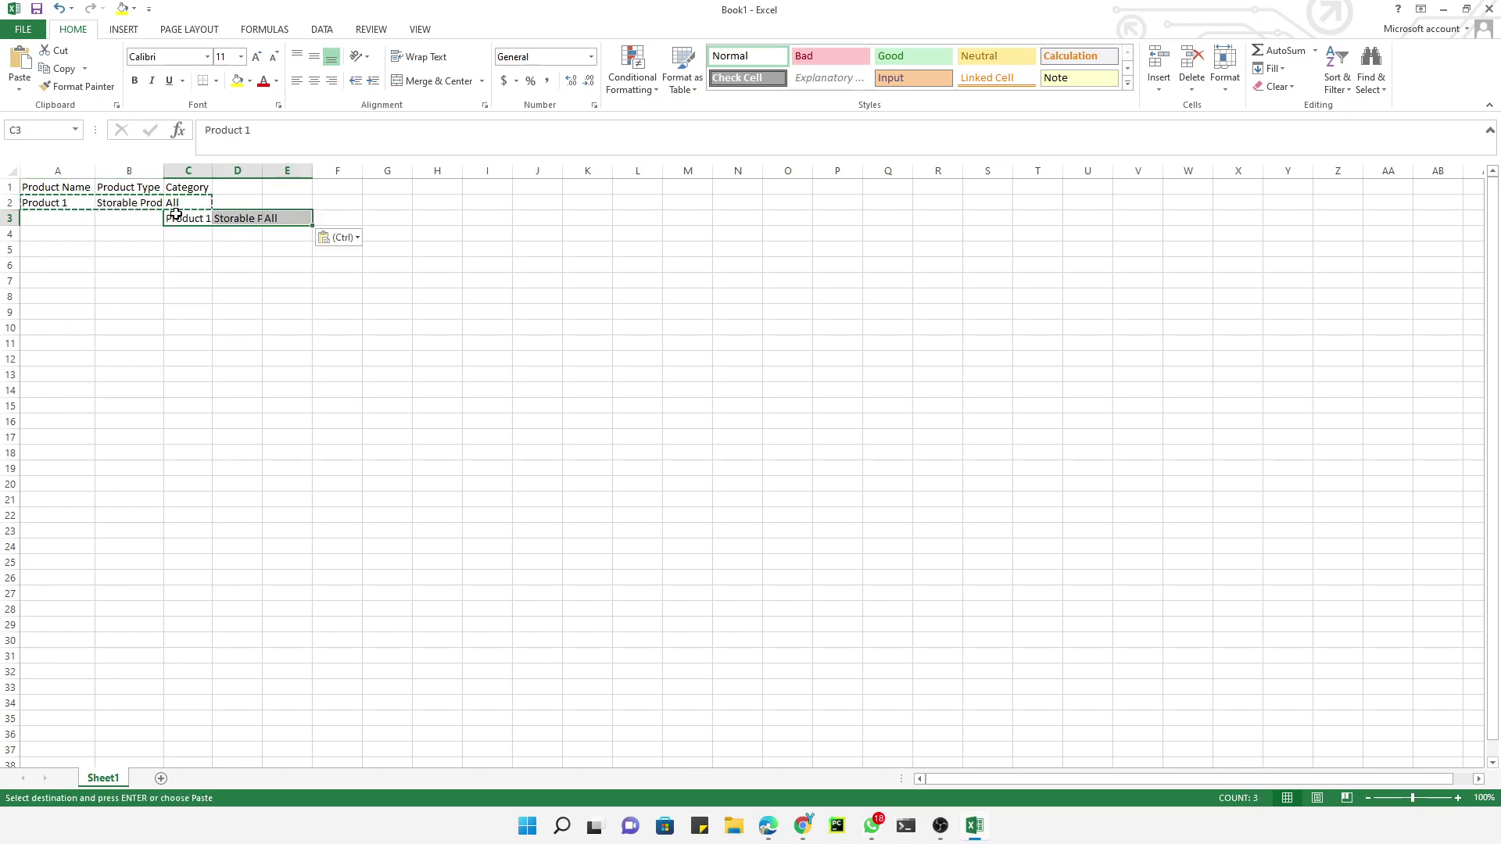
pyautogui.hotkey('ctrl', 'z')
pyautogui.press('Left')
pyautogui.press('Left')
pyautogui.hotkey('ctrl', 'v')
pyautogui.press('Right')
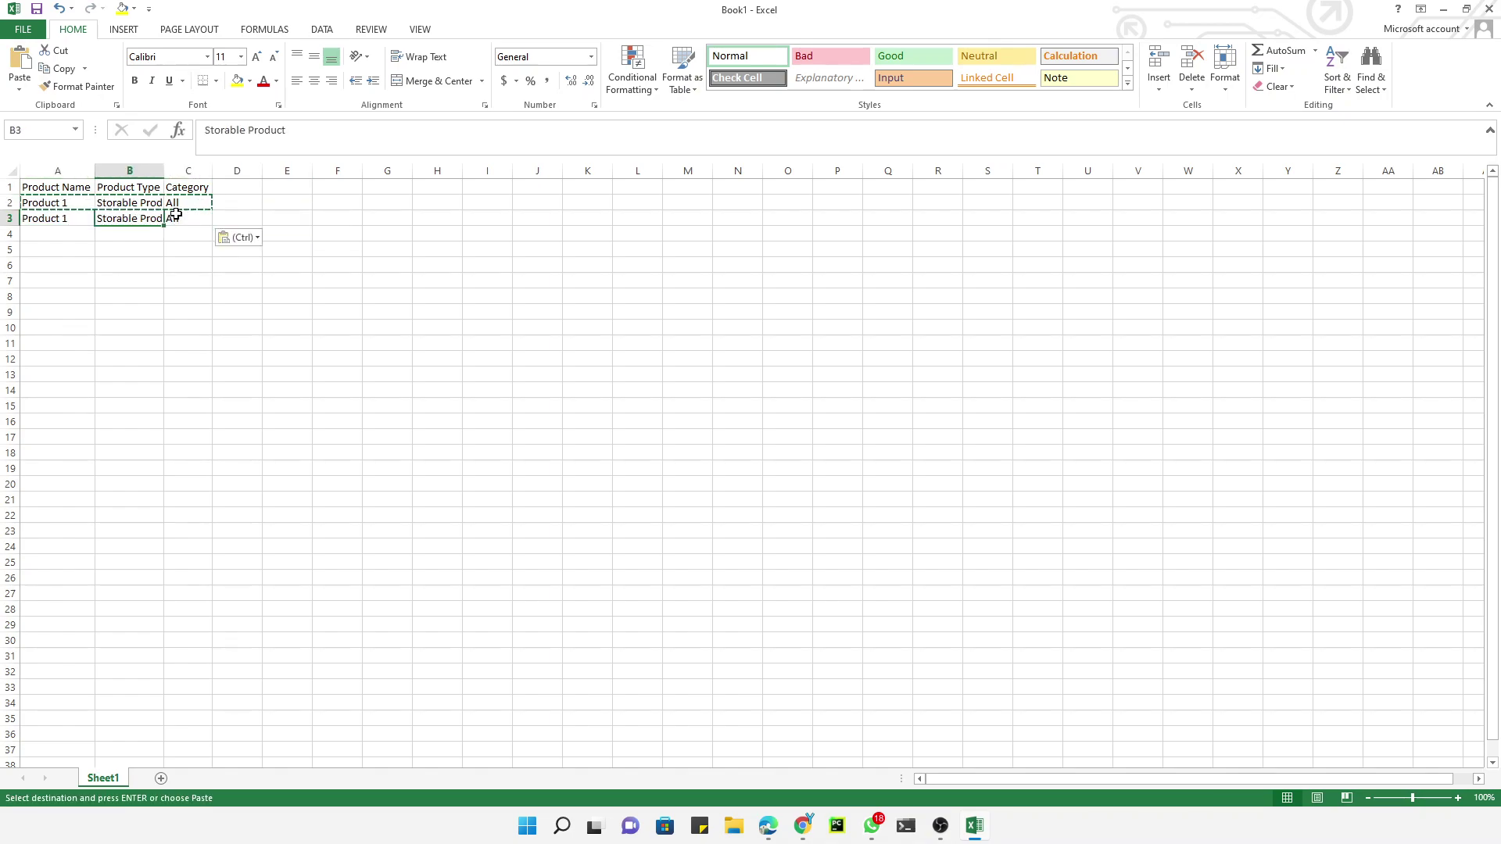
pyautogui.press('Down')
pyautogui.press('Left')
pyautogui.hotkey('ctrl', 'v')
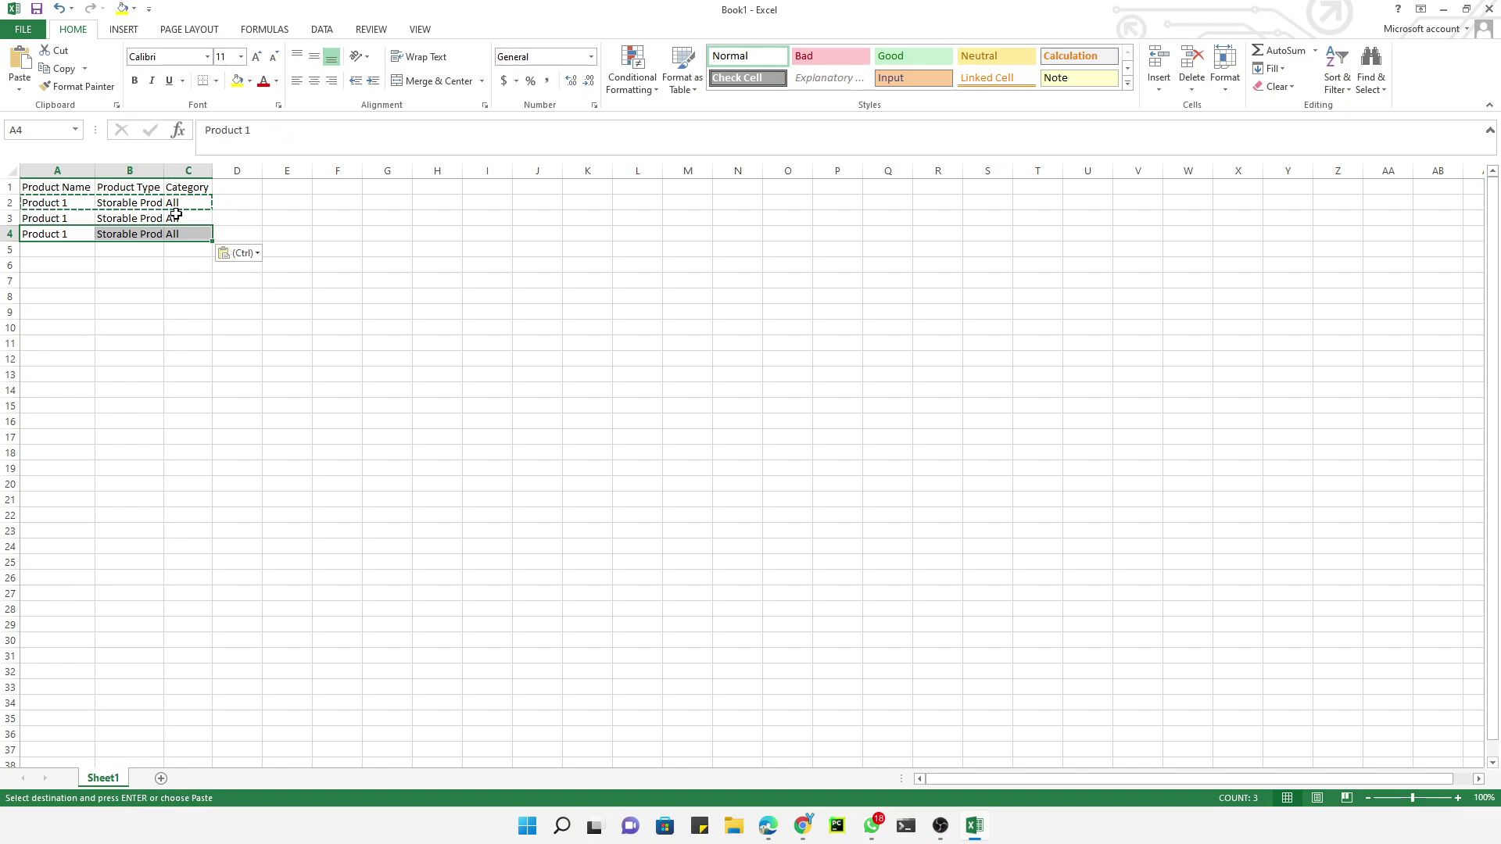
# Rename the copied rows to Product 2 and Product 3, keeping Product 1 in row 2
pyautogui.doubleClick(82, 203)
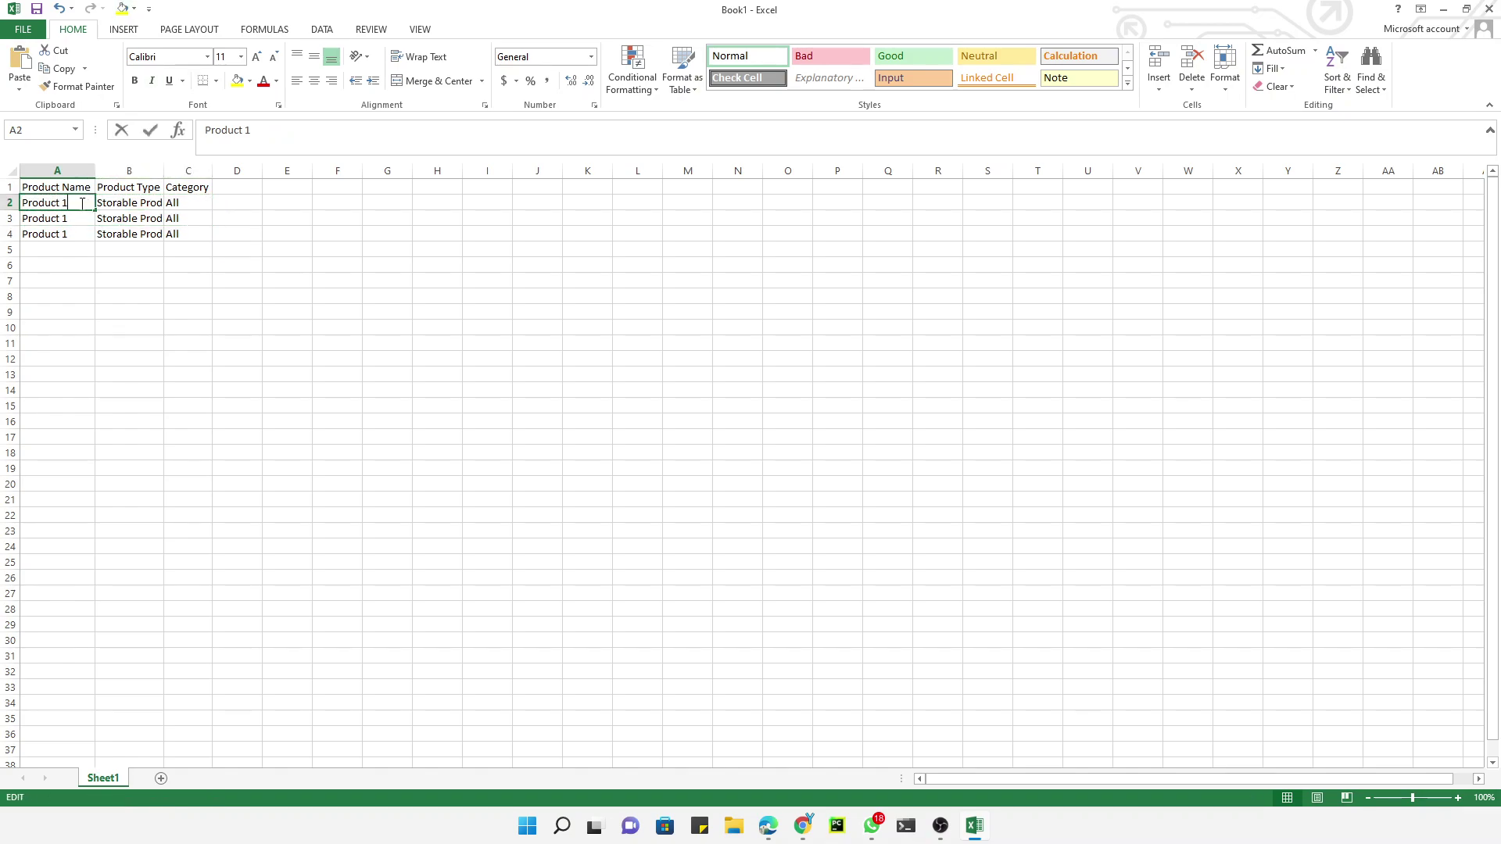
pyautogui.press('BackSpace')
pyautogui.write('2')
pyautogui.press('Return')
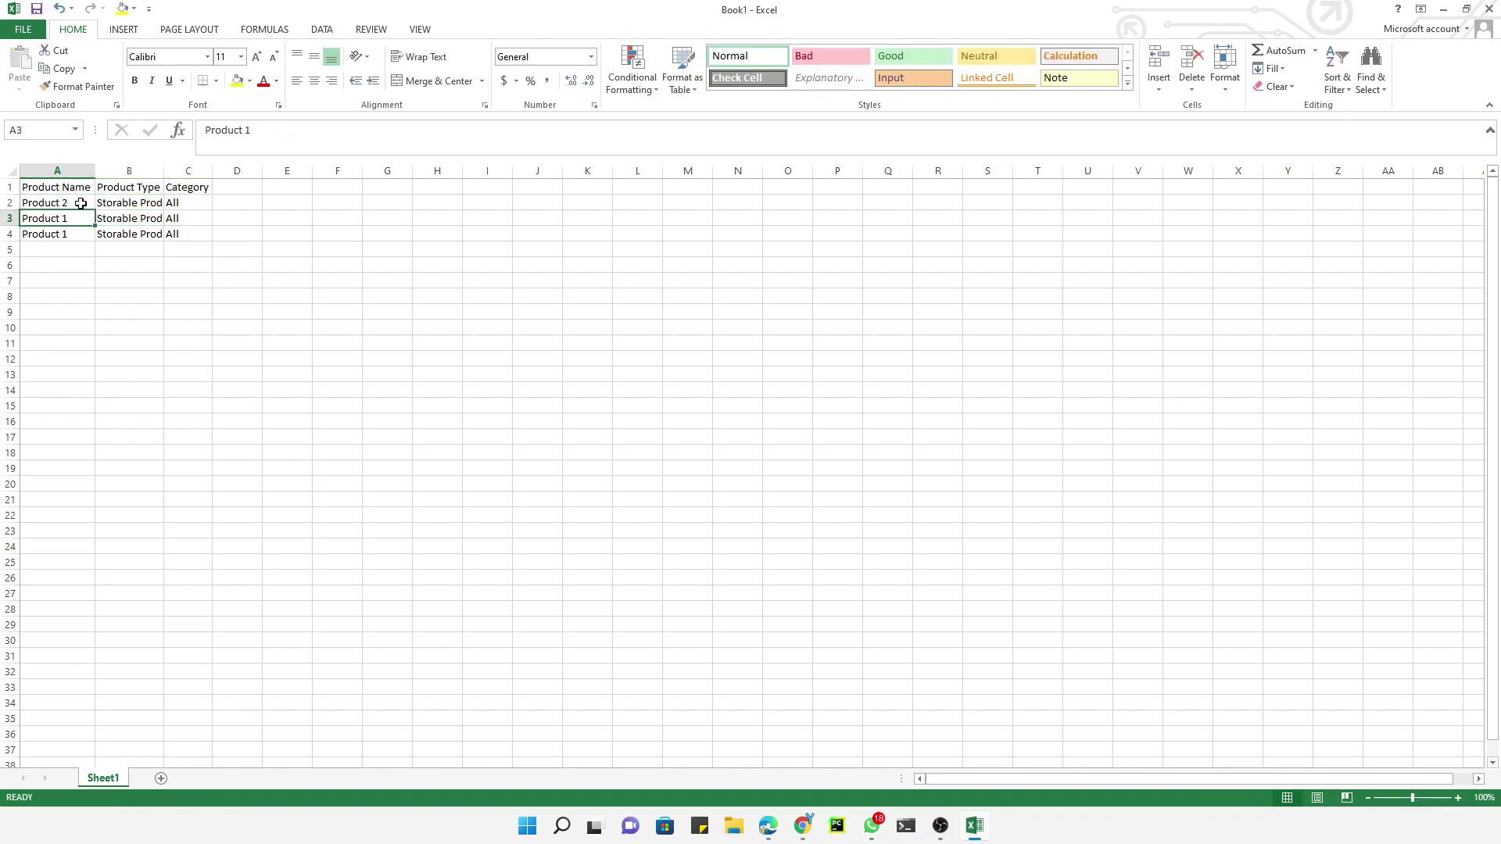
pyautogui.doubleClick(82, 222)
pyautogui.doubleClick(82, 202)
pyautogui.press('BackSpace')
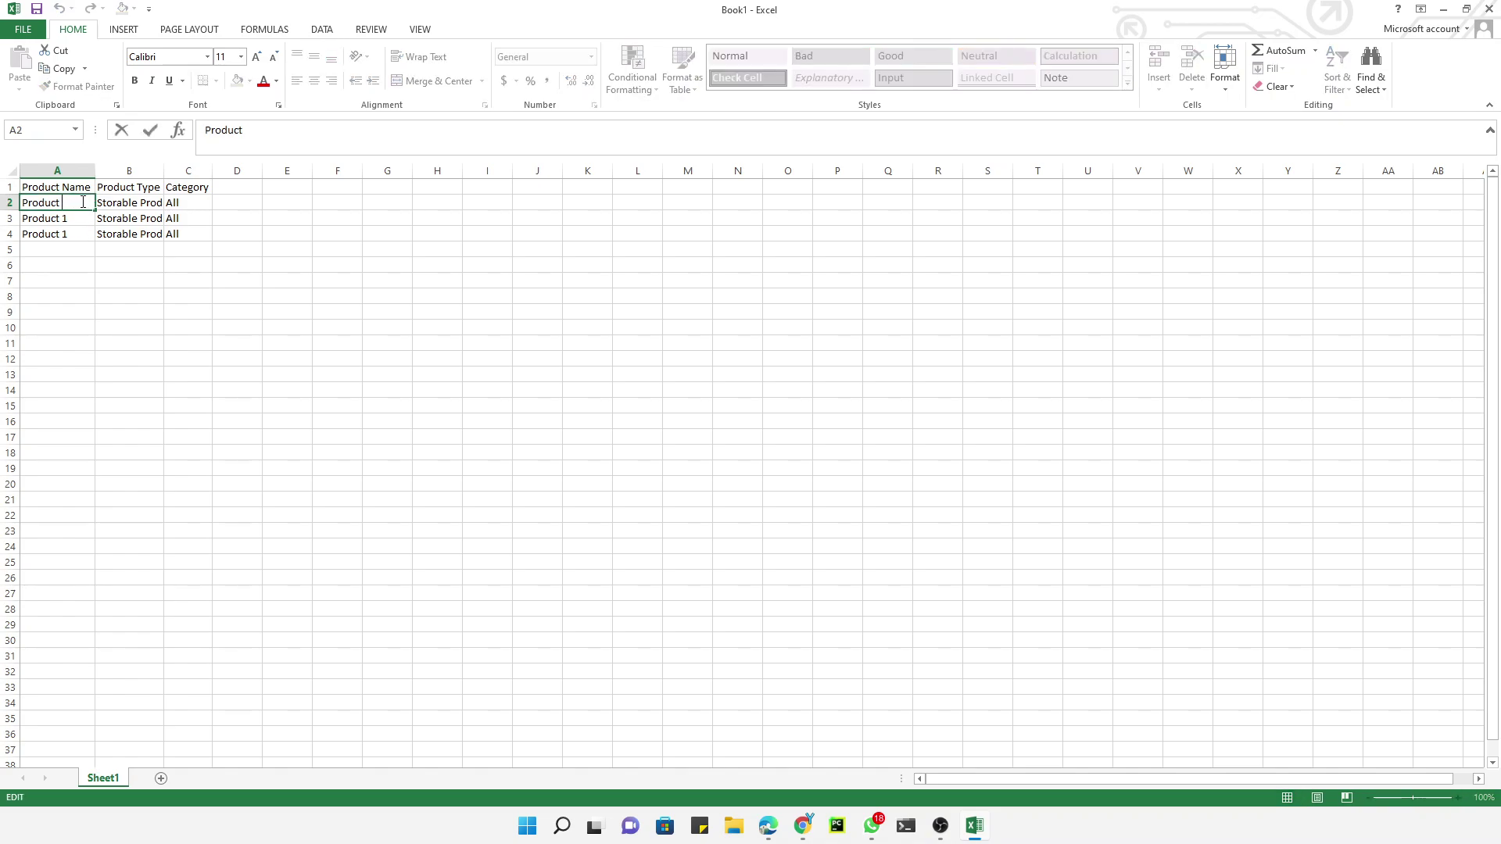
pyautogui.write('1')
pyautogui.press('Return')
pyautogui.doubleClick(75, 217)
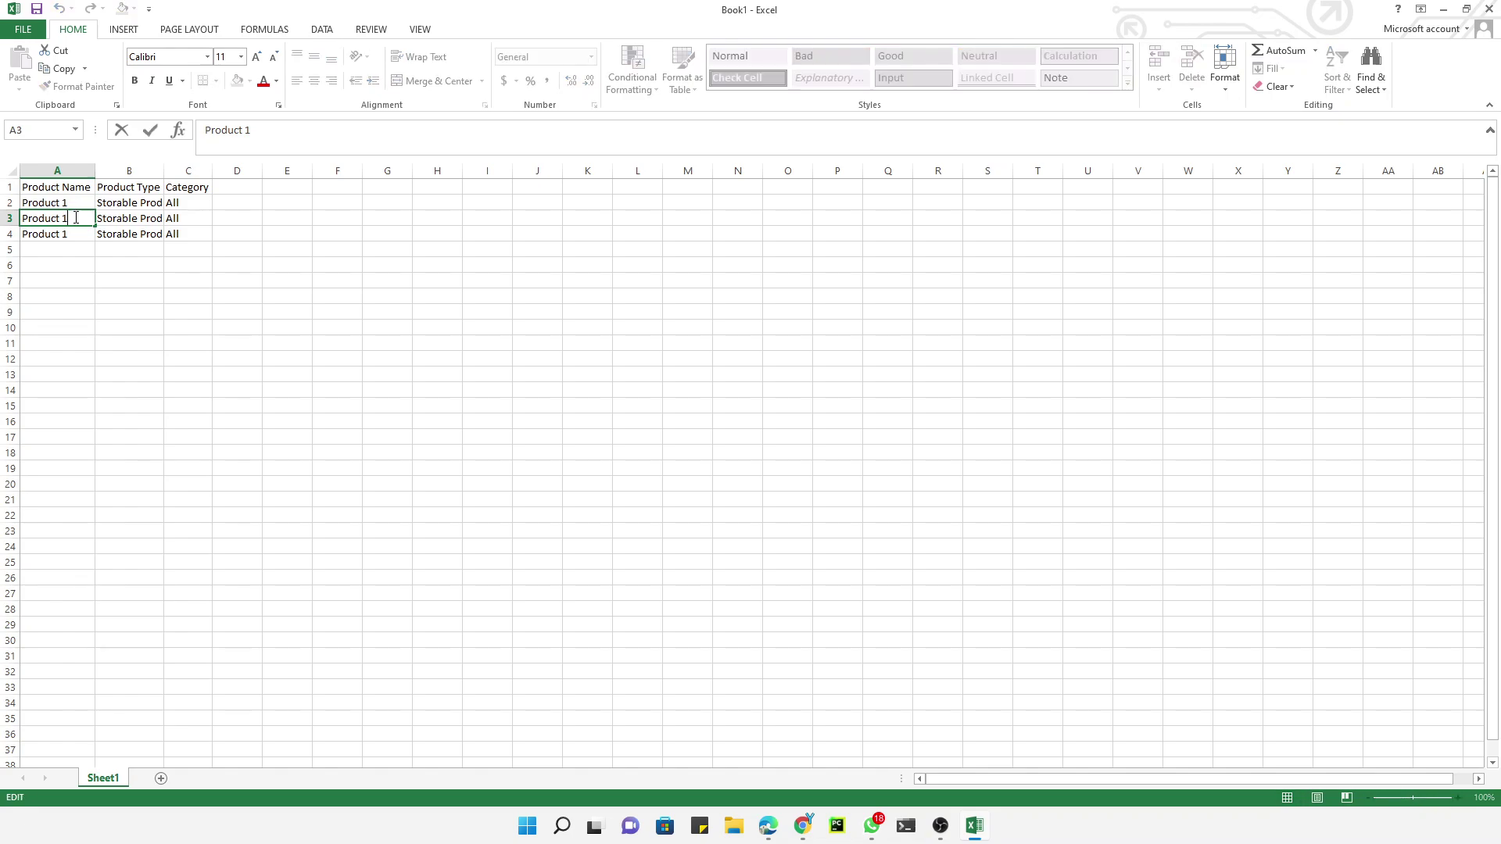
pyautogui.press('BackSpace')
pyautogui.write('2')
pyautogui.press('Return')
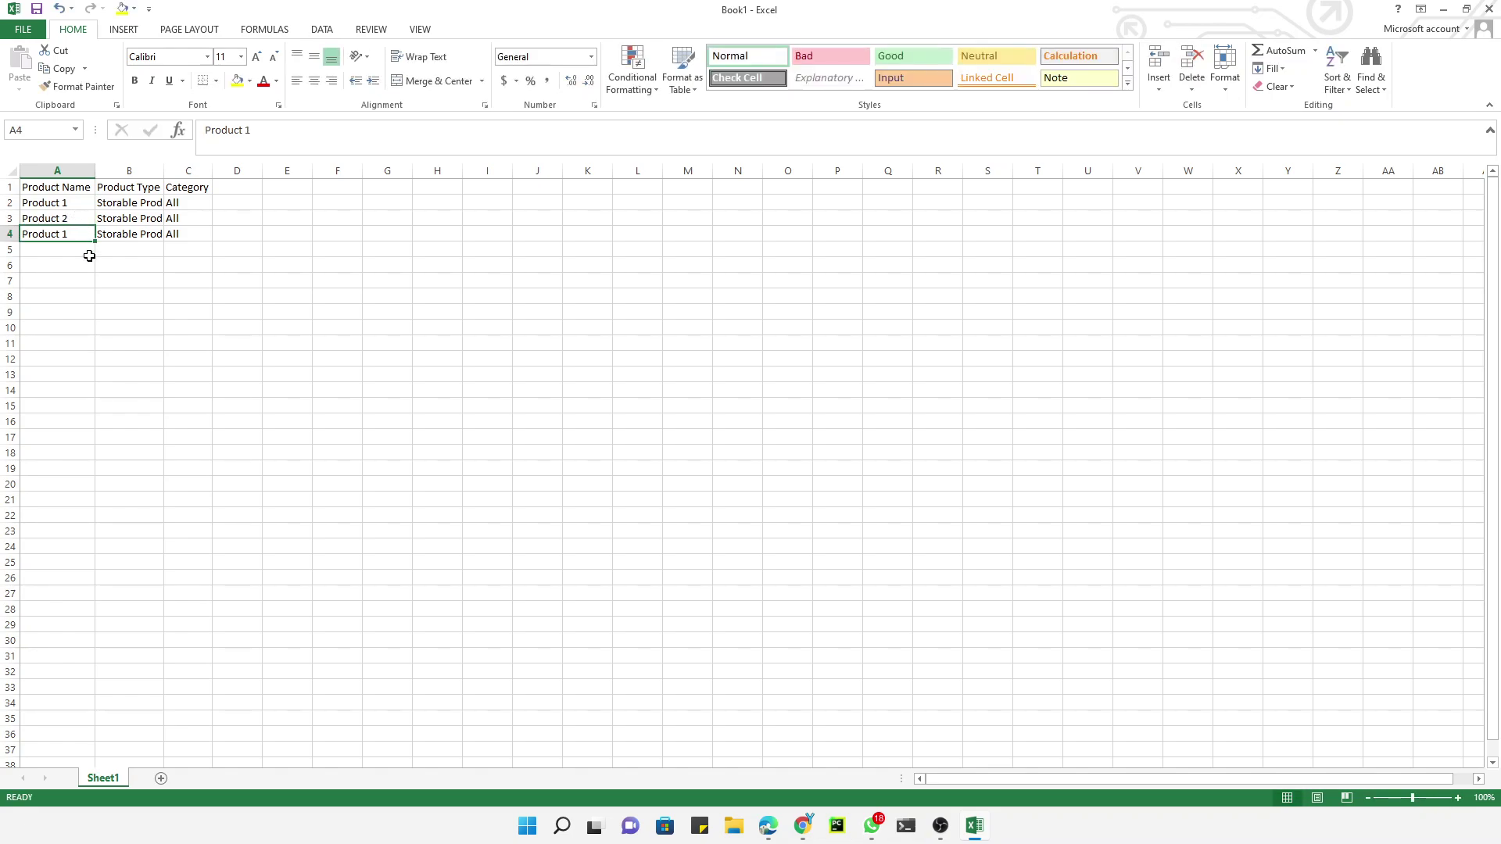
pyautogui.doubleClick(81, 234)
pyautogui.press('BackSpace')
pyautogui.write('3')
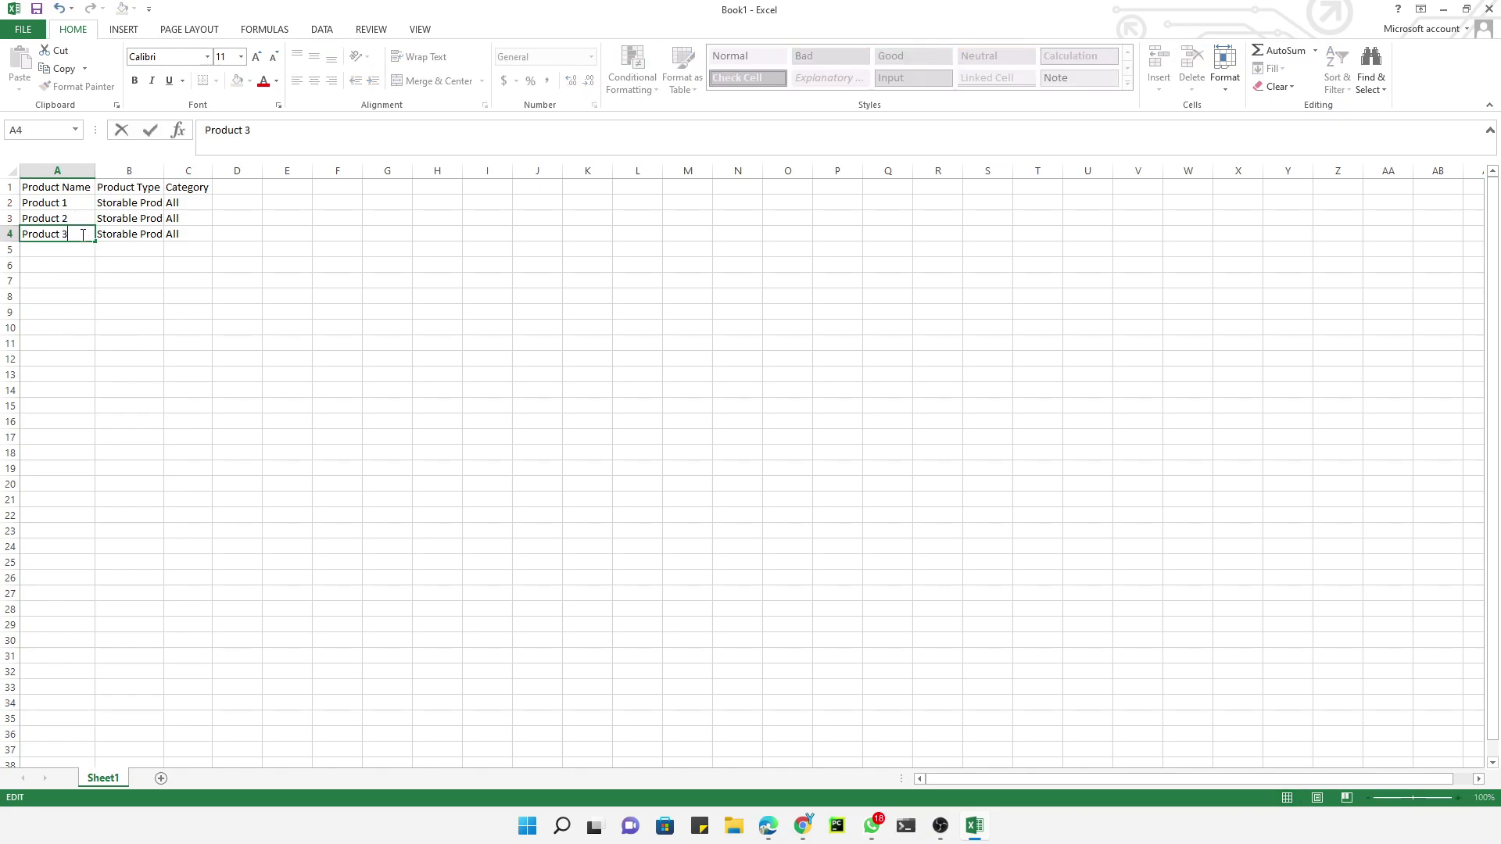
pyautogui.press('Return')
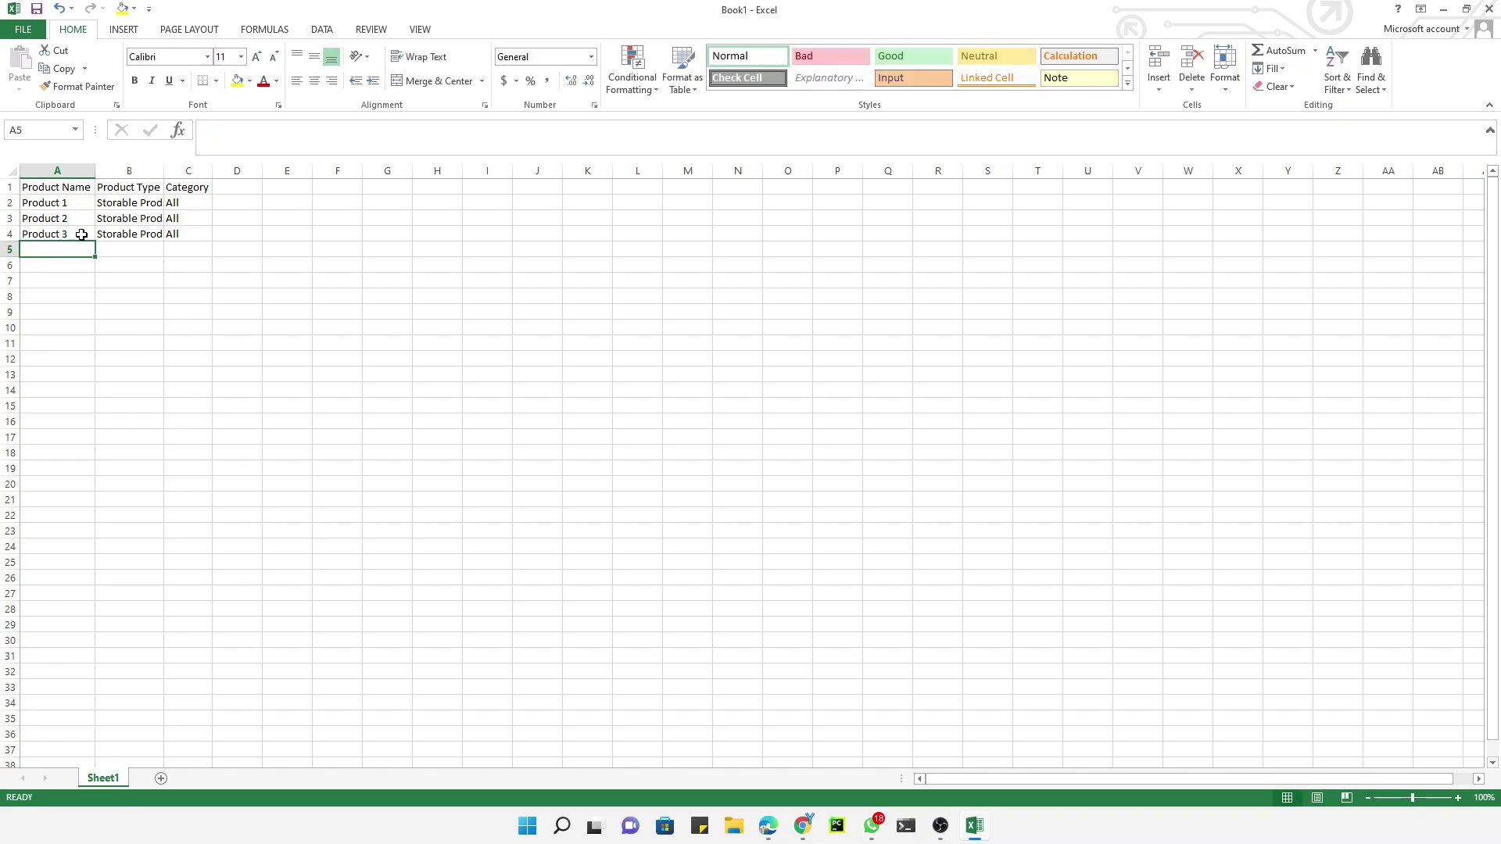
# Auto-fit column B and change Product 2's type to Service
pyautogui.doubleClick(165, 170)
pyautogui.doubleClick(174, 222)
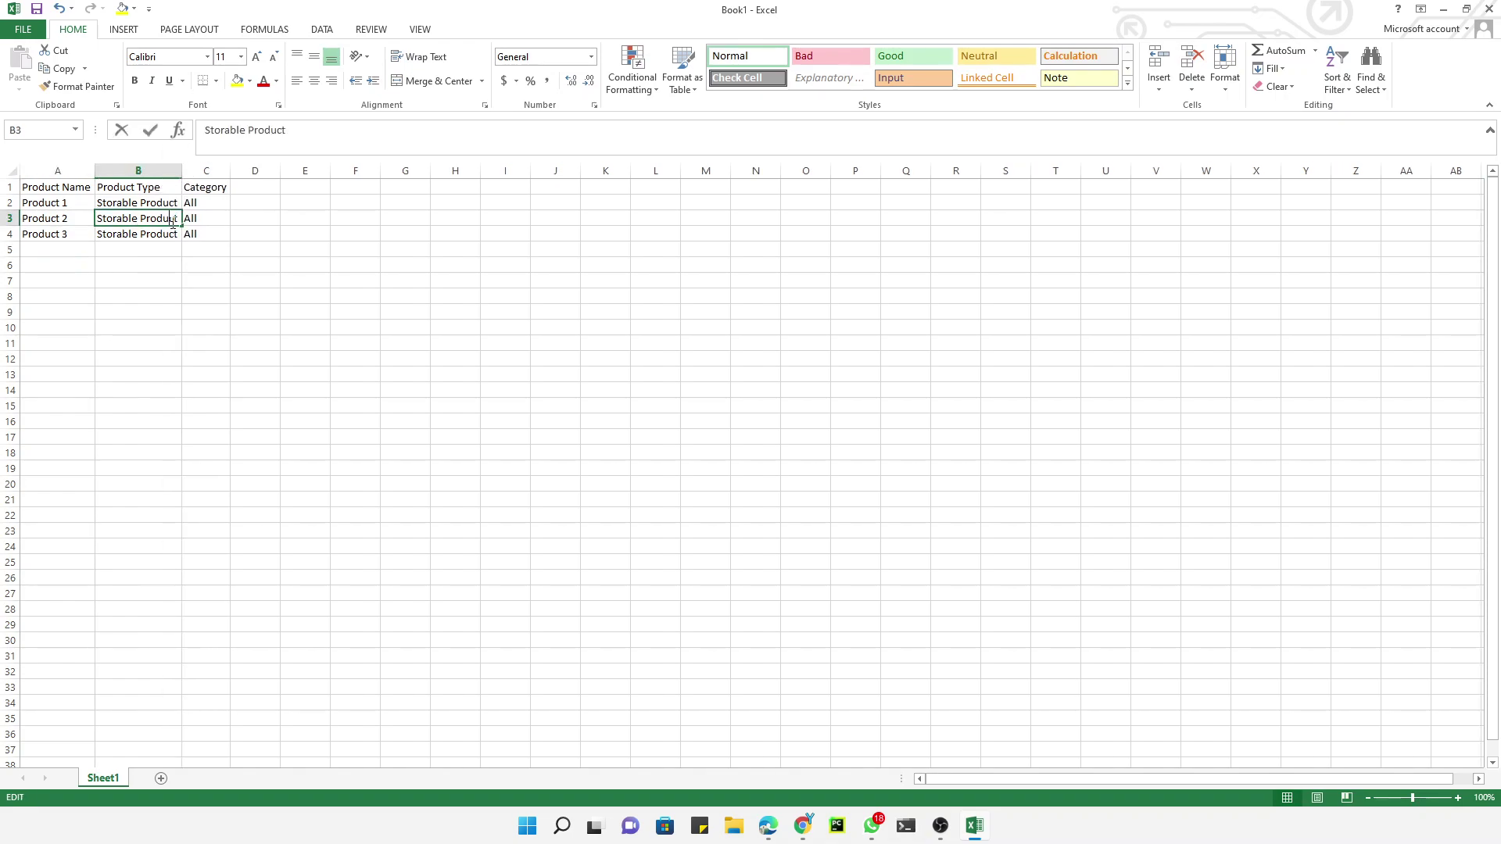
pyautogui.moveTo(181, 219); pyautogui.dragTo(95, 219)
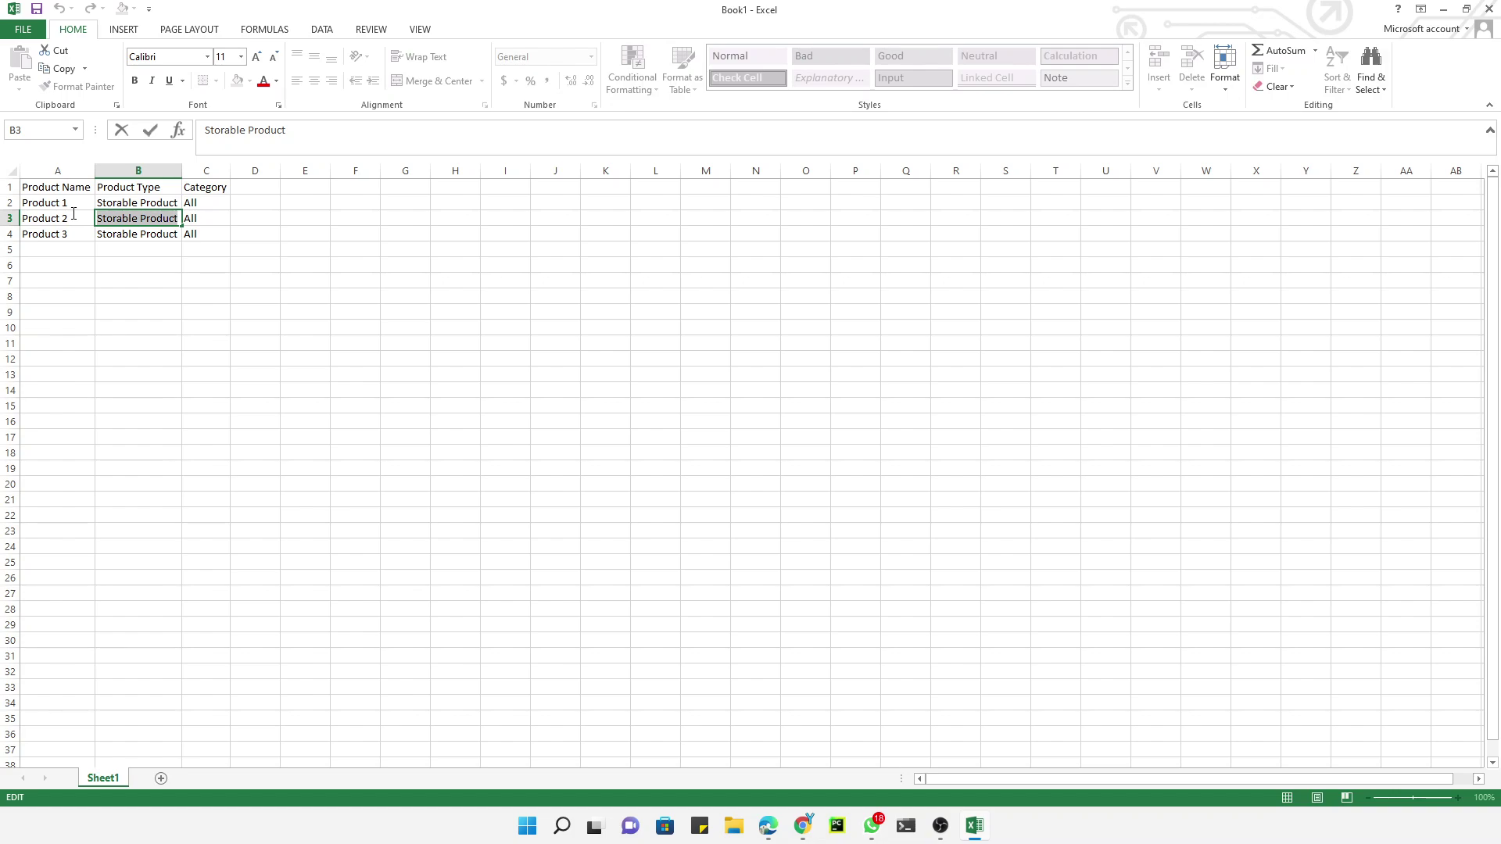
pyautogui.write('Servi')
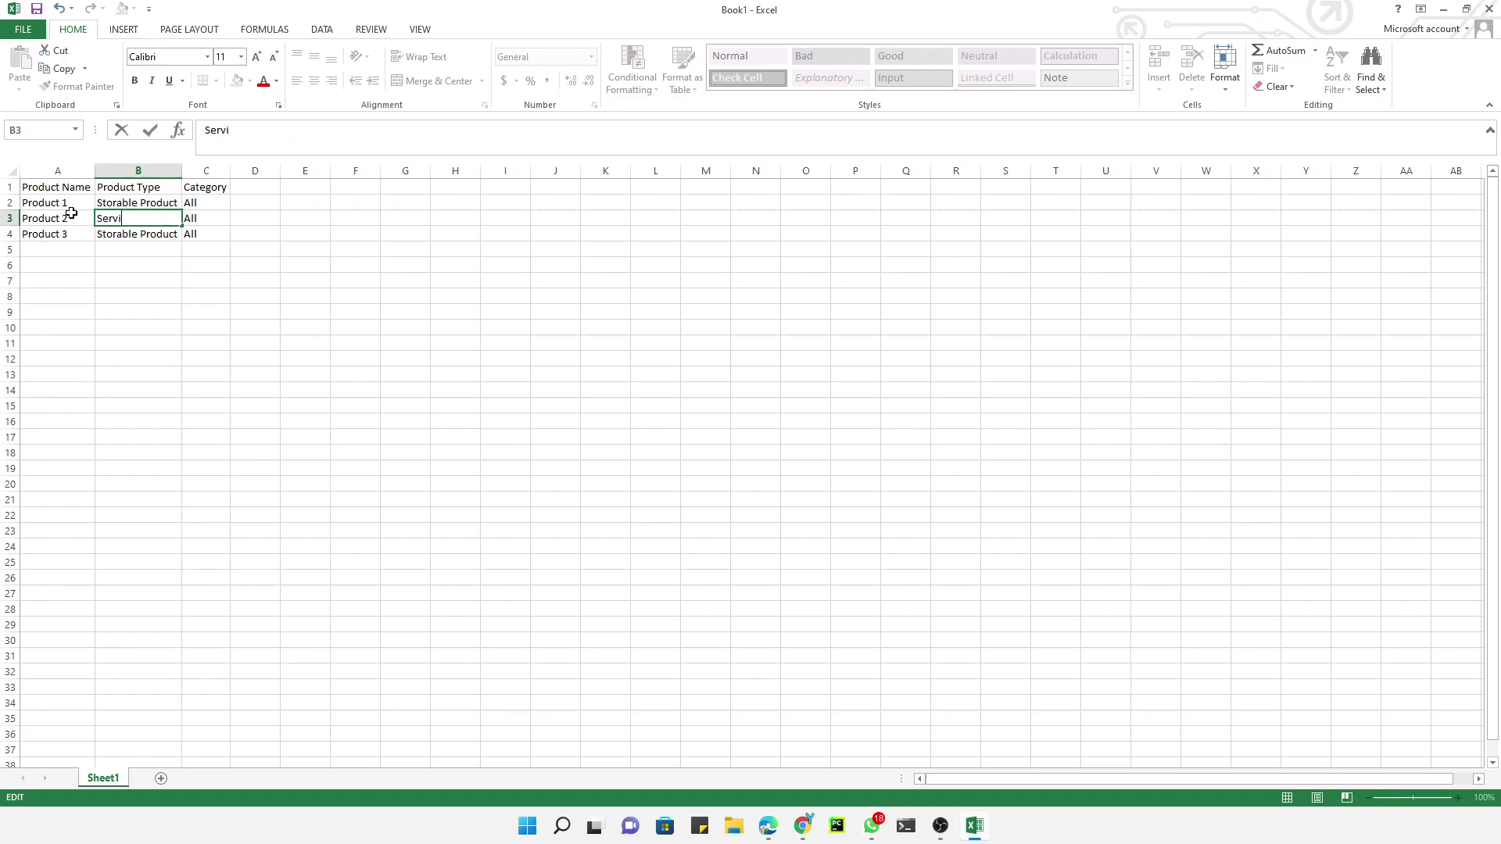
pyautogui.write('ce')
pyautogui.press('Return')
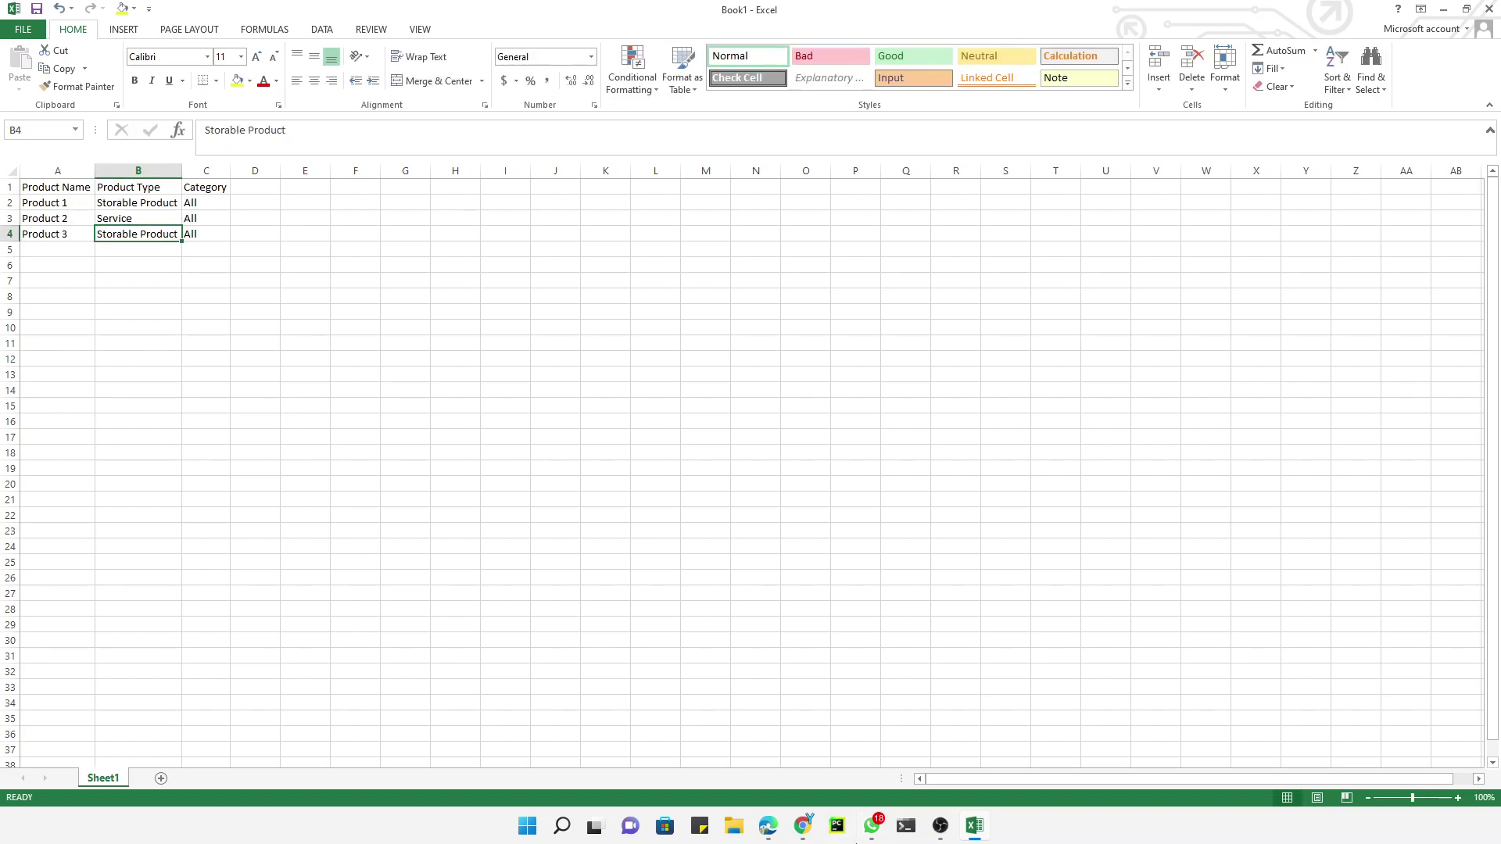
pyautogui.click(803, 828)
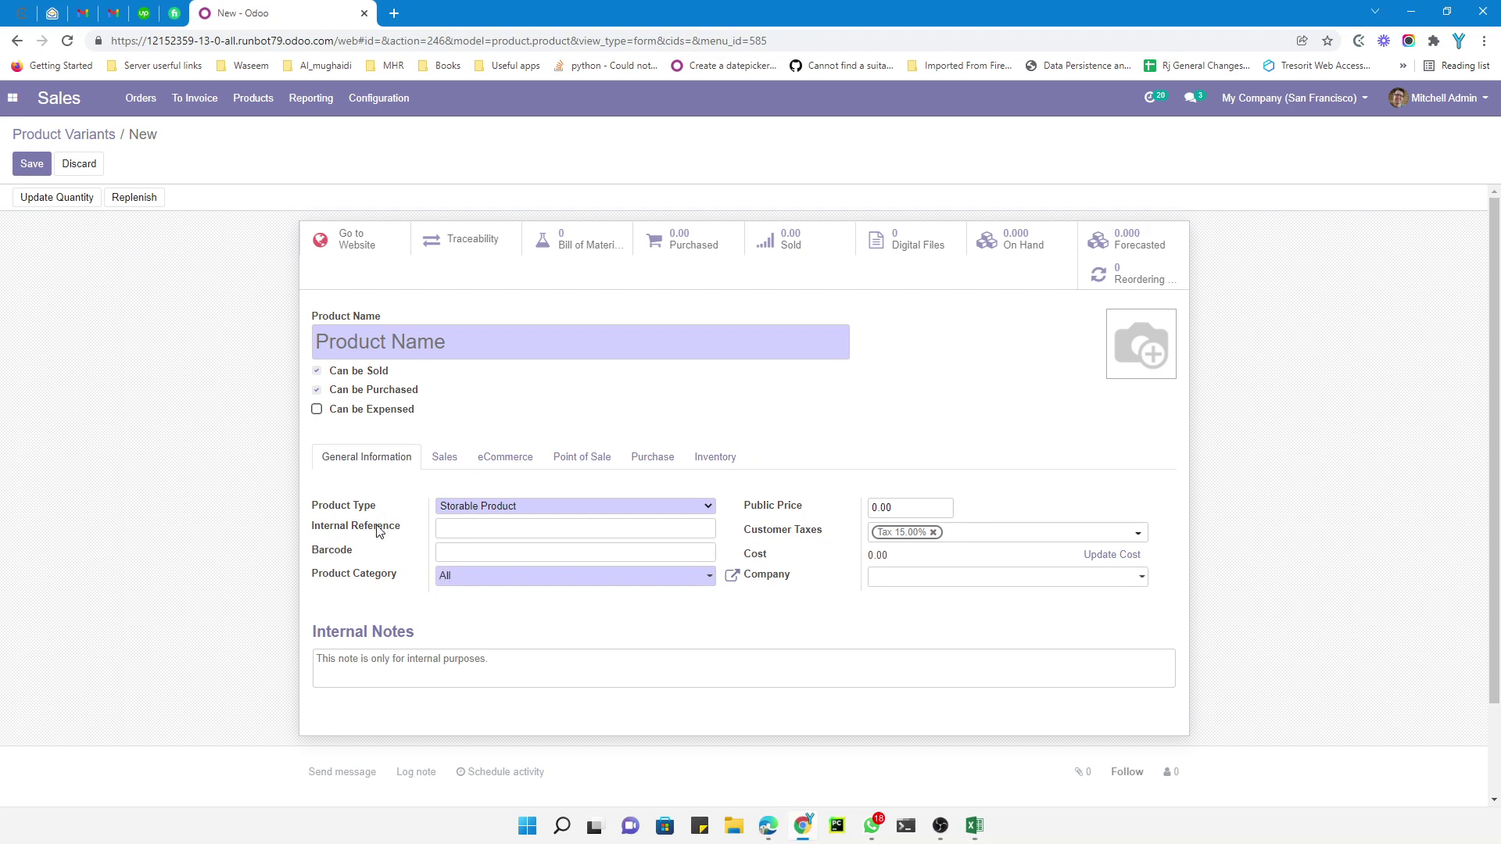
# Insert a new column B headed 'Internal Reference'
pyautogui.click(974, 827)
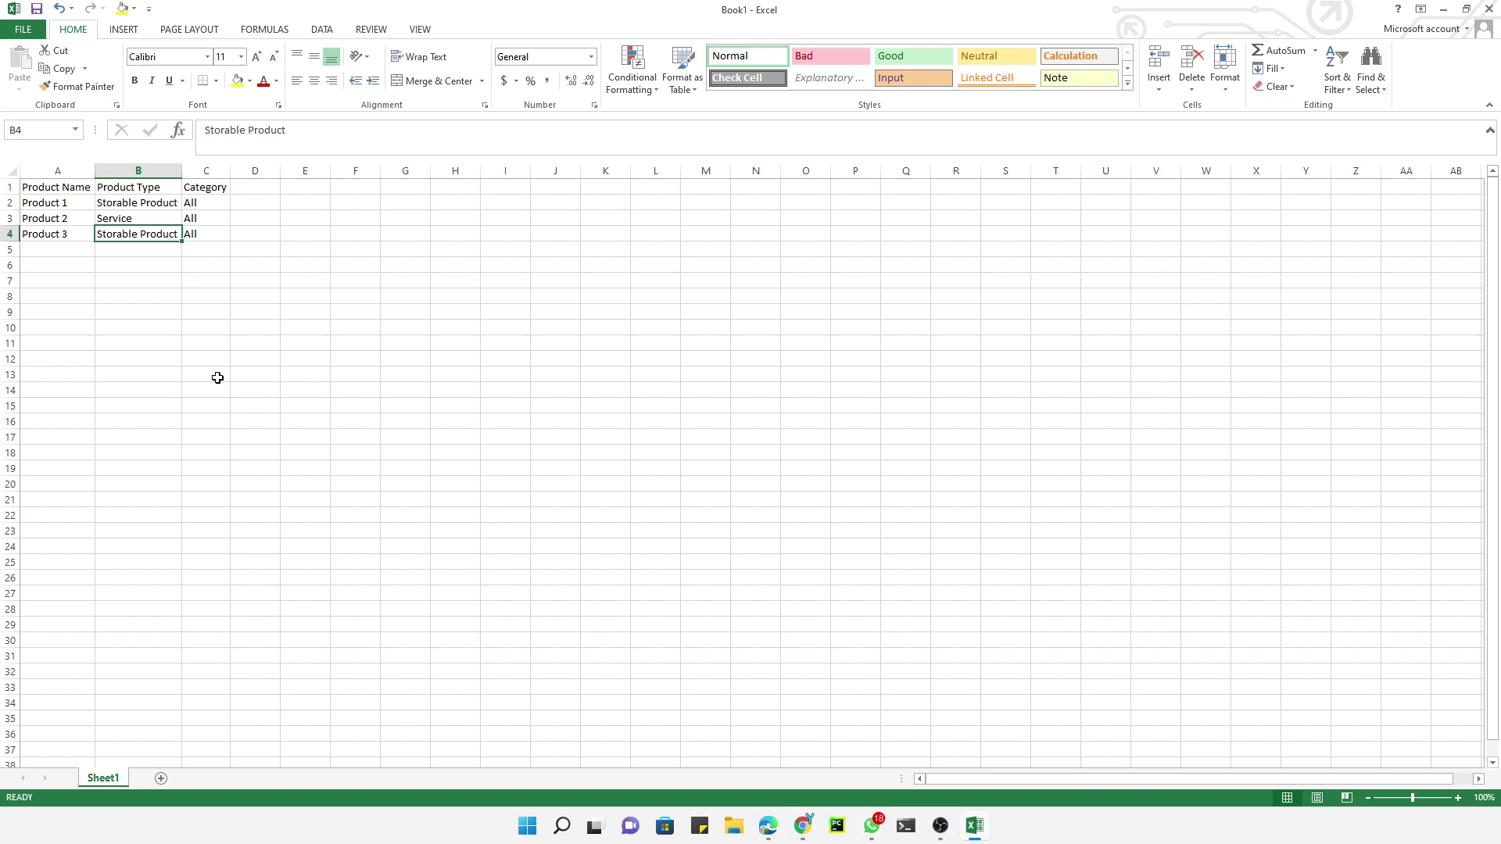
pyautogui.rightClick(118, 169)
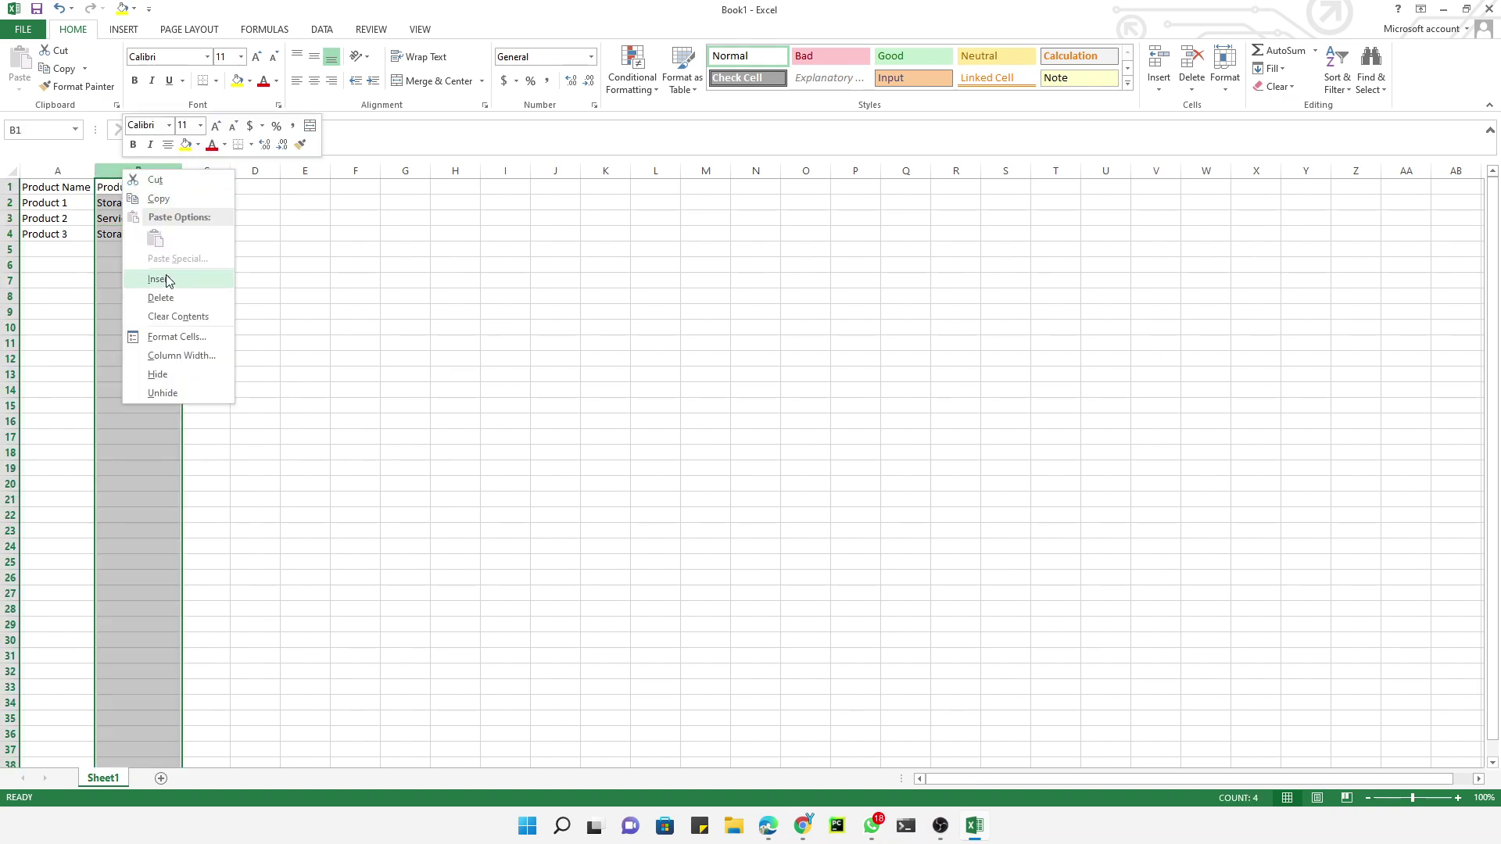
pyautogui.press('Escape')
pyautogui.hotkey('ctrl', '+')
pyautogui.click(125, 191)
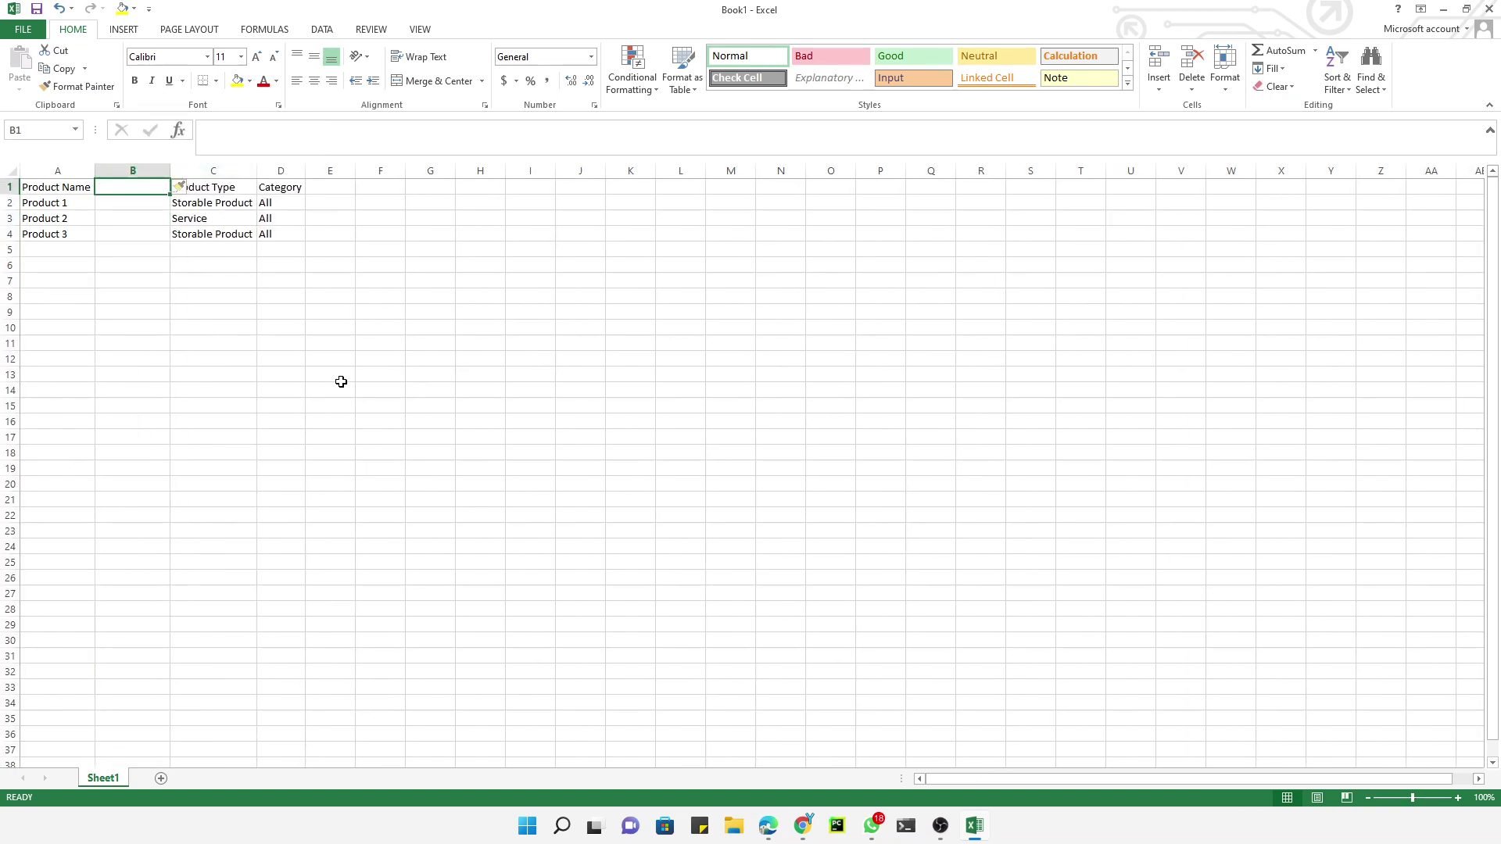
pyautogui.write('Internal')
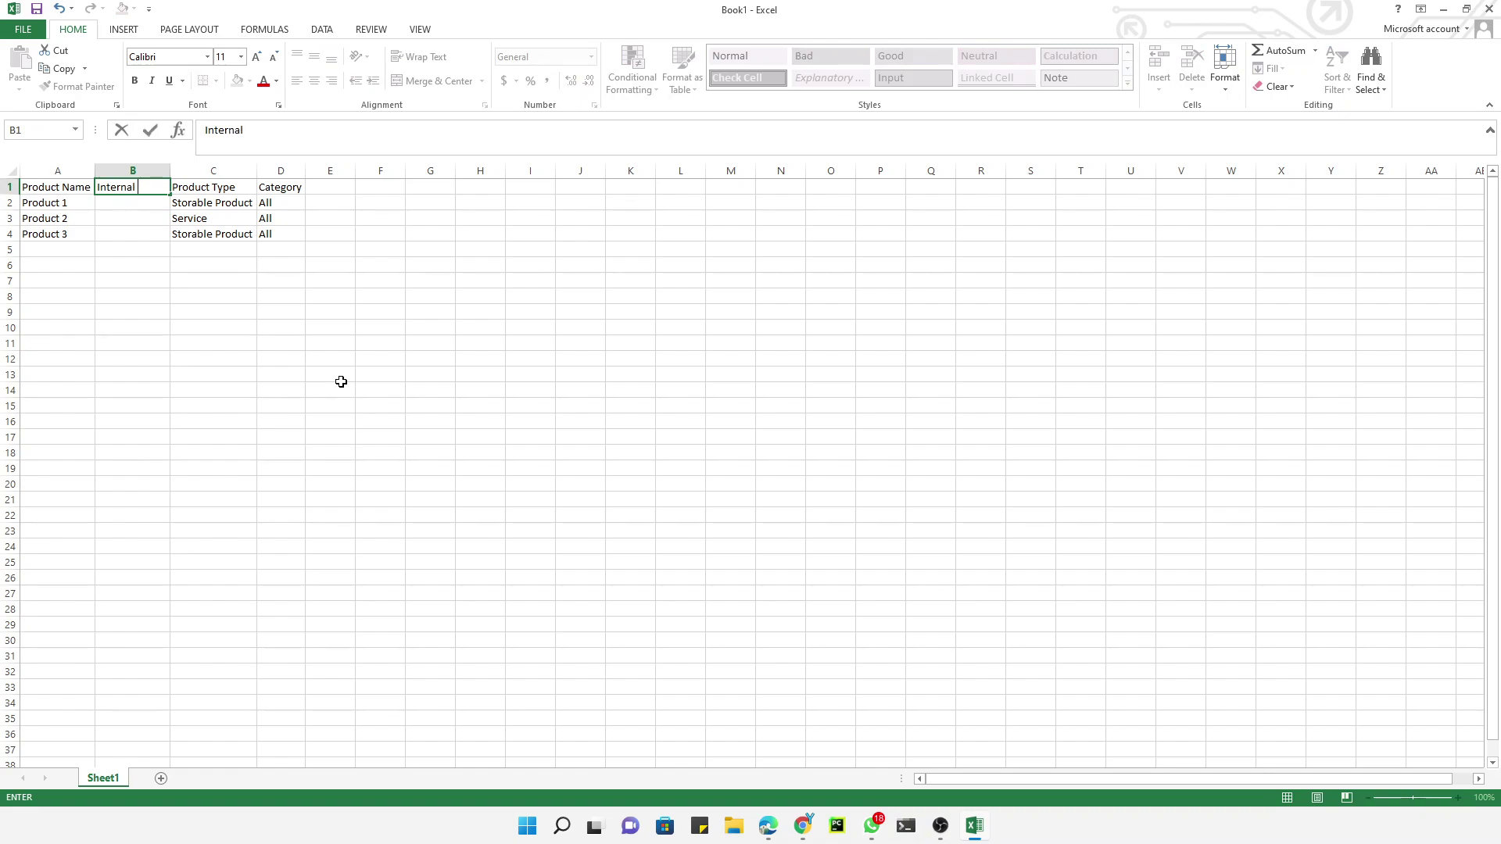
pyautogui.write(' Reference')
pyautogui.press('Return')
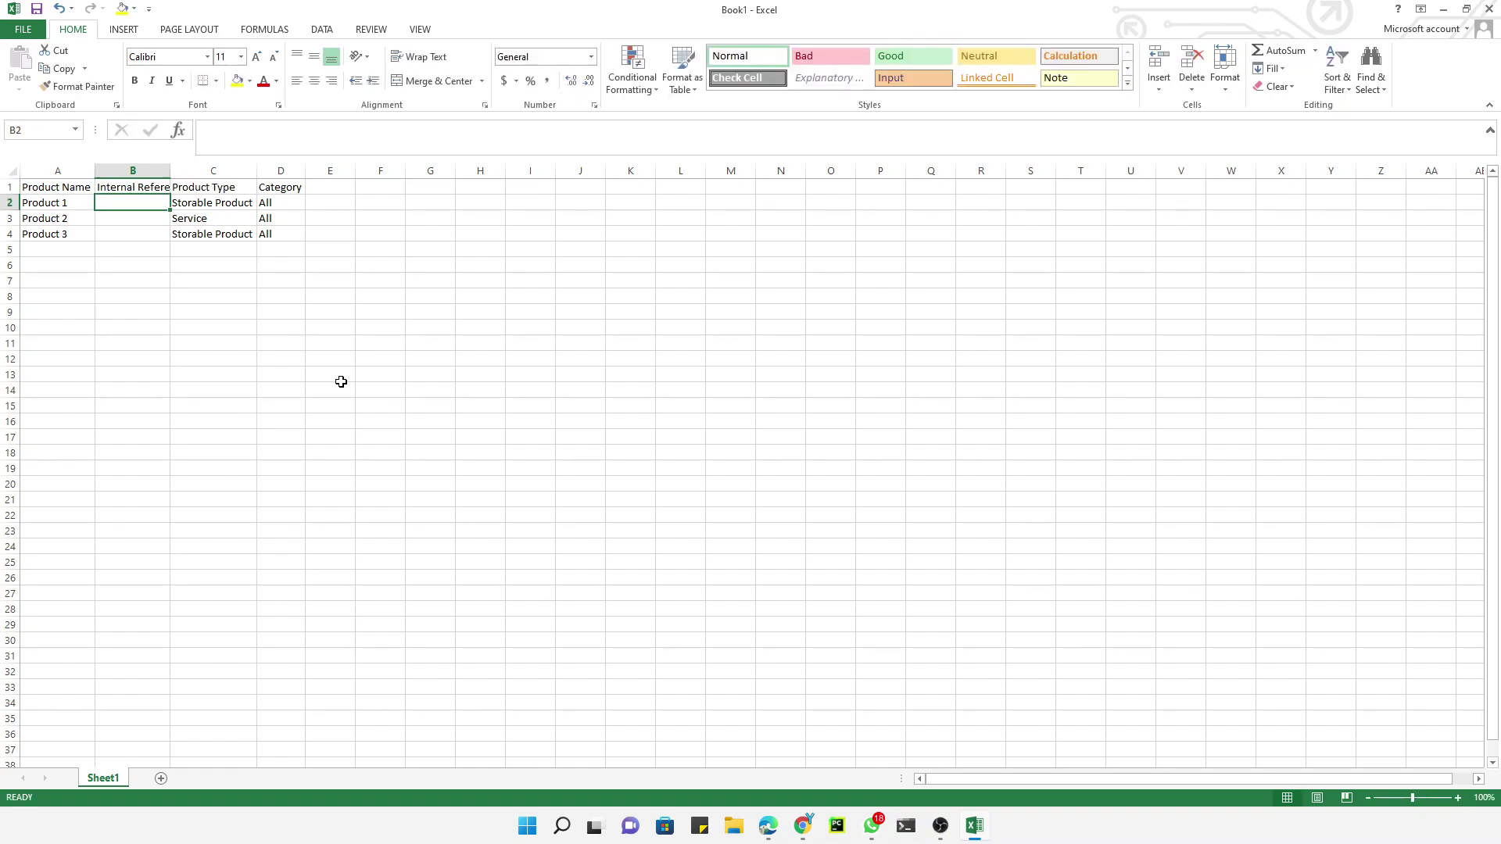
# Fill in references product_1, product_2 and product_3, then bring up Save As
pyautogui.write('product_1')
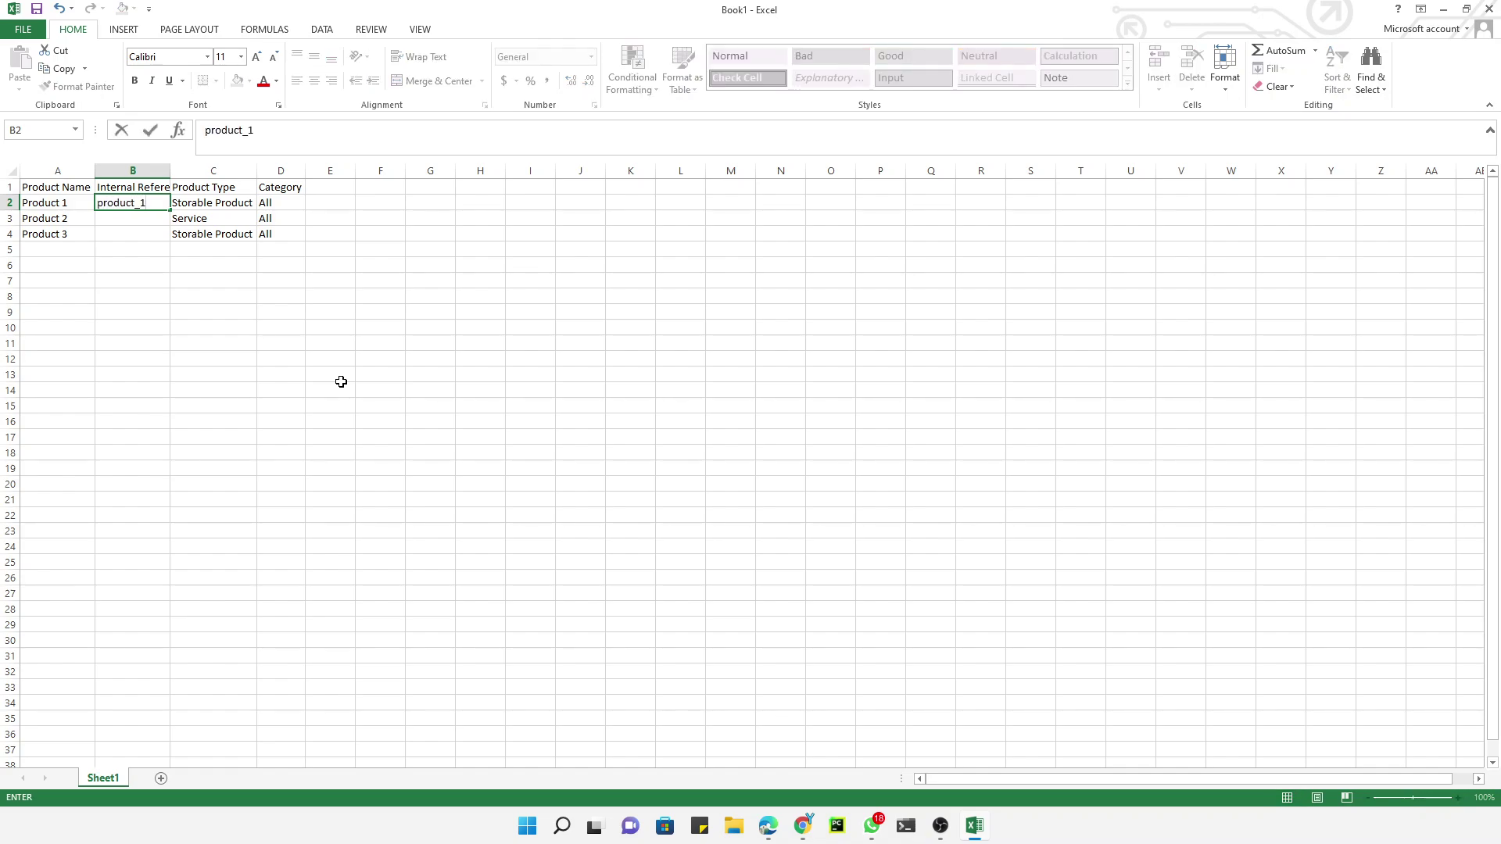
pyautogui.press('Return')
pyautogui.write('product')
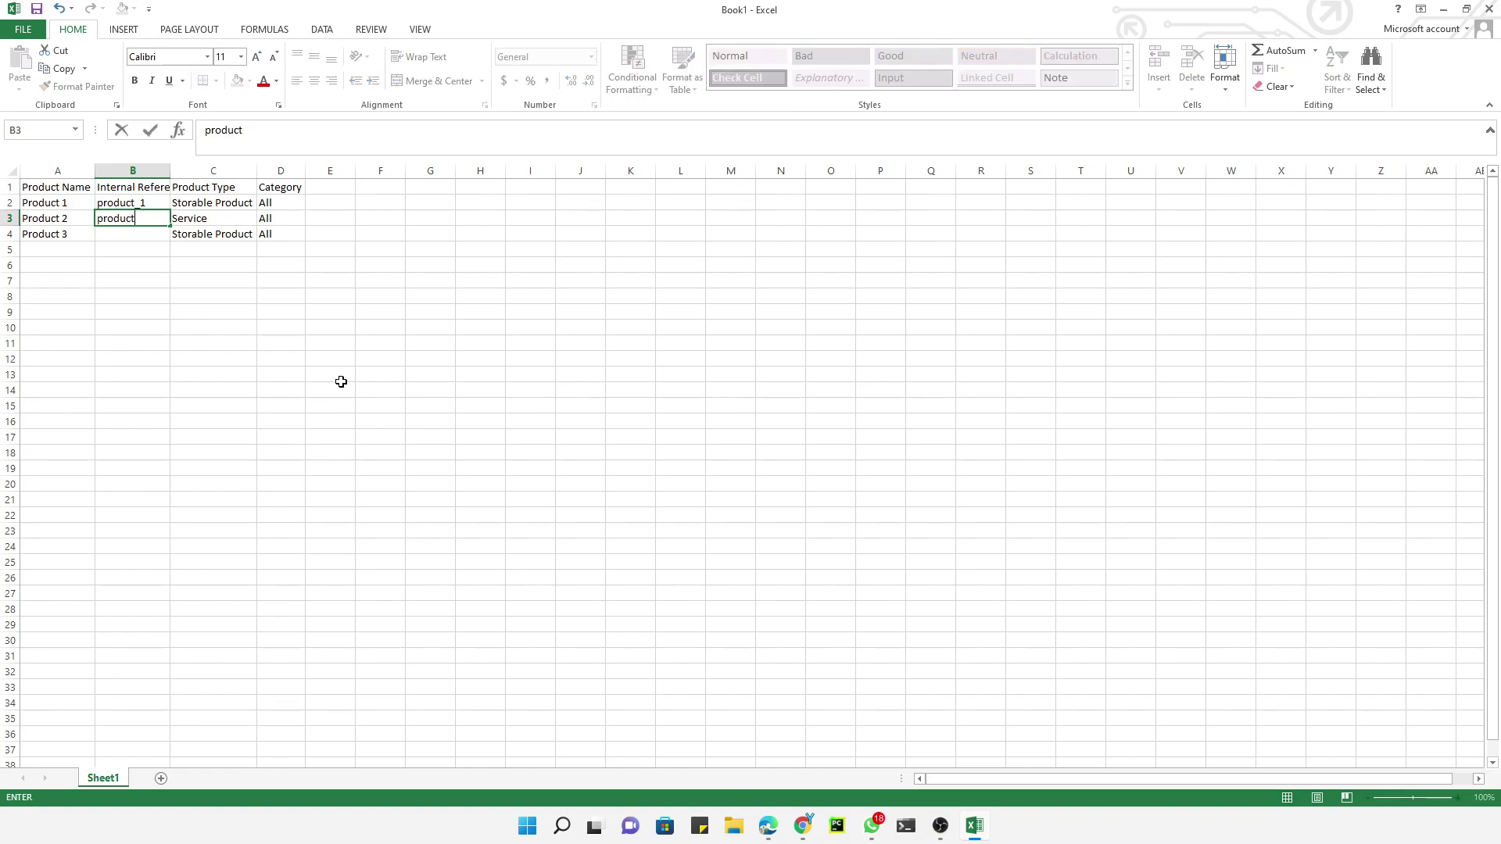
pyautogui.write('+2')
pyautogui.press('Return')
pyautogui.write('product_3')
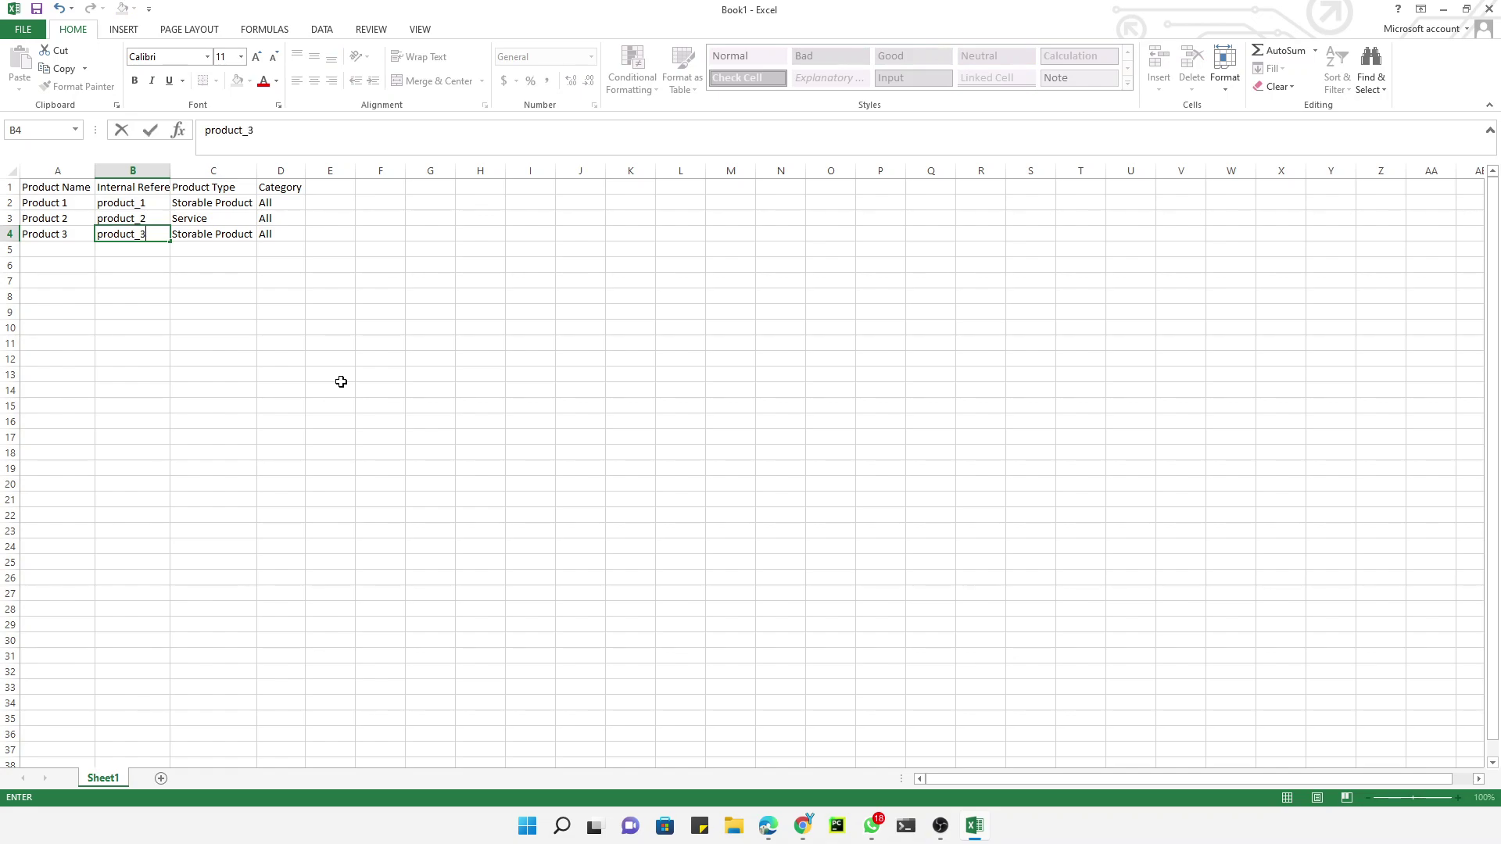
pyautogui.press('Return')
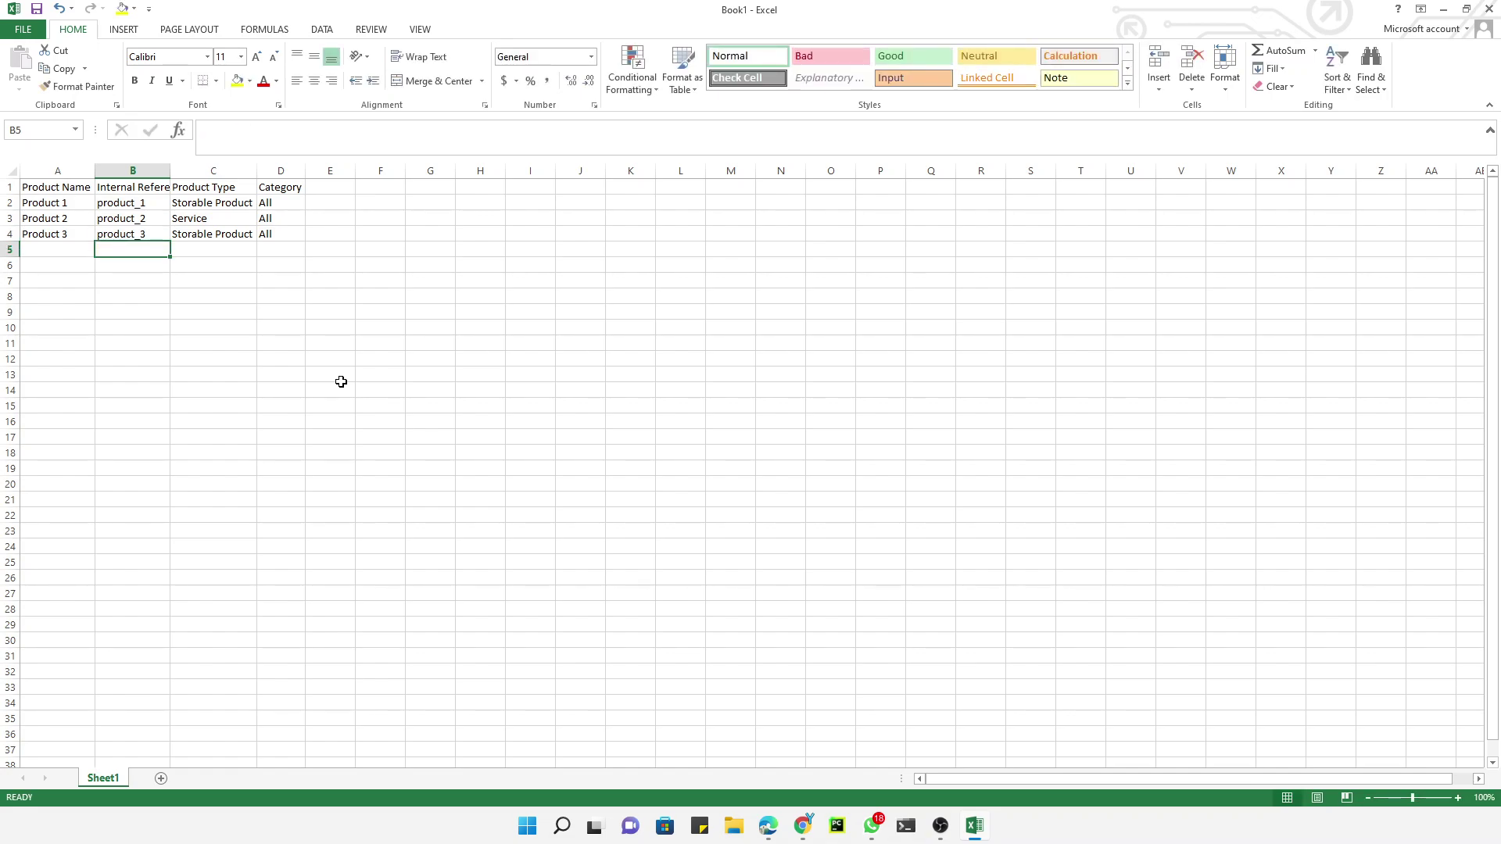
pyautogui.hotkey('ctrl', 's')
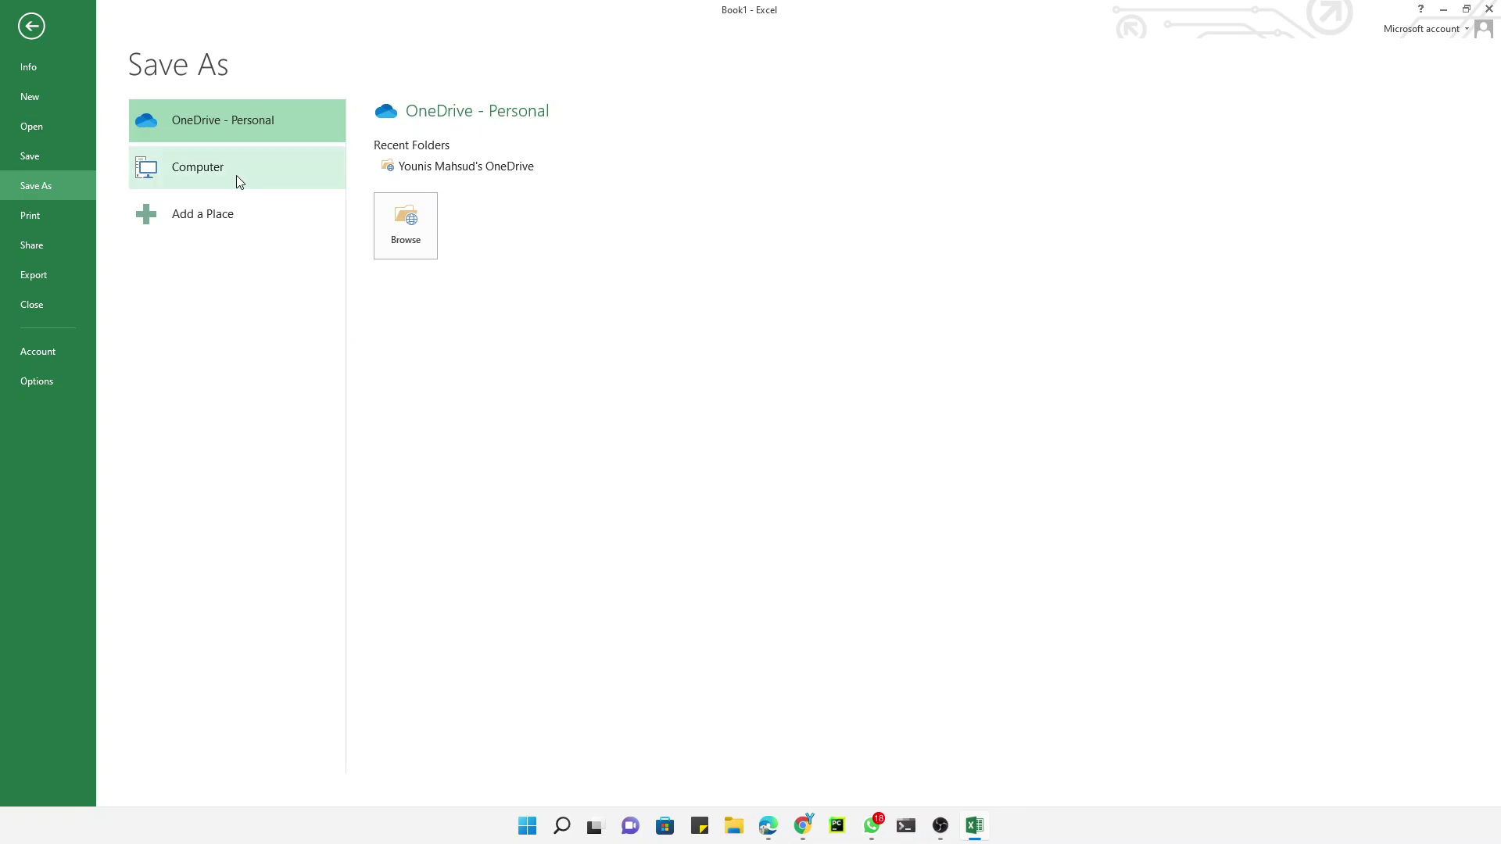
# Browse to the Desktop under Computer and enter 'products' as the file name
pyautogui.click(236, 180)
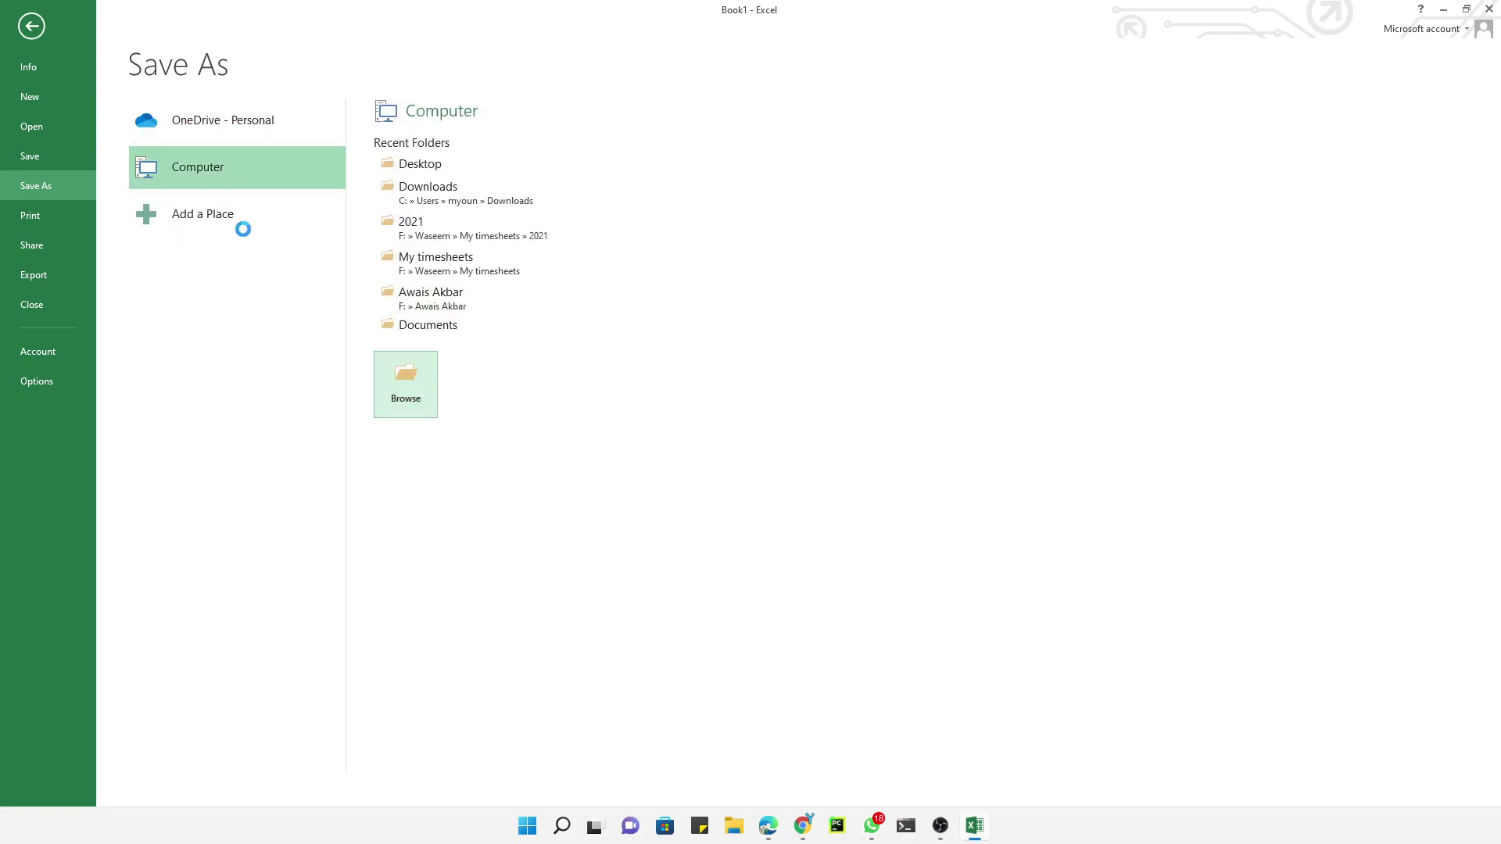
pyautogui.click(156, 153)
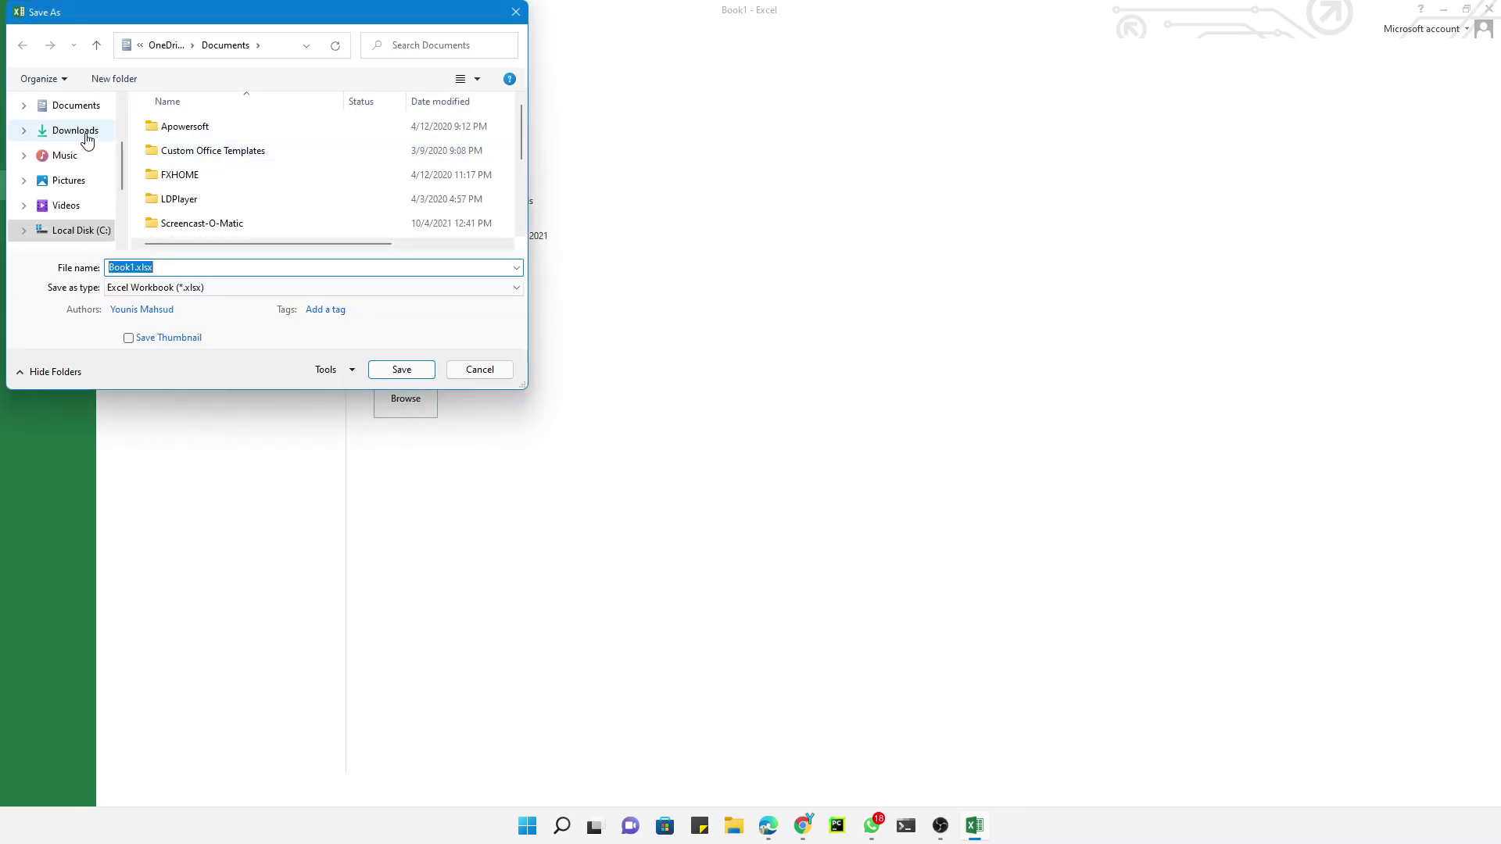
pyautogui.scroll(1, 73, 154)
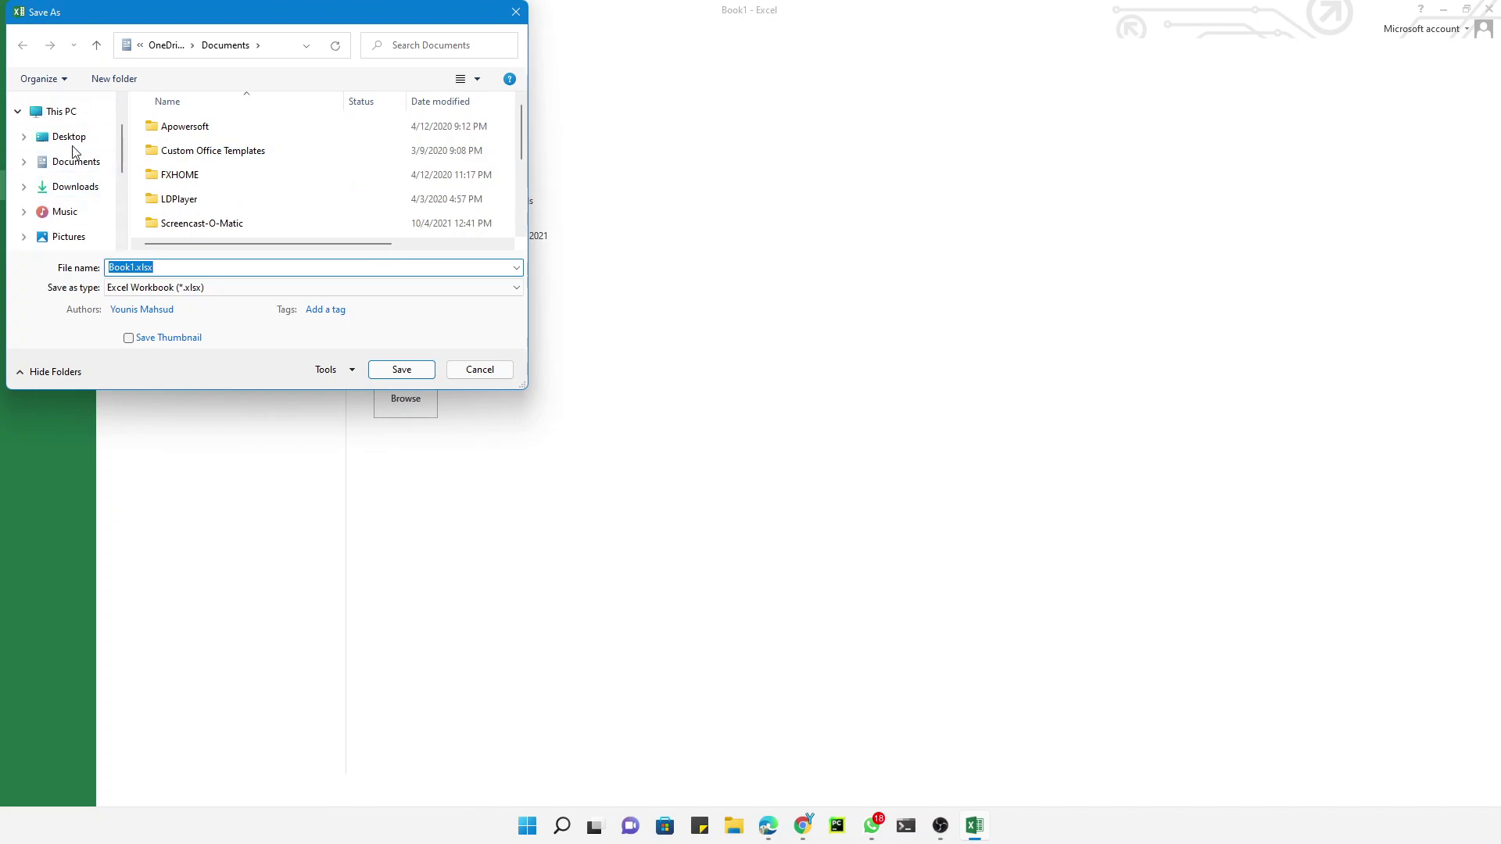
pyautogui.click(72, 138)
pyautogui.doubleClick(165, 267)
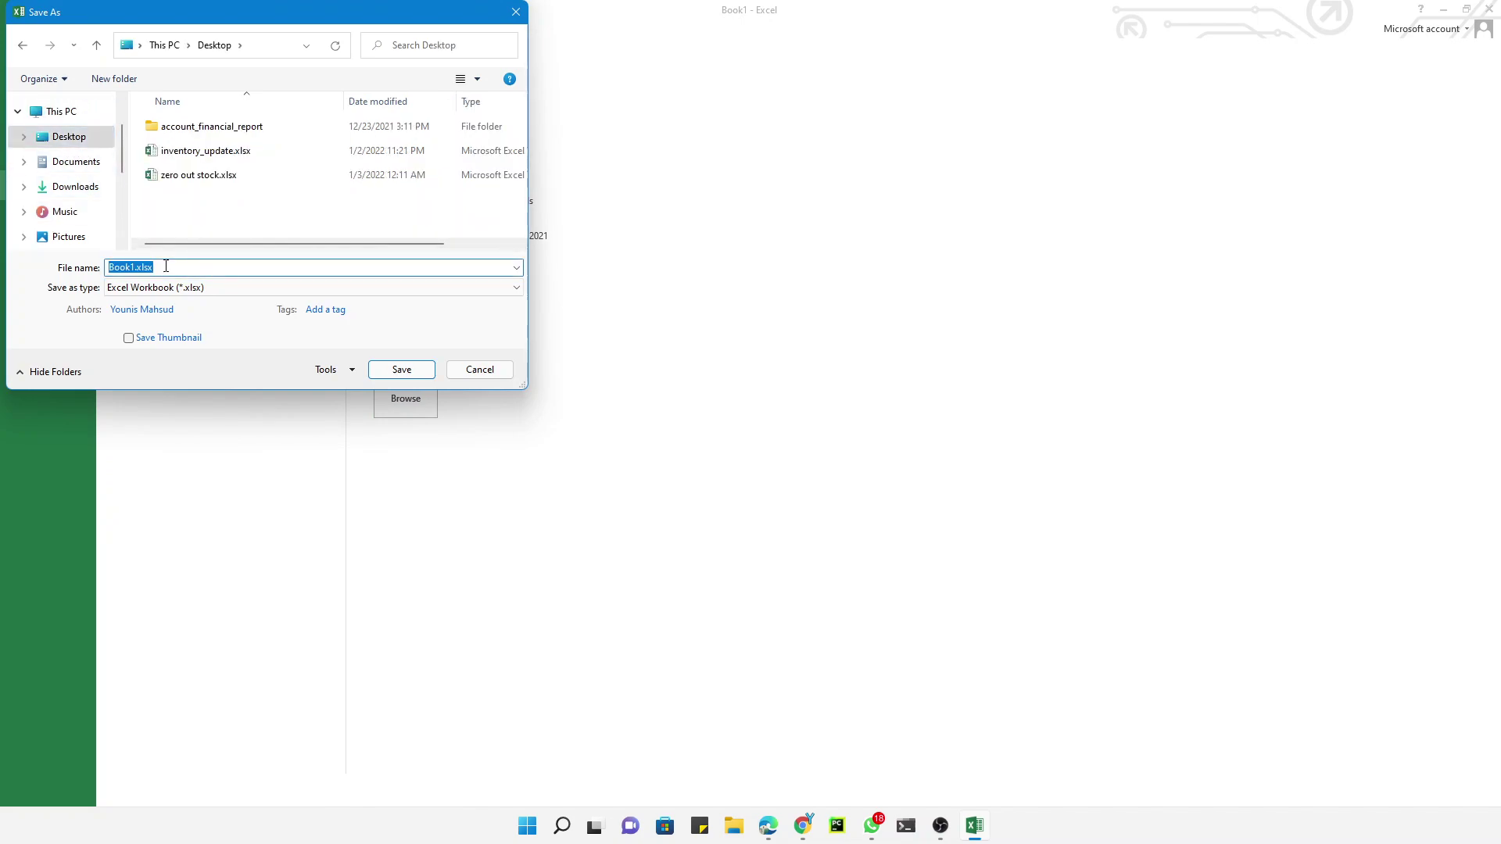
pyautogui.write('sroduic')
# Save products.xlsx and discard the unsaved new product variant in Odoo
pyautogui.click(402, 370)
pyautogui.click(803, 826)
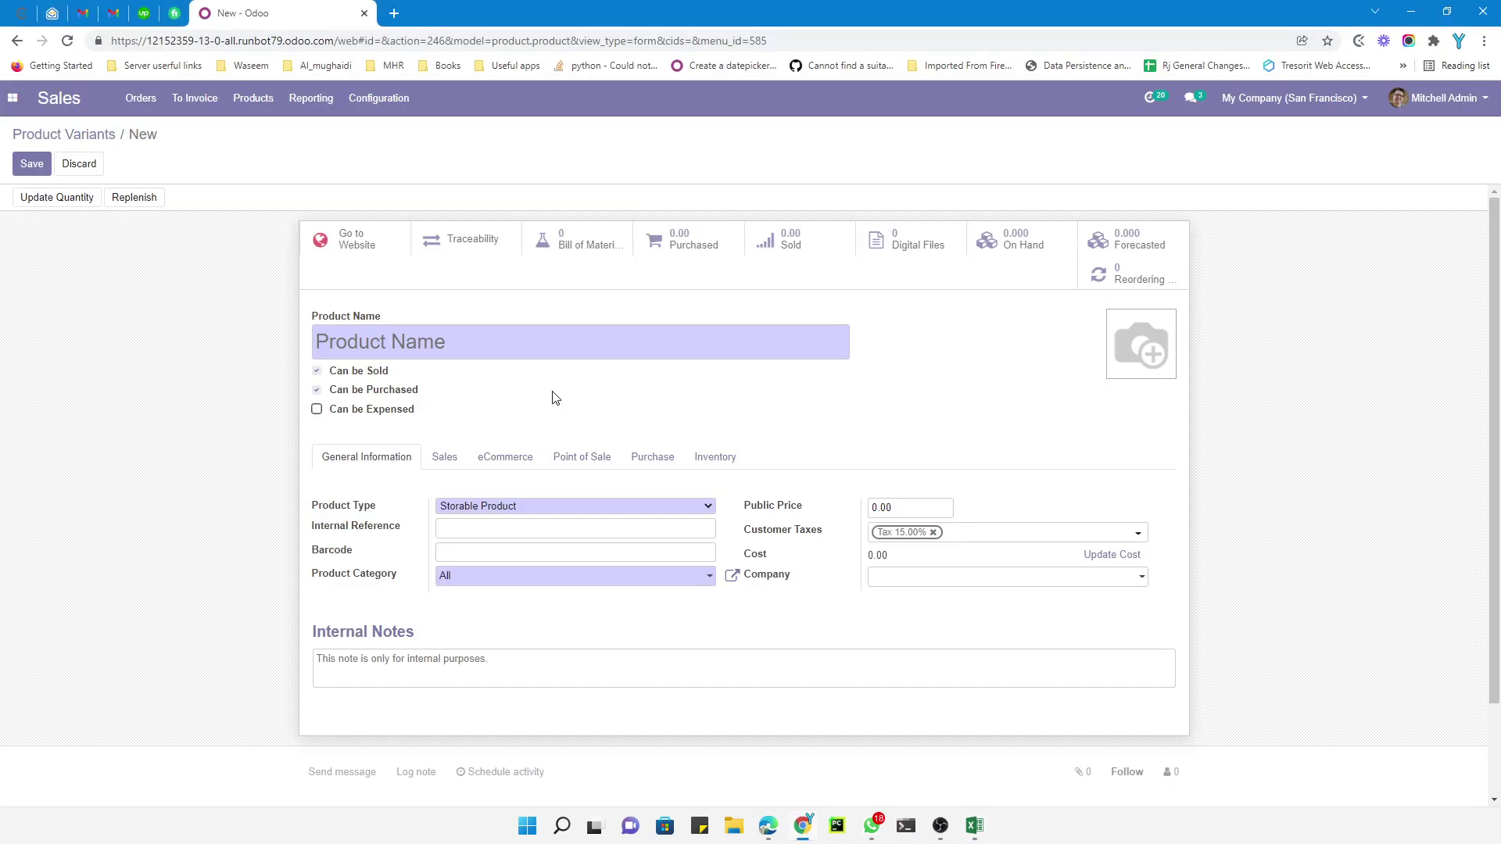
pyautogui.click(87, 133)
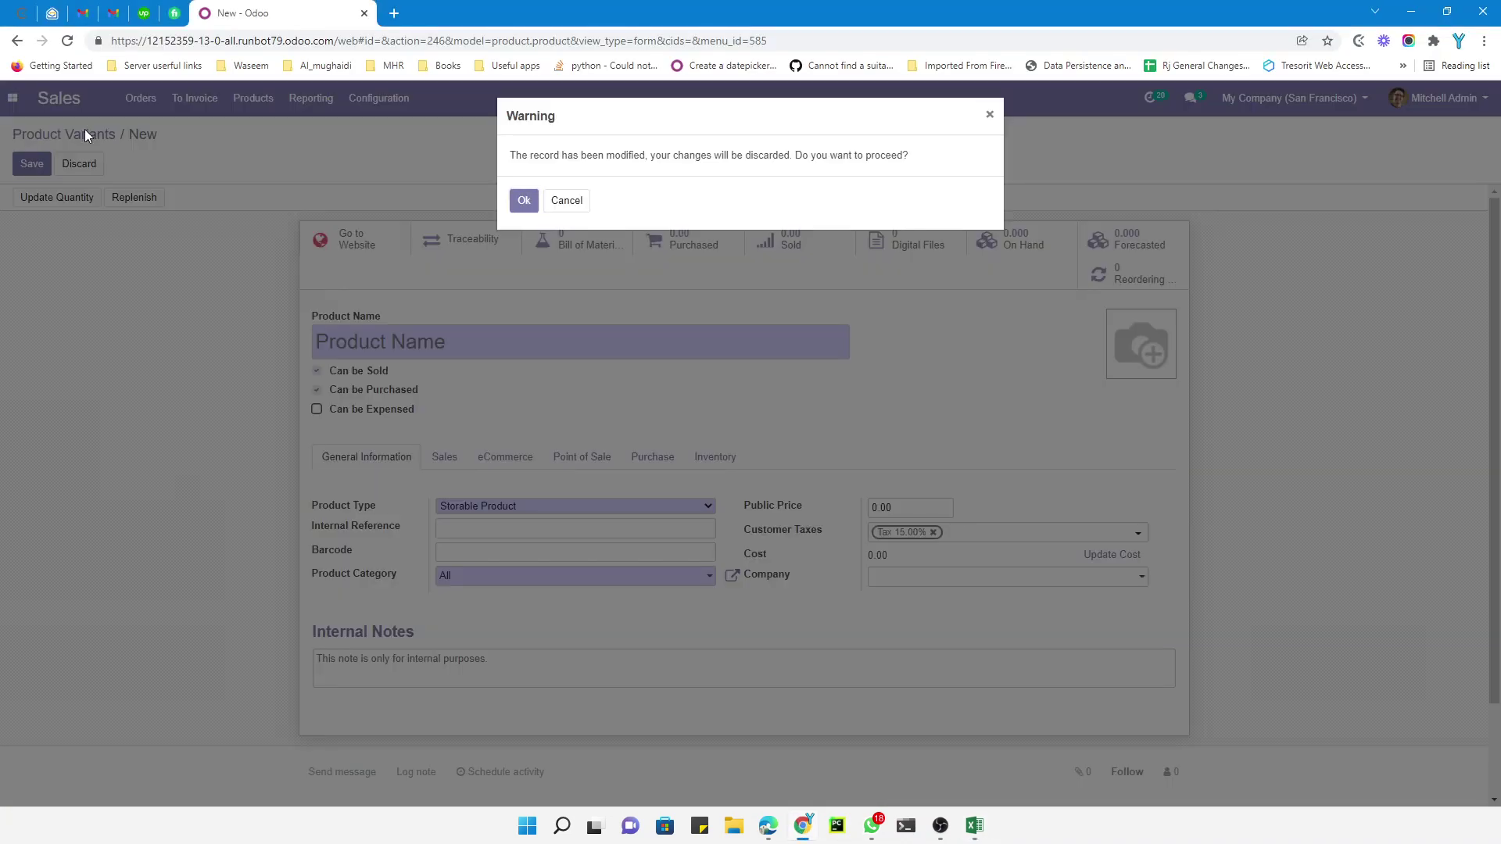
pyautogui.click(508, 200)
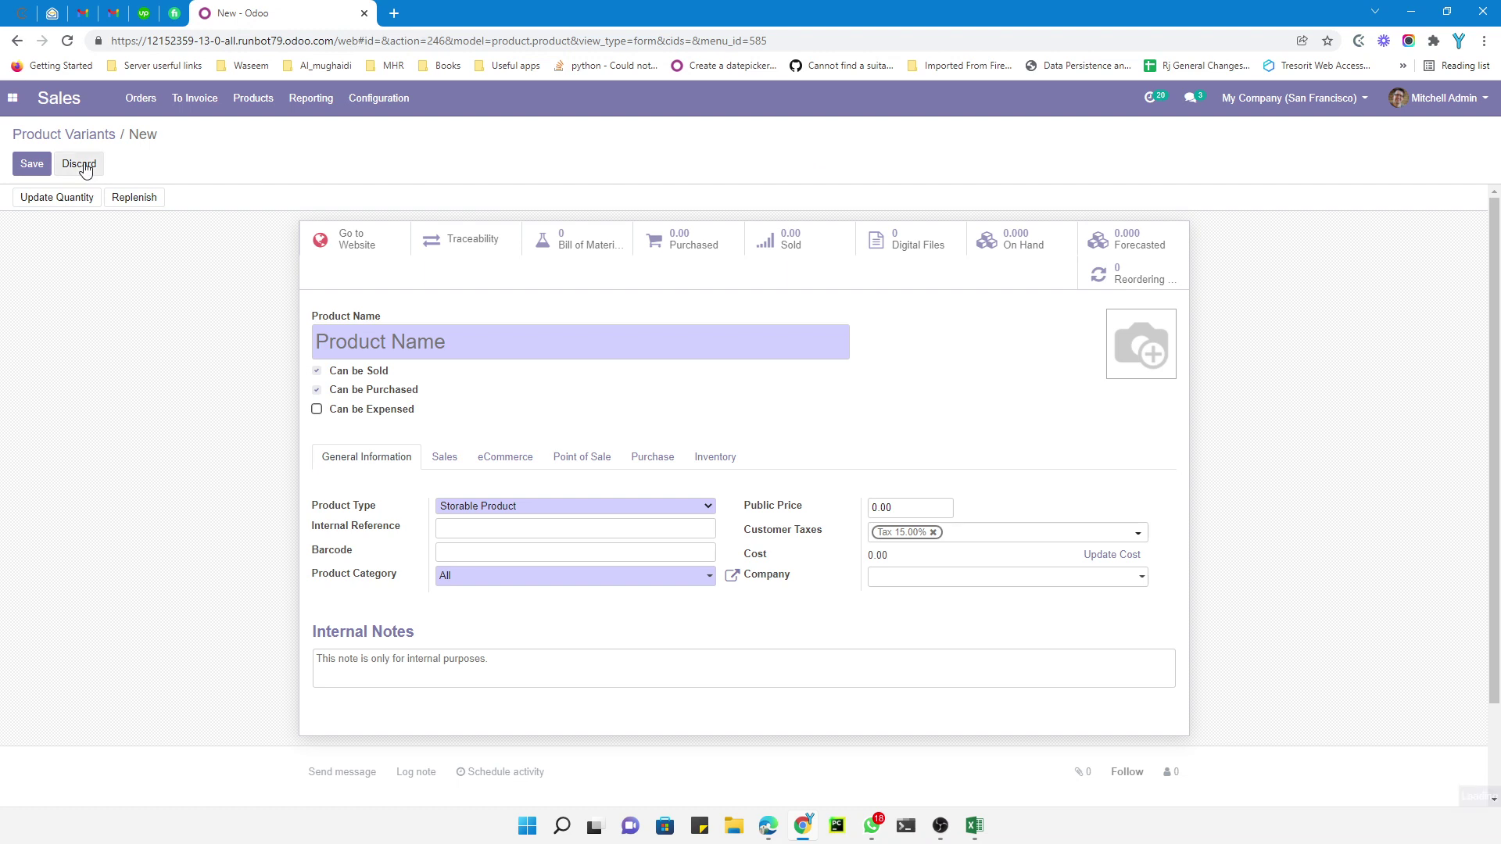
# Load products.xlsx from the Desktop into the Product Variants import
pyautogui.click(85, 166)
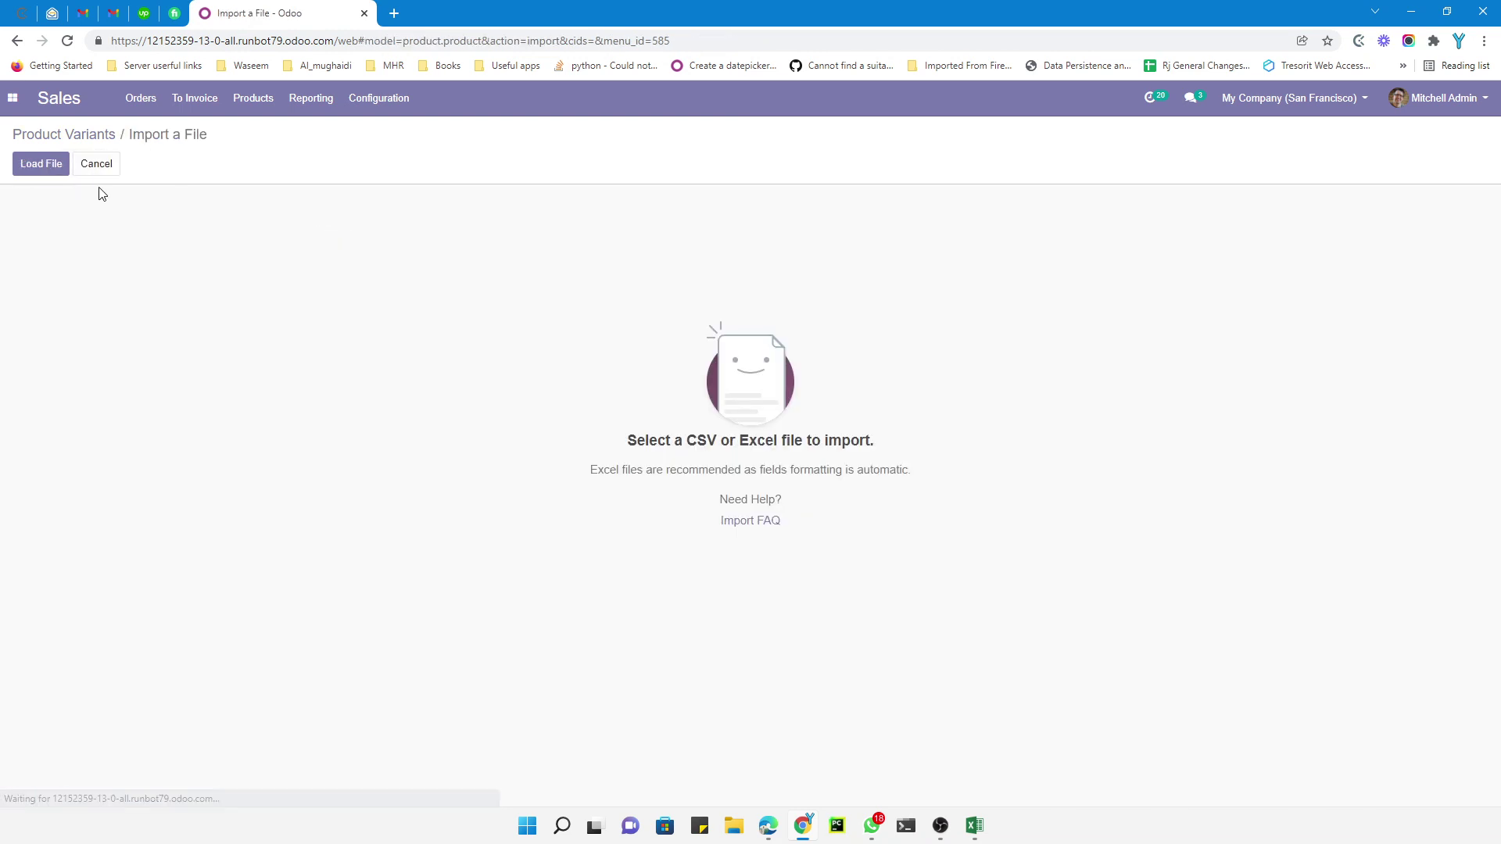
pyautogui.click(43, 163)
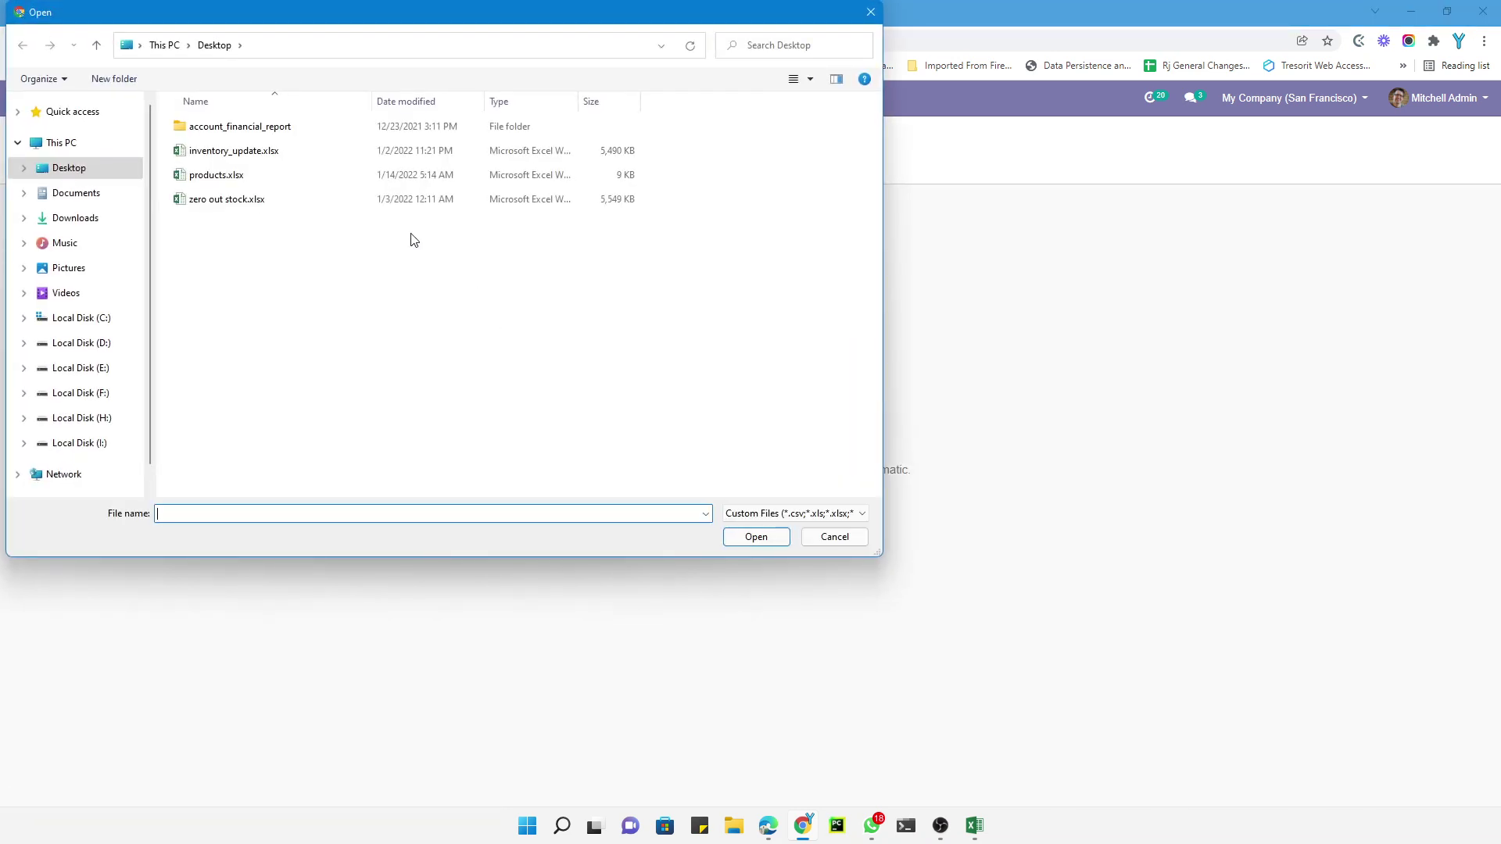
pyautogui.click(211, 175)
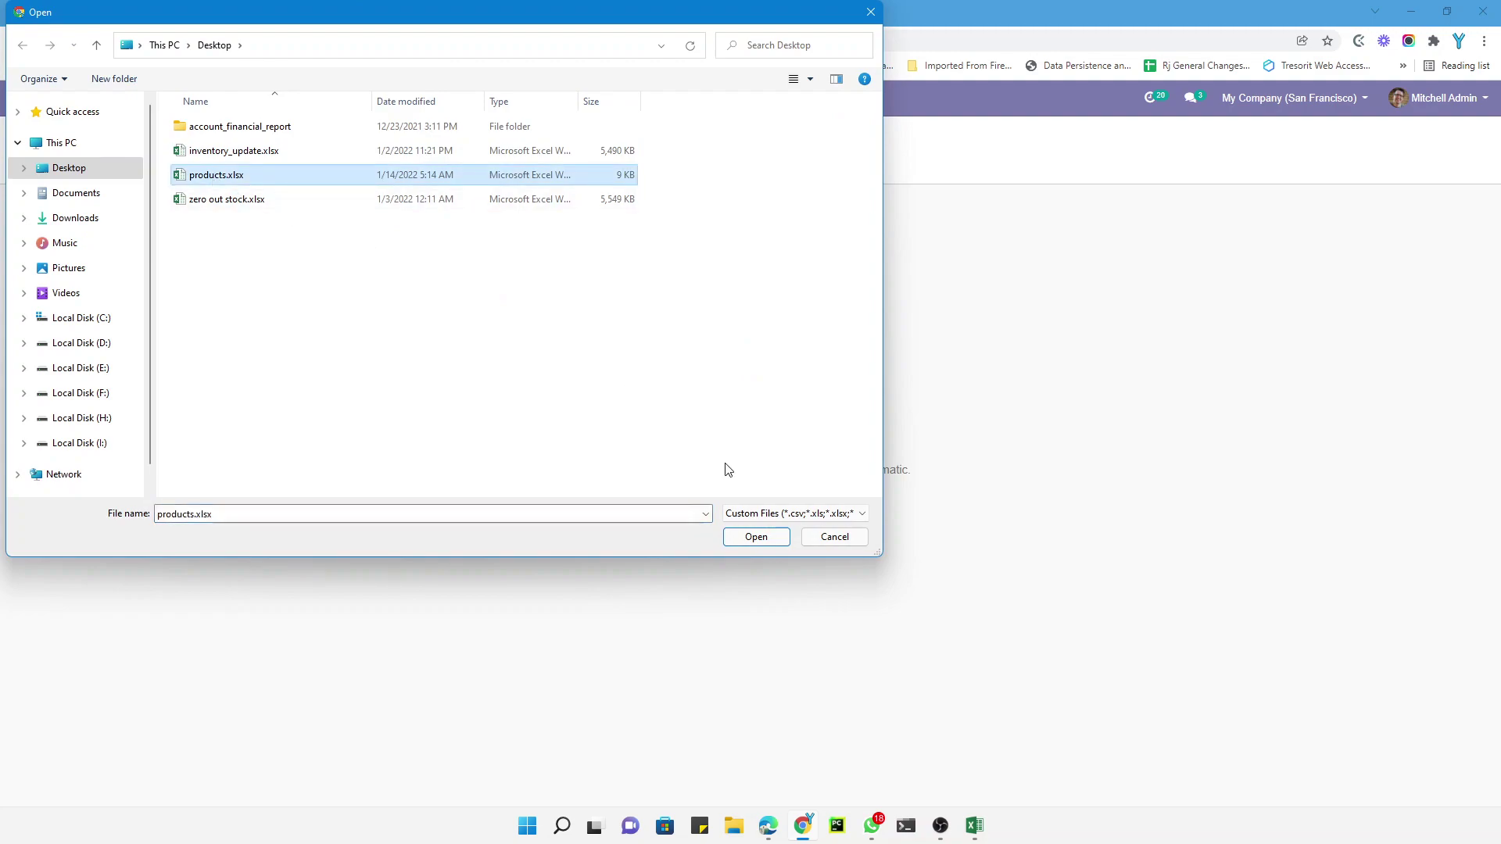
pyautogui.click(756, 537)
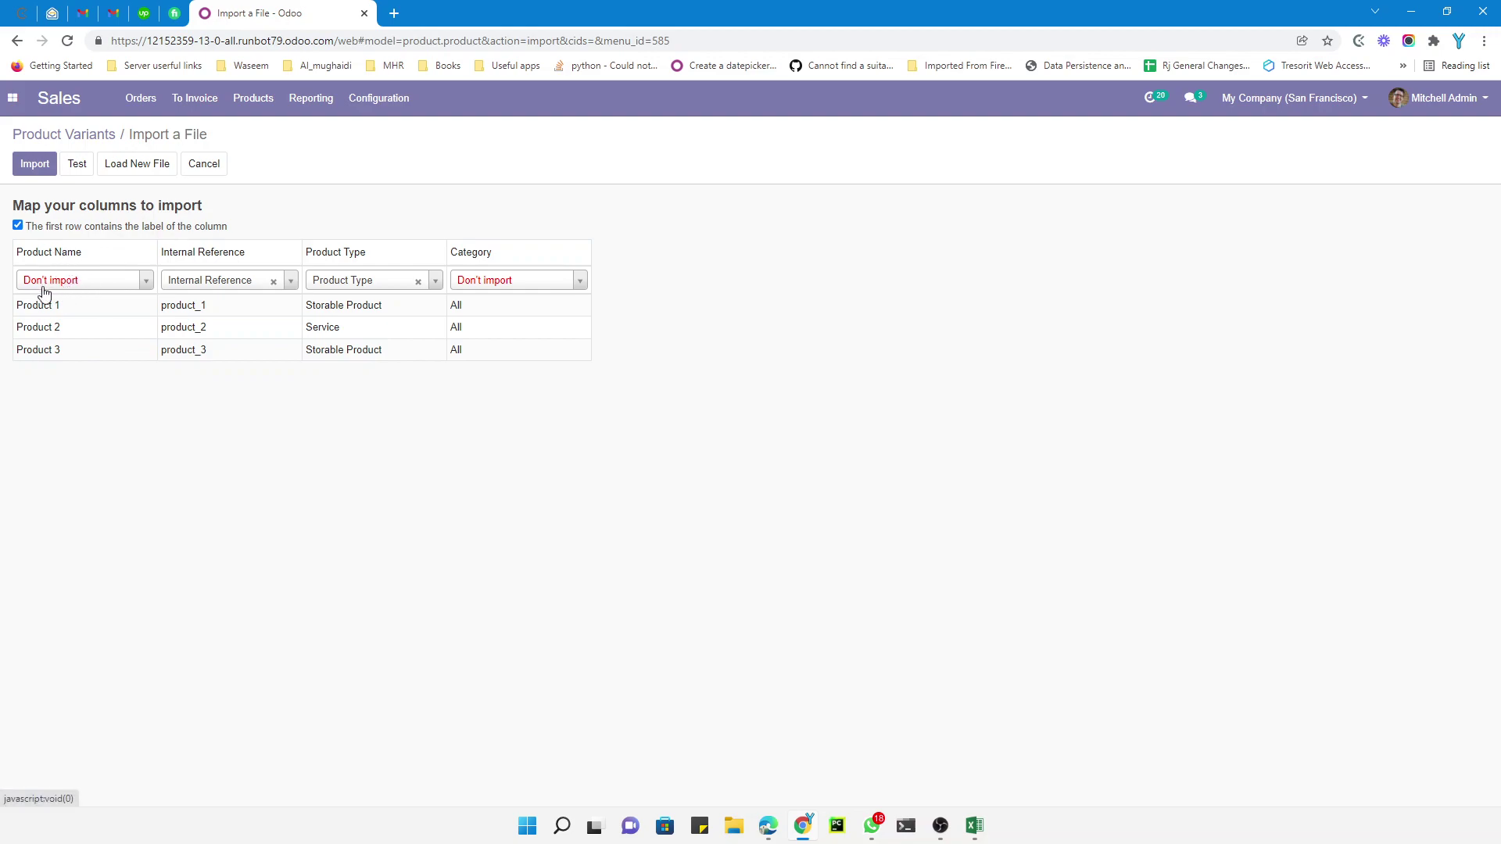
# Map Product Name to Name and Category to Product Category, test, and import the three products
pyautogui.click(78, 284)
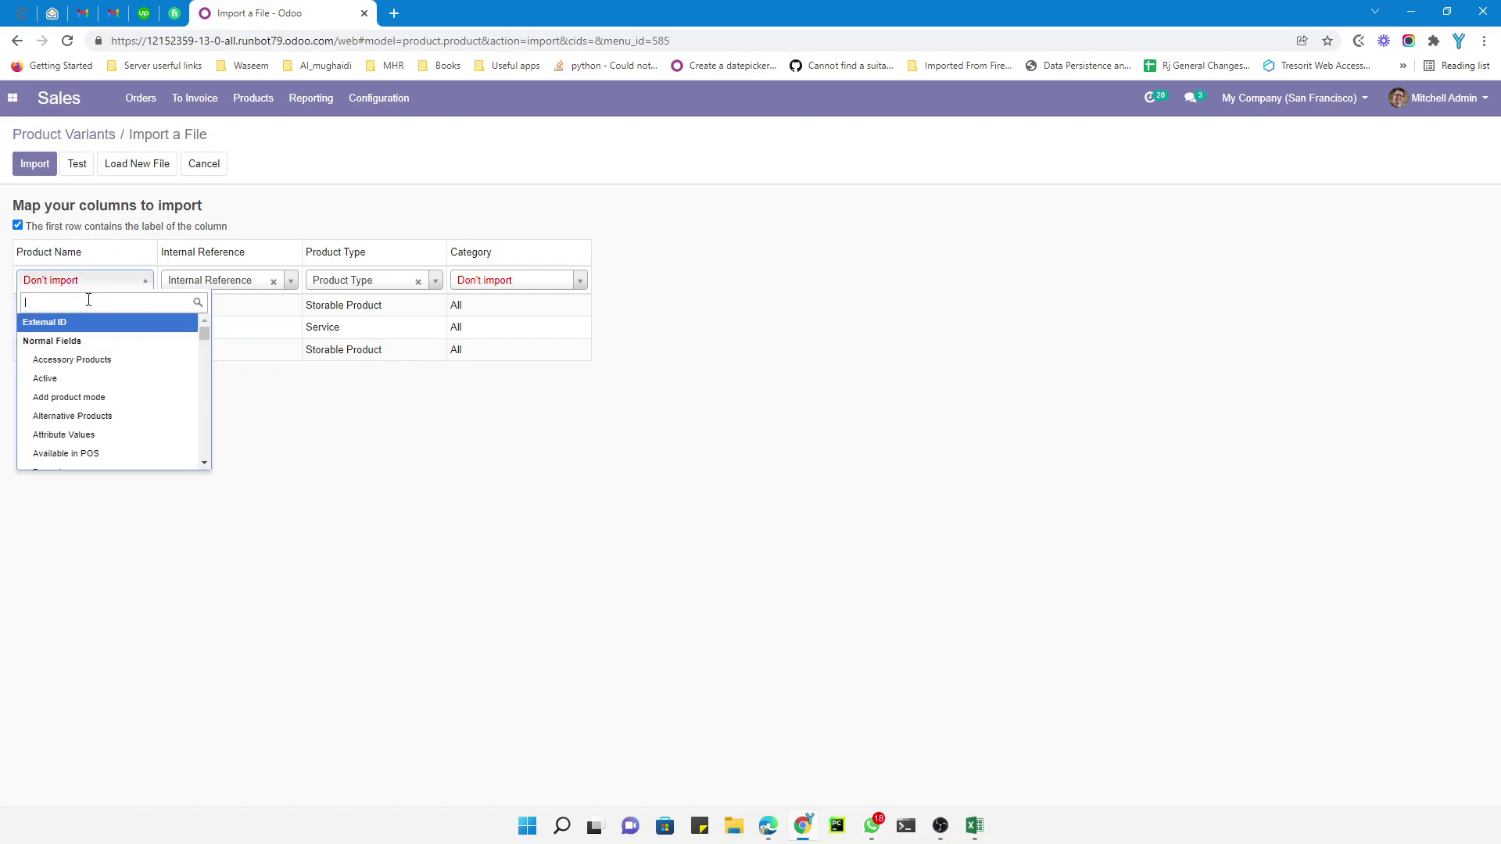
pyautogui.write('name')
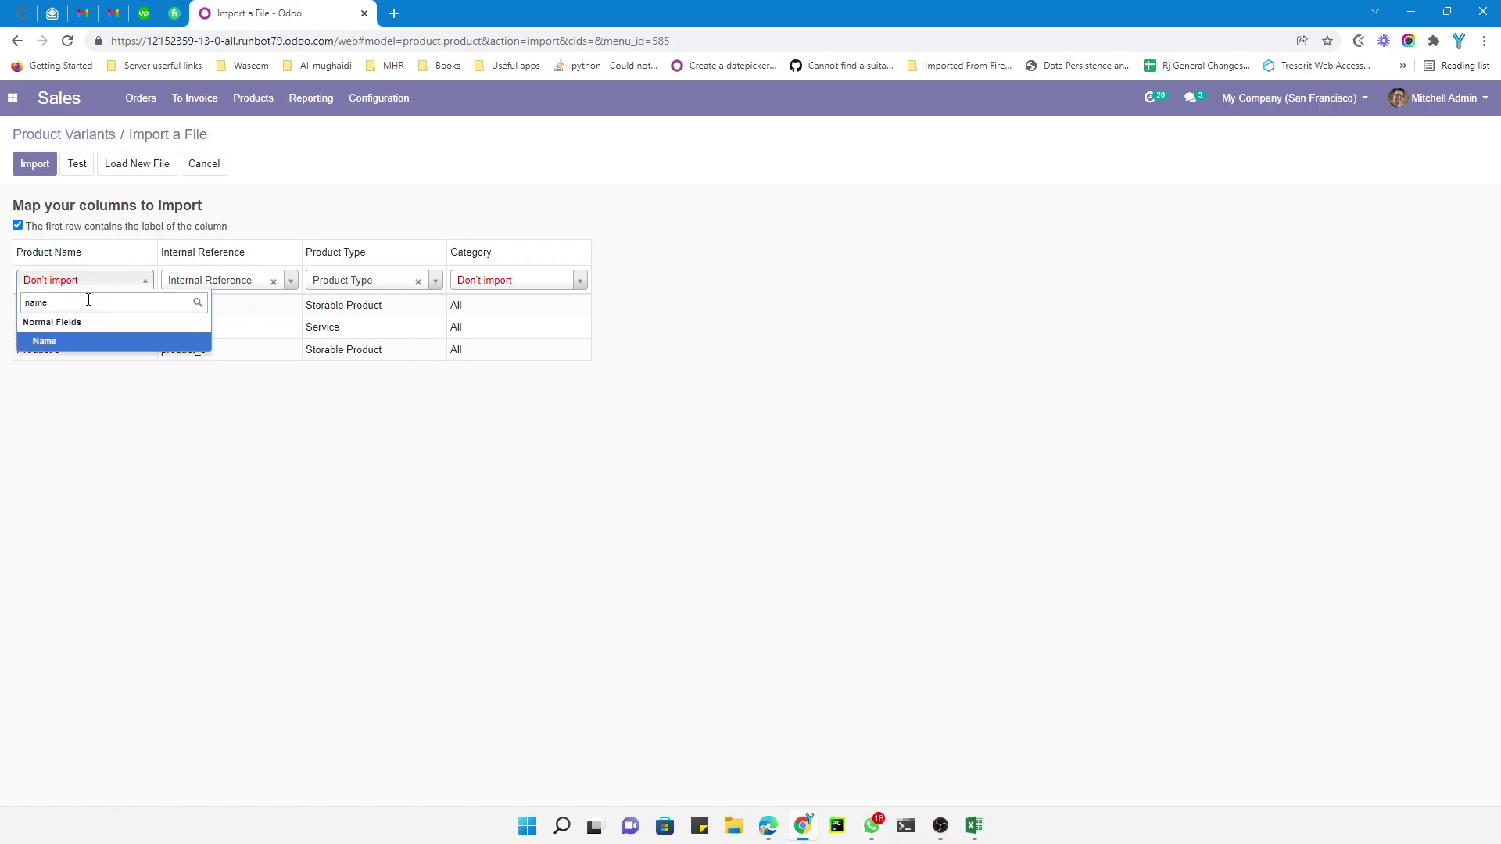
pyautogui.click(52, 337)
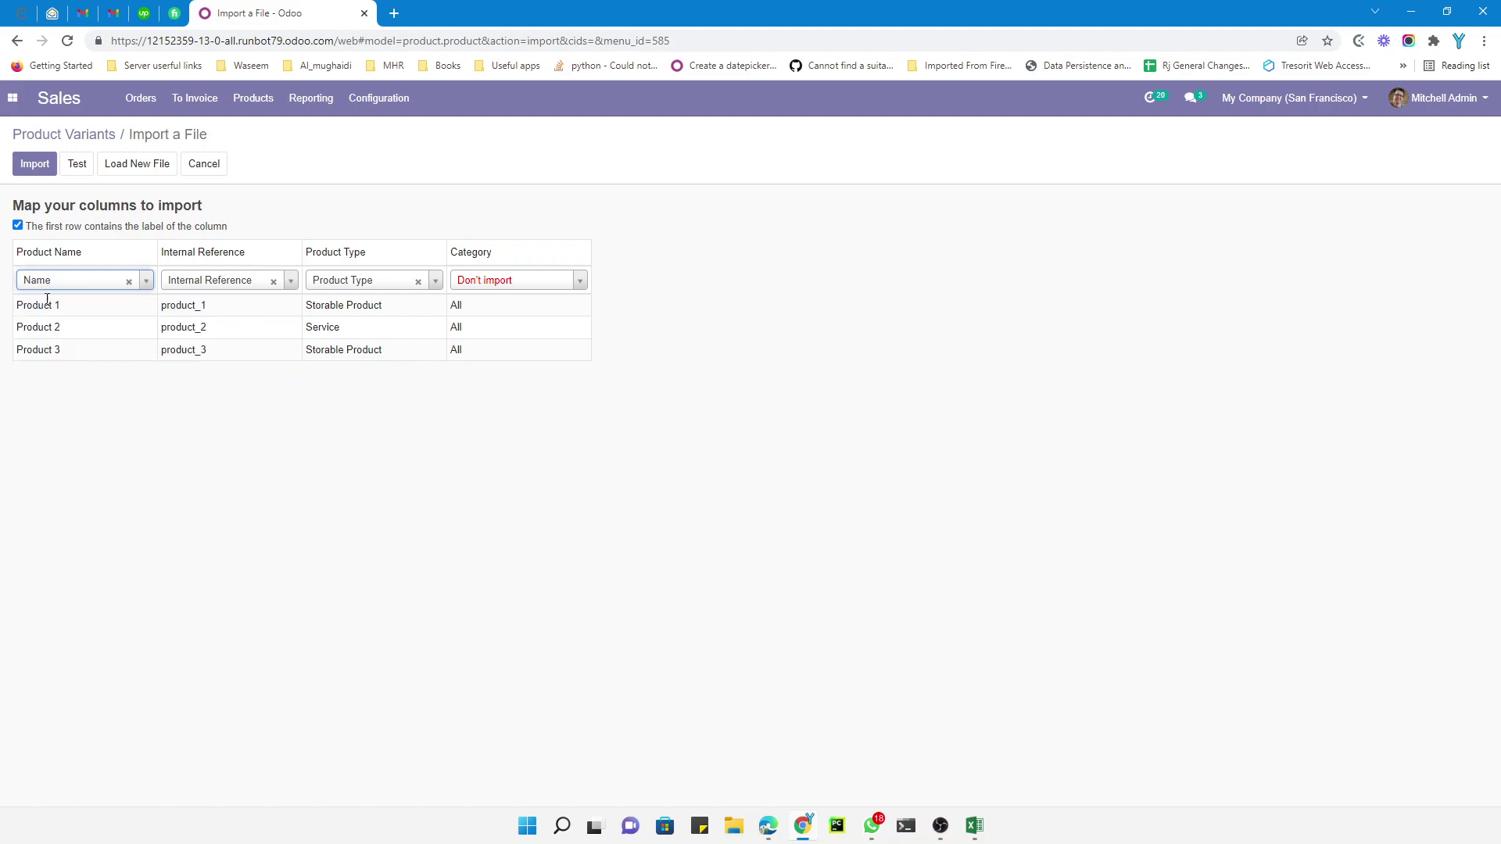
pyautogui.click(526, 286)
pyautogui.write('cat')
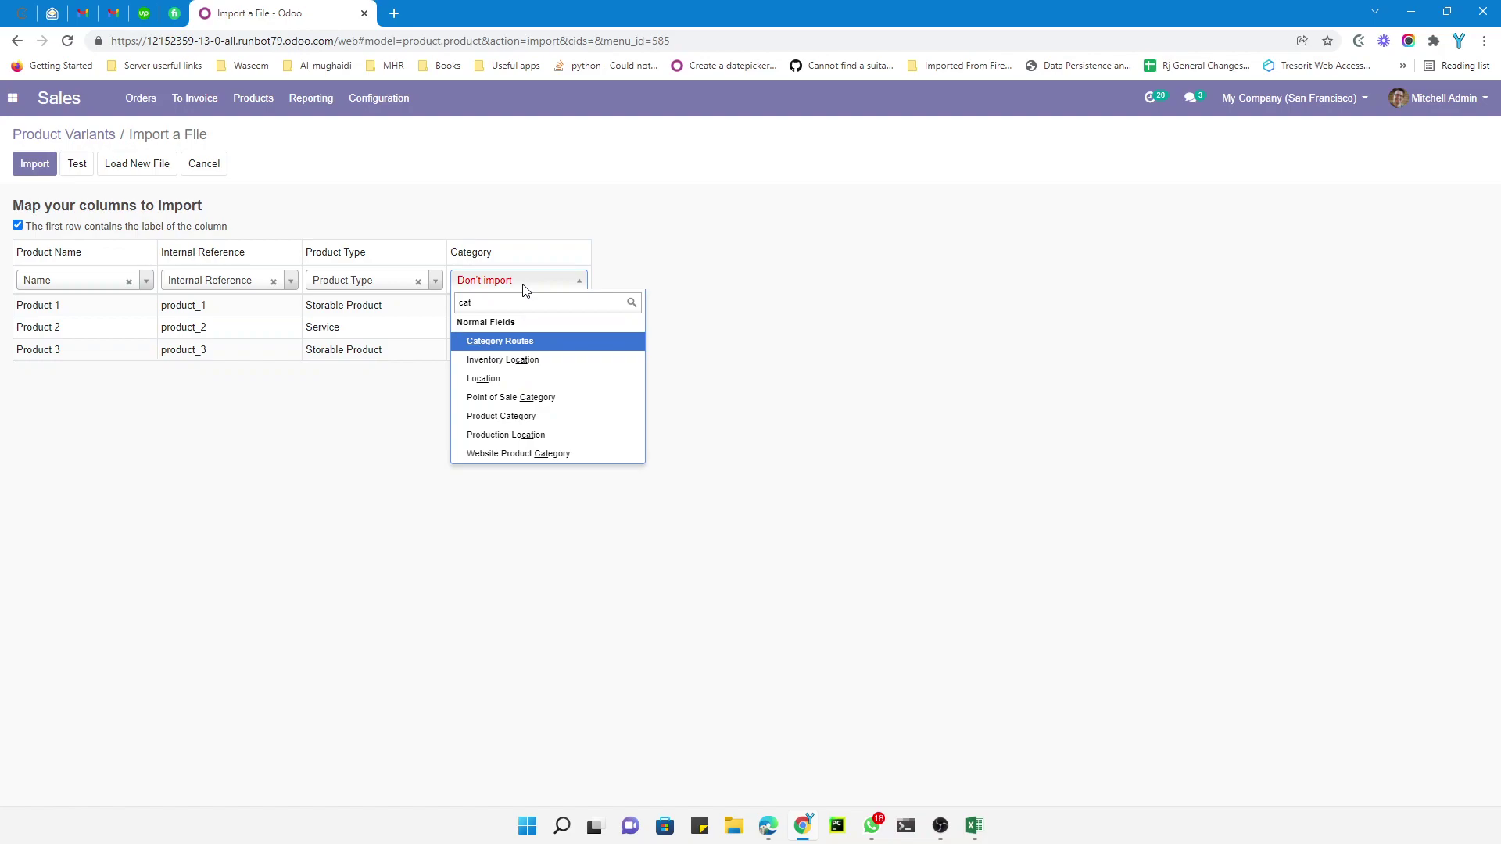
pyautogui.click(501, 416)
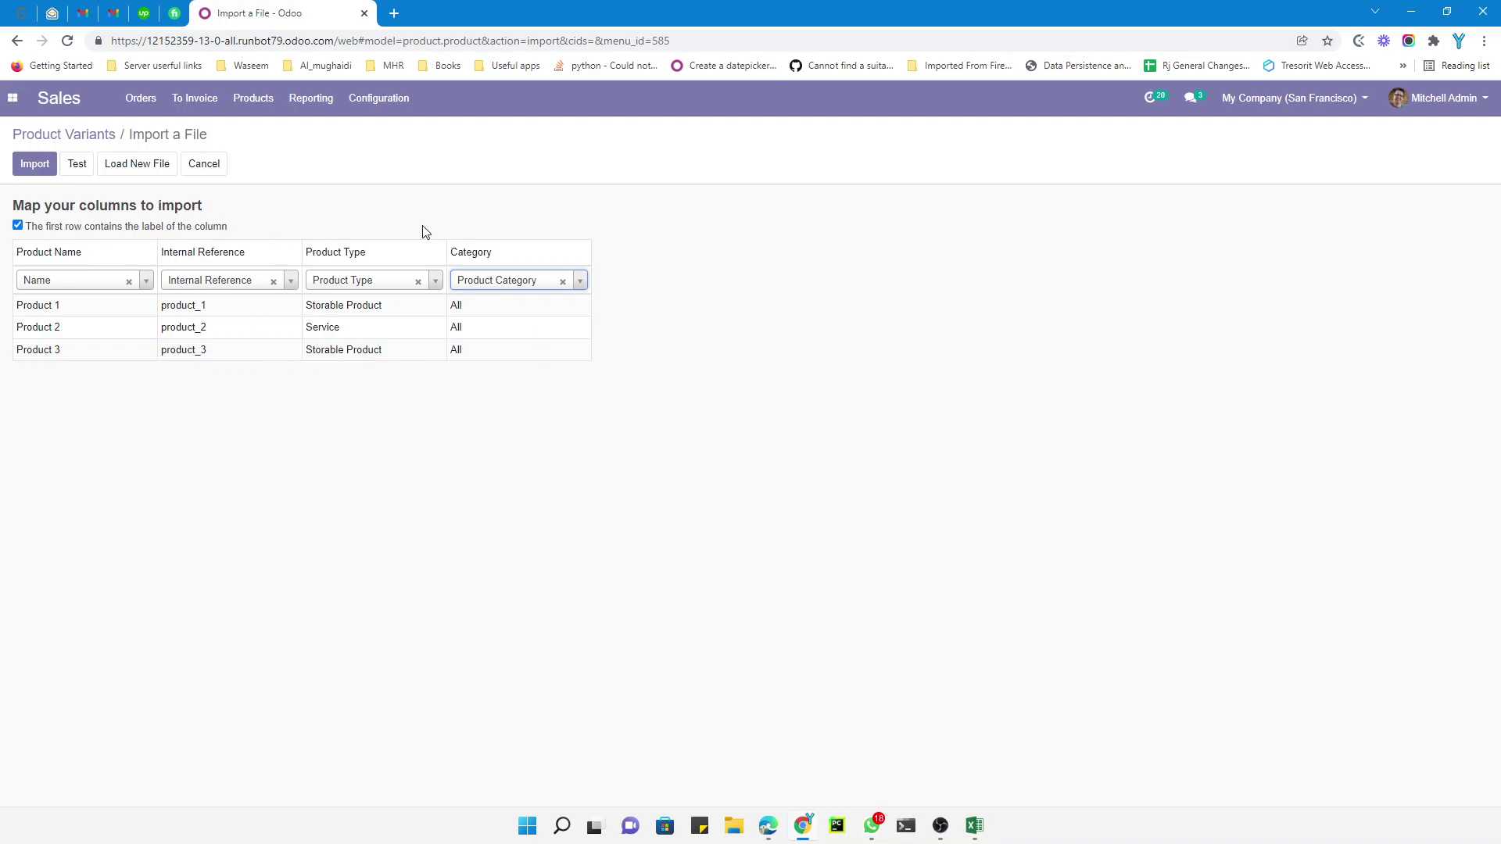
pyautogui.click(75, 163)
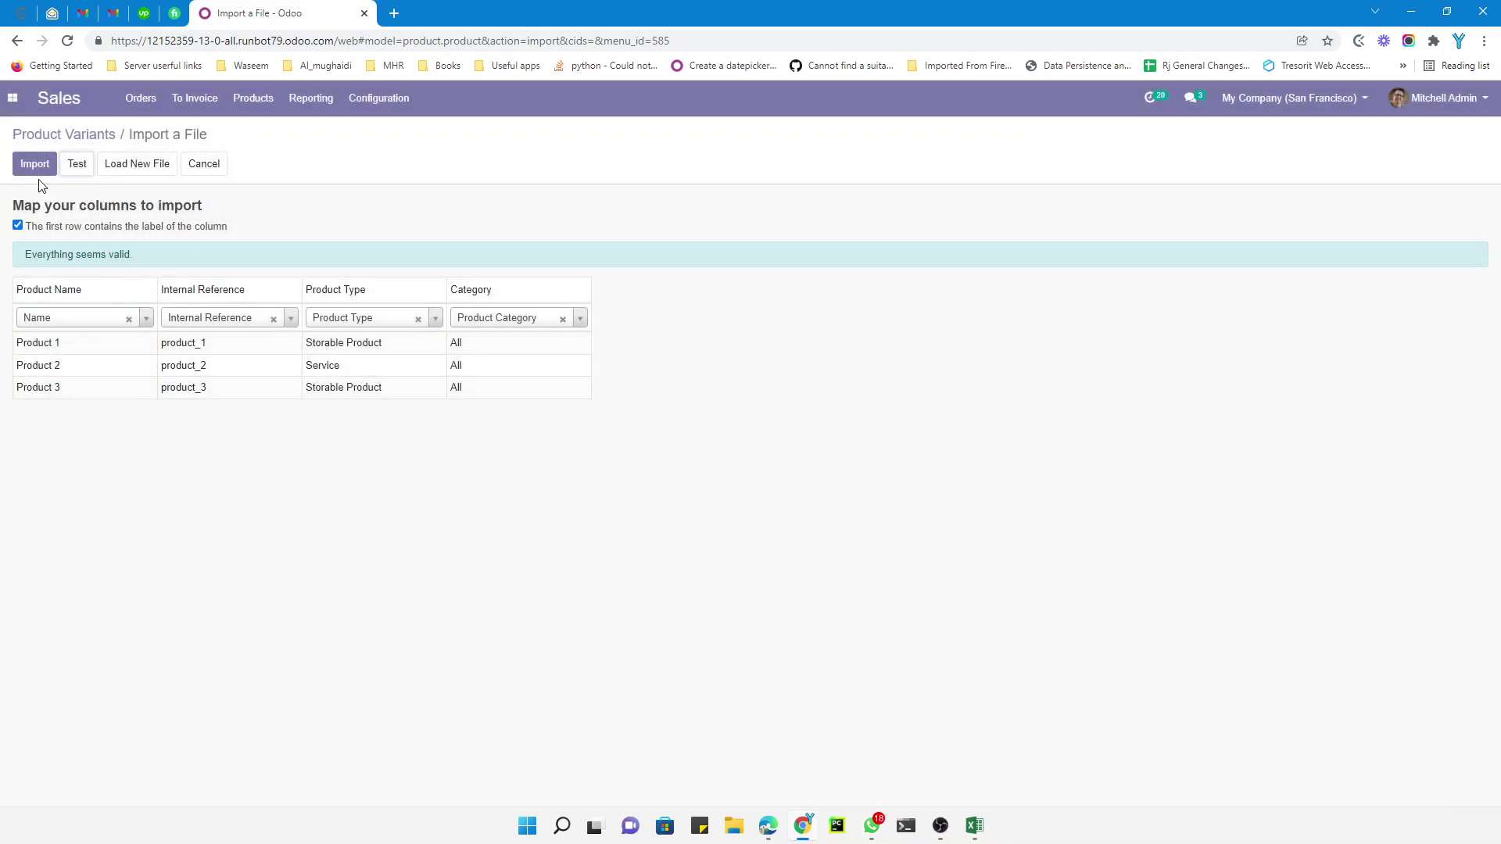
pyautogui.click(35, 163)
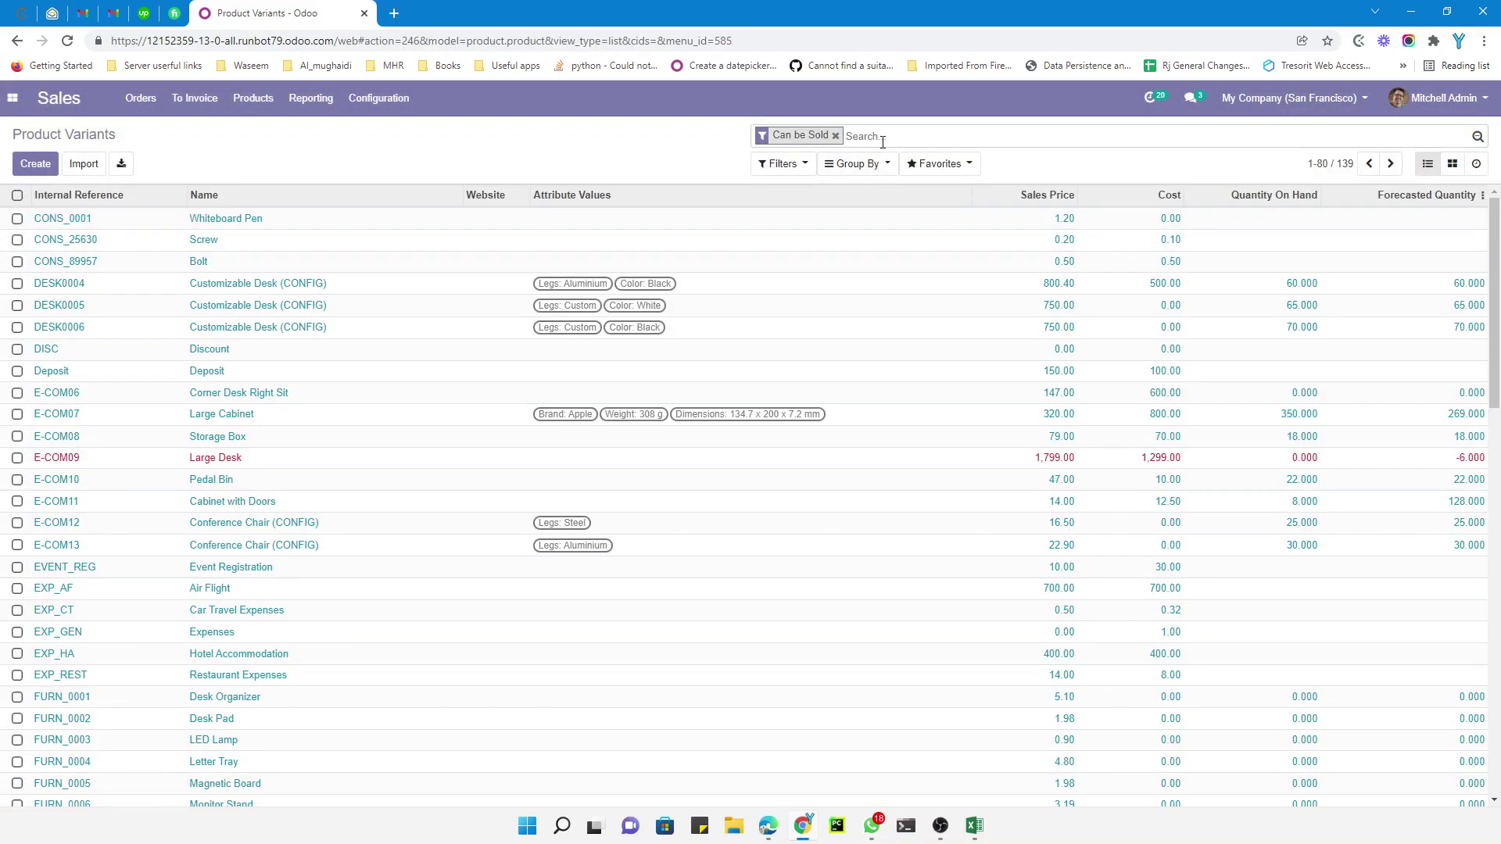
# Filter products by 'product' and check Product 1: Storable Product, reference product_1
pyautogui.write('product')
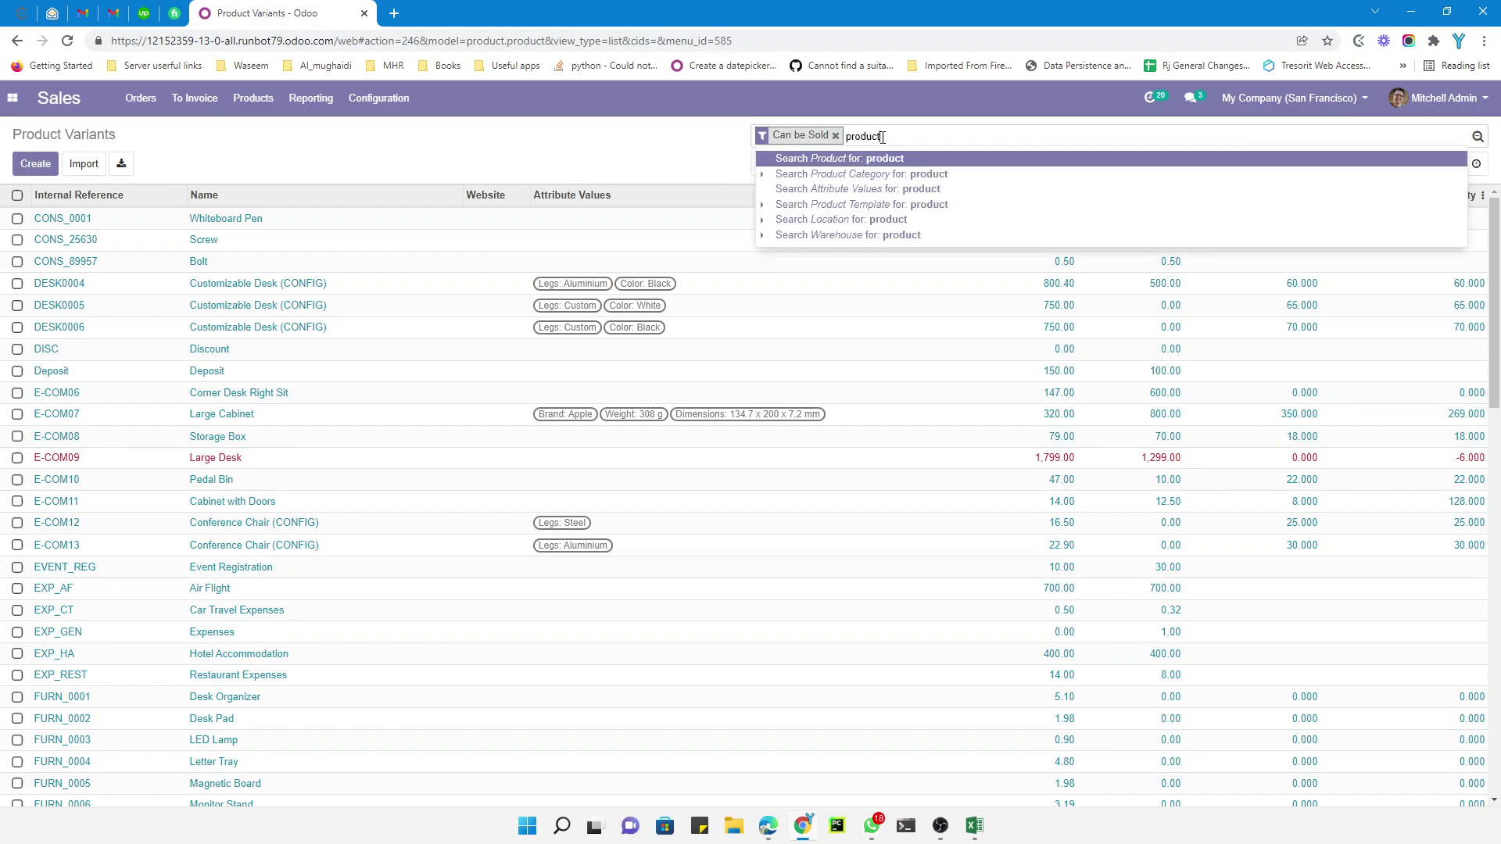
pyautogui.press('Return')
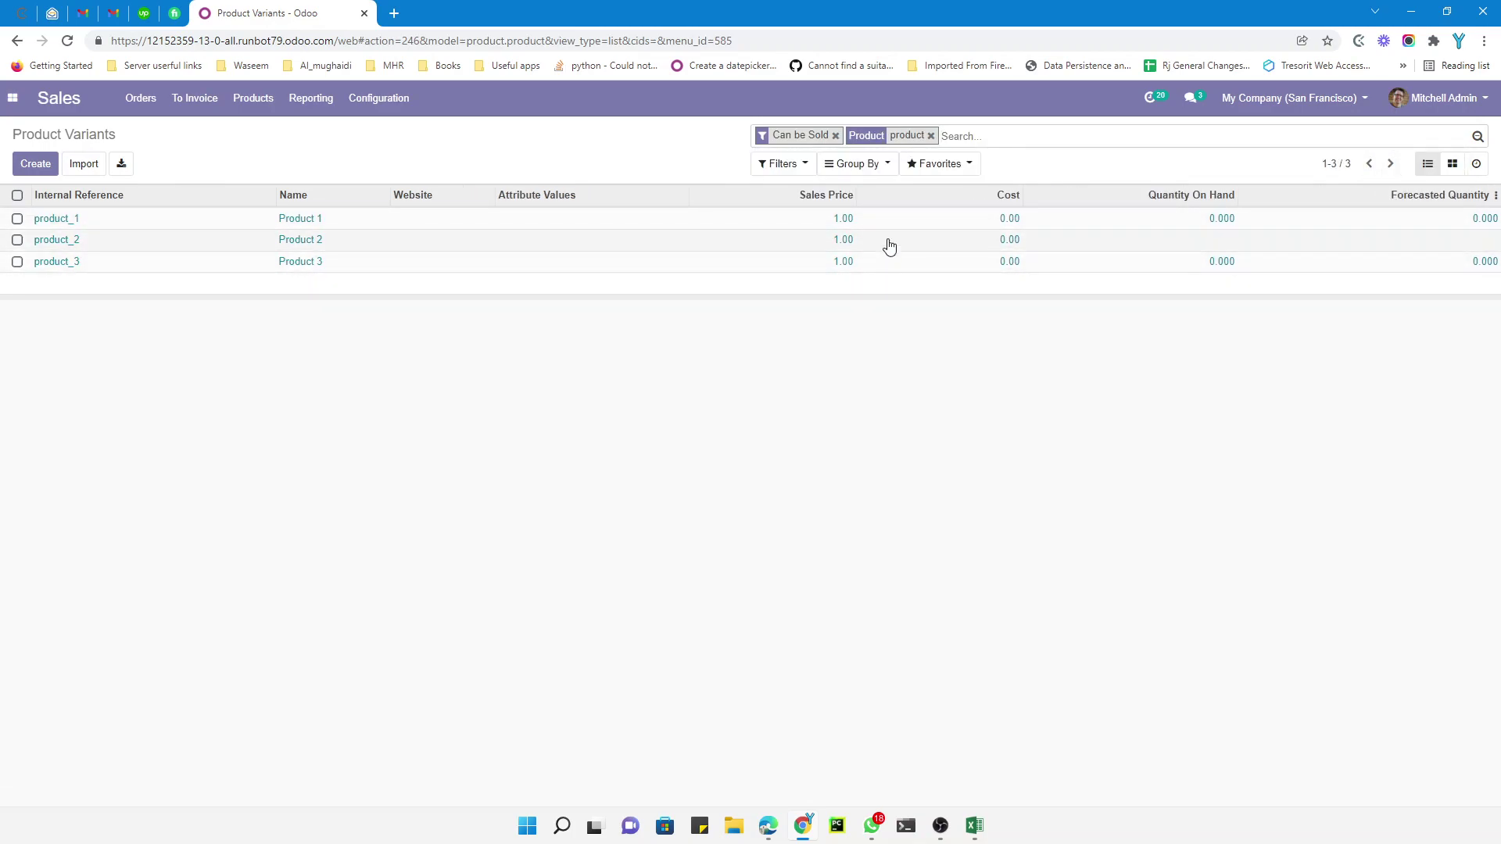
pyautogui.click(848, 223)
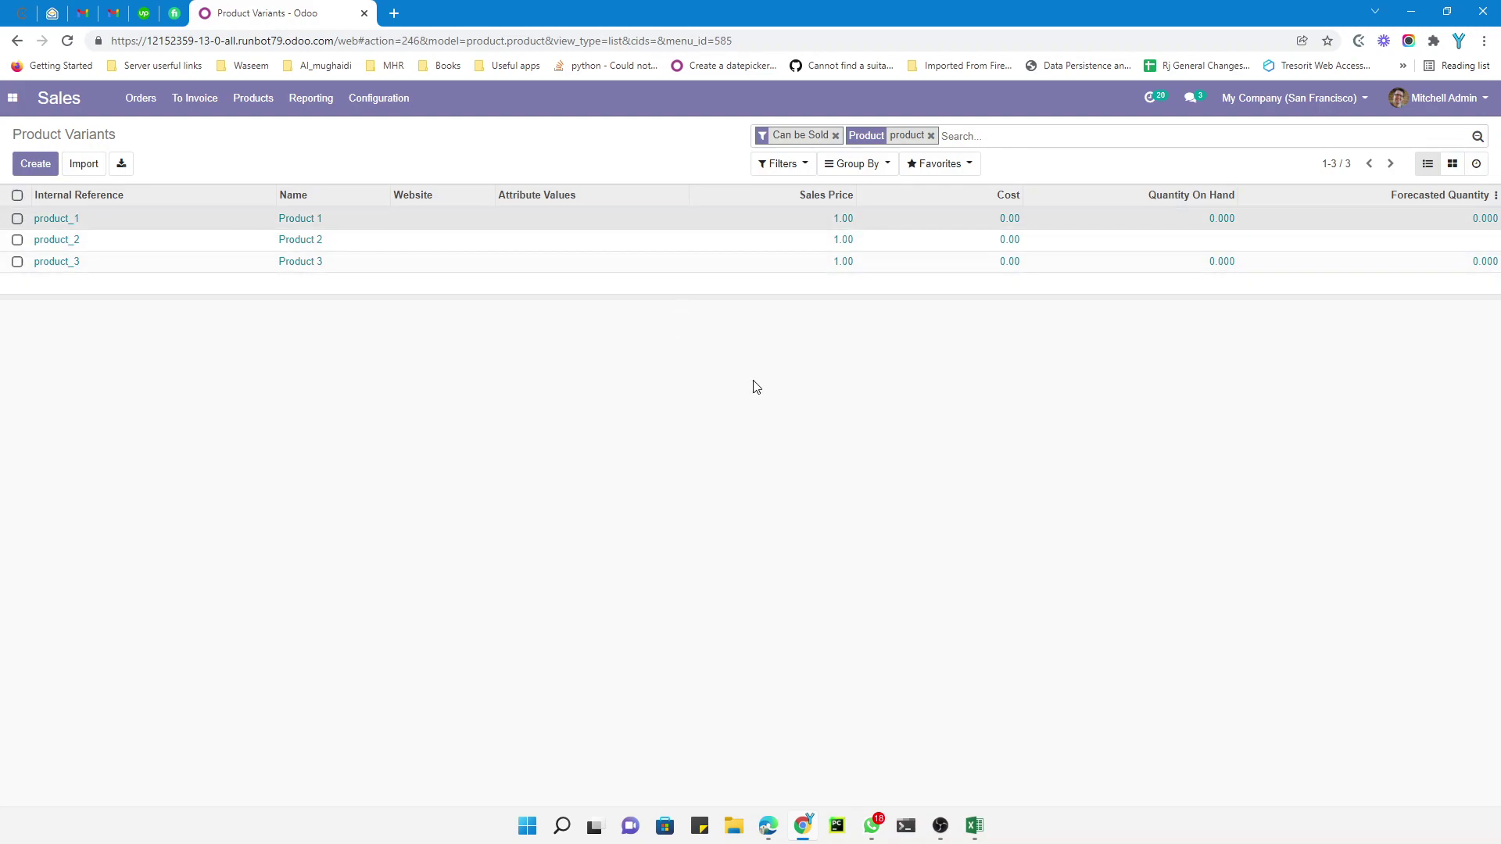
pyautogui.tripleClick(369, 290)
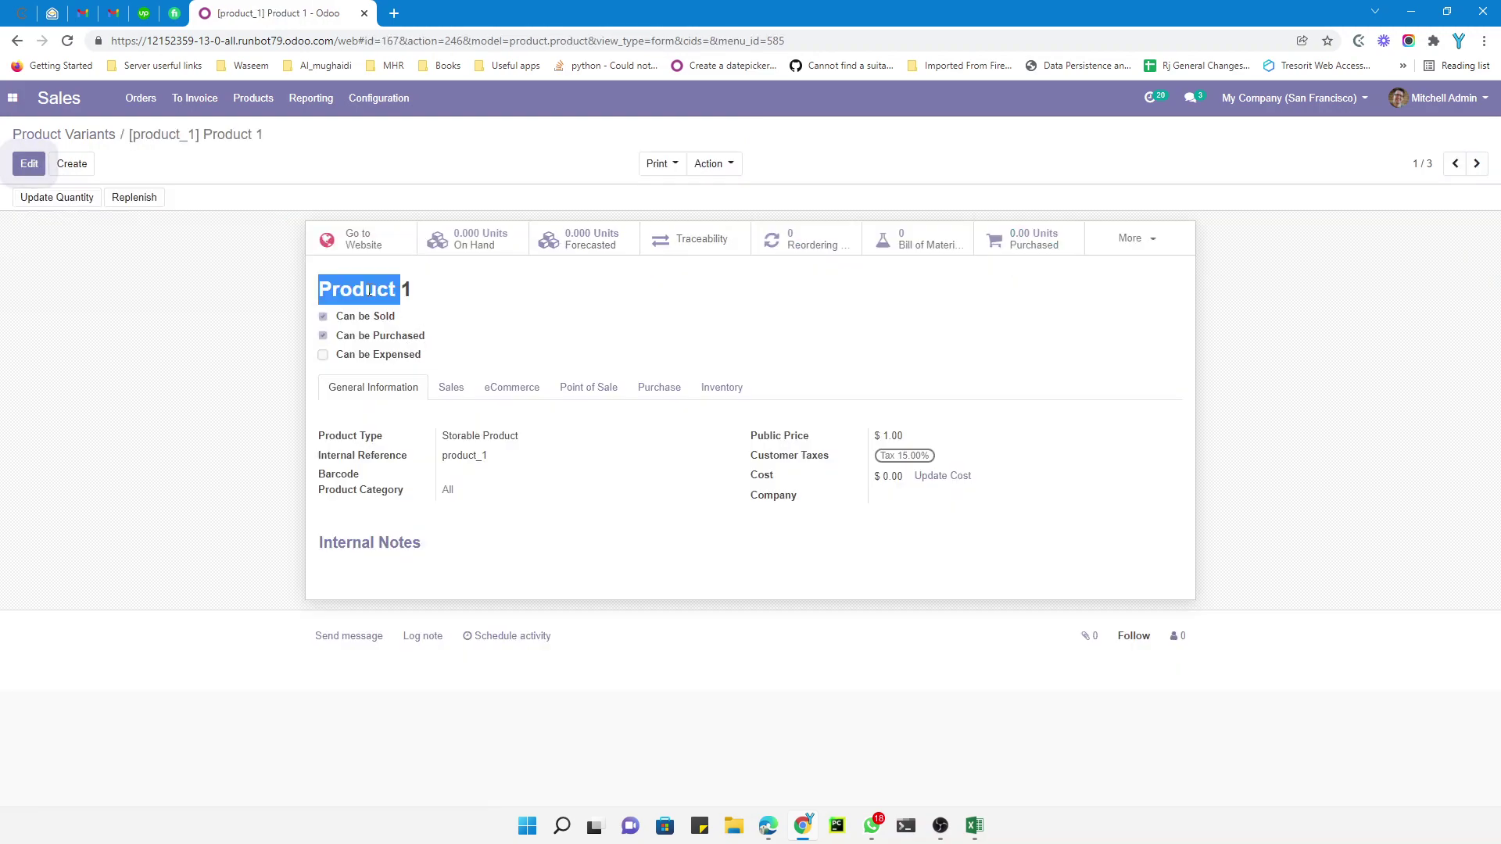
pyautogui.tripleClick(486, 435)
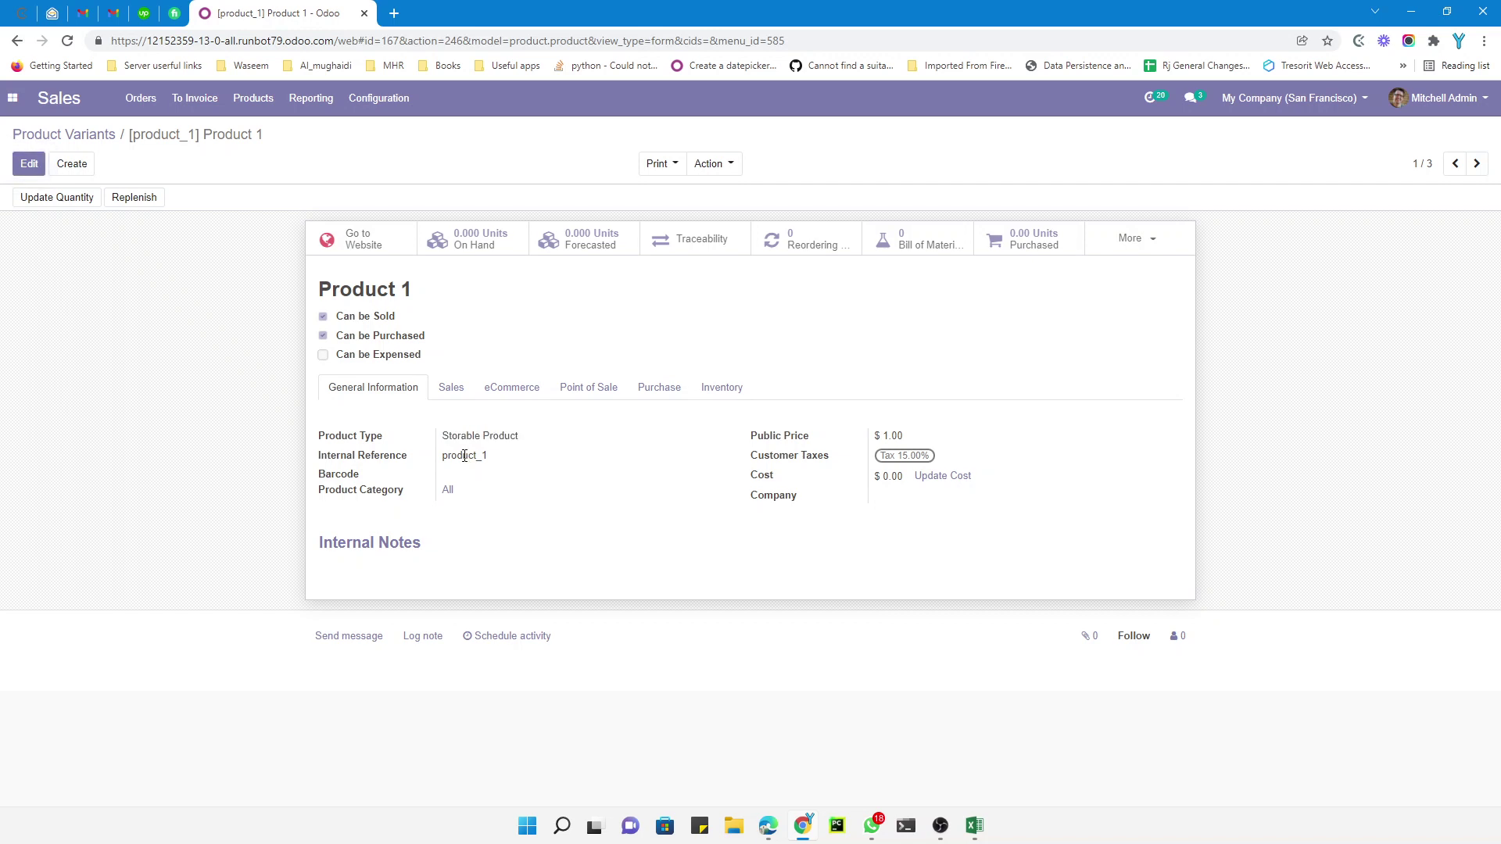
pyautogui.tripleClick(465, 455)
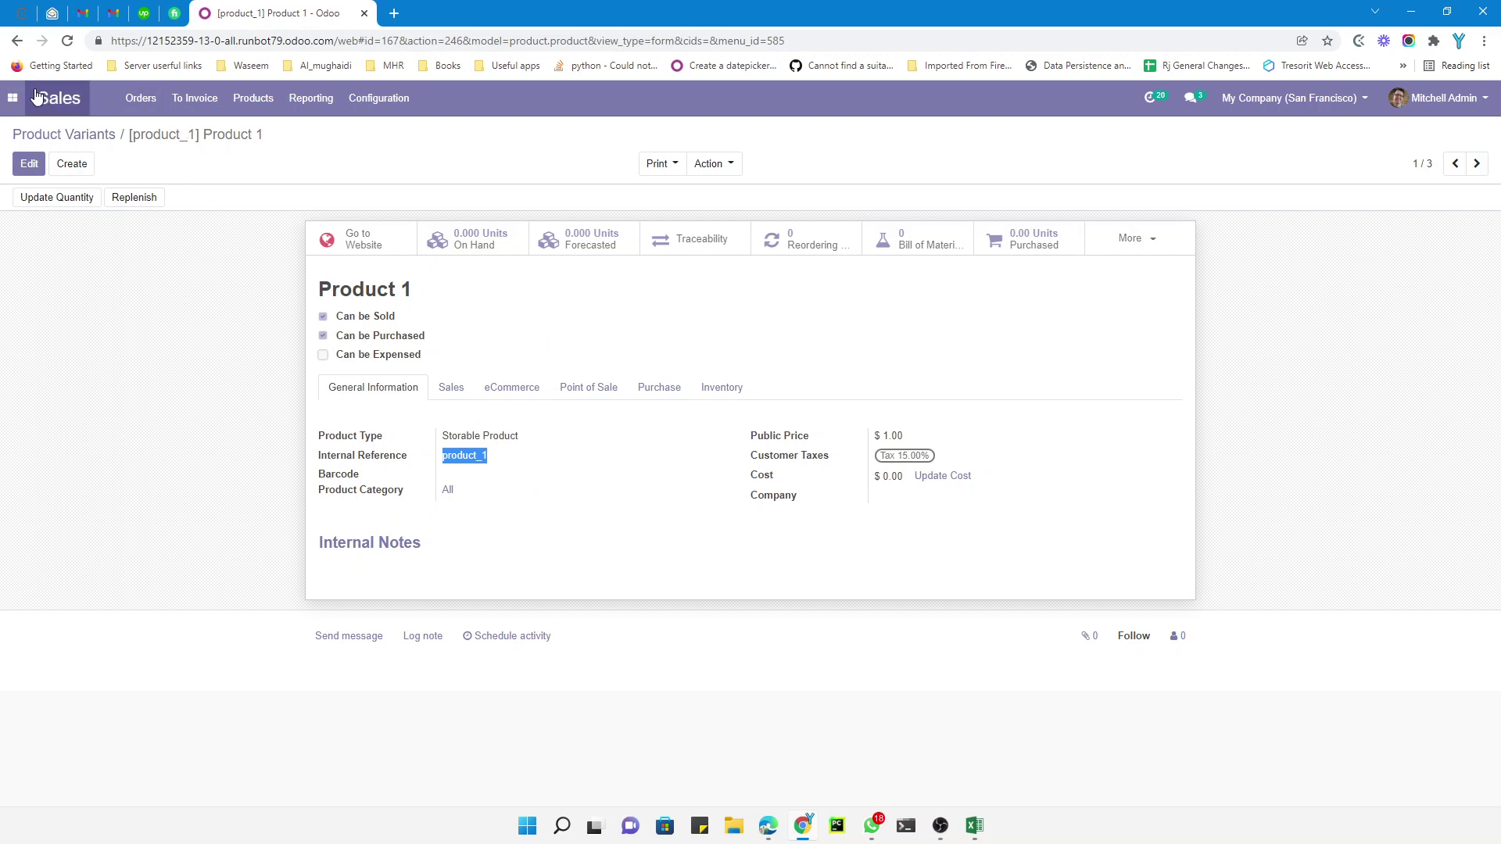
# Navigate to the Sales Quotations list
pyautogui.click(195, 98)
pyautogui.click(151, 110)
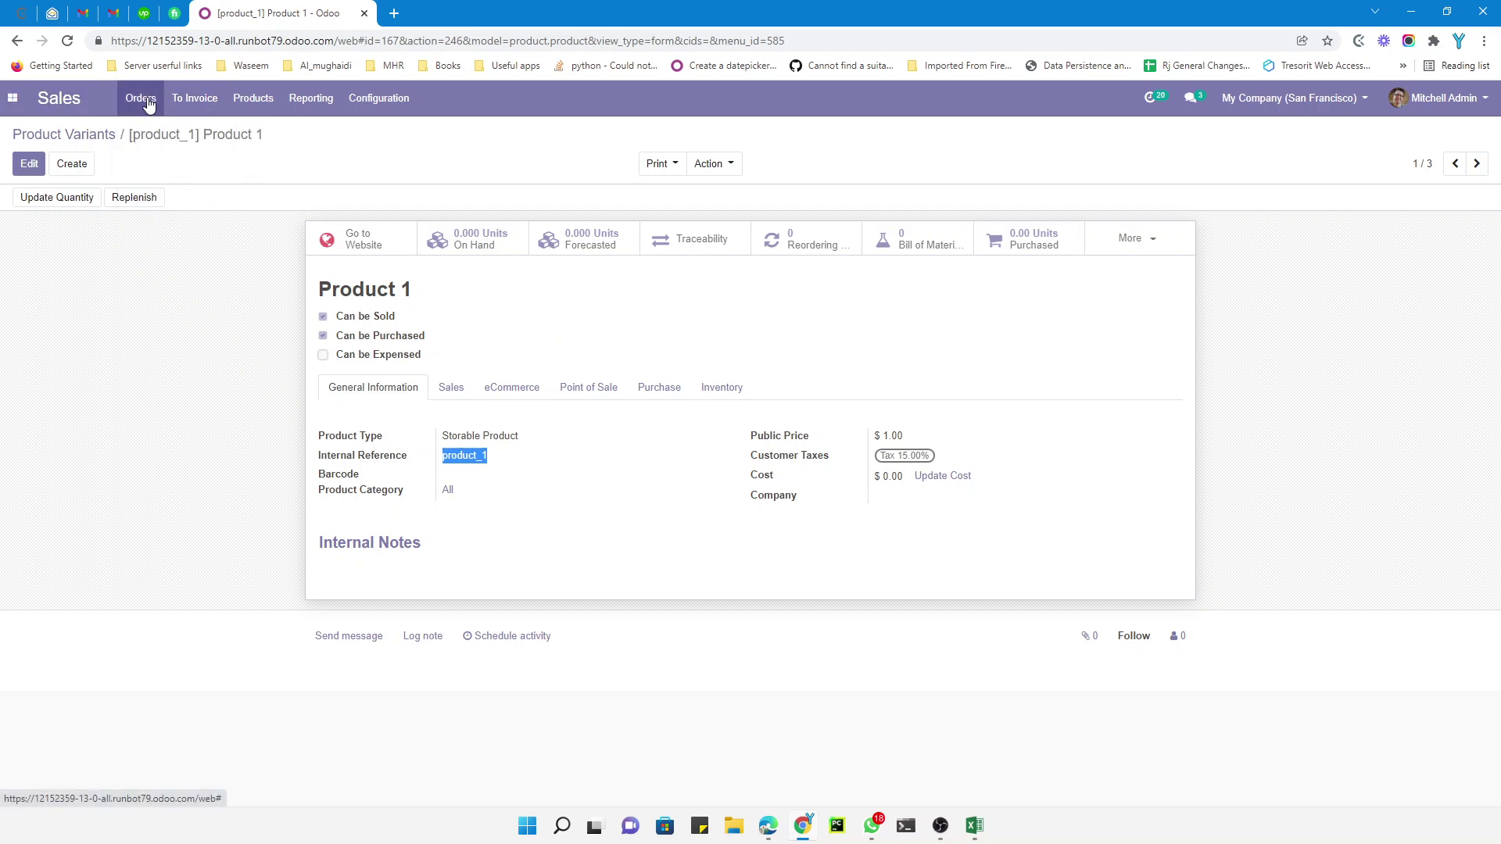
pyautogui.click(149, 100)
pyautogui.click(156, 127)
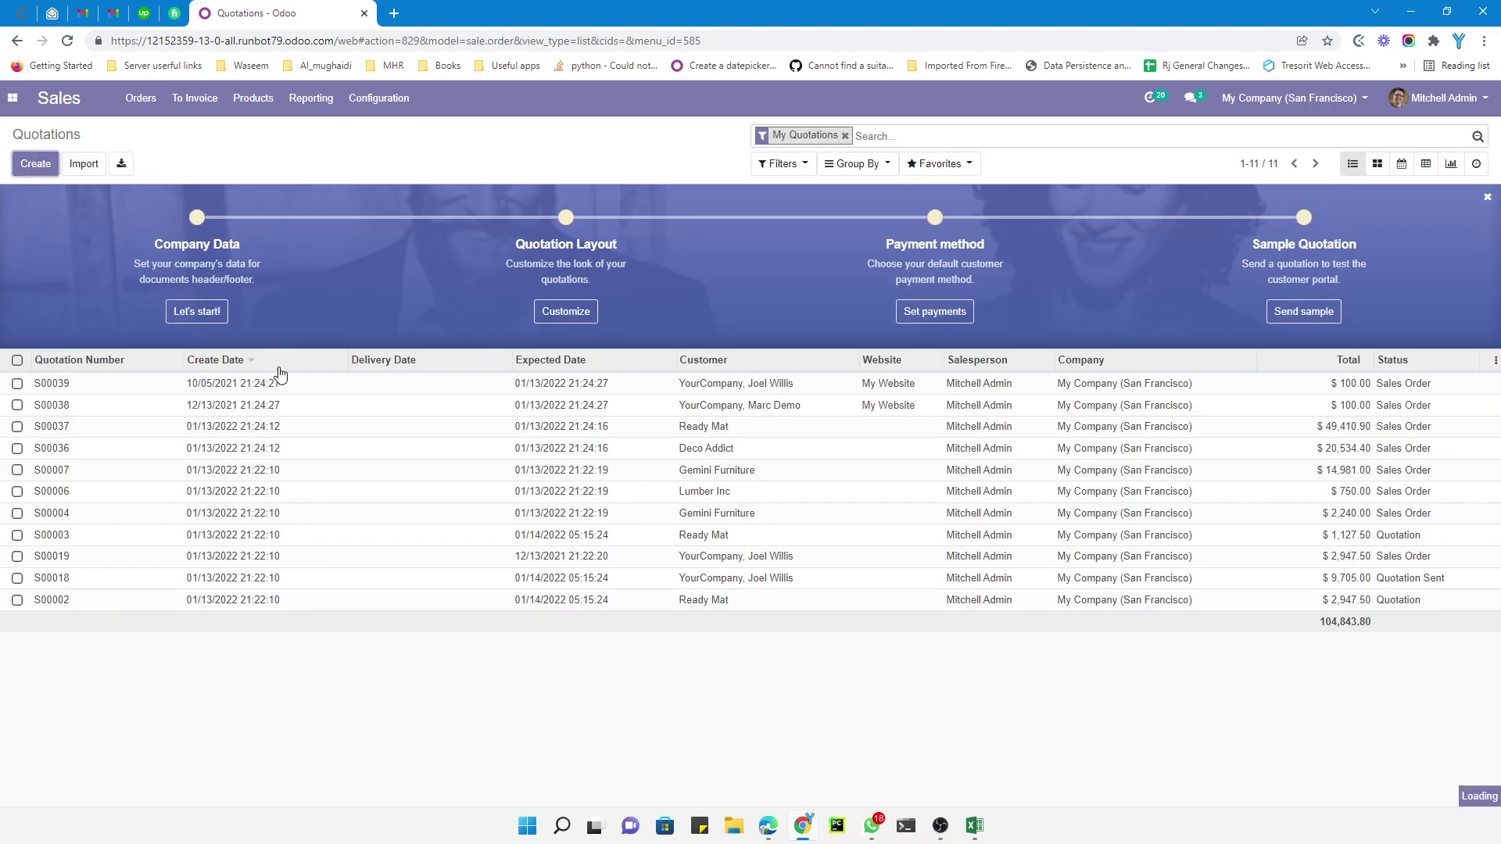
# Create a blank new quotation, then bring the products.xlsx workbook back to the front
pyautogui.hotkey('alt', 'c')
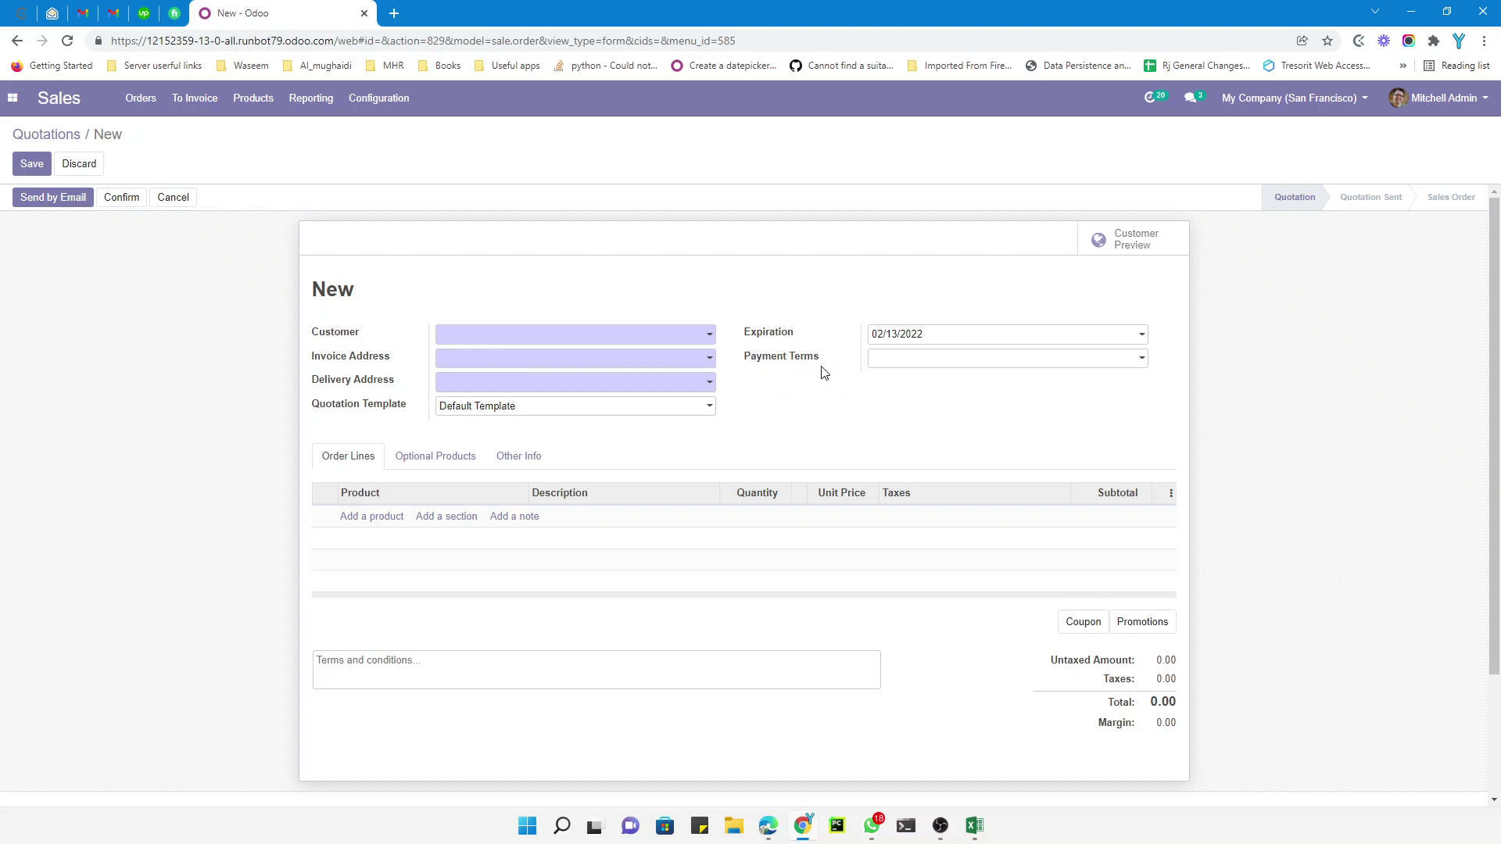
pyautogui.click(975, 826)
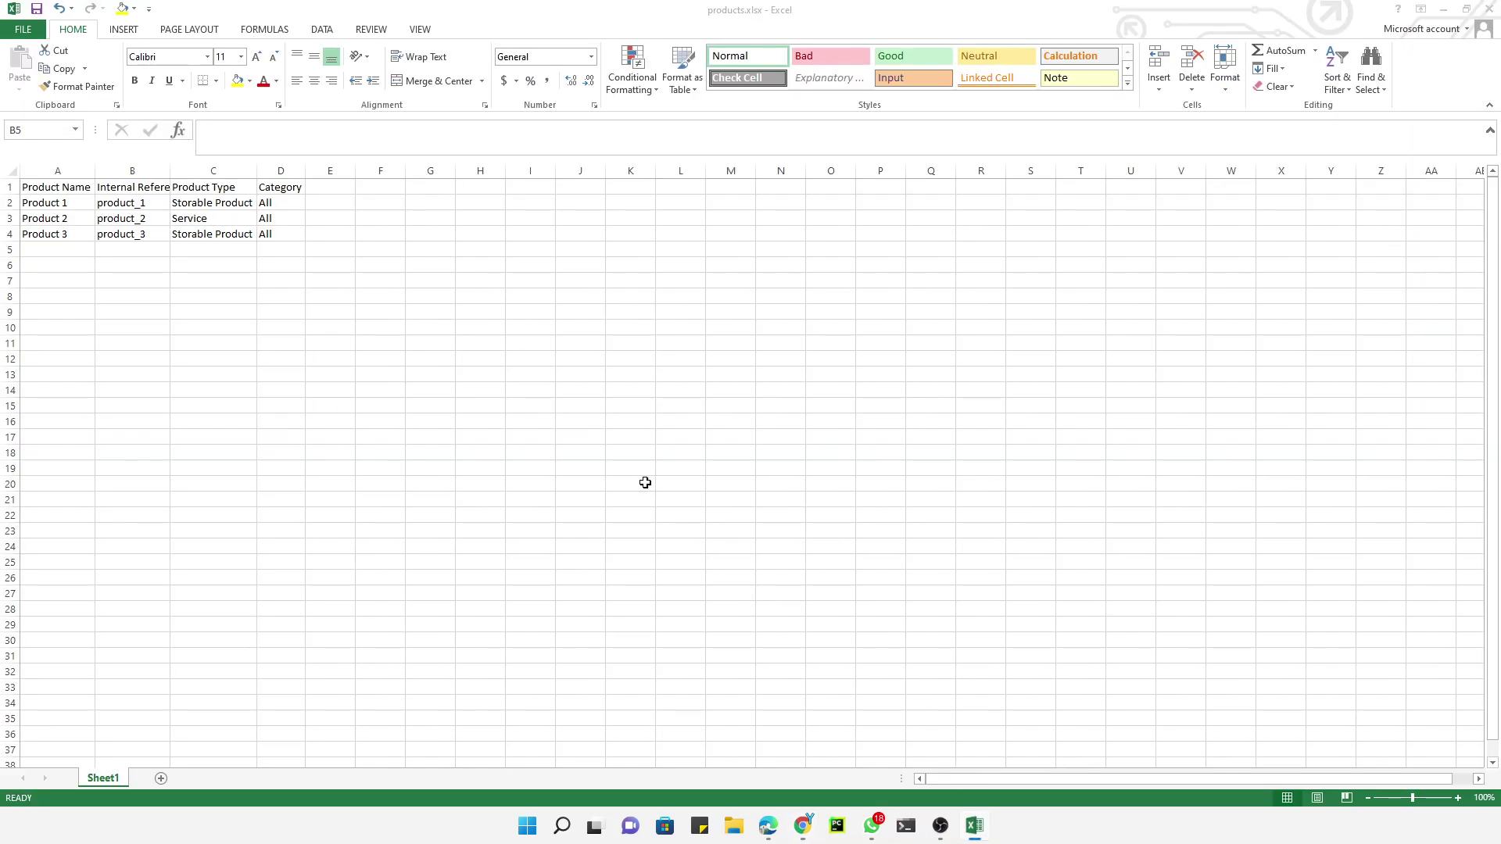
# Create a new blank Excel workbook
pyautogui.click(24, 30)
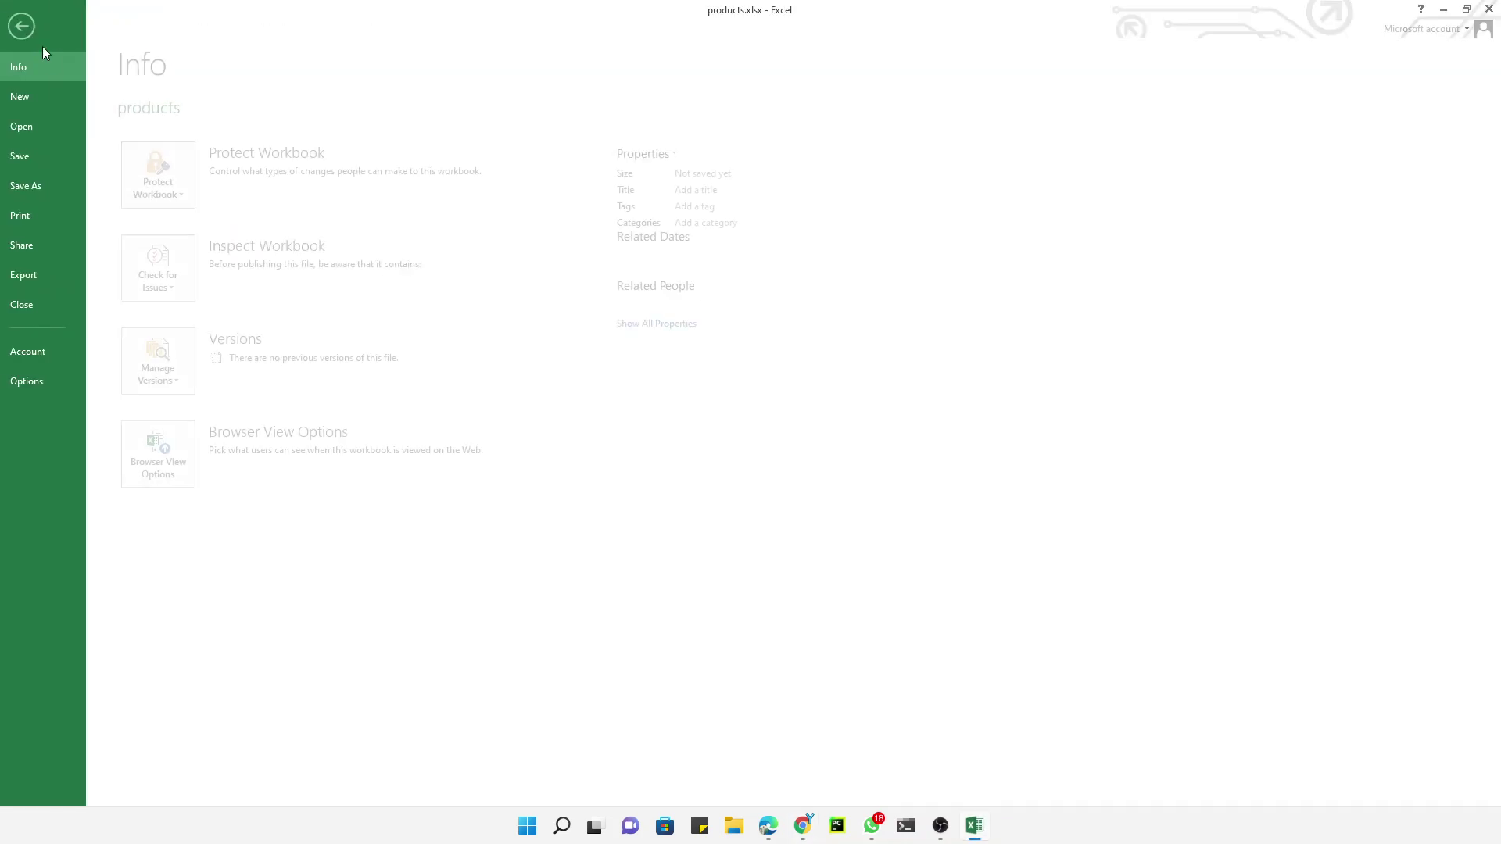
pyautogui.click(76, 110)
pyautogui.press('Escape')
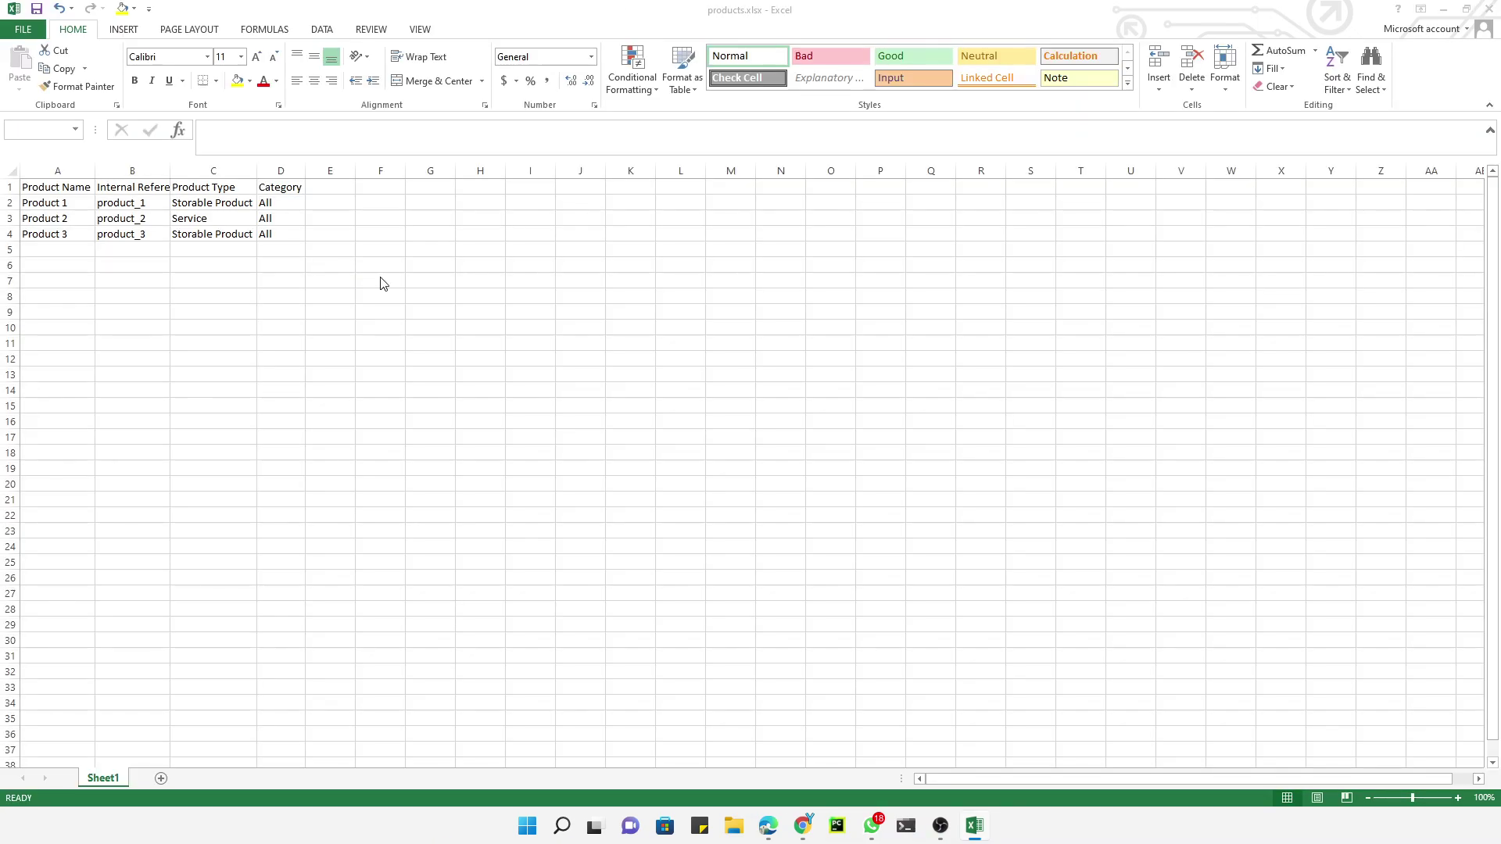
# Enter the headers Customer, Expiration and Payment Terms in A1 to C1
pyautogui.write('Customer')
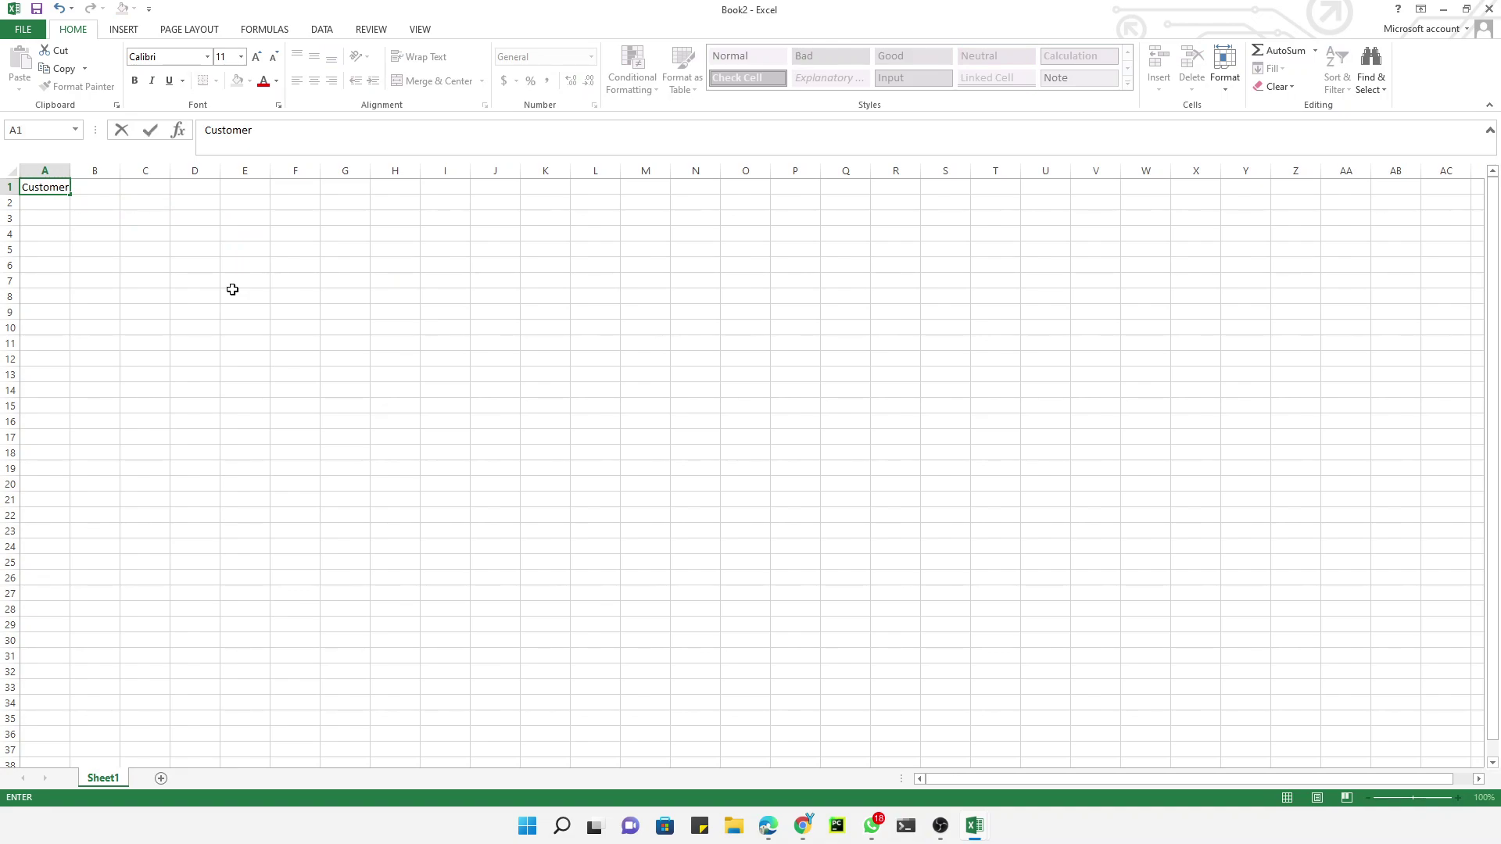
pyautogui.press('Tab')
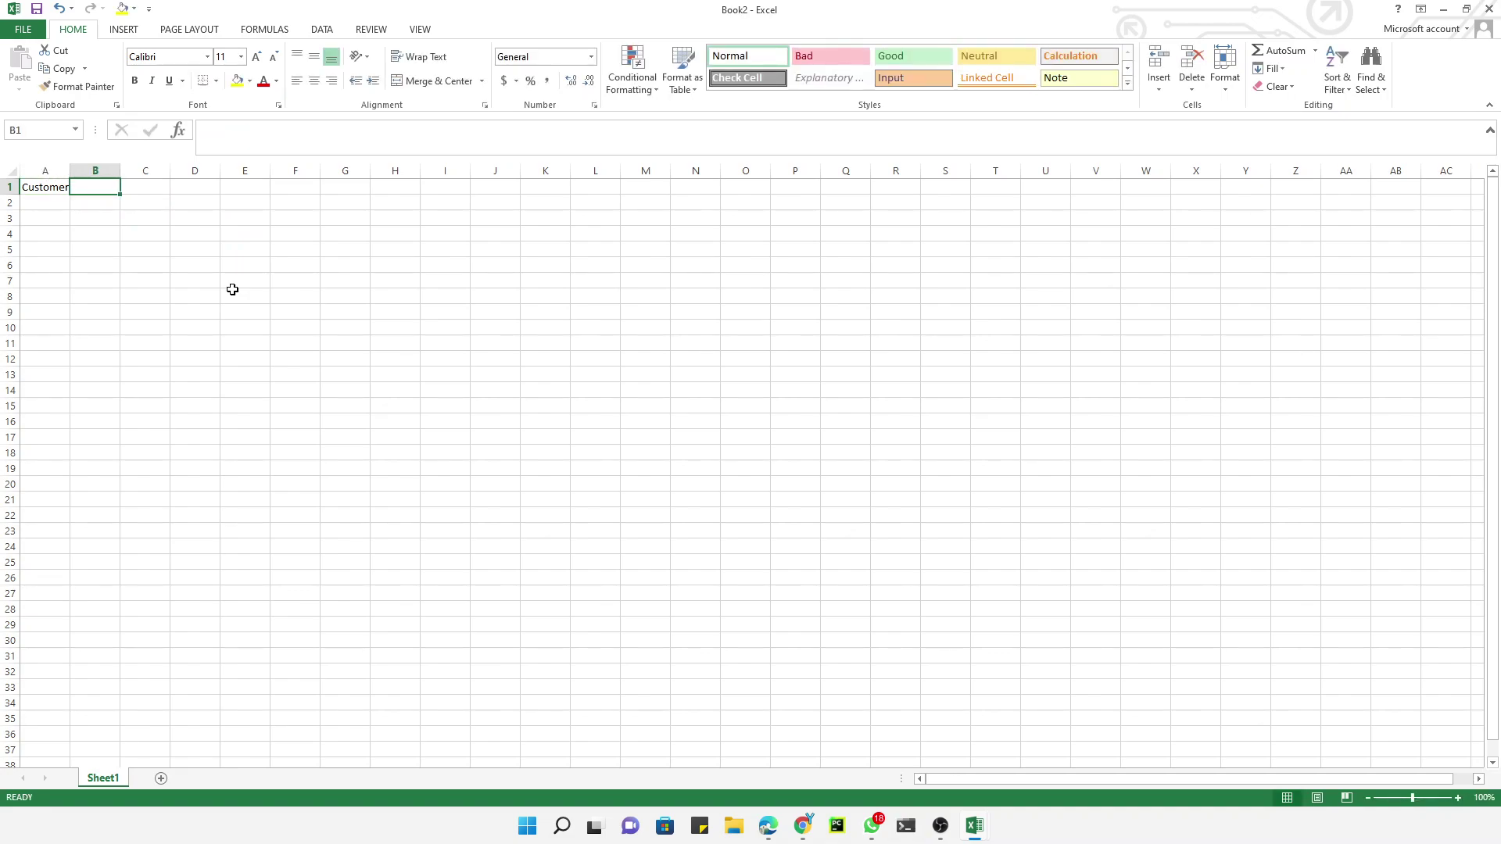
pyautogui.write('Expiratiopn')
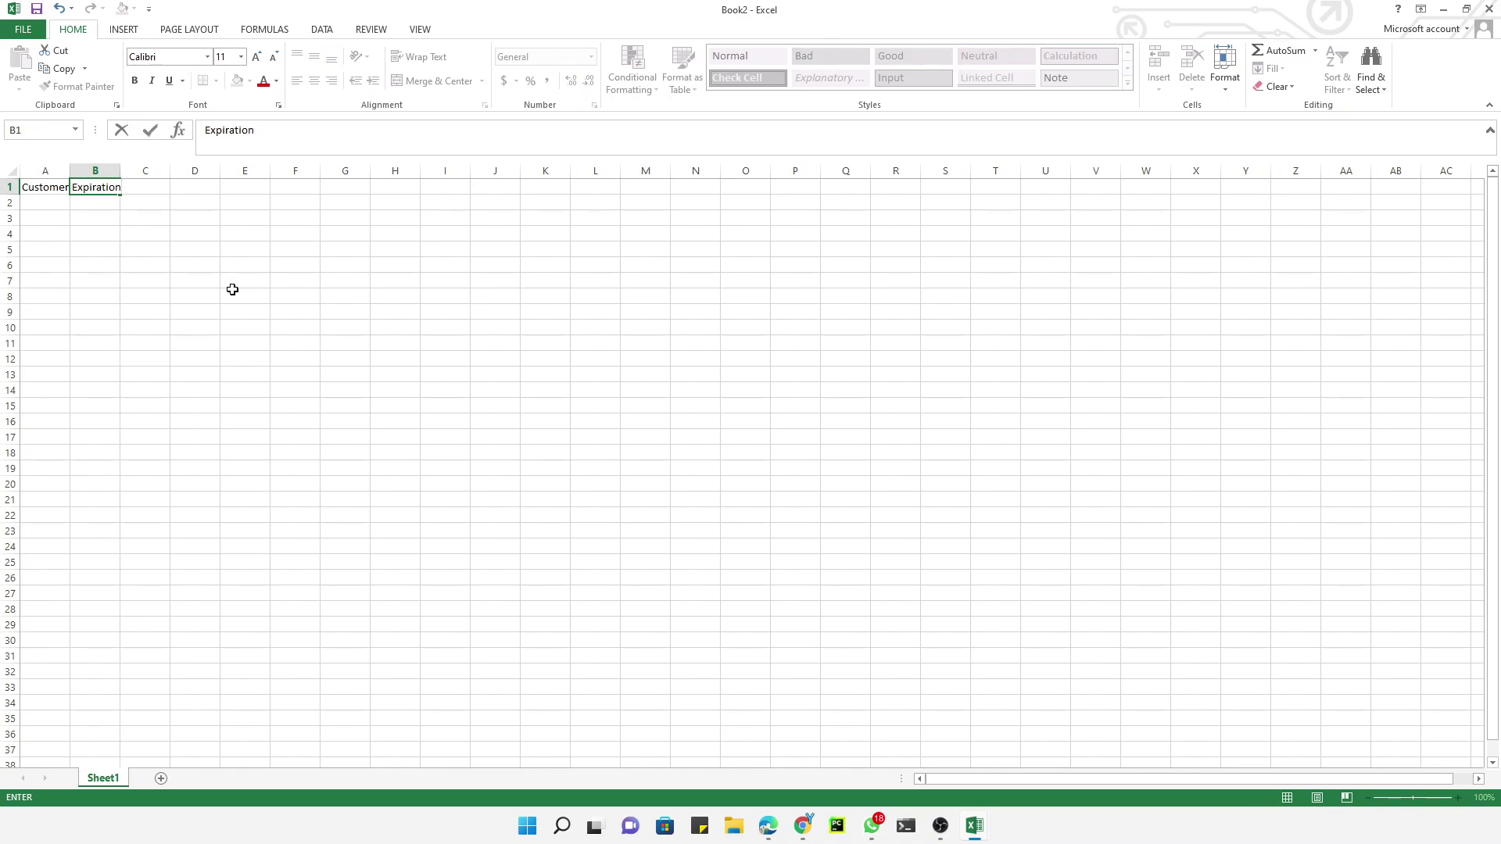
pyautogui.press('Tab')
pyautogui.write('Payme')
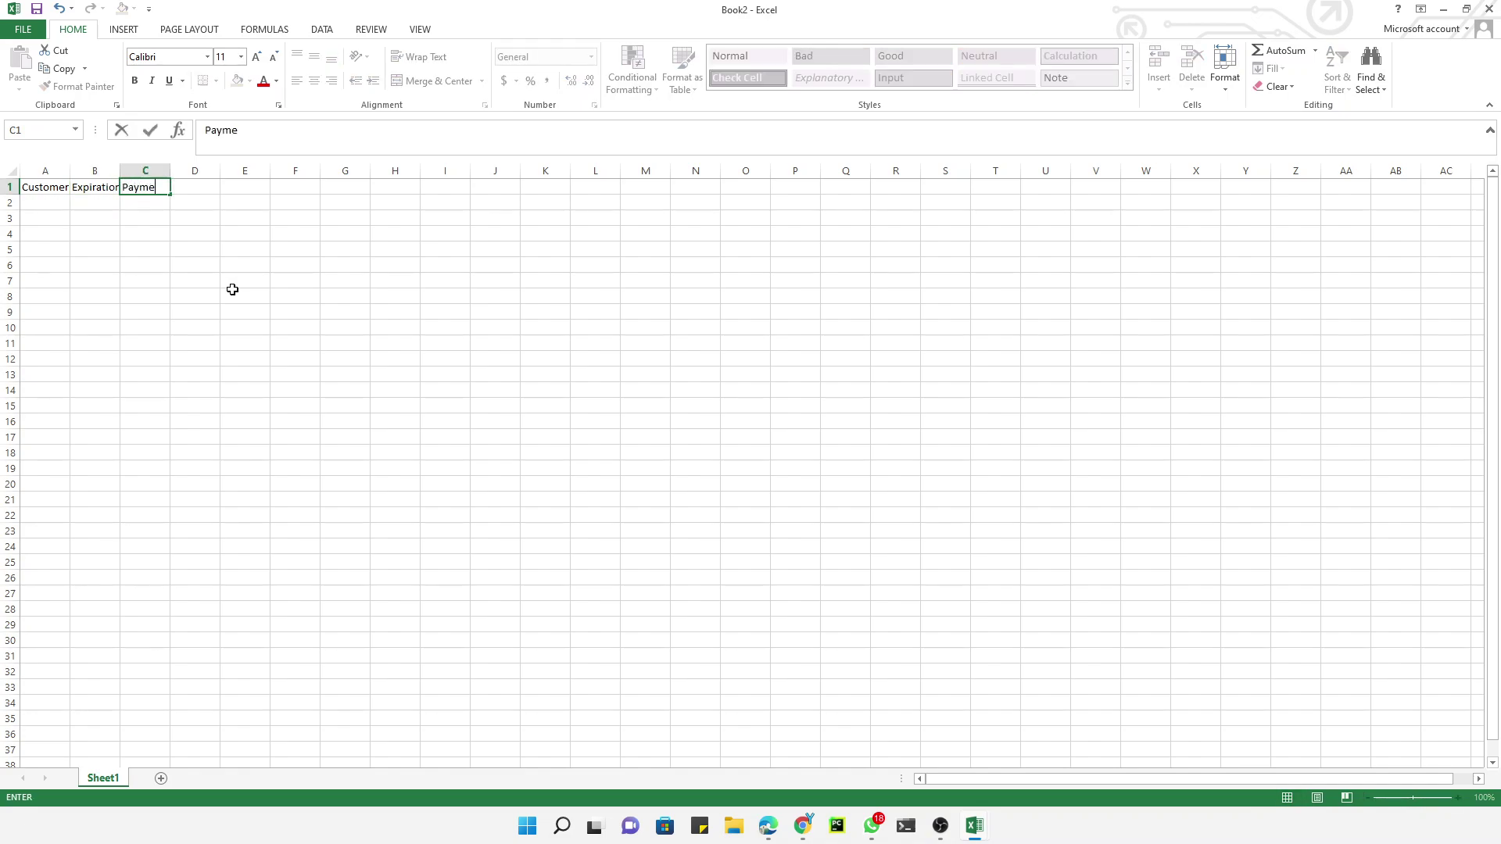
pyautogui.write('nt Terms')
pyautogui.press('Return')
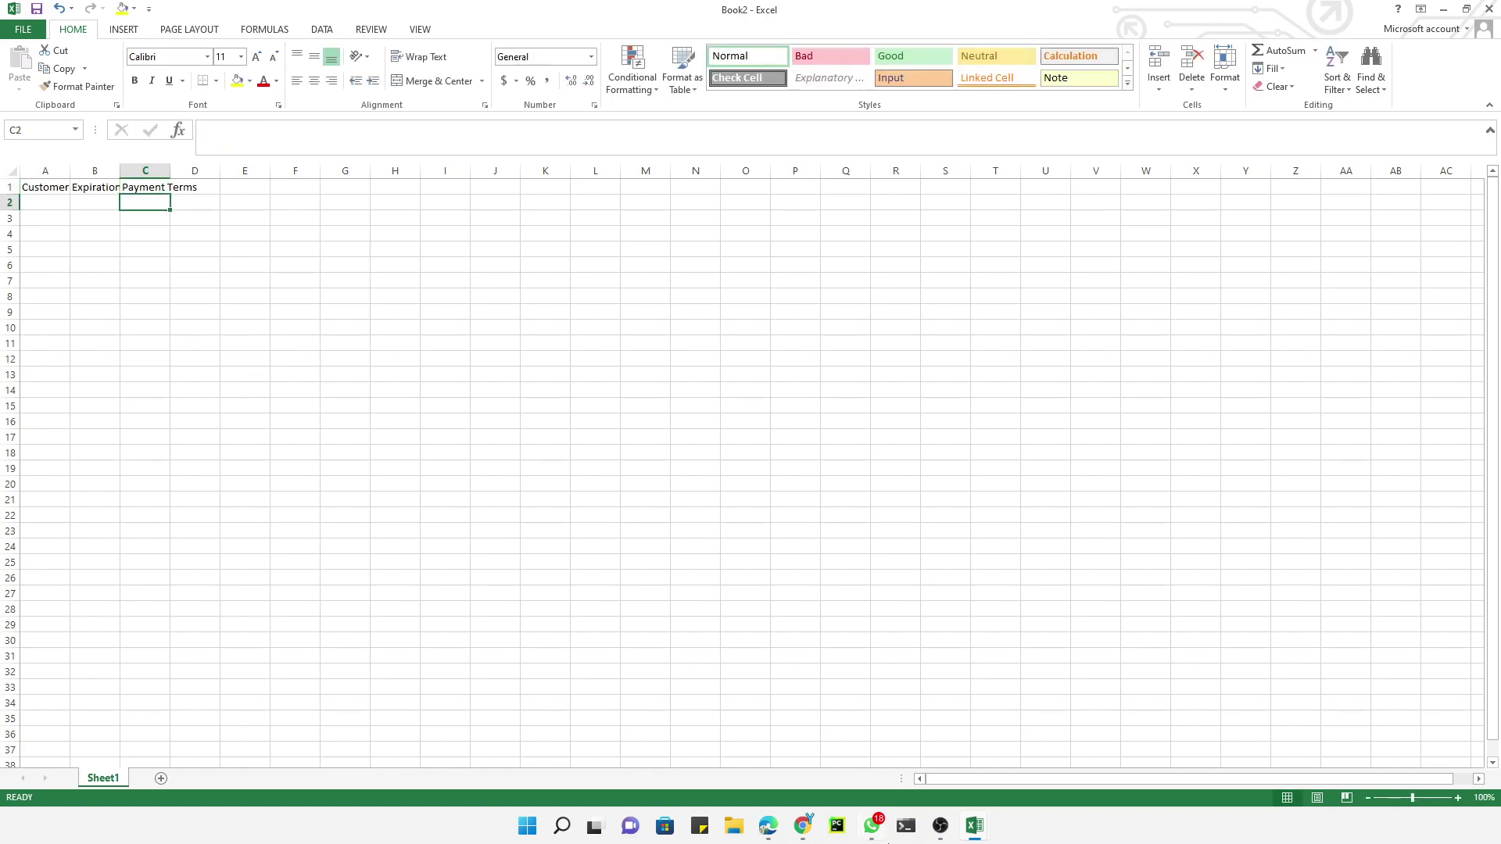
pyautogui.click(803, 826)
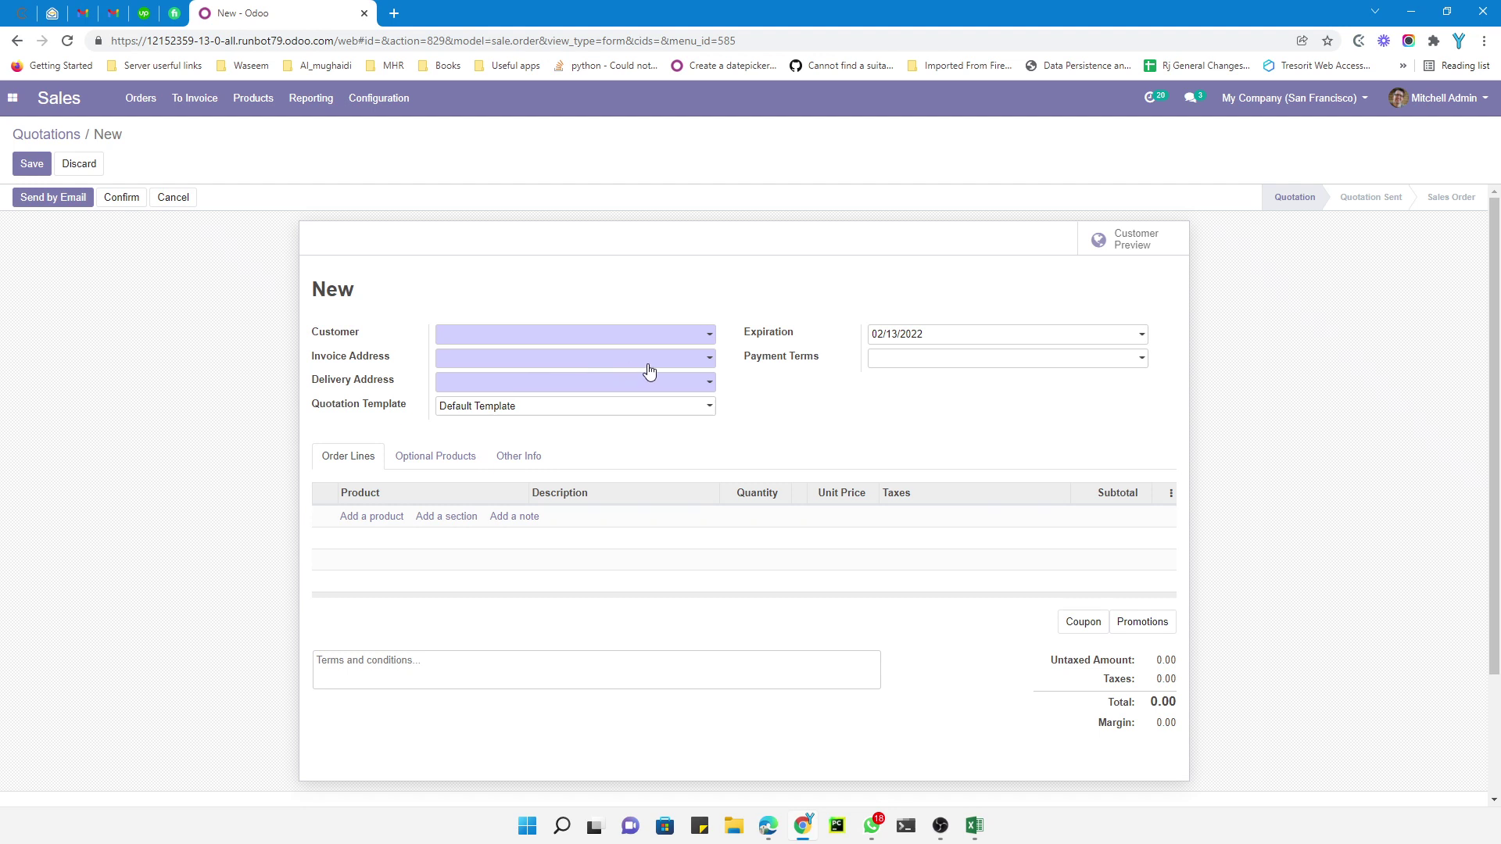
# Review the blank quotation's Other Info fields and then its Order Lines
pyautogui.scroll(-1, 670, 412)
pyautogui.click(518, 383)
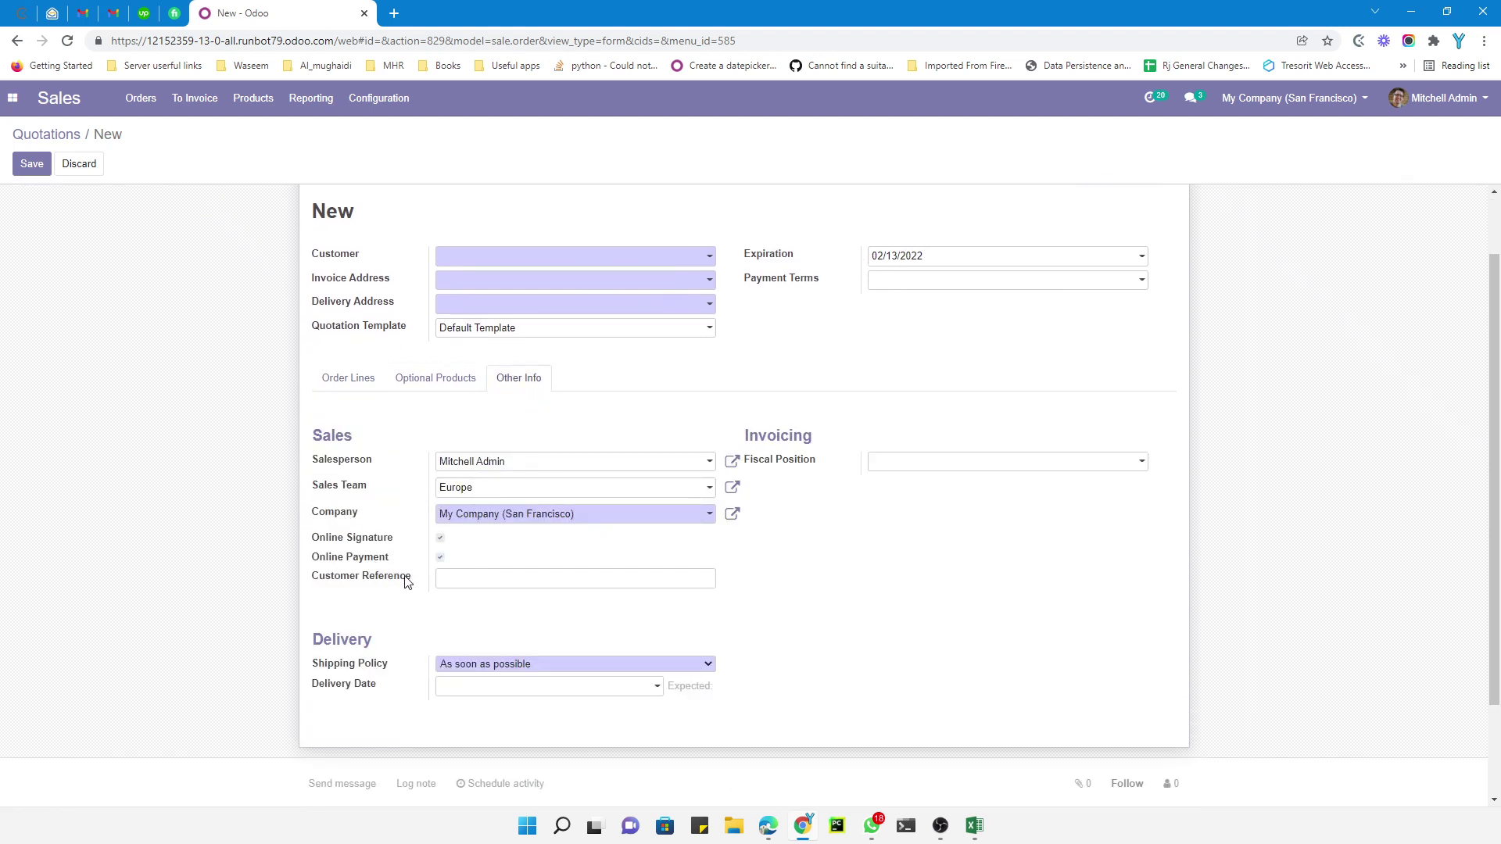
pyautogui.click(344, 379)
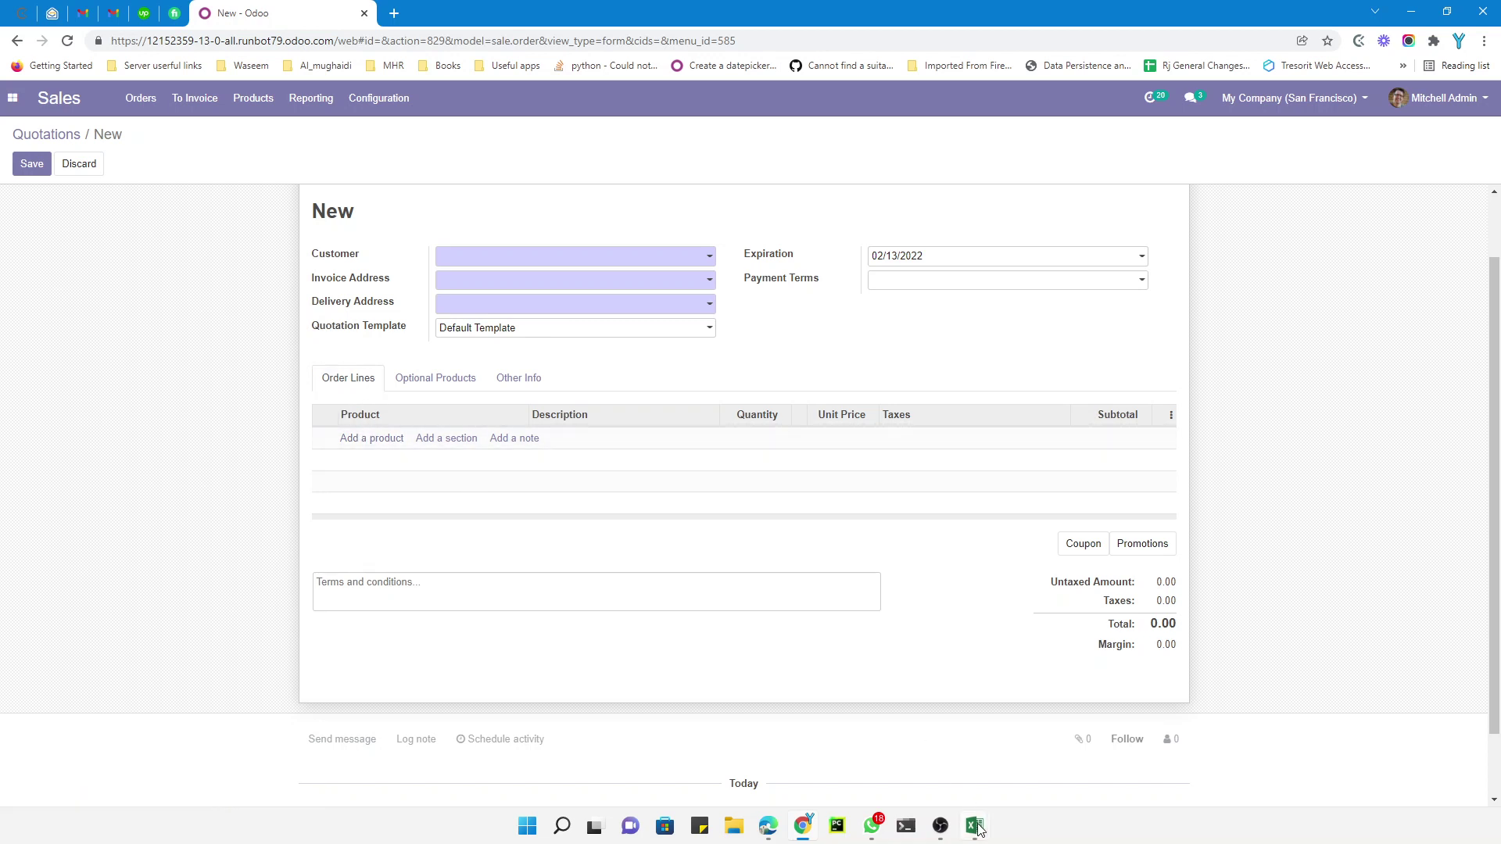
pyautogui.moveTo(977, 830)
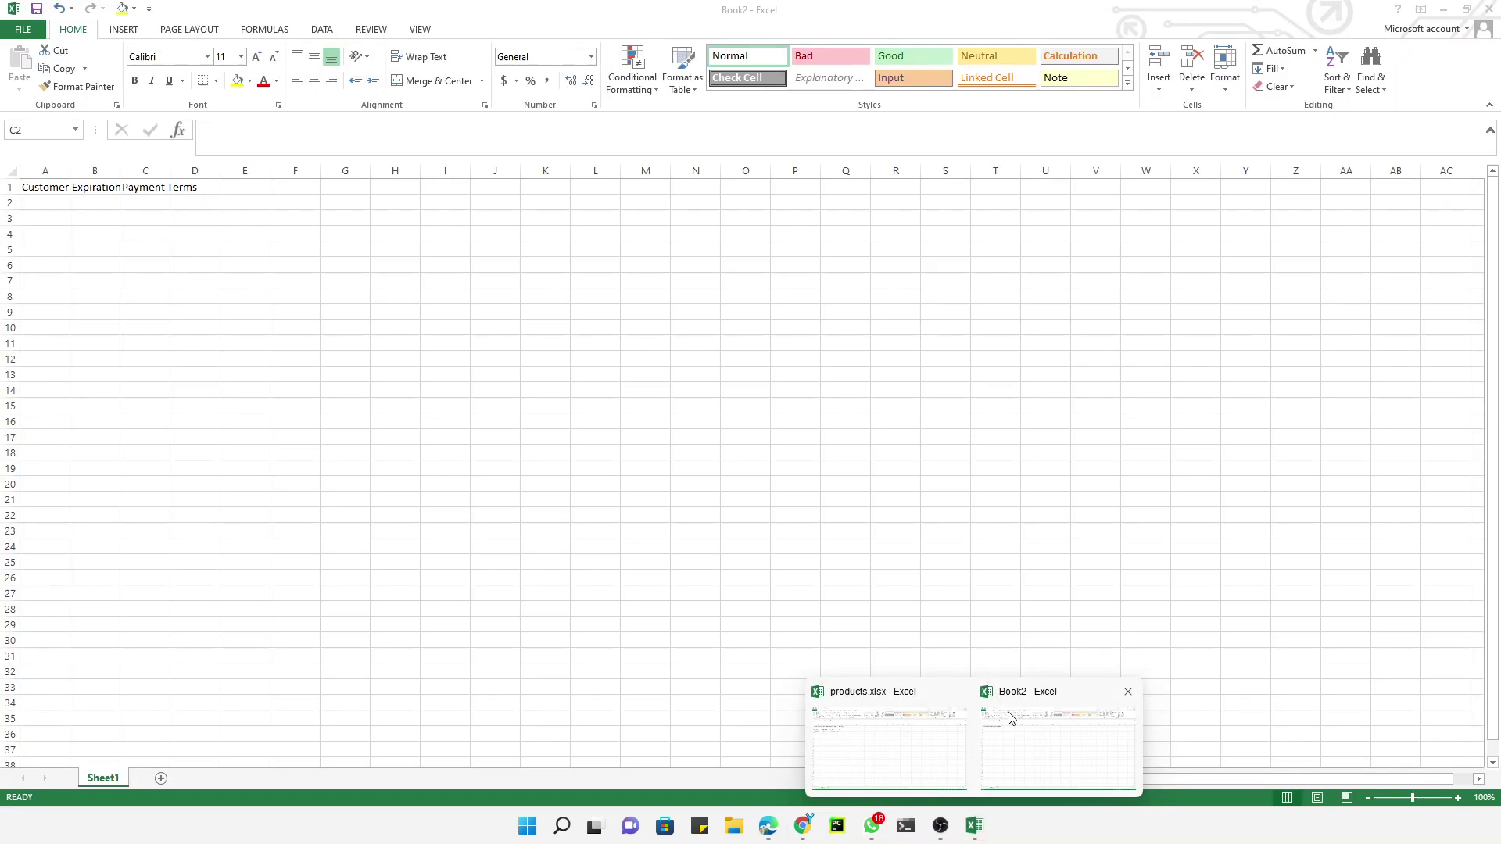
# Autofit columns A to C of Book2 to their header text
pyautogui.click(1009, 718)
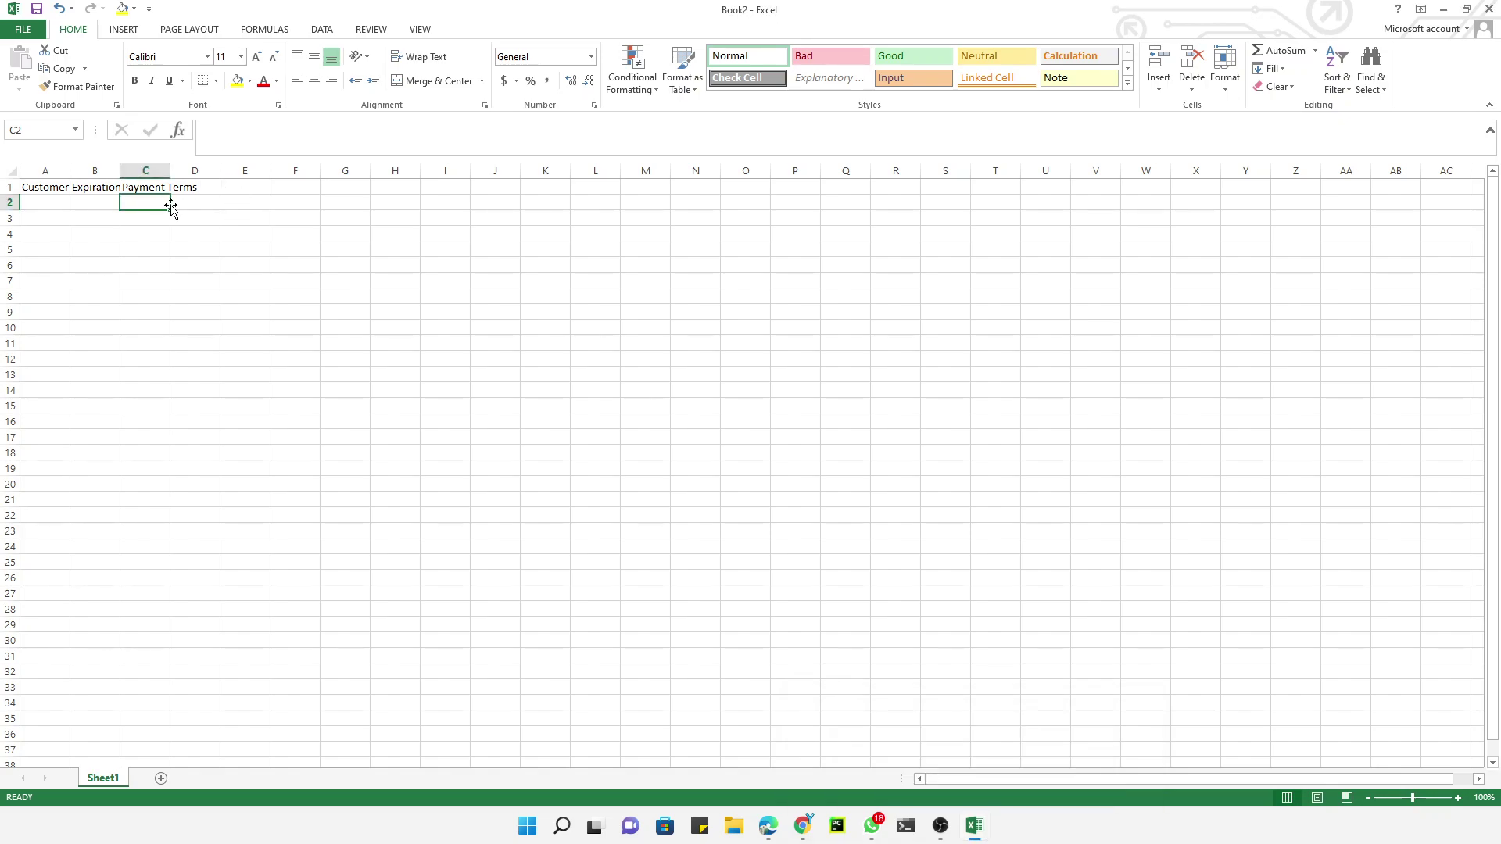
pyautogui.click(11, 174)
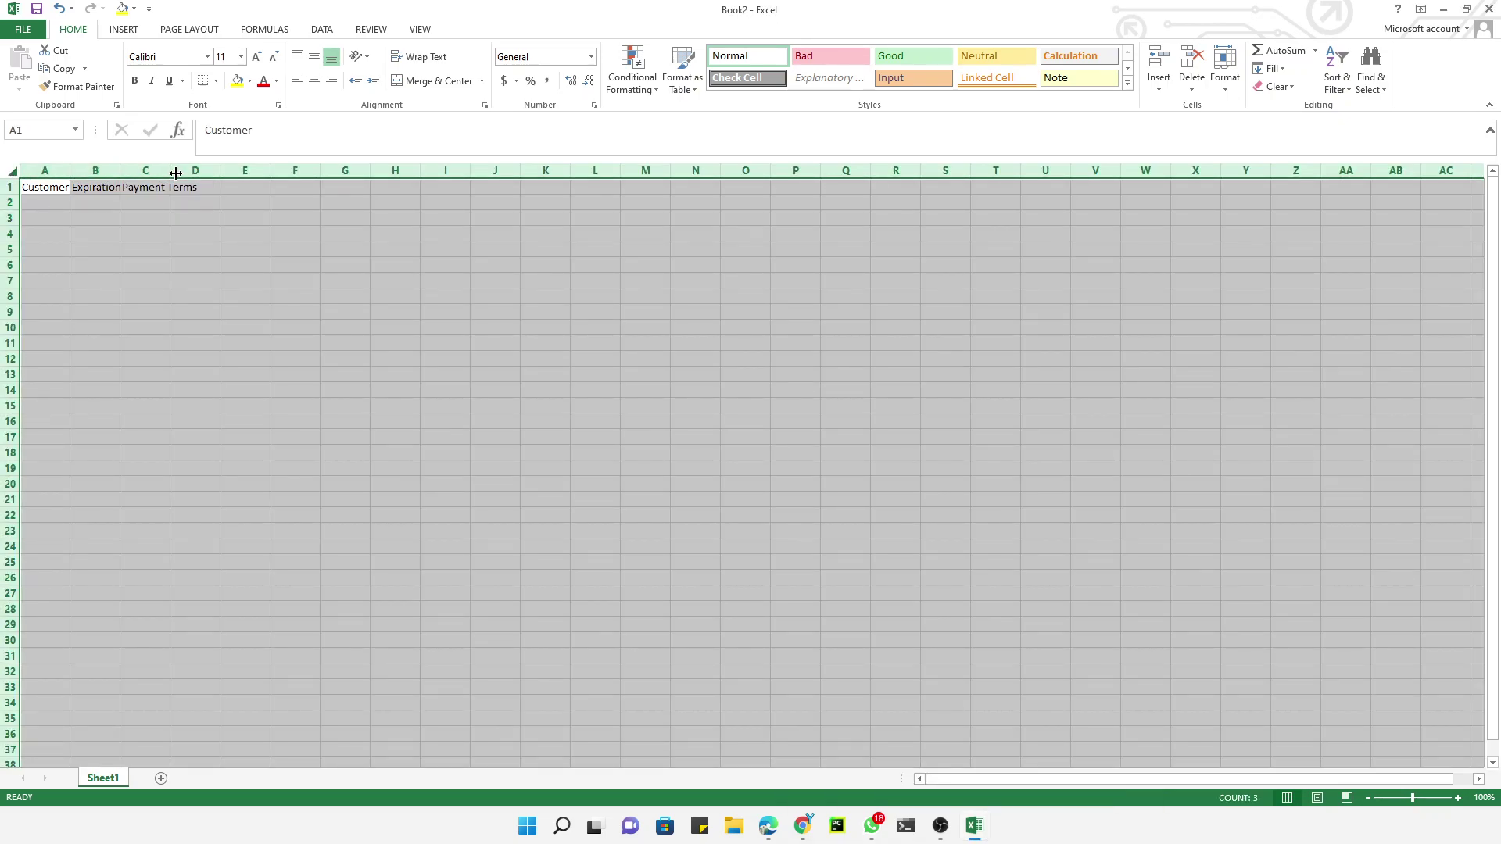
pyautogui.doubleClick(171, 171)
pyautogui.click(212, 201)
pyautogui.click(227, 188)
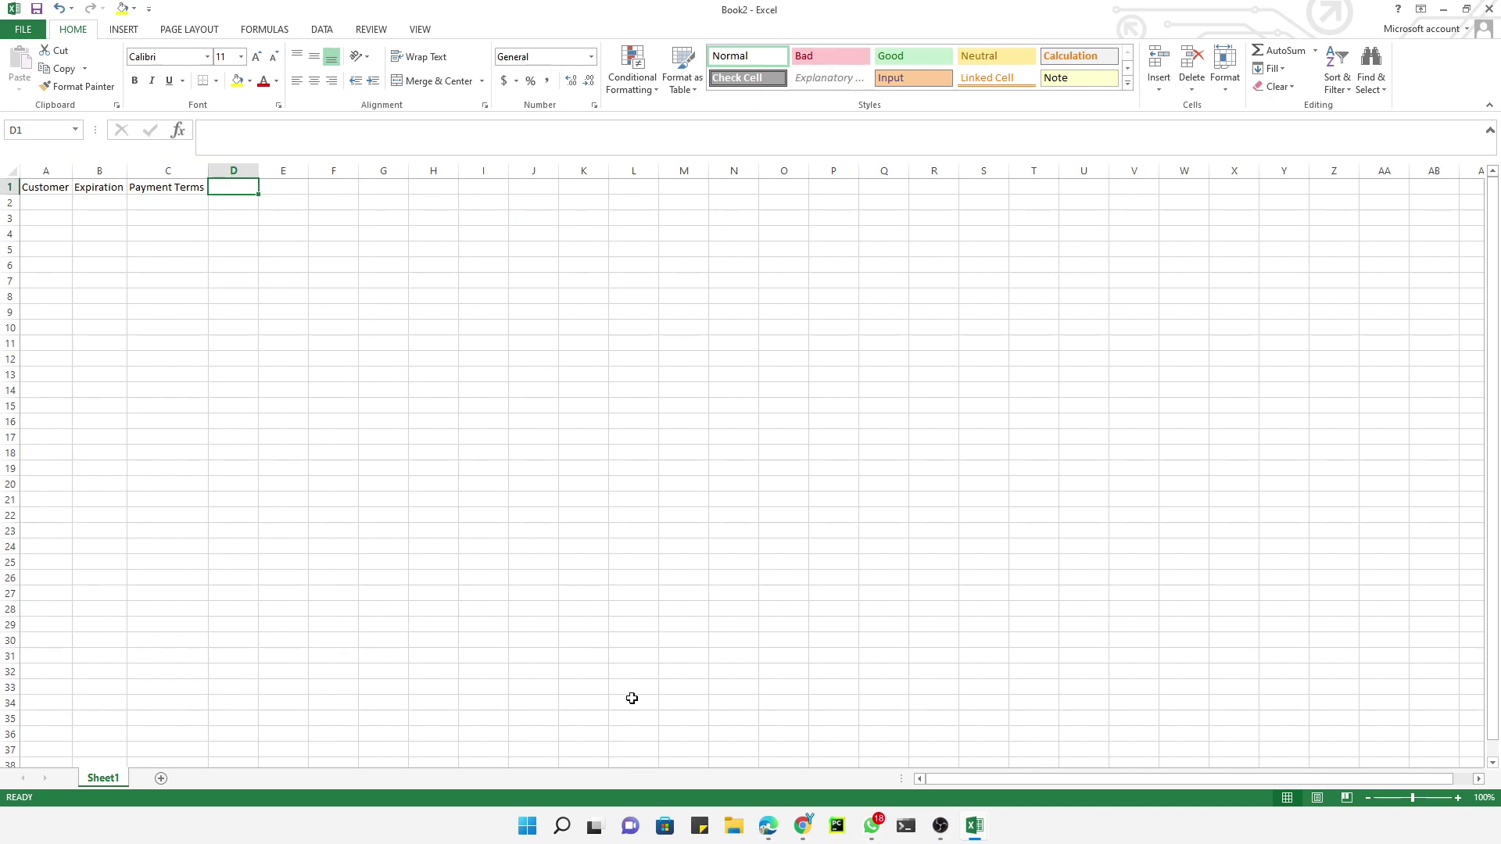
# Enter the header 'Order Lines / Product' in cell D1
pyautogui.click(803, 827)
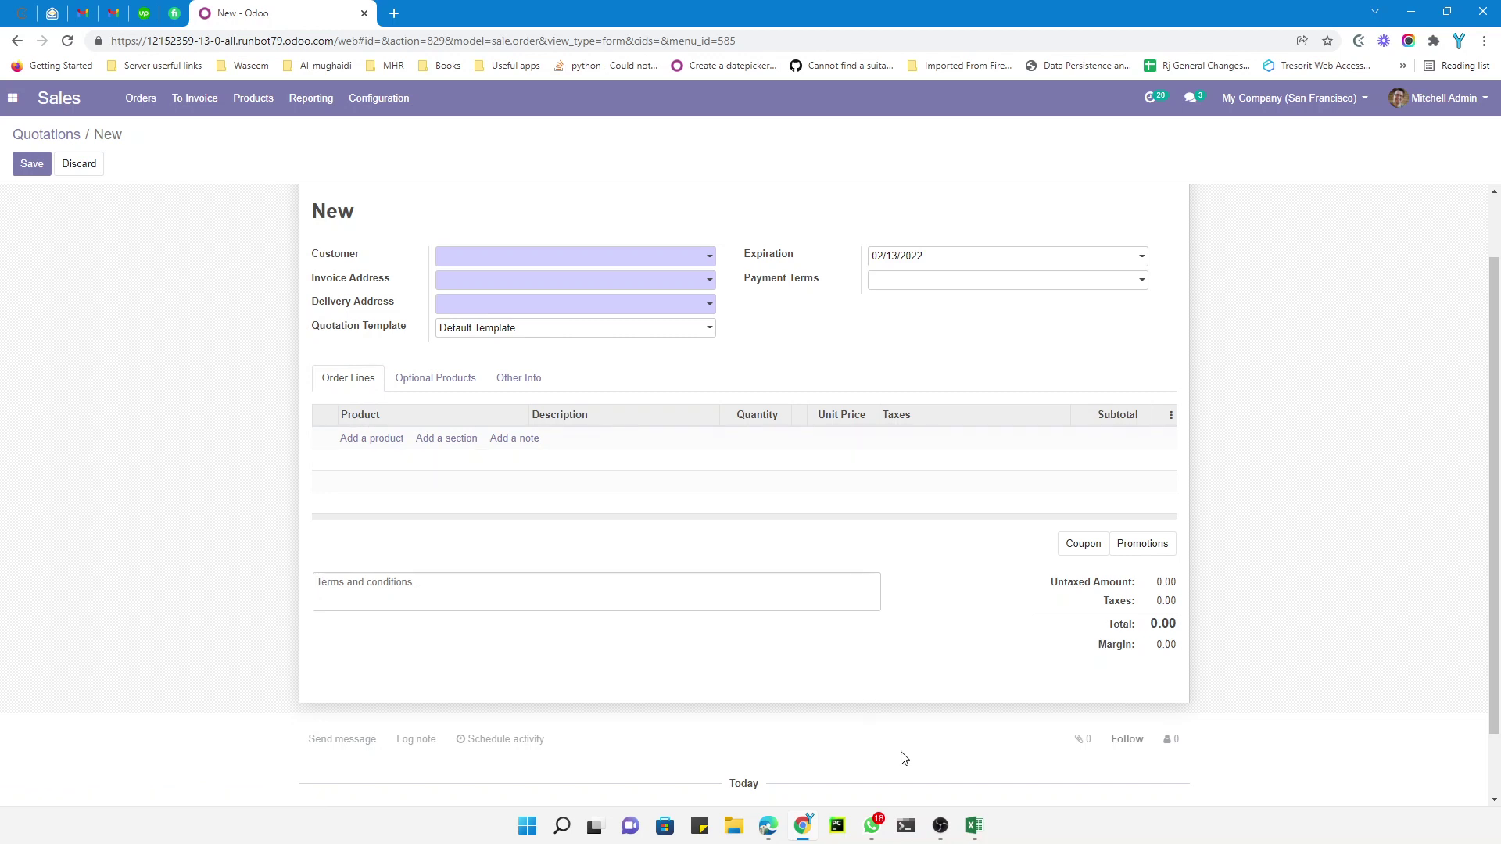
pyautogui.moveTo(976, 827)
pyautogui.click(1059, 736)
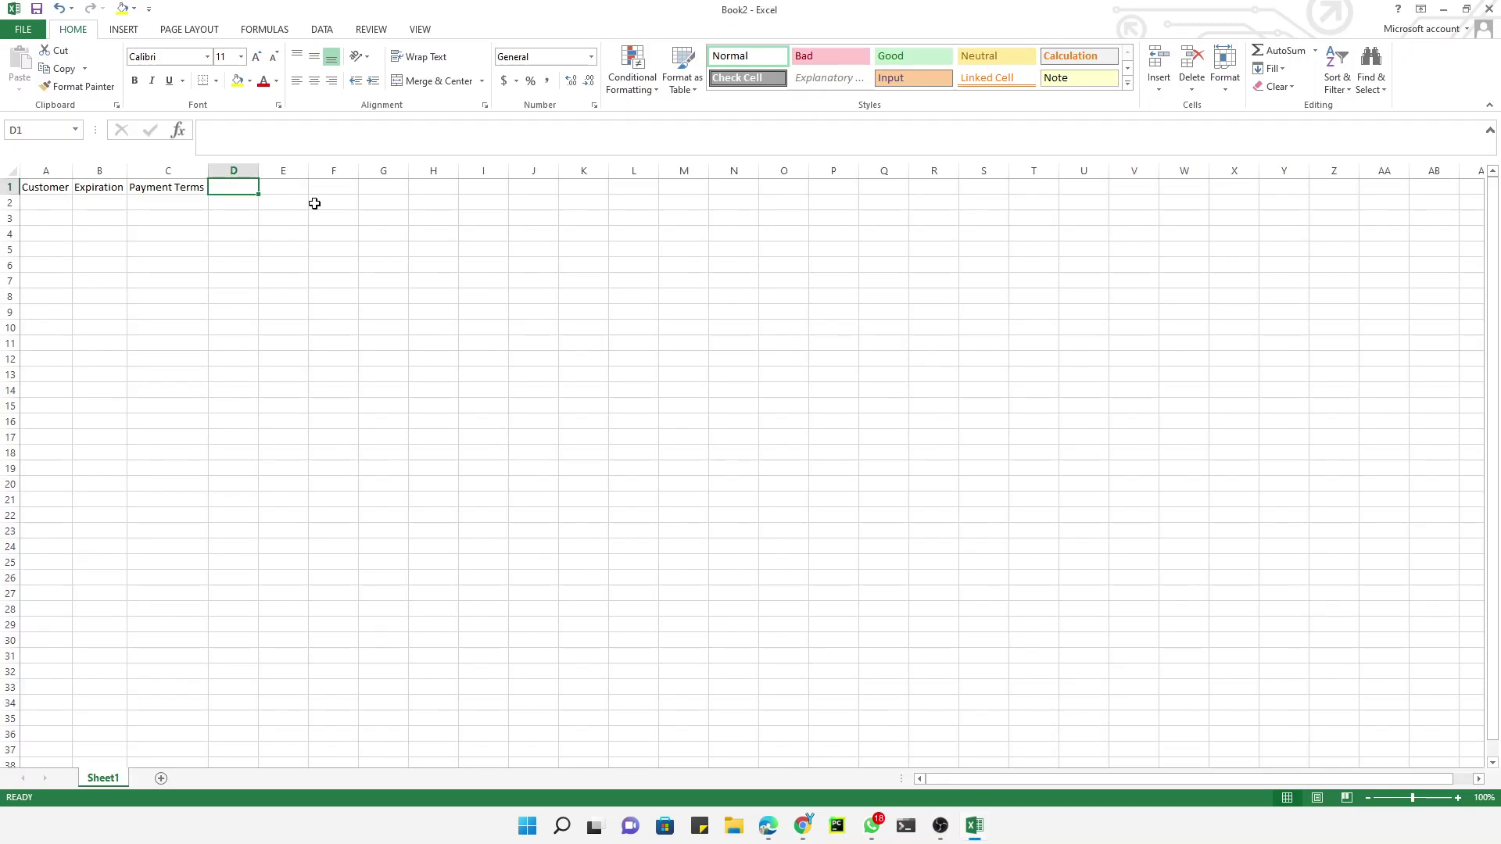
pyautogui.write('Order Li')
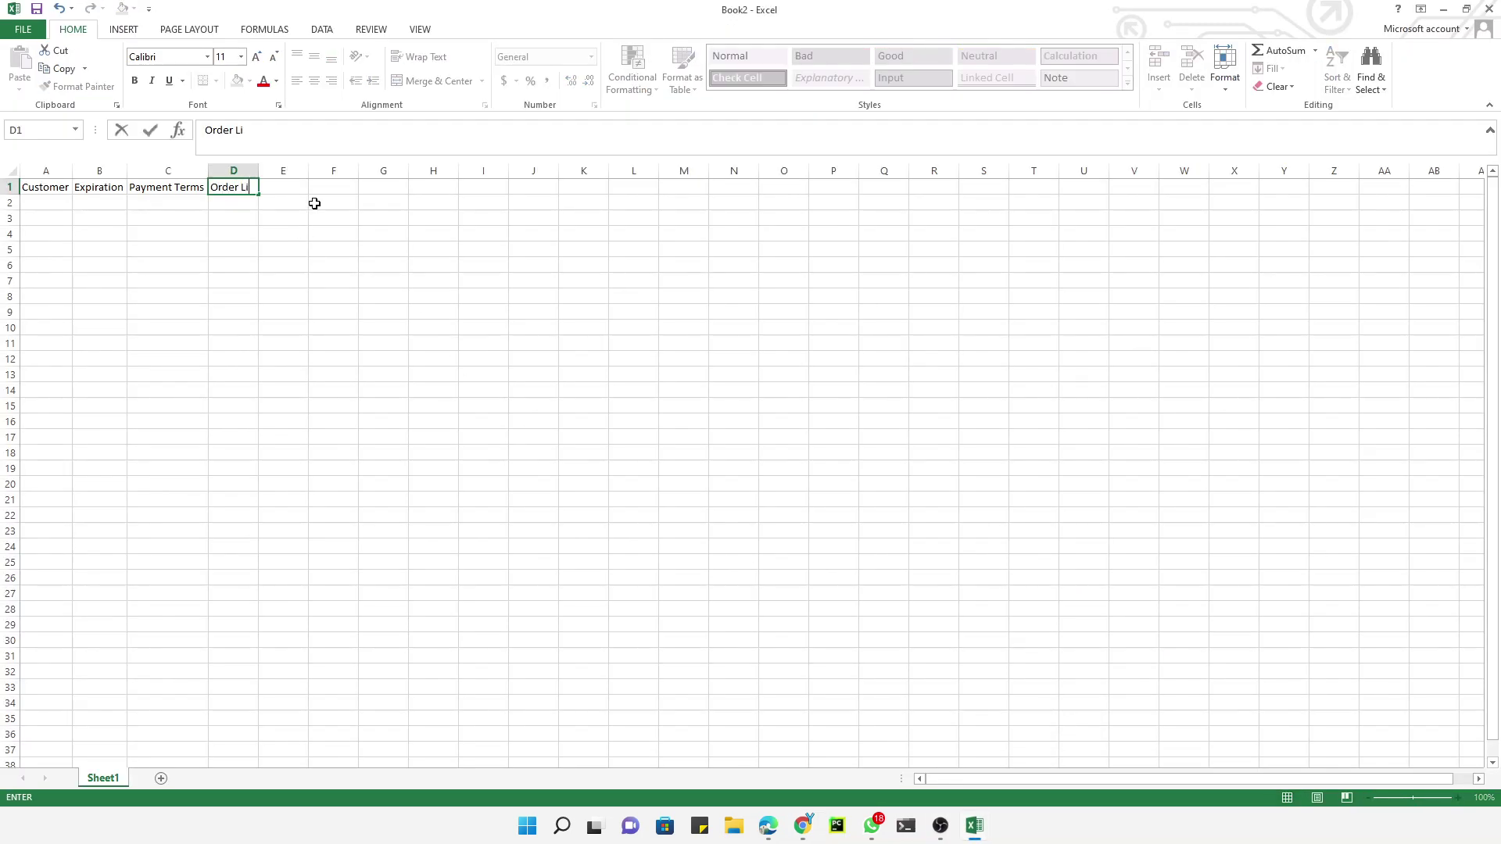
pyautogui.write('nes / Product')
pyautogui.press('Return')
pyautogui.press('Return')
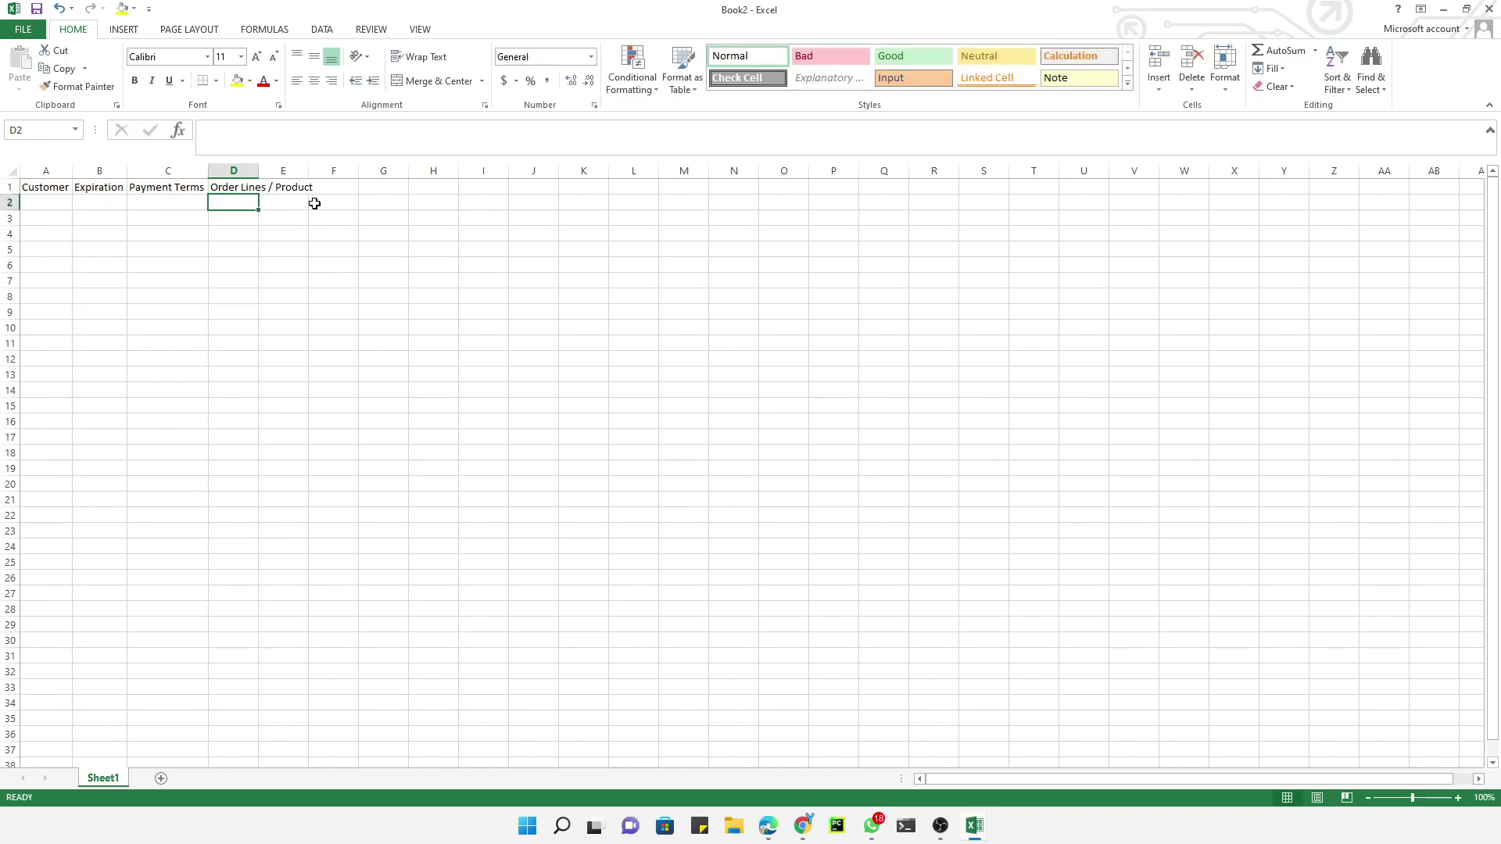
pyautogui.press('Up')
pyautogui.press('Up')
pyautogui.press('Right')
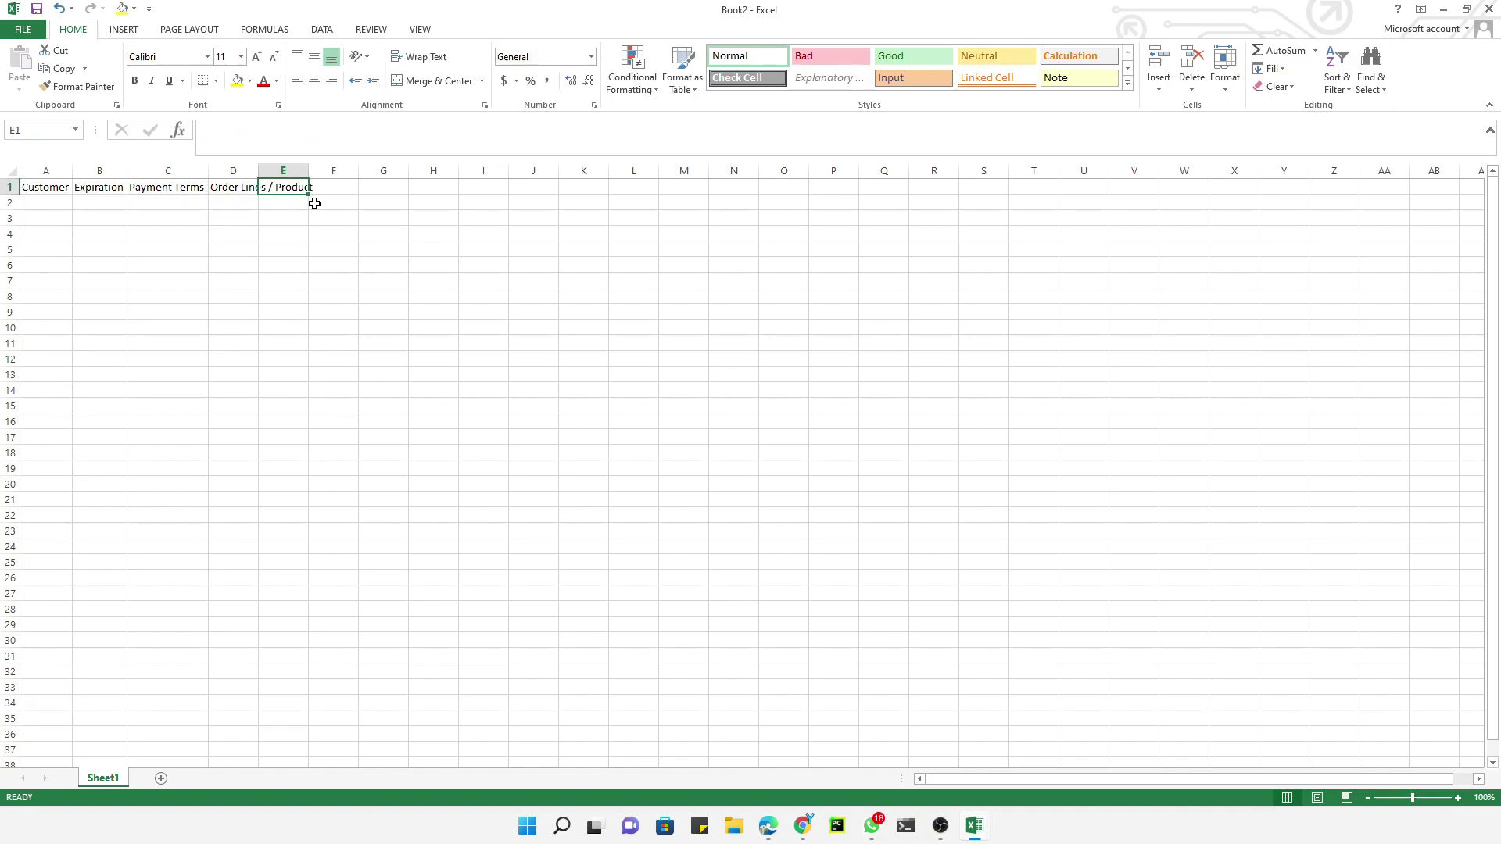
# Add the headers 'Order Lines / Description' in E1 and 'Order Lines / Quantity' in F1
pyautogui.write('Order Lines / Description')
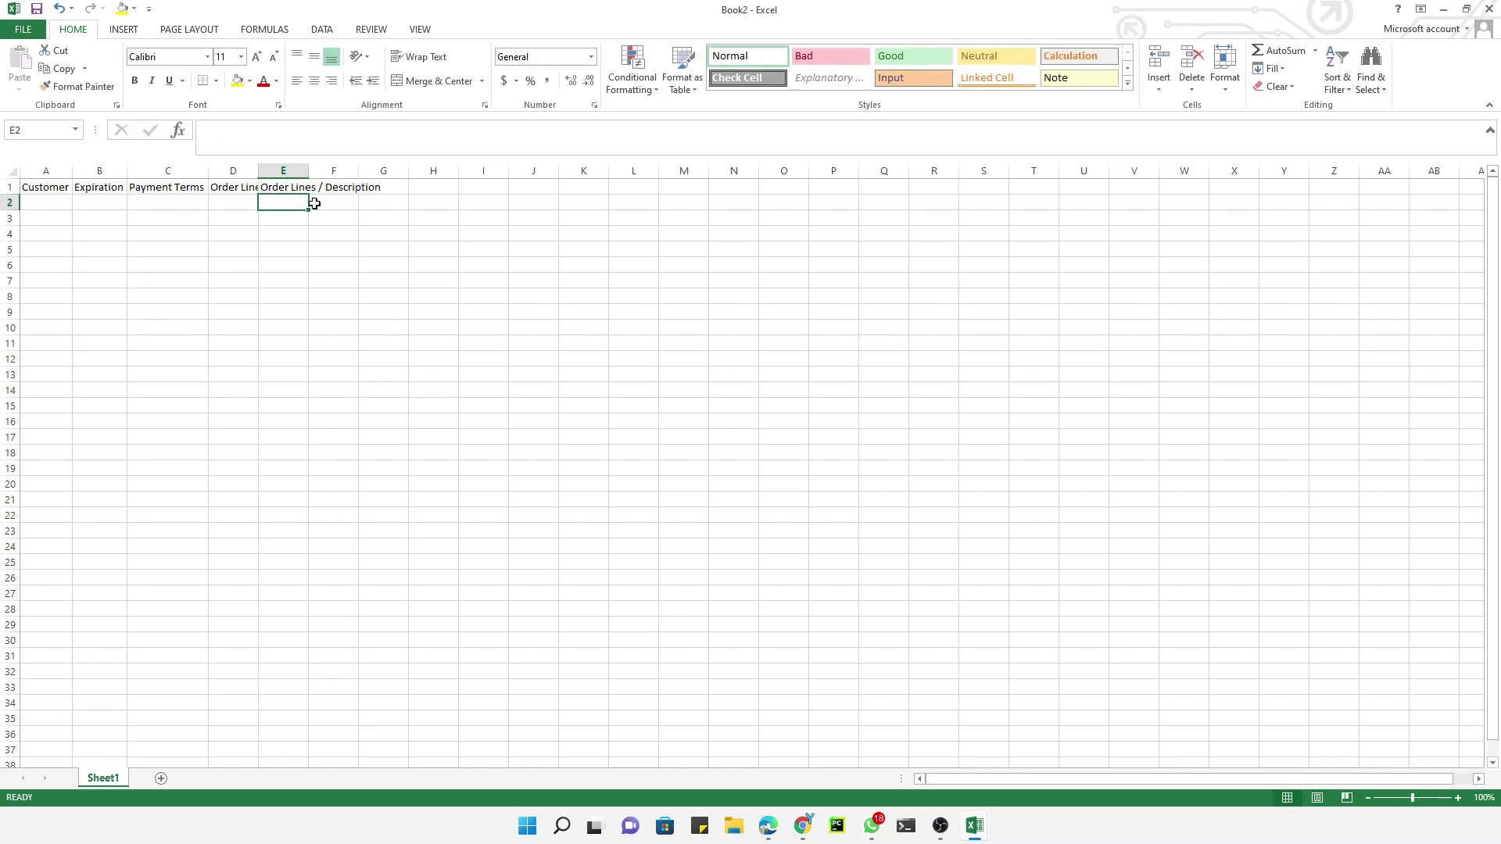
pyautogui.click(798, 813)
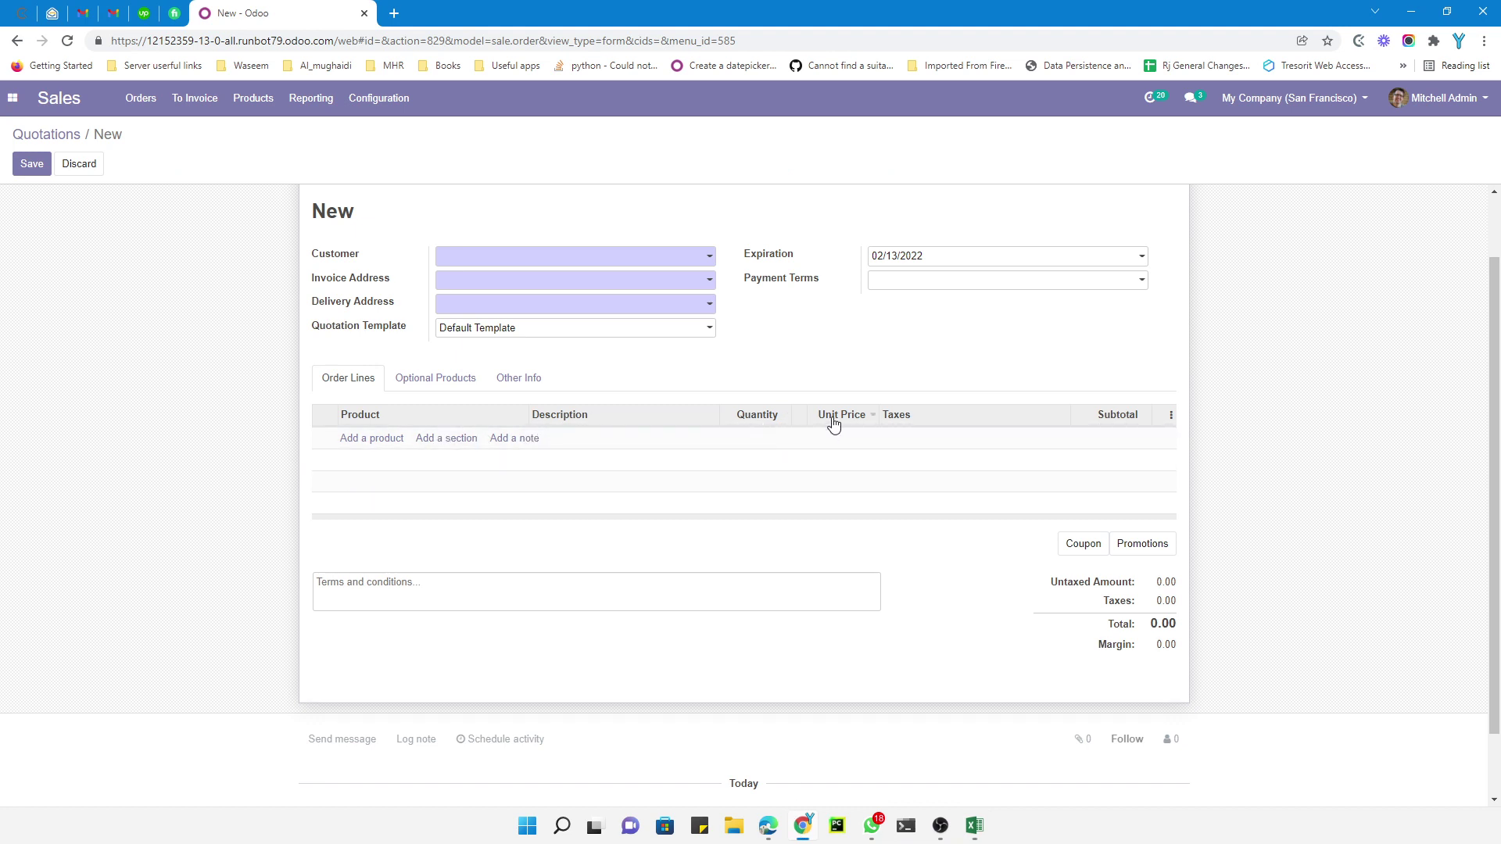
pyautogui.click(974, 825)
pyautogui.click(1031, 735)
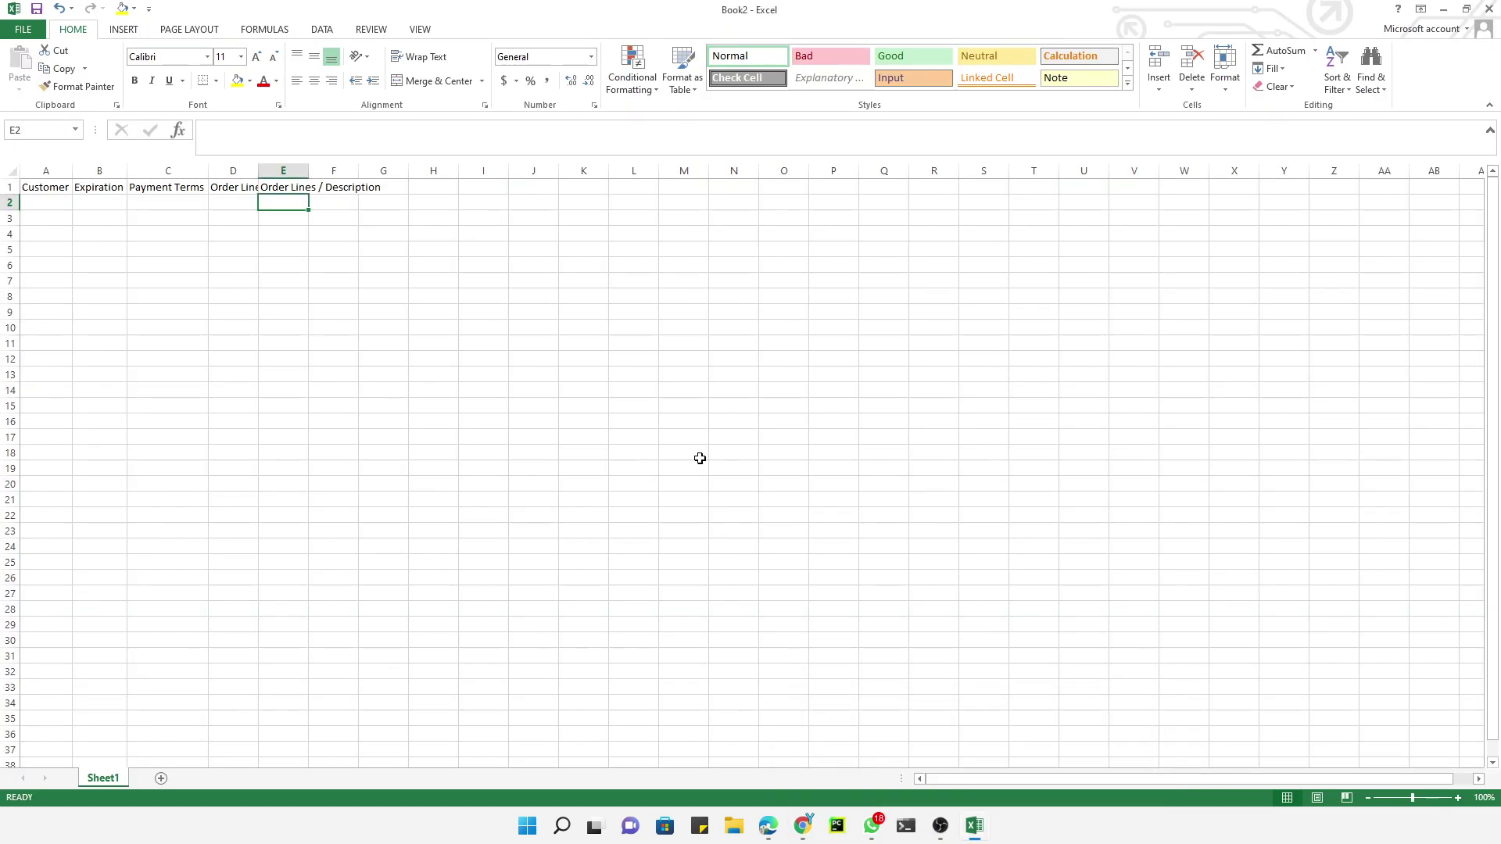
pyautogui.press('Up')
pyautogui.press('Right')
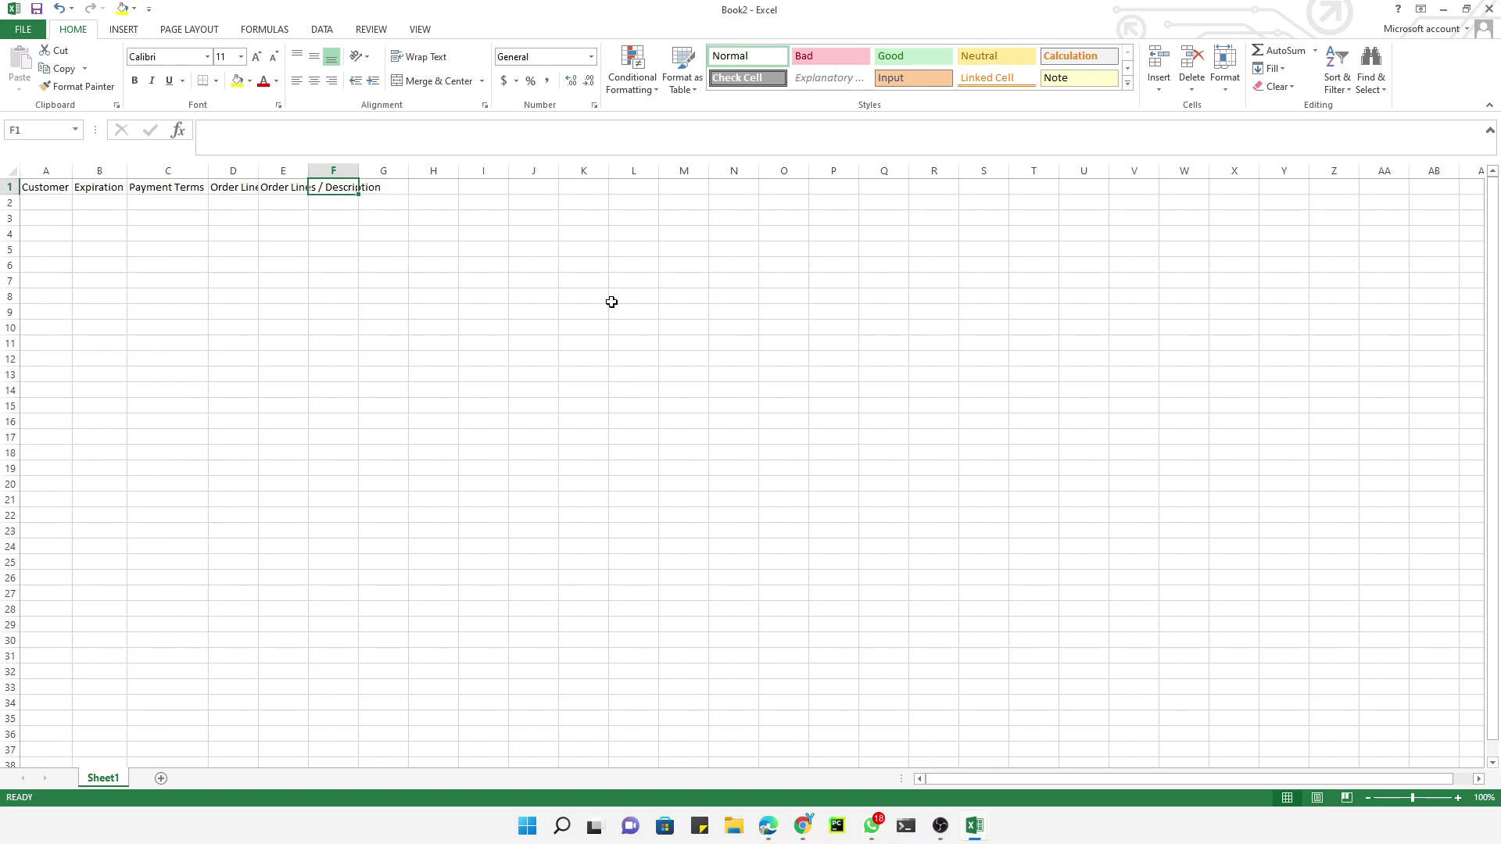
pyautogui.write('Order L')
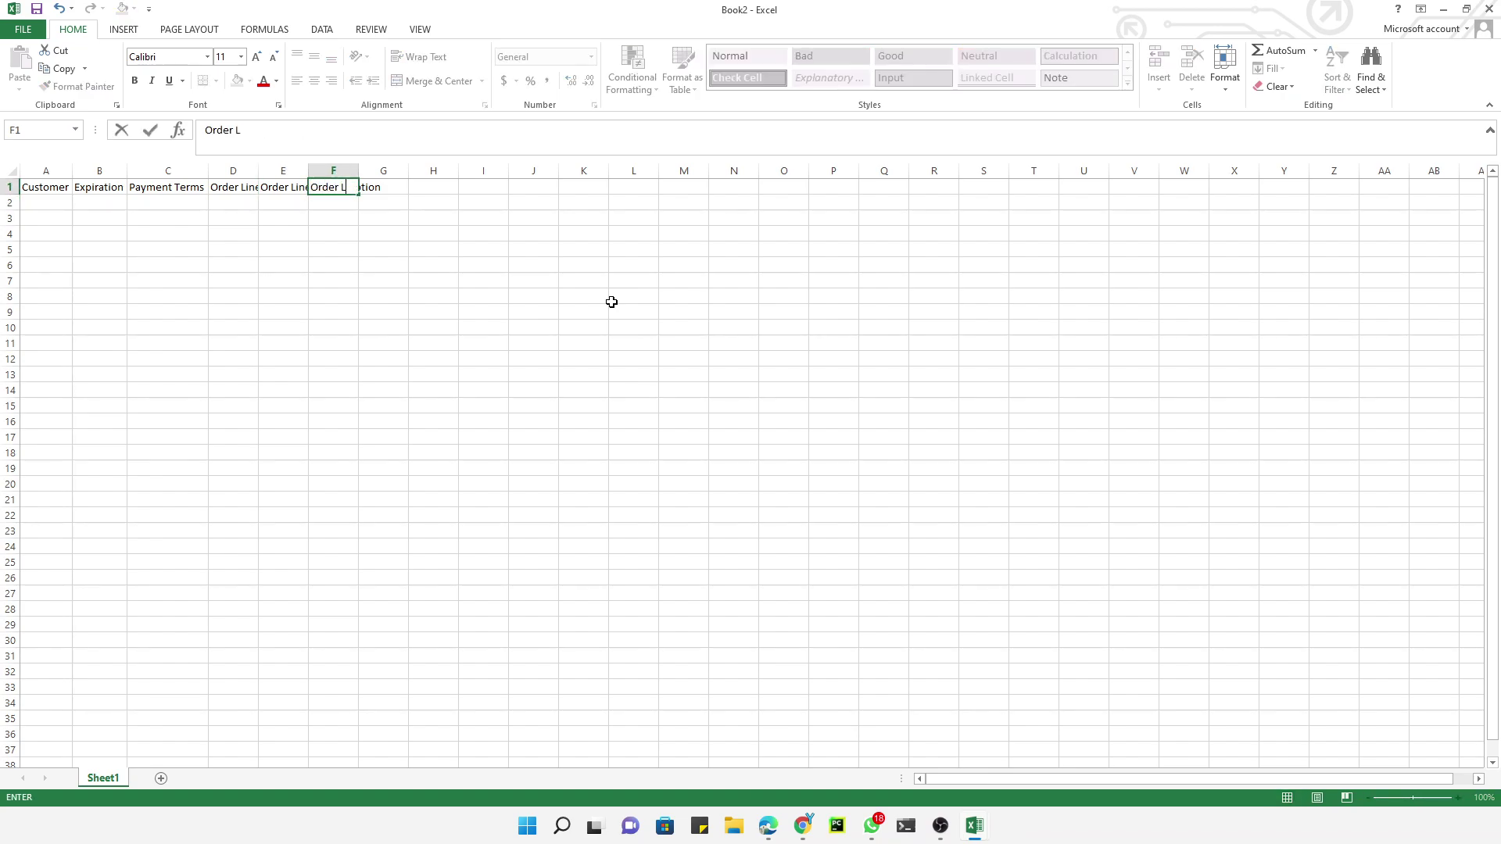
pyautogui.write('ines / qu')
pyautogui.press('BackSpace')
pyautogui.press('BackSpace')
pyautogui.press('BackSpace')
pyautogui.press('BackSpace')
pyautogui.press('BackSpace')
pyautogui.press('BackSpace')
pyautogui.write('Quantity')
pyautogui.press('Return')
# Add the header 'Order Lines / Unit Price' in cell G1
pyautogui.press('Right')
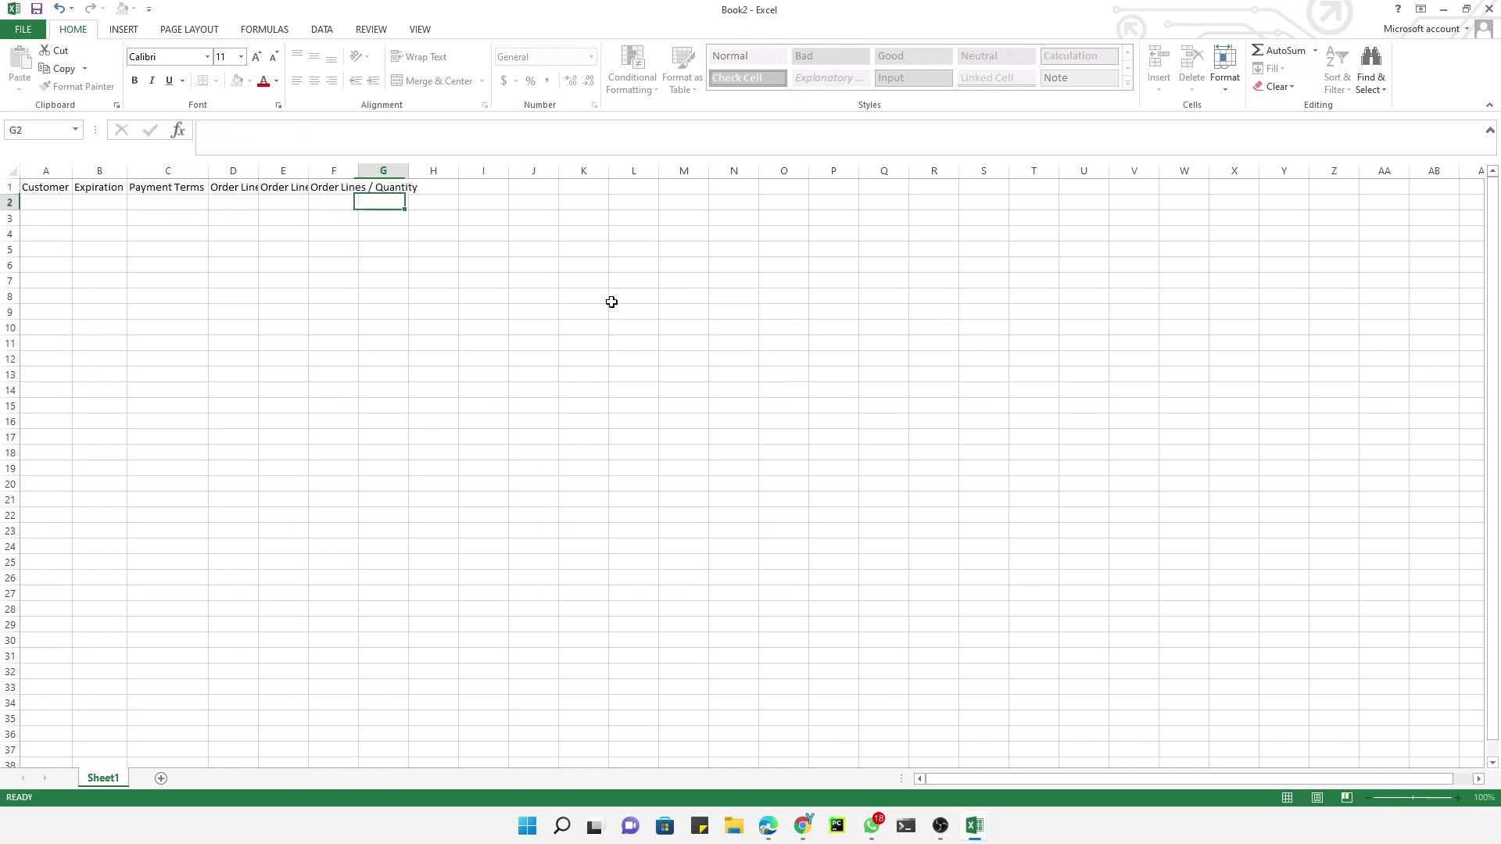
pyautogui.press('Right')
pyautogui.press('Down')
pyautogui.press('Left')
pyautogui.press('Up')
pyautogui.press('Up')
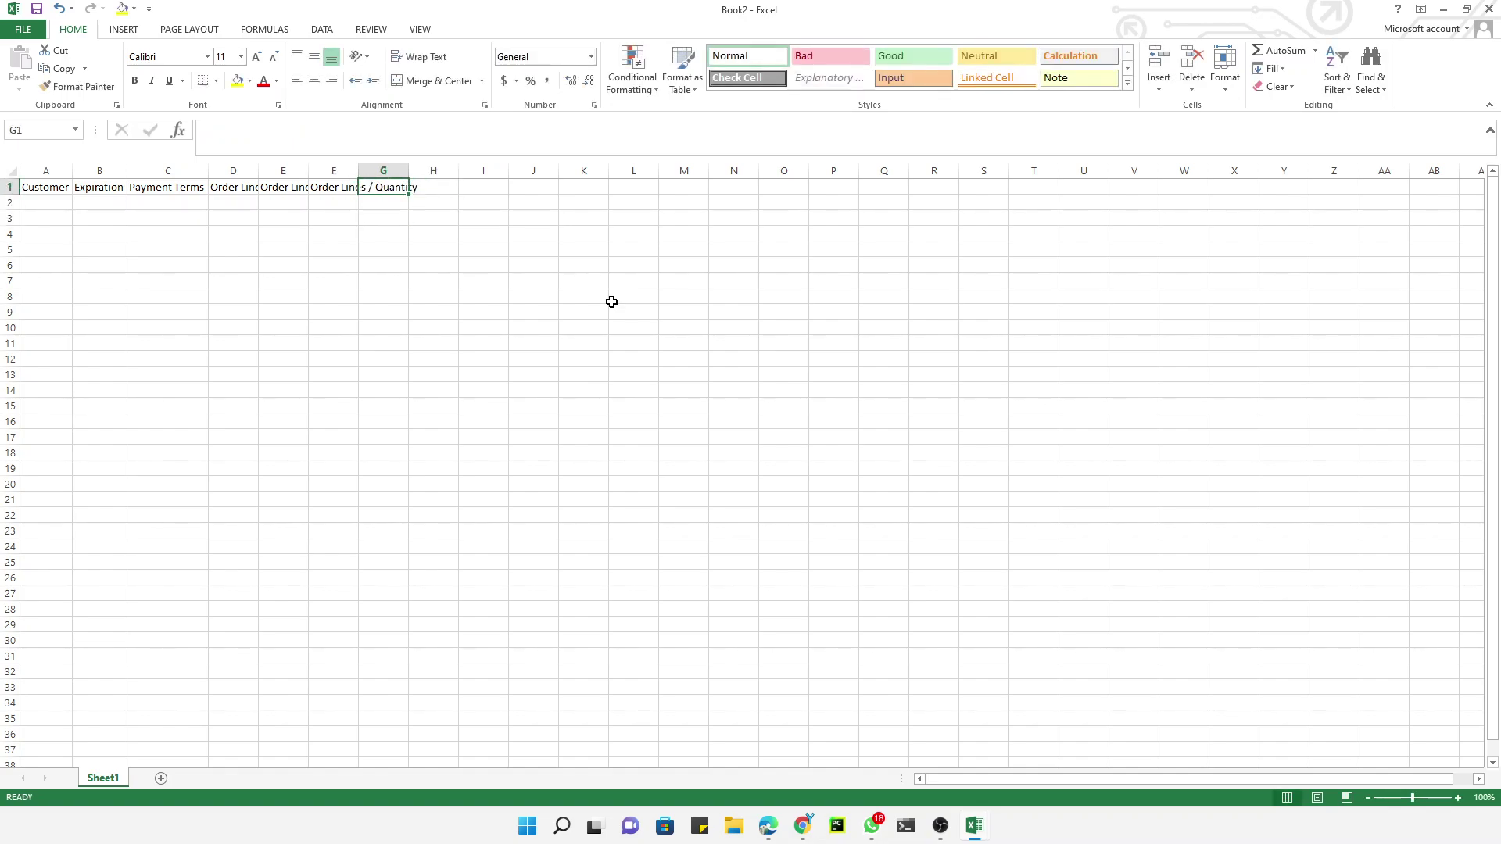
pyautogui.write('Order Lines / Unit Price')
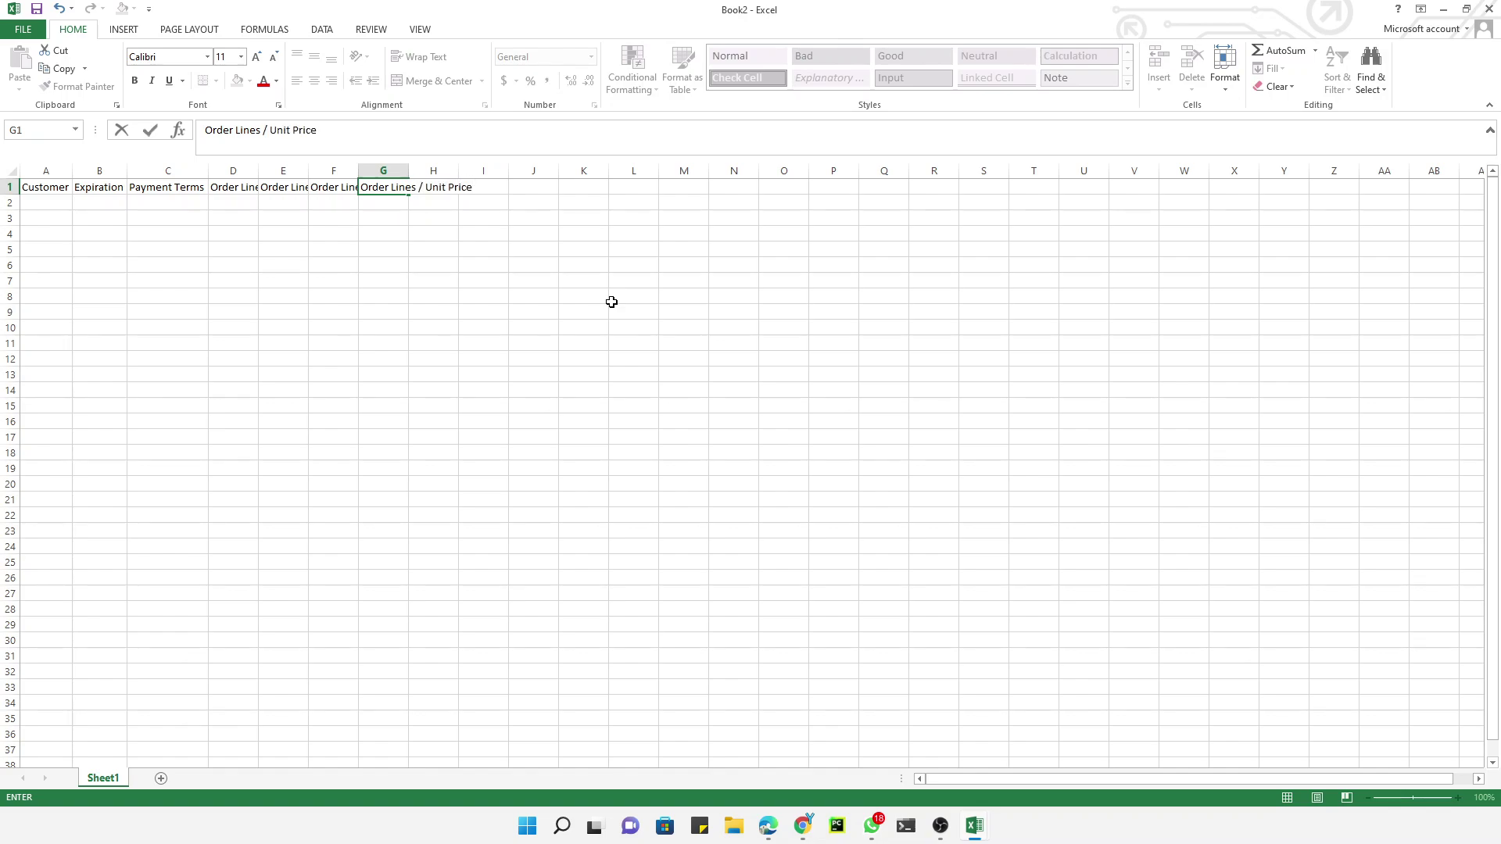
pyautogui.press('Tab')
pyautogui.press('Down')
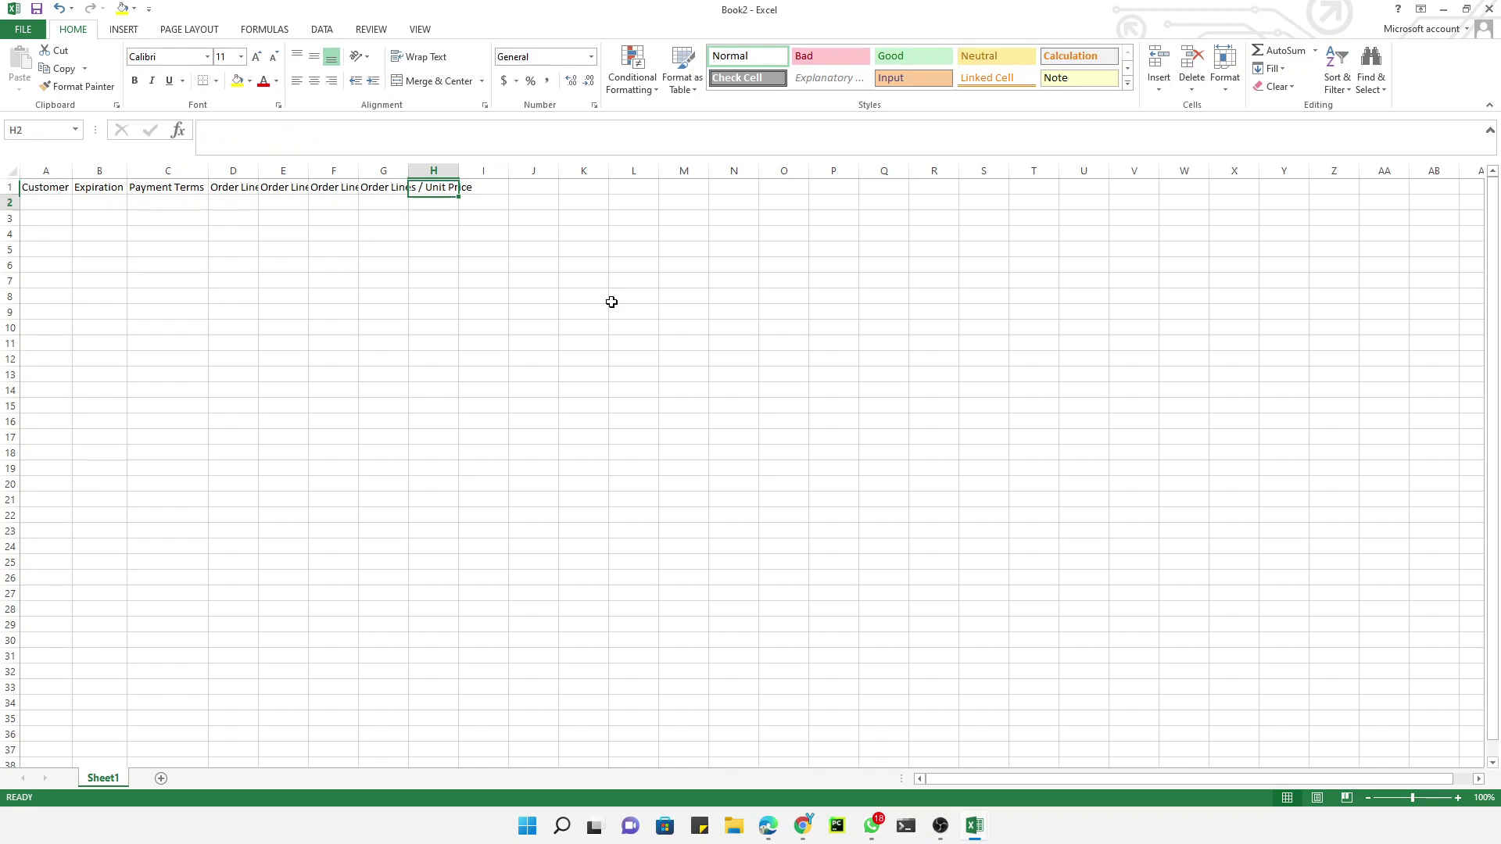
# Autofit every column of the sheet to its header width
pyautogui.click(8, 166)
pyautogui.doubleClick(71, 169)
pyautogui.click(480, 187)
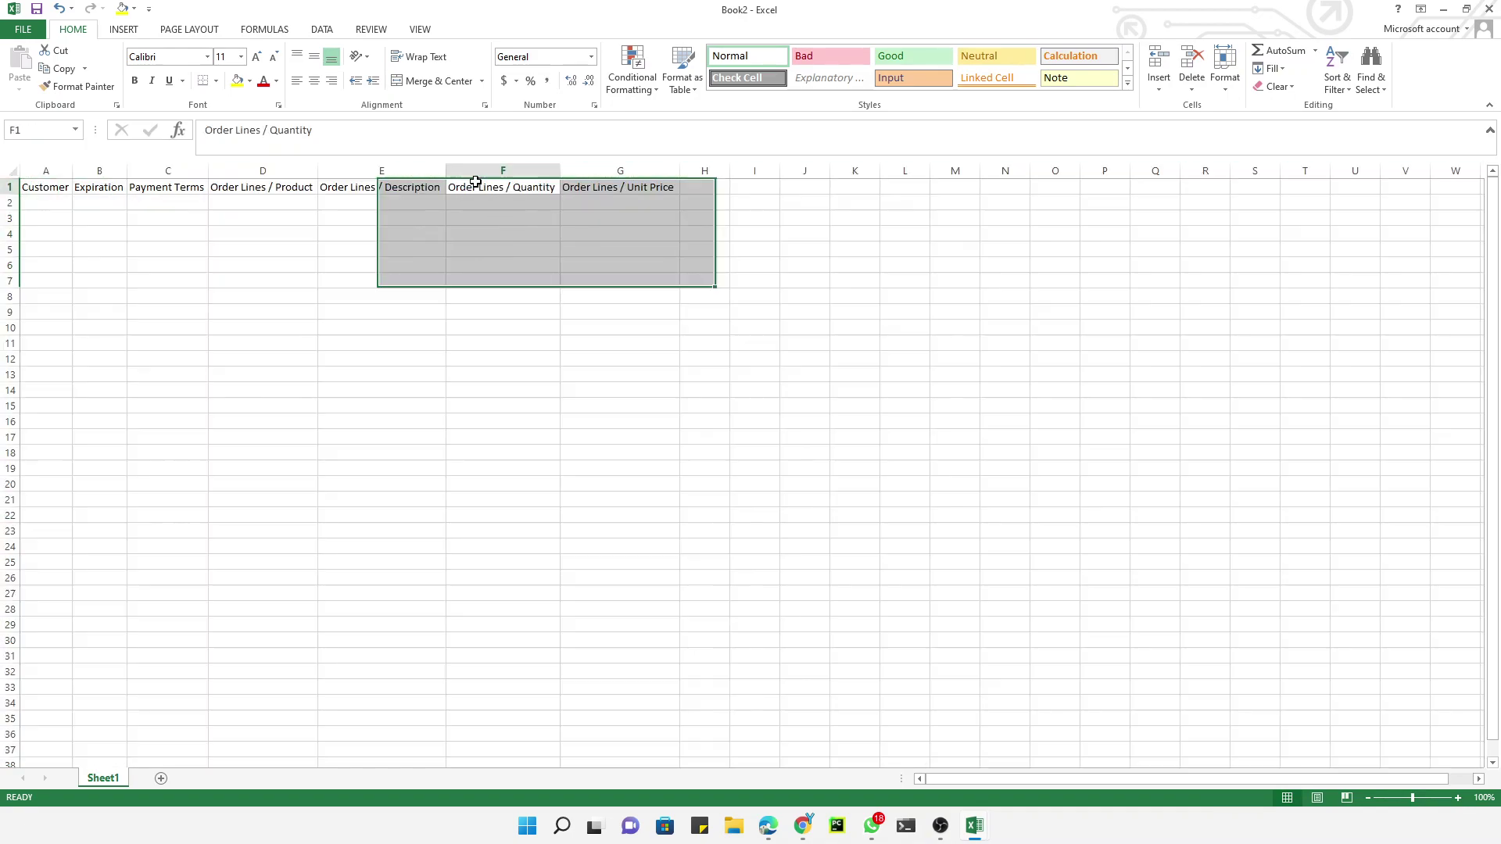
pyautogui.click(32, 202)
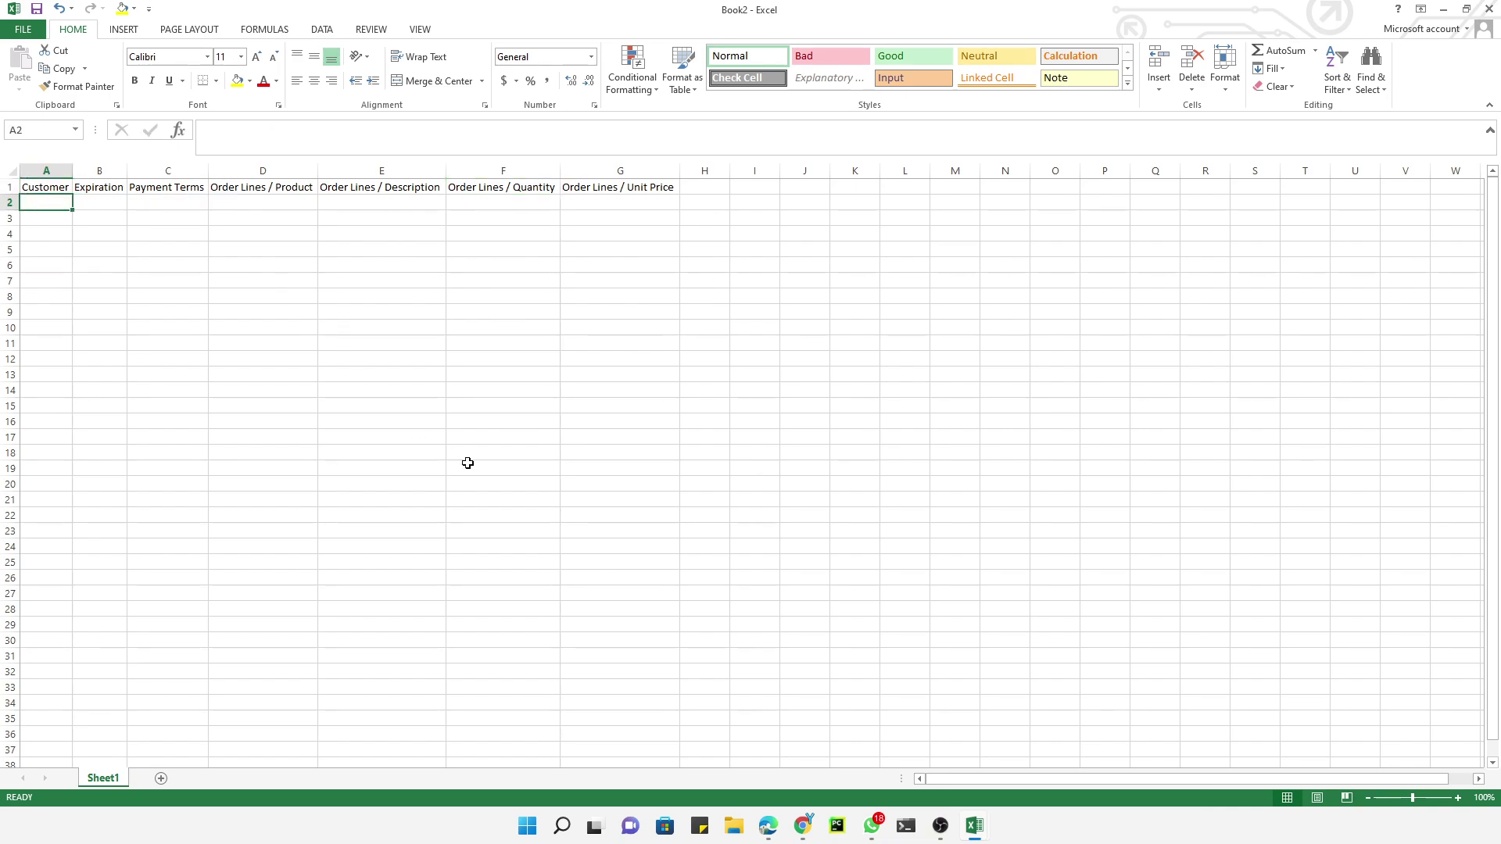
# Choose Azure Interior as the customer and paste it into A2, widening column A
pyautogui.click(806, 833)
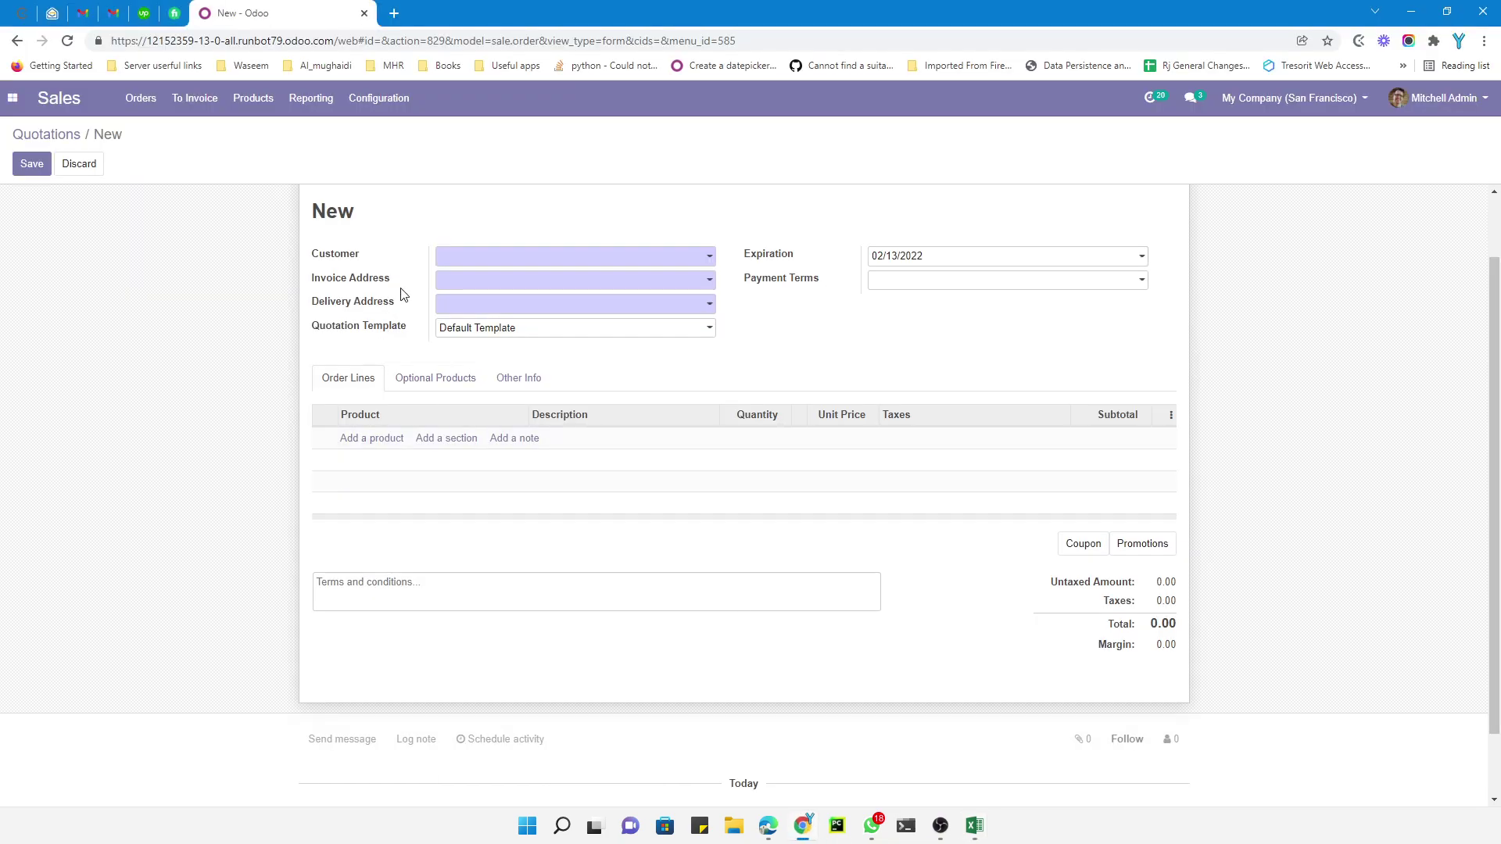
pyautogui.click(459, 258)
pyautogui.click(487, 304)
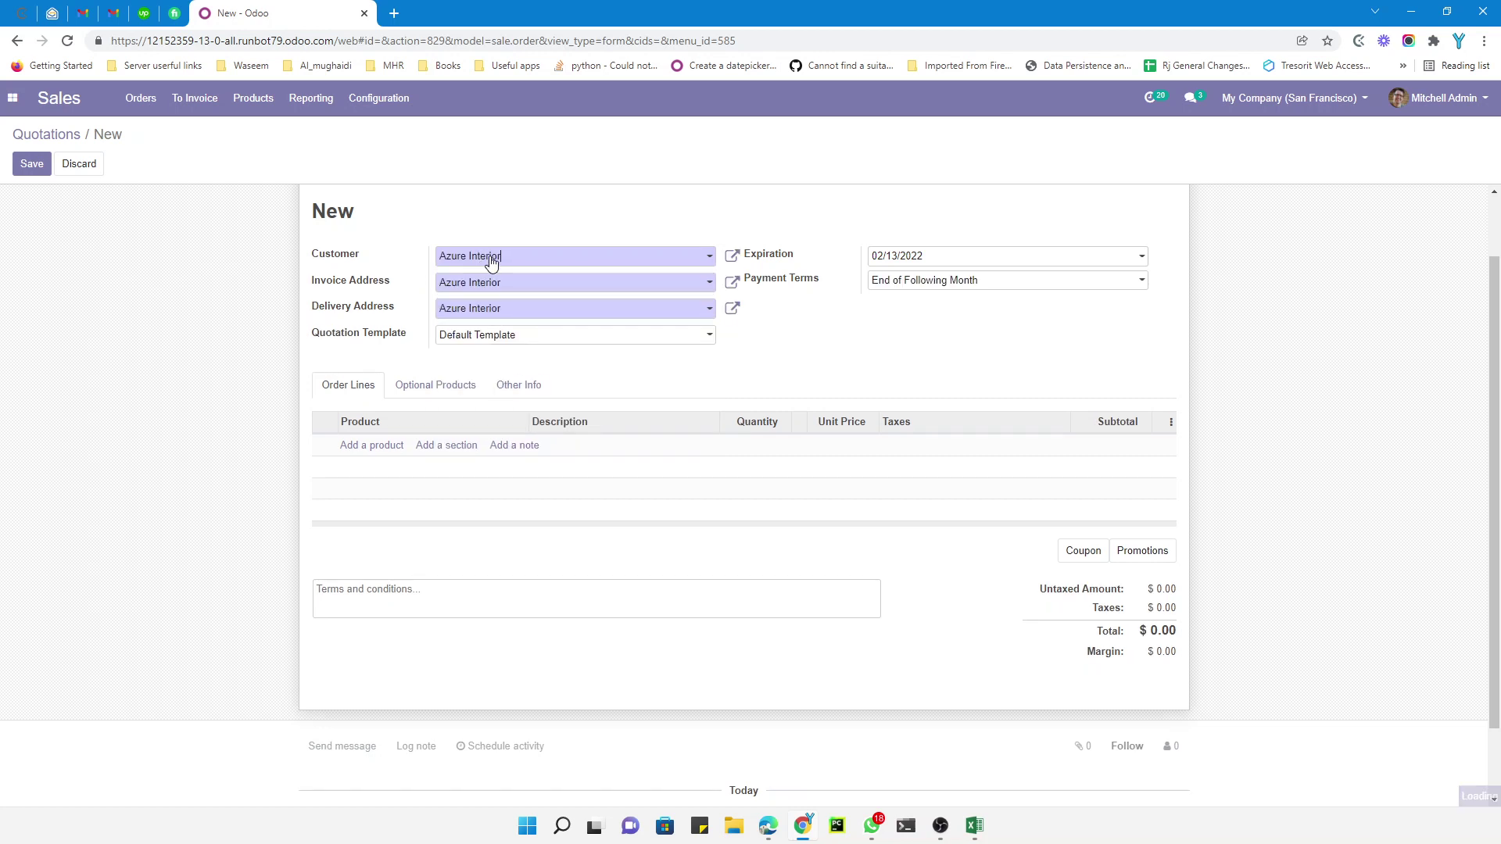
pyautogui.moveTo(505, 259); pyautogui.dragTo(407, 265)
pyautogui.hotkey('ctrl', 'c')
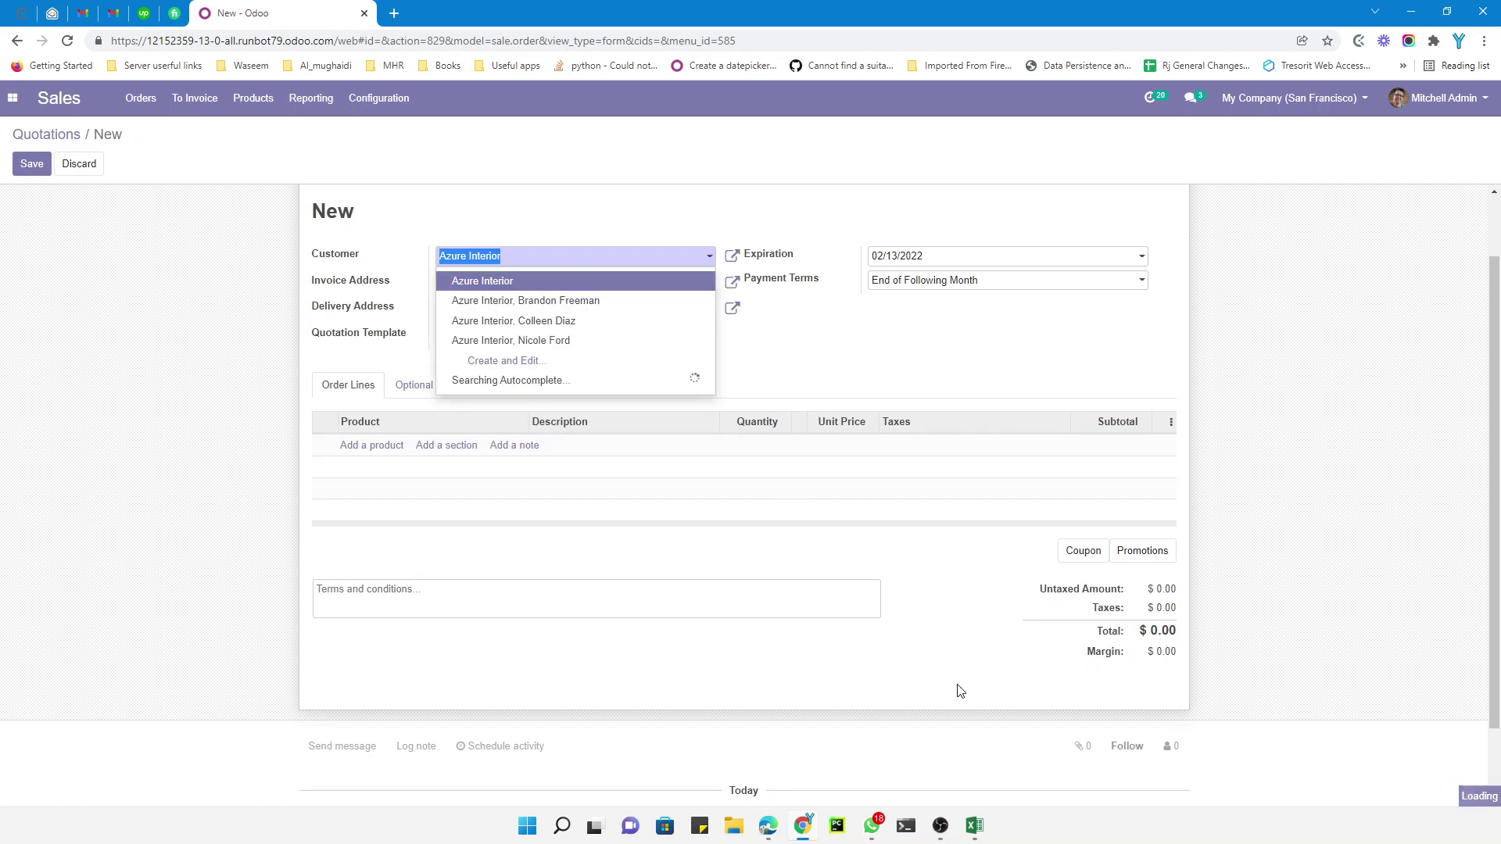
pyautogui.click(973, 826)
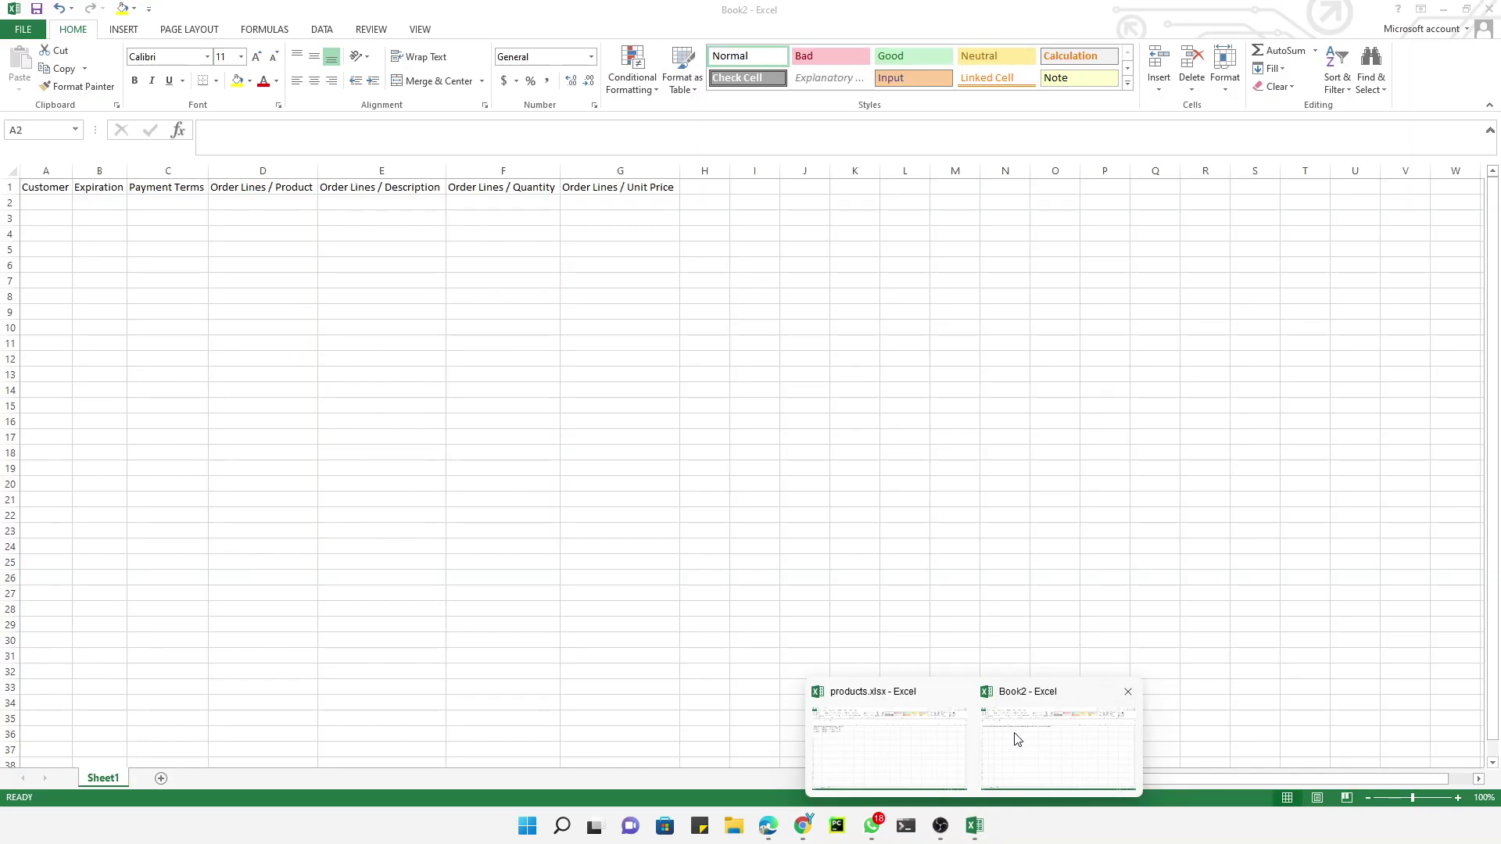
pyautogui.click(1017, 740)
pyautogui.hotkey('ctrl', 'v')
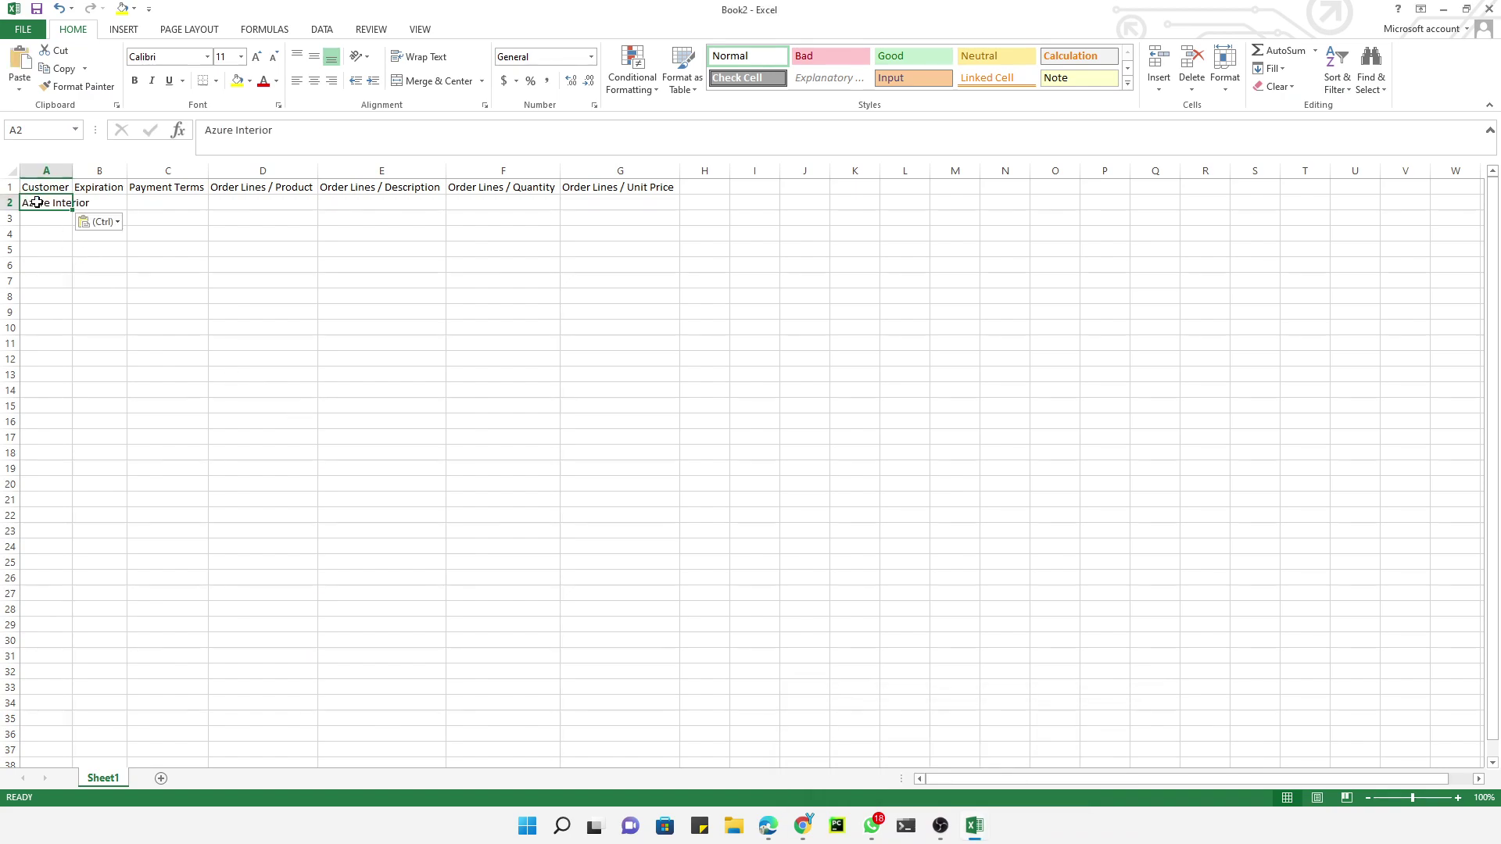
pyautogui.doubleClick(69, 171)
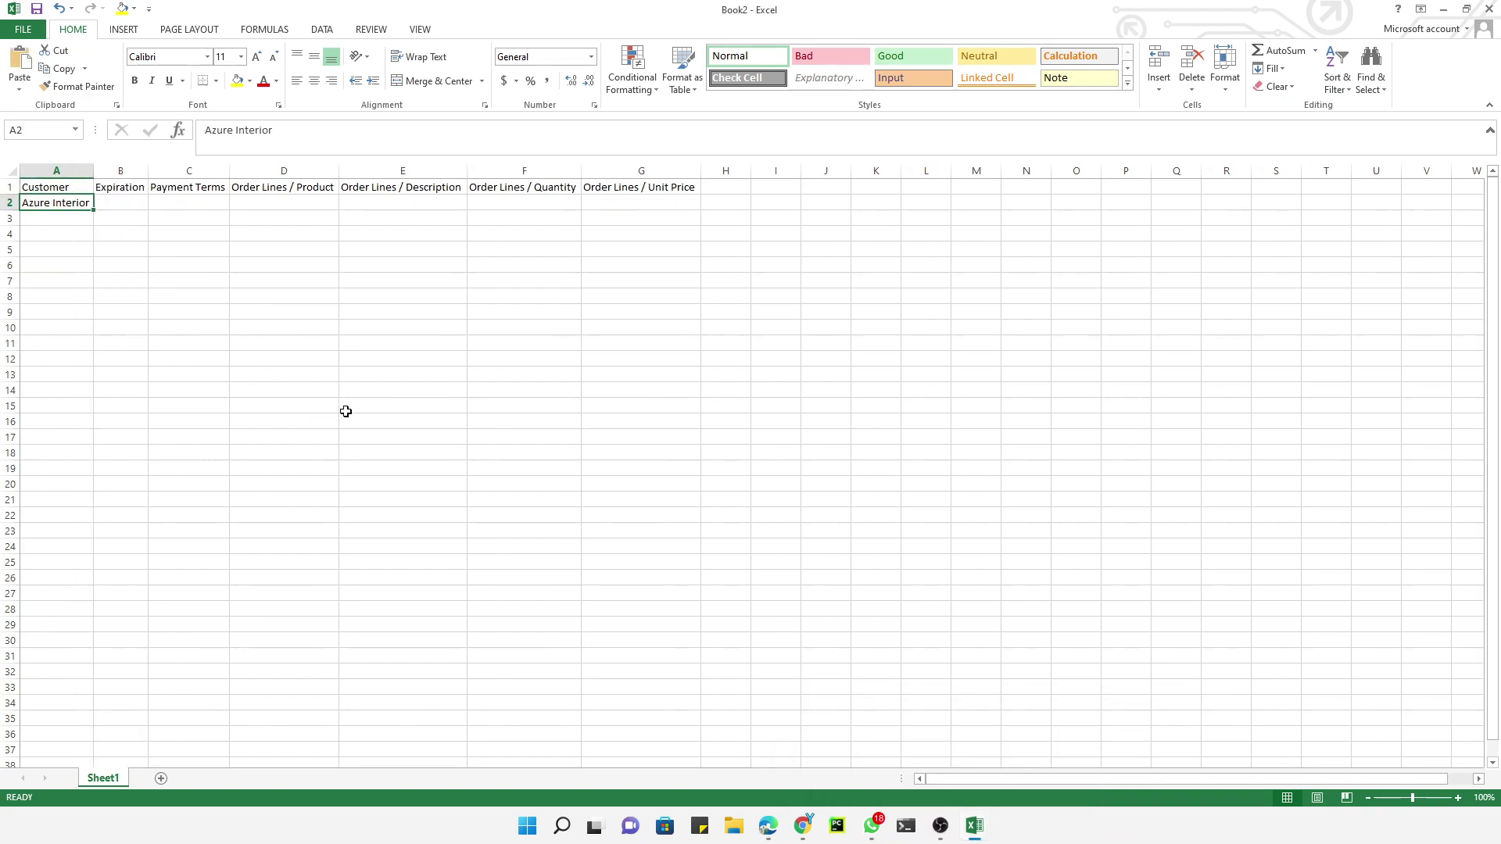
# Check the quotation's expiration date 02/13/2022, then return to Excel
pyautogui.click(803, 826)
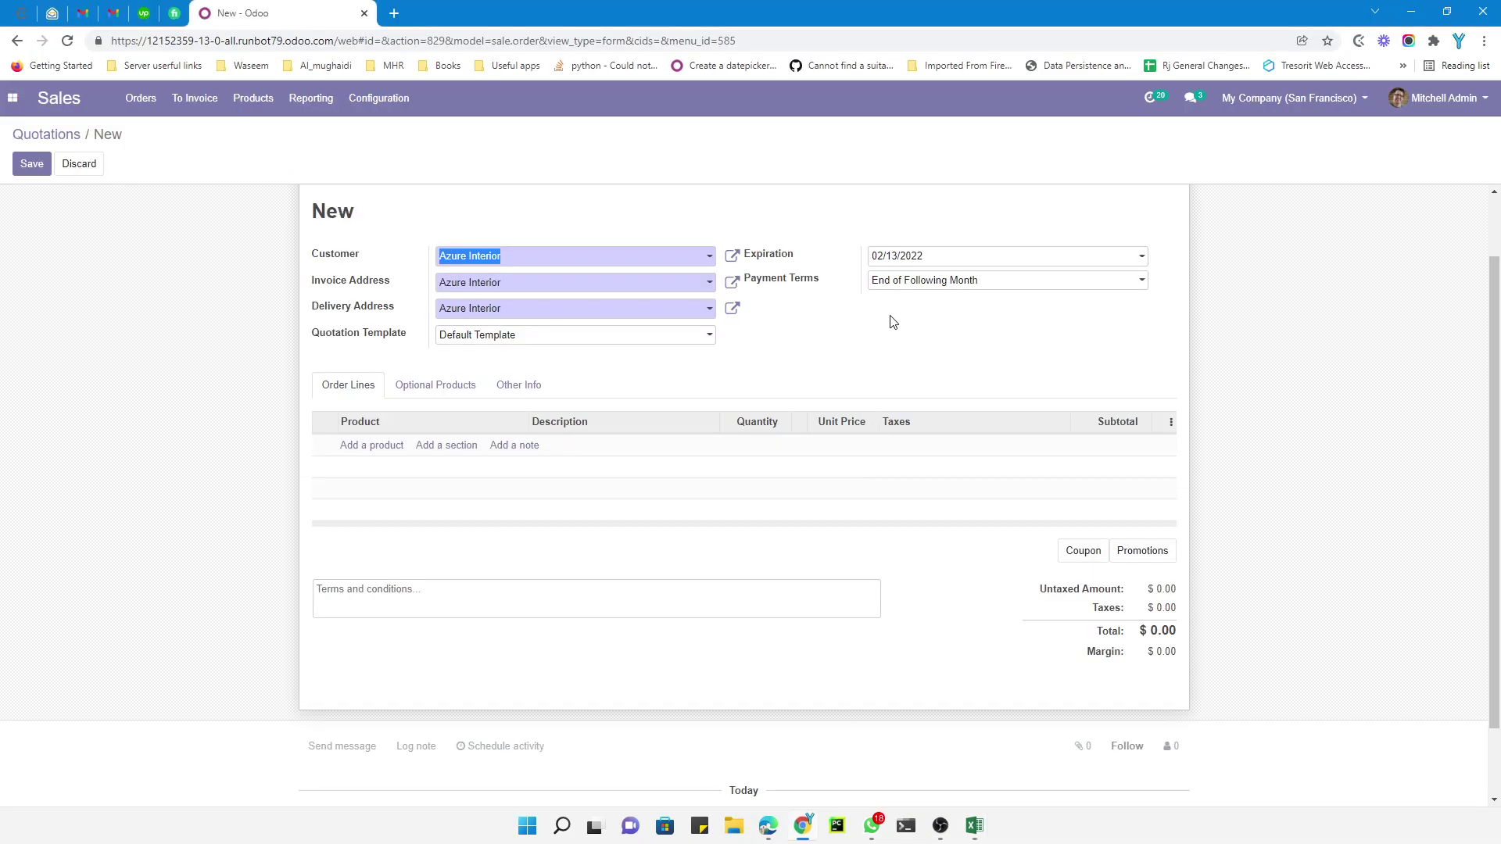
pyautogui.click(927, 255)
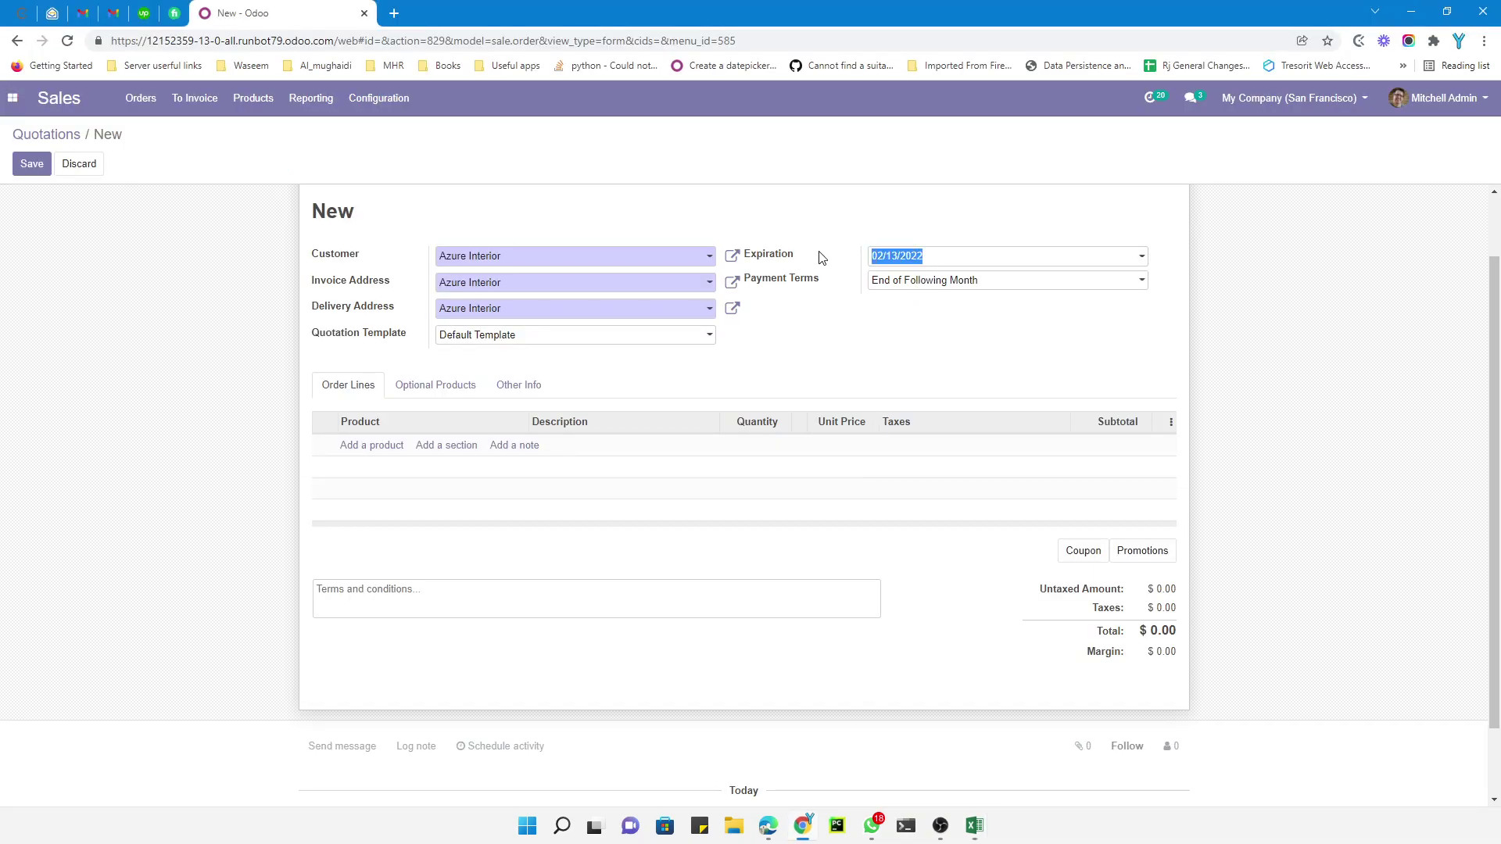
pyautogui.click(974, 826)
pyautogui.click(966, 723)
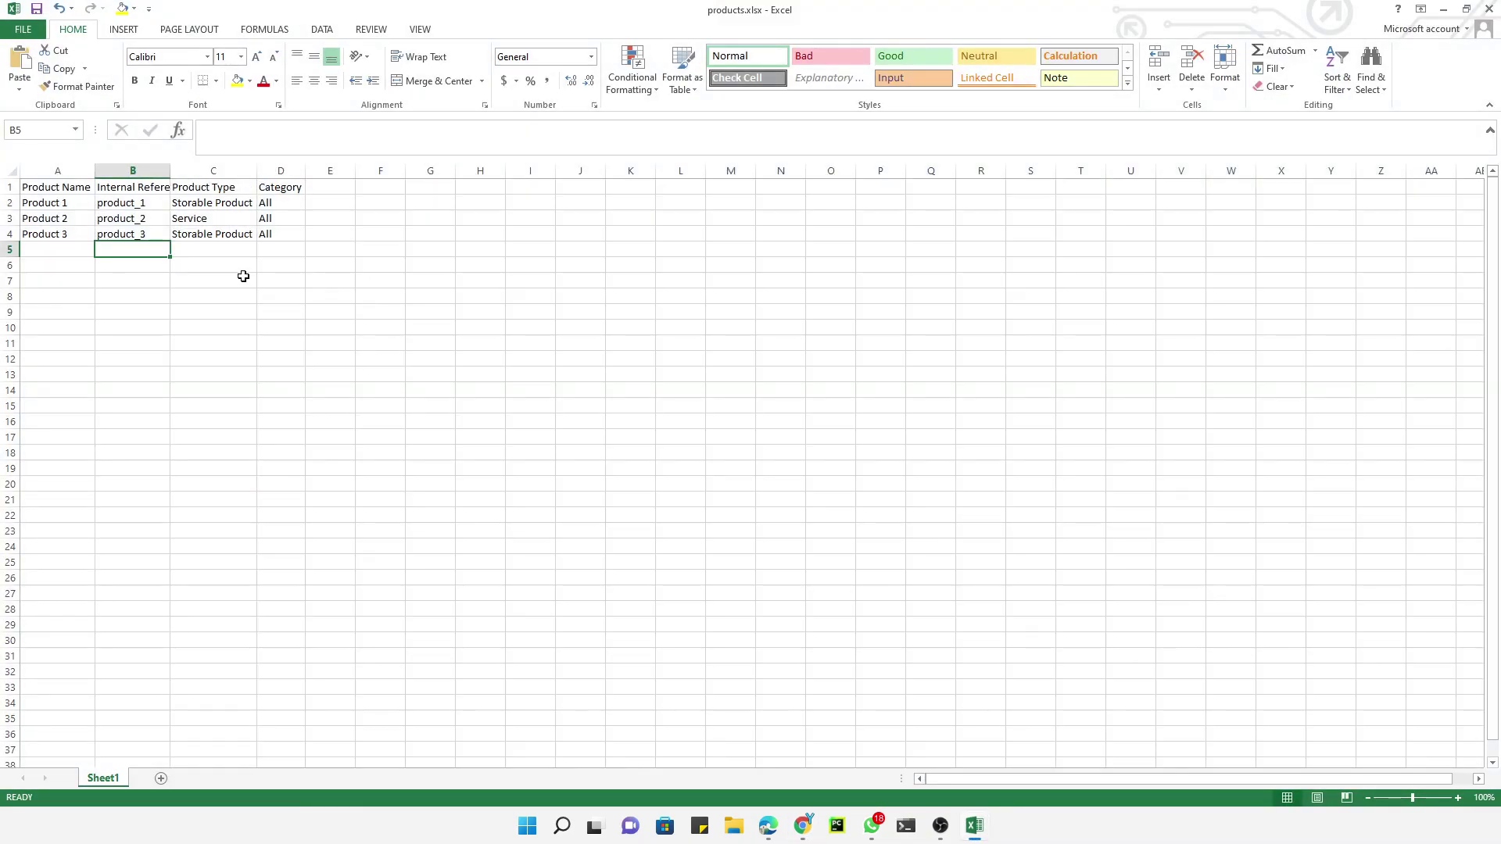
pyautogui.click(985, 826)
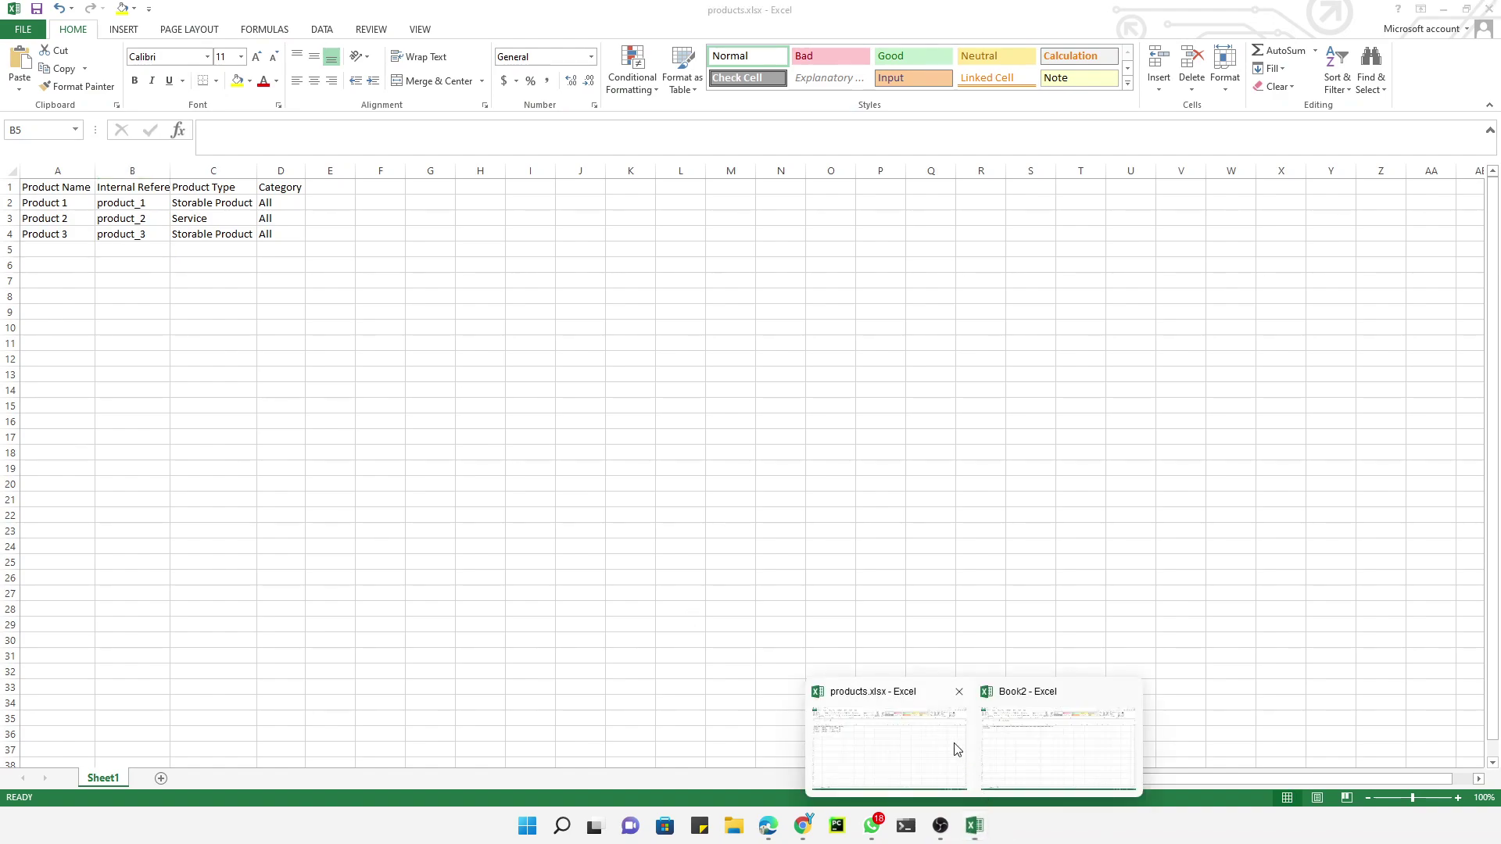
# Enter the expiration date 2/13/2022 in cell B2
pyautogui.click(1048, 742)
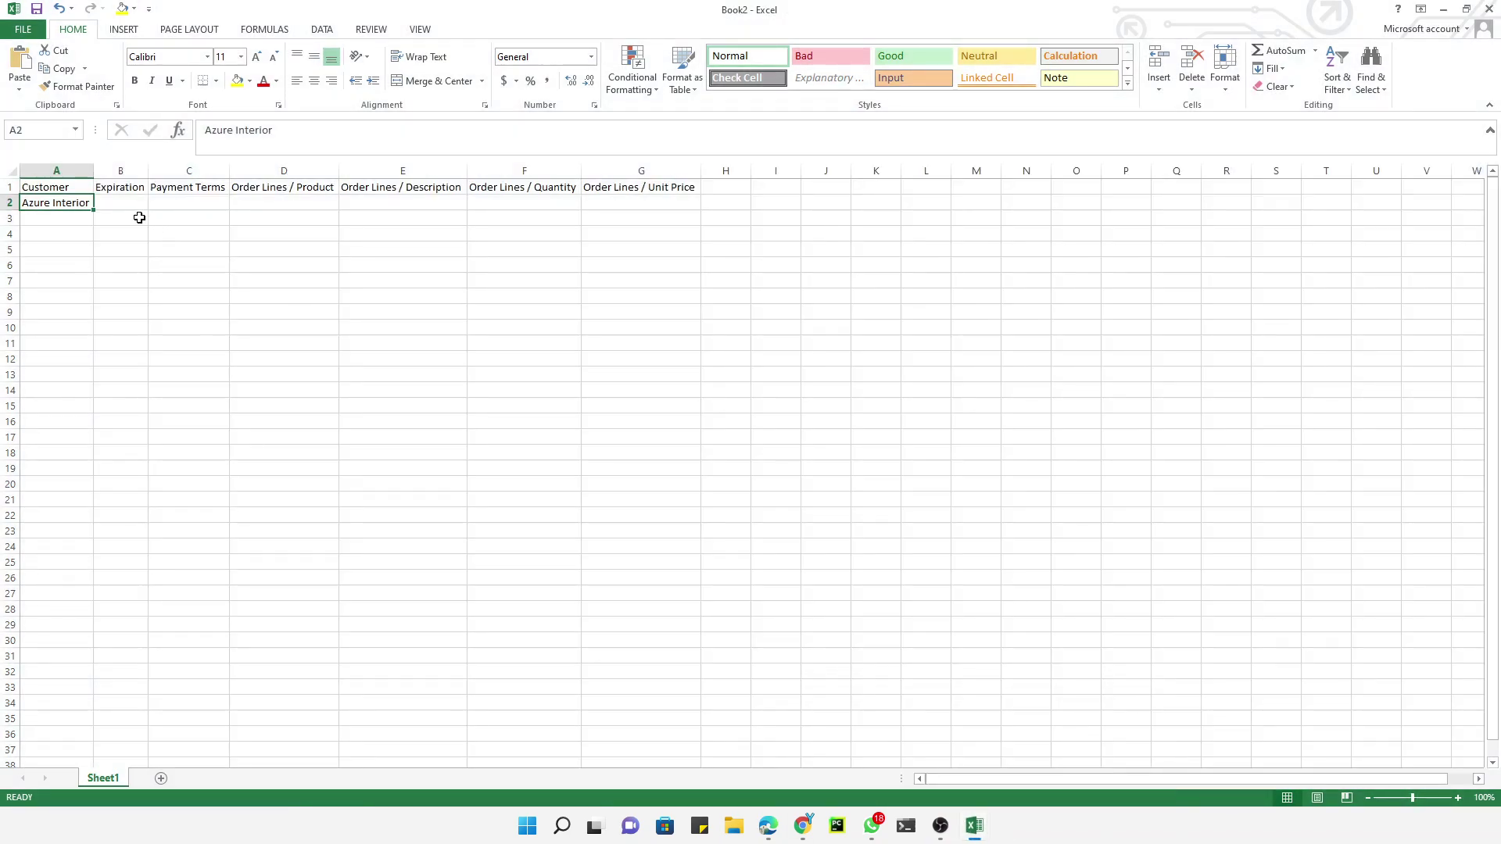
pyautogui.write('2/13/2022')
pyautogui.click(184, 267)
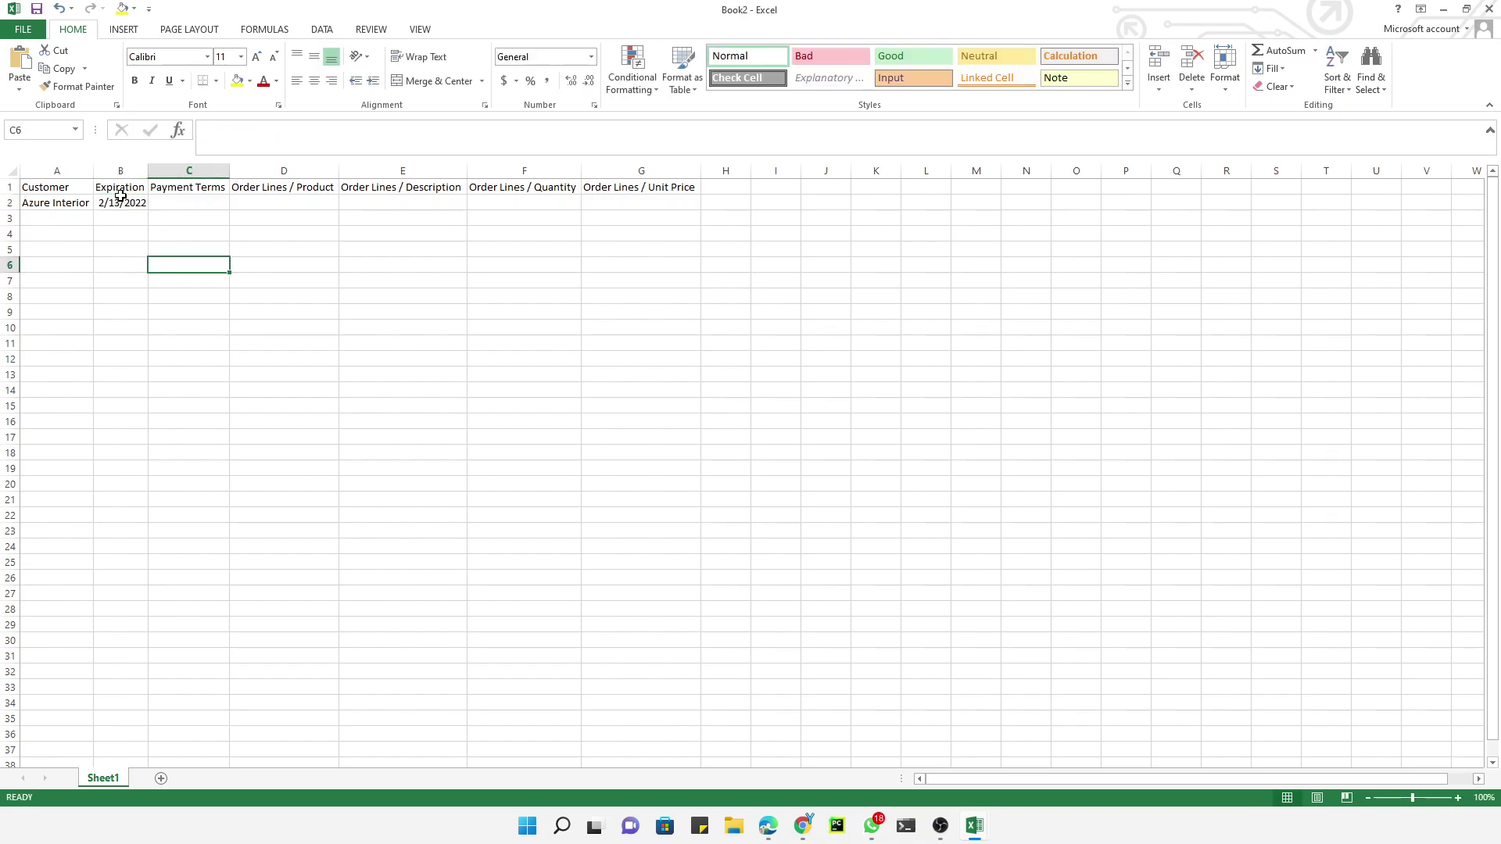
pyautogui.click(122, 202)
# Edit the year in B2 until the date reads 2/13/2023
pyautogui.doubleClick(121, 201)
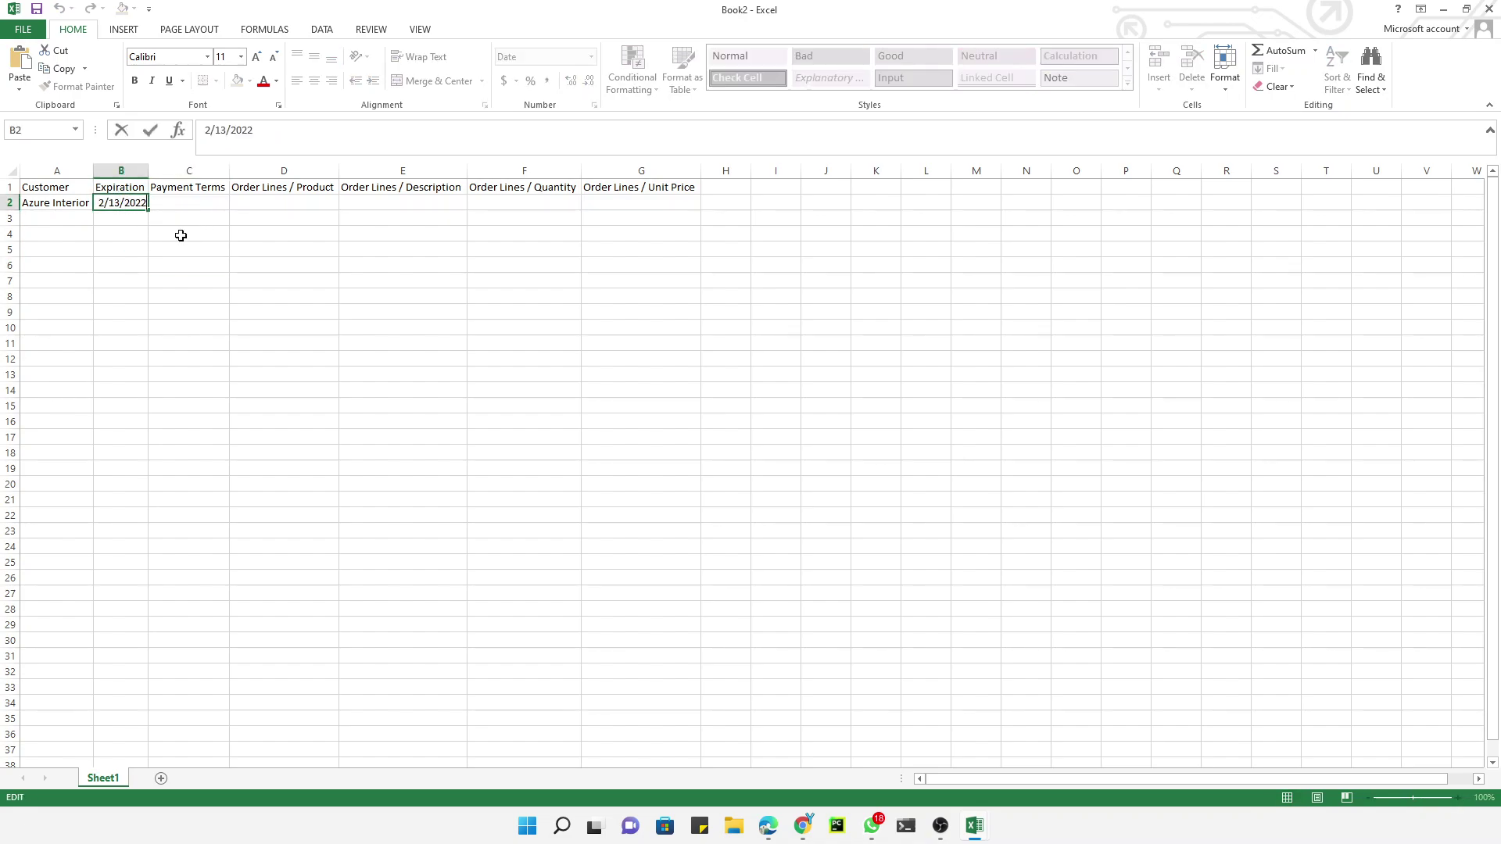
pyautogui.press('BackSpace')
pyautogui.press('Return')
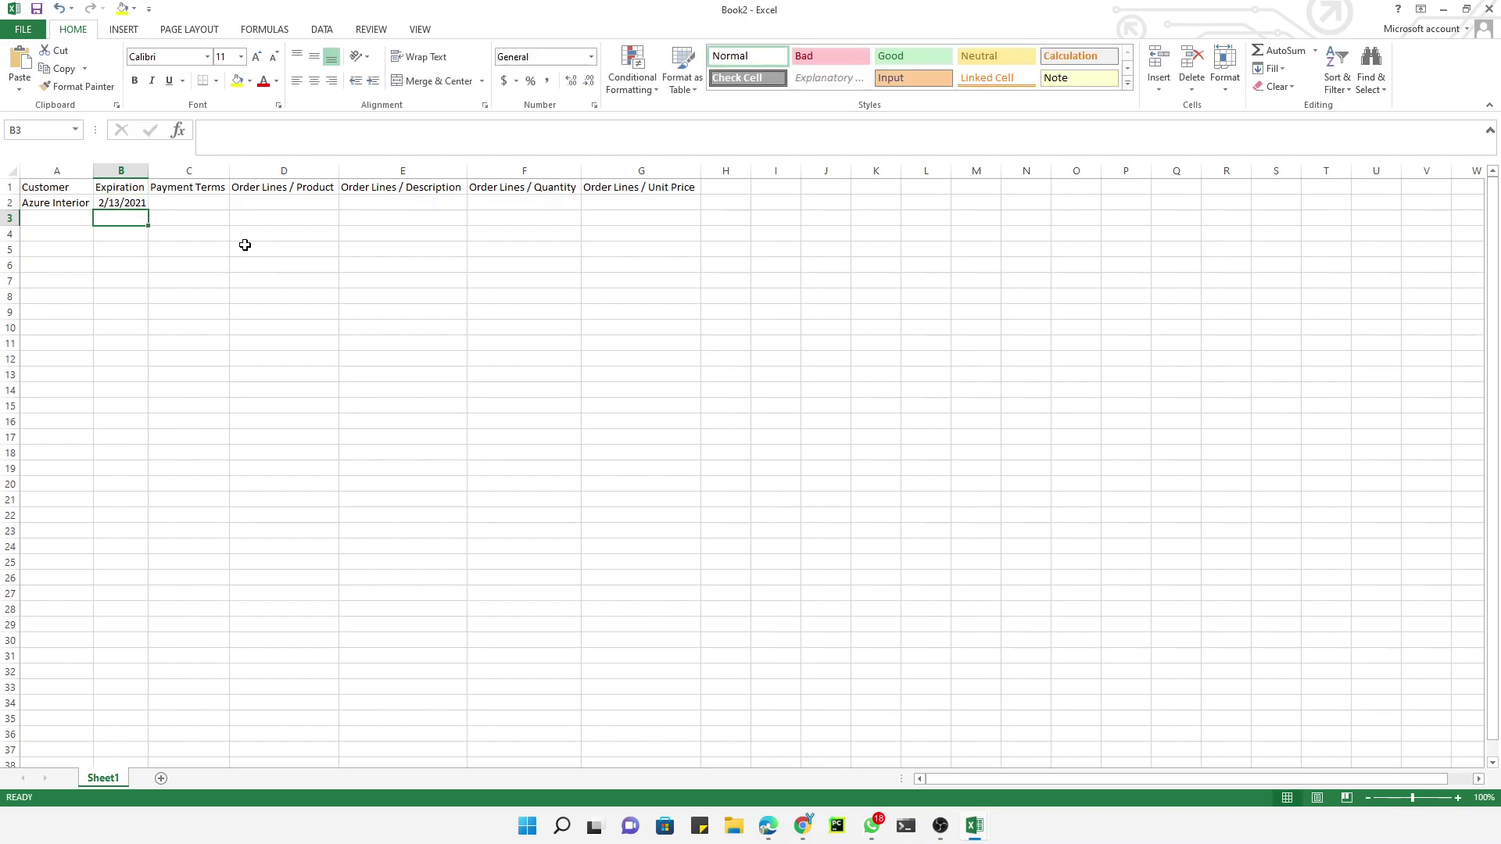
pyautogui.click(130, 200)
pyautogui.click(132, 192)
pyautogui.doubleClick(133, 204)
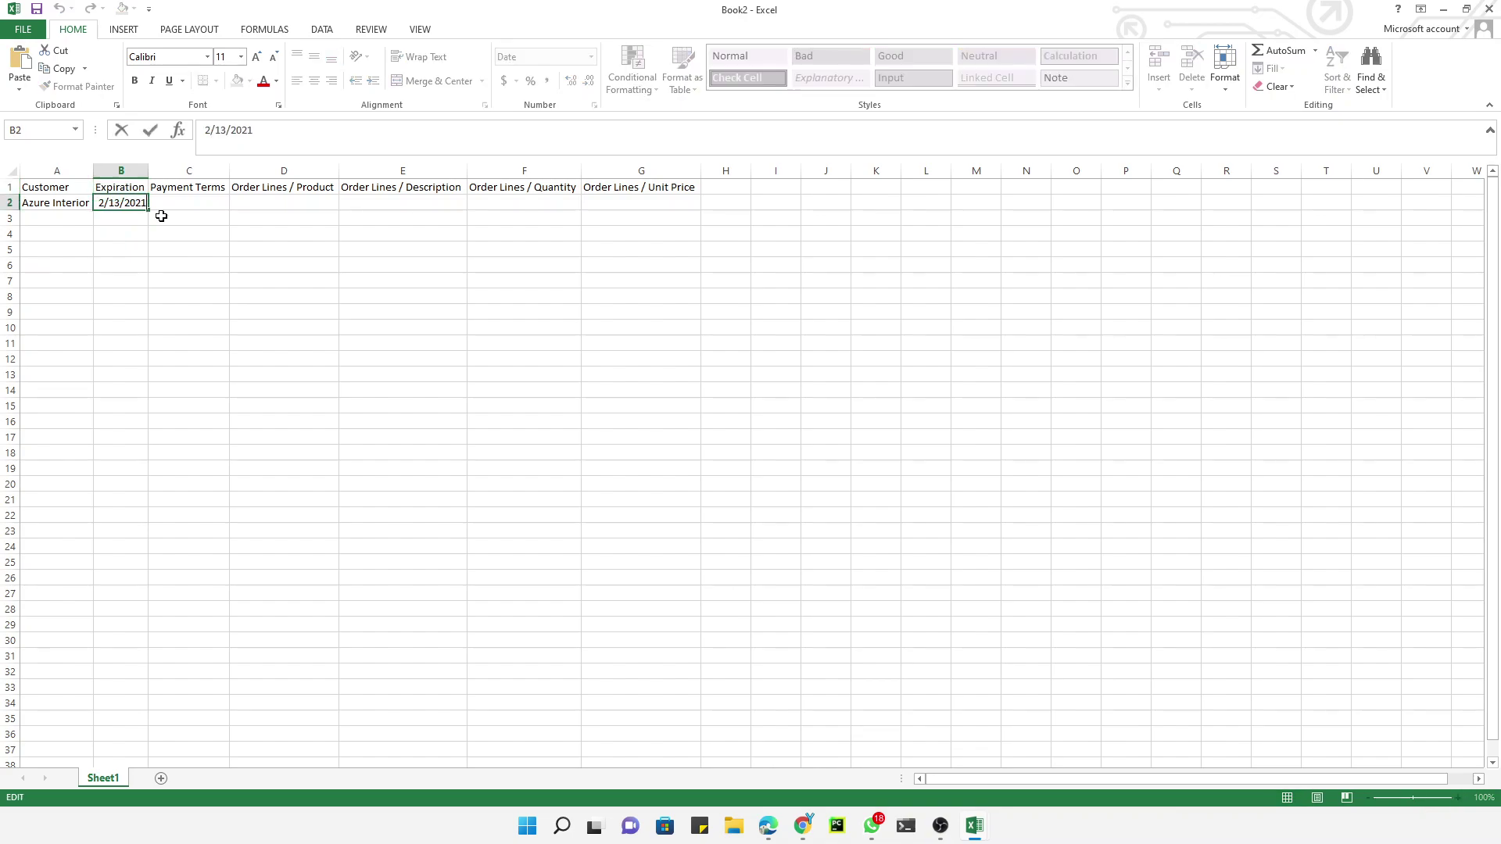
pyautogui.press('BackSpace')
pyautogui.write('3')
pyautogui.press('Return')
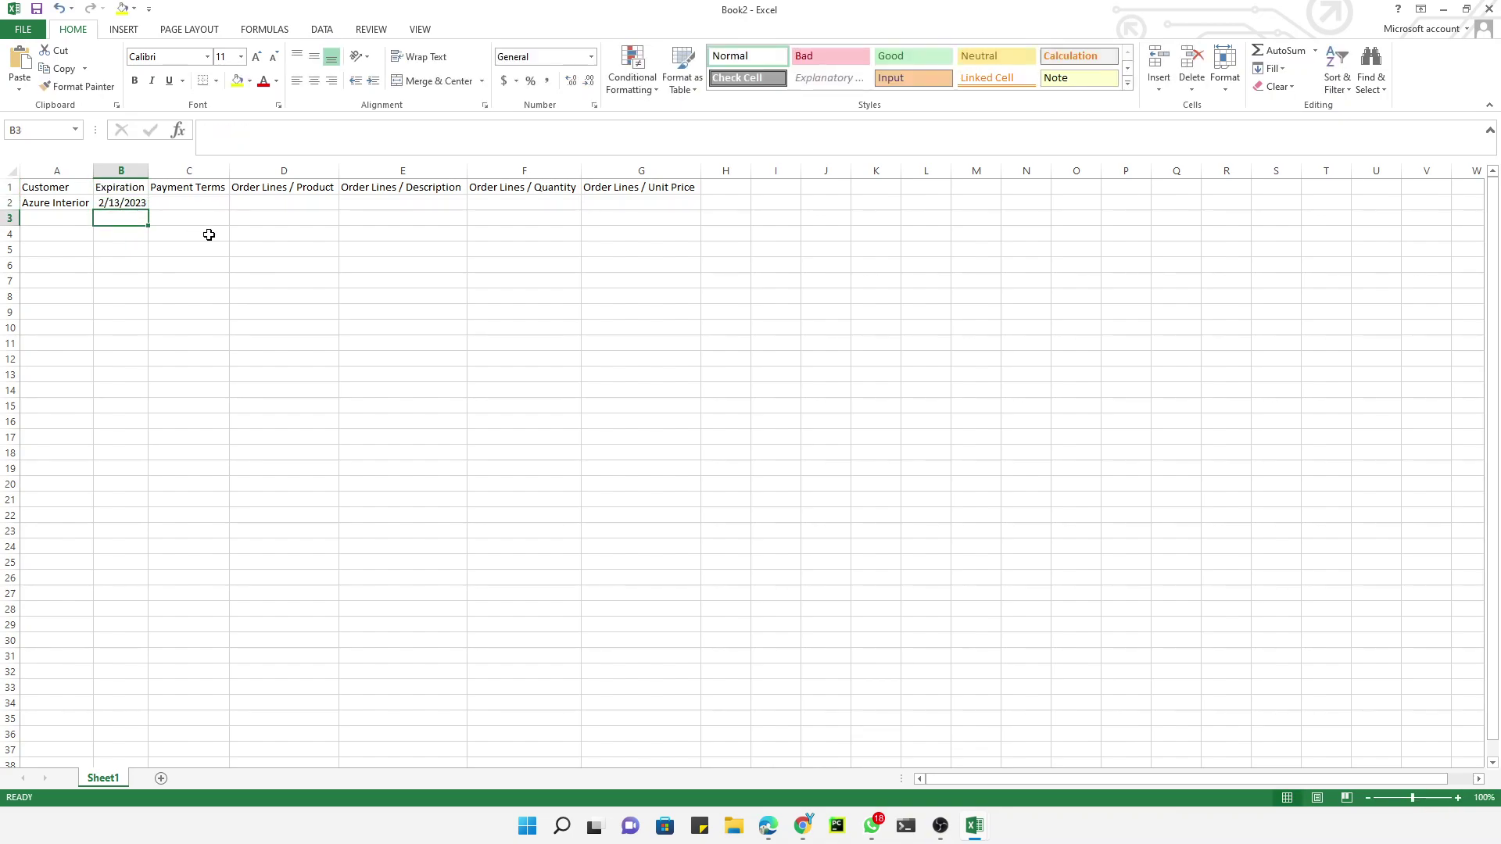
# Set the quotation's payment term to 30% Advance End of Following Month
pyautogui.moveTo(977, 830)
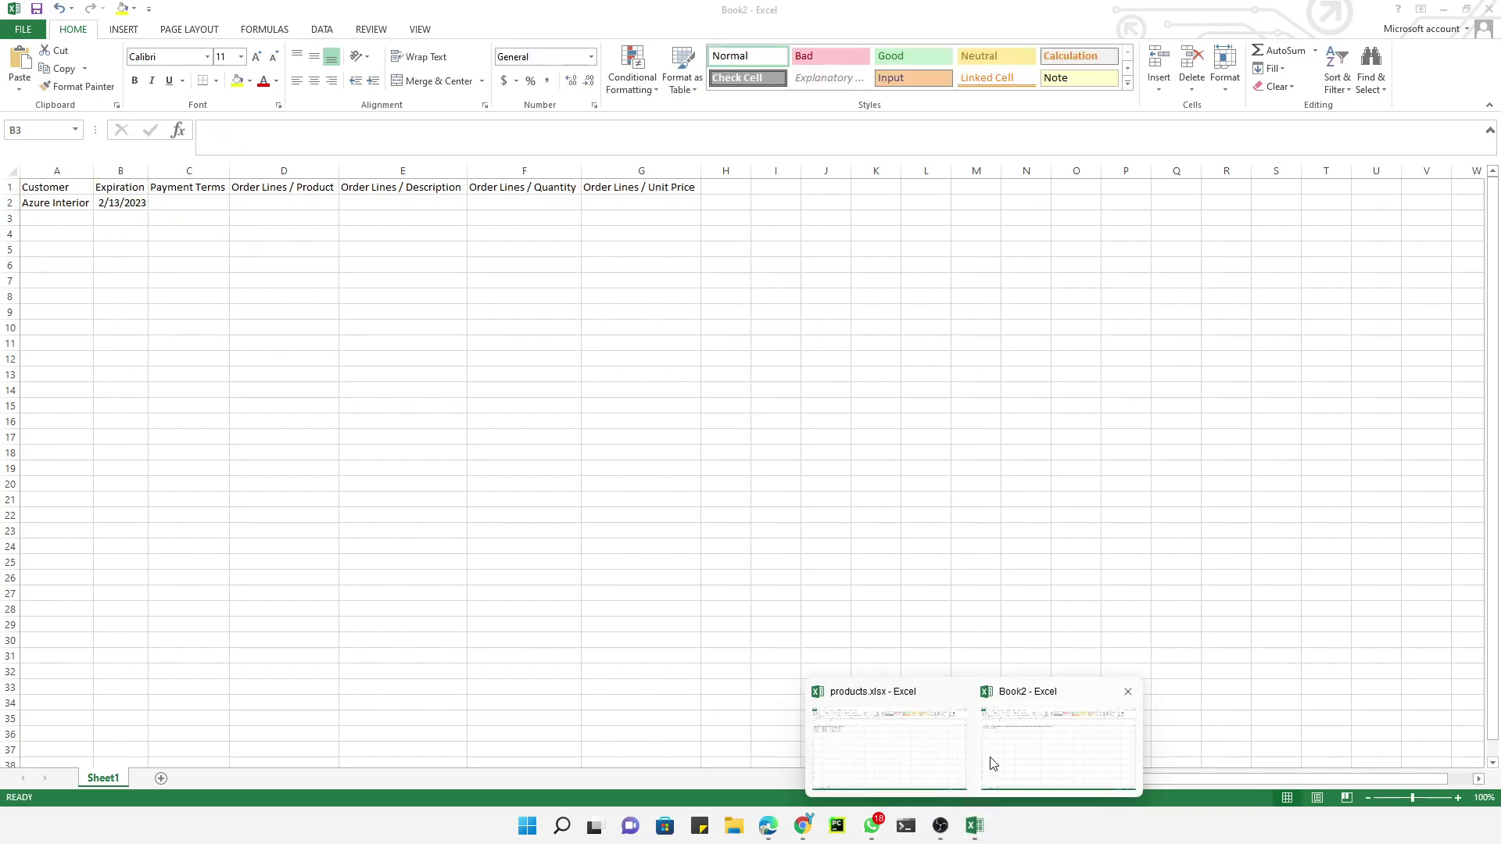
pyautogui.click(803, 825)
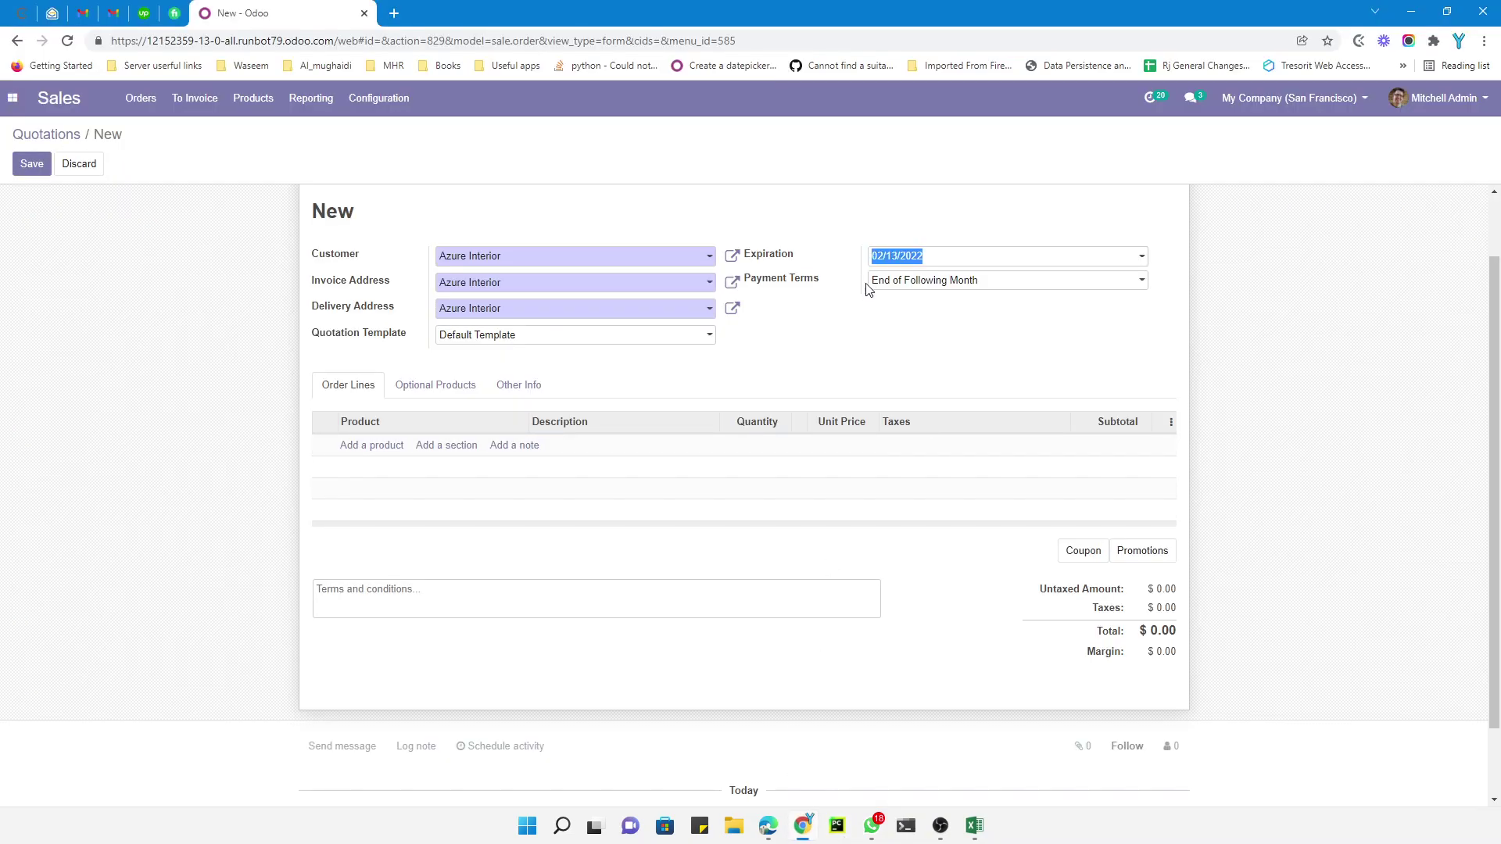
pyautogui.press('Tab')
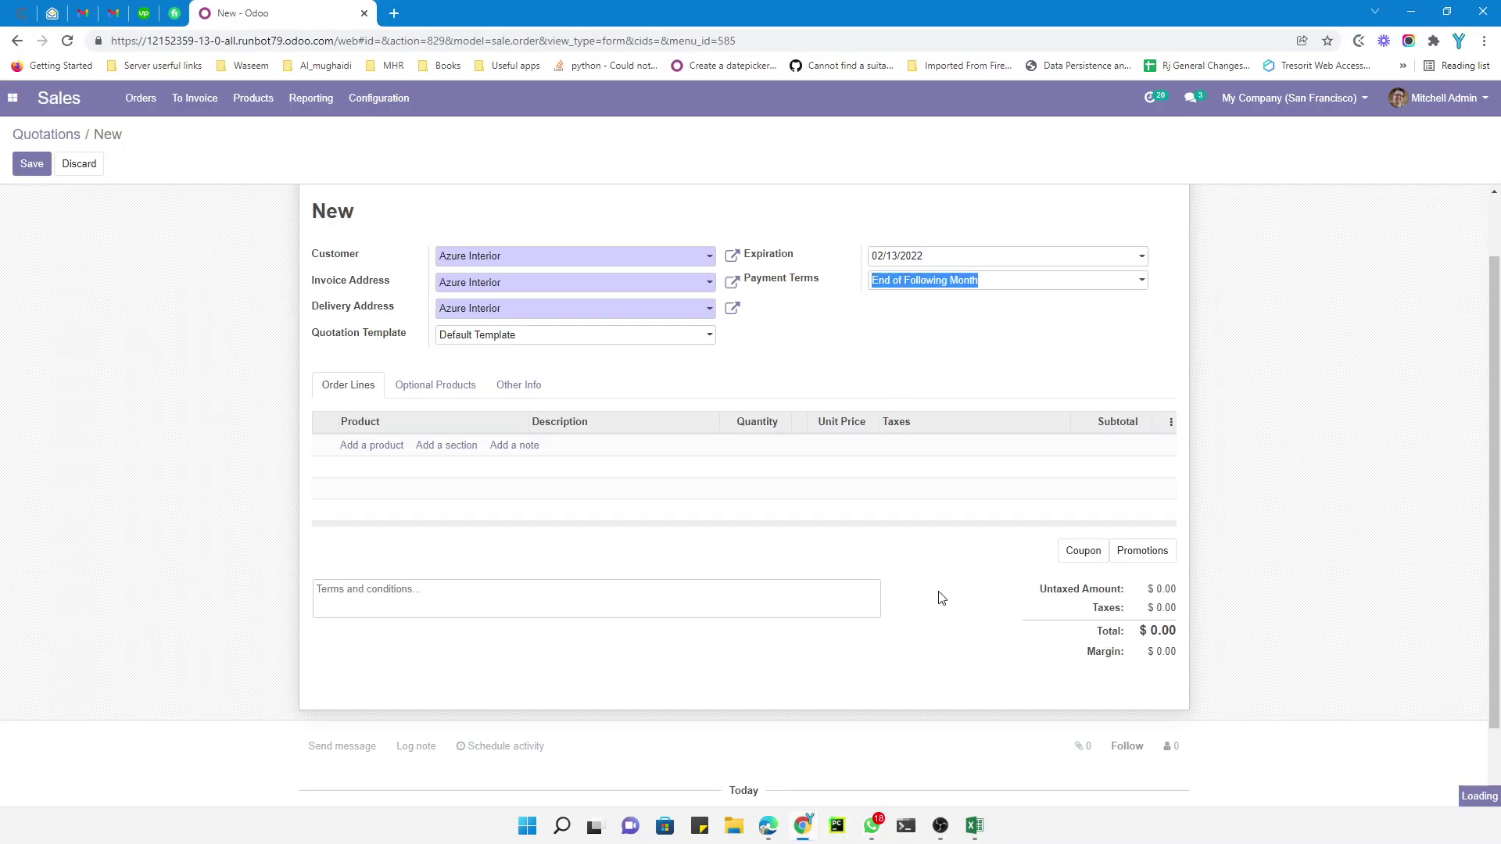
pyautogui.press('Down')
pyautogui.click(926, 326)
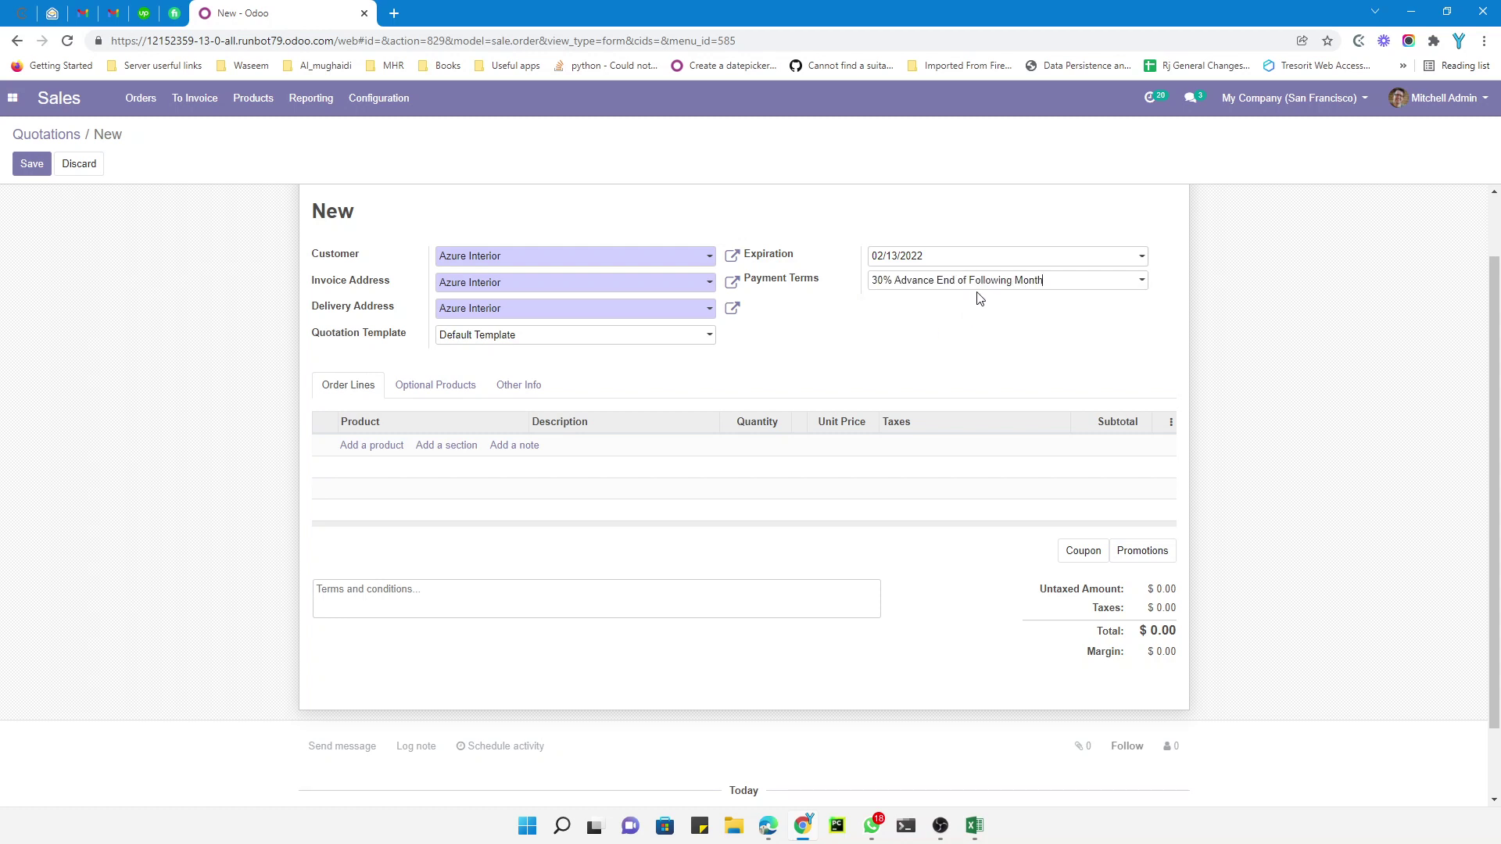
pyautogui.press('Down')
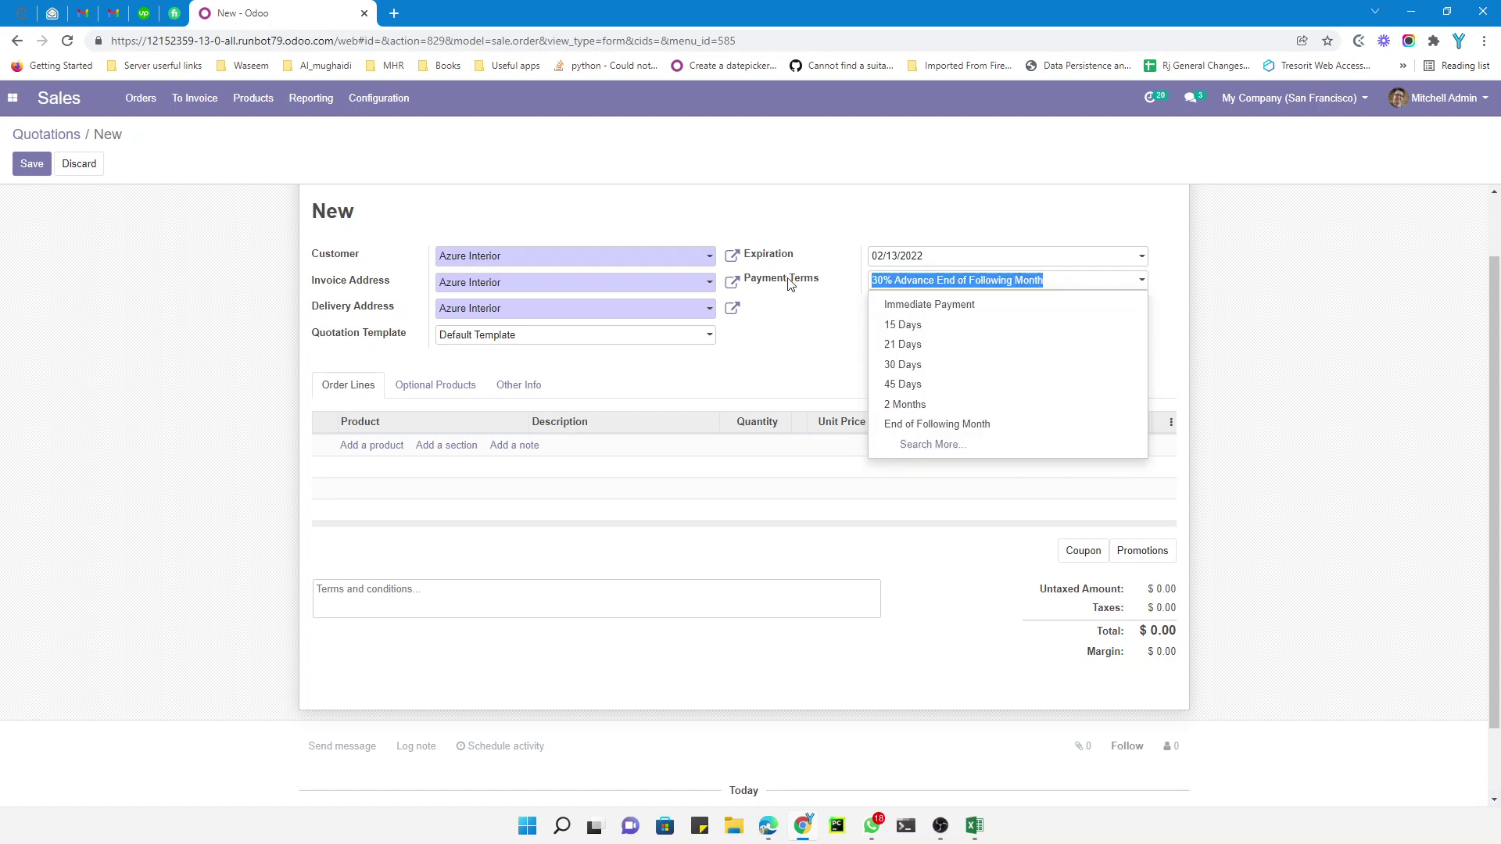
# Enter '30% Advance End of Following Month' in C2 and widen column C to fit
pyautogui.click(974, 825)
pyautogui.click(1023, 755)
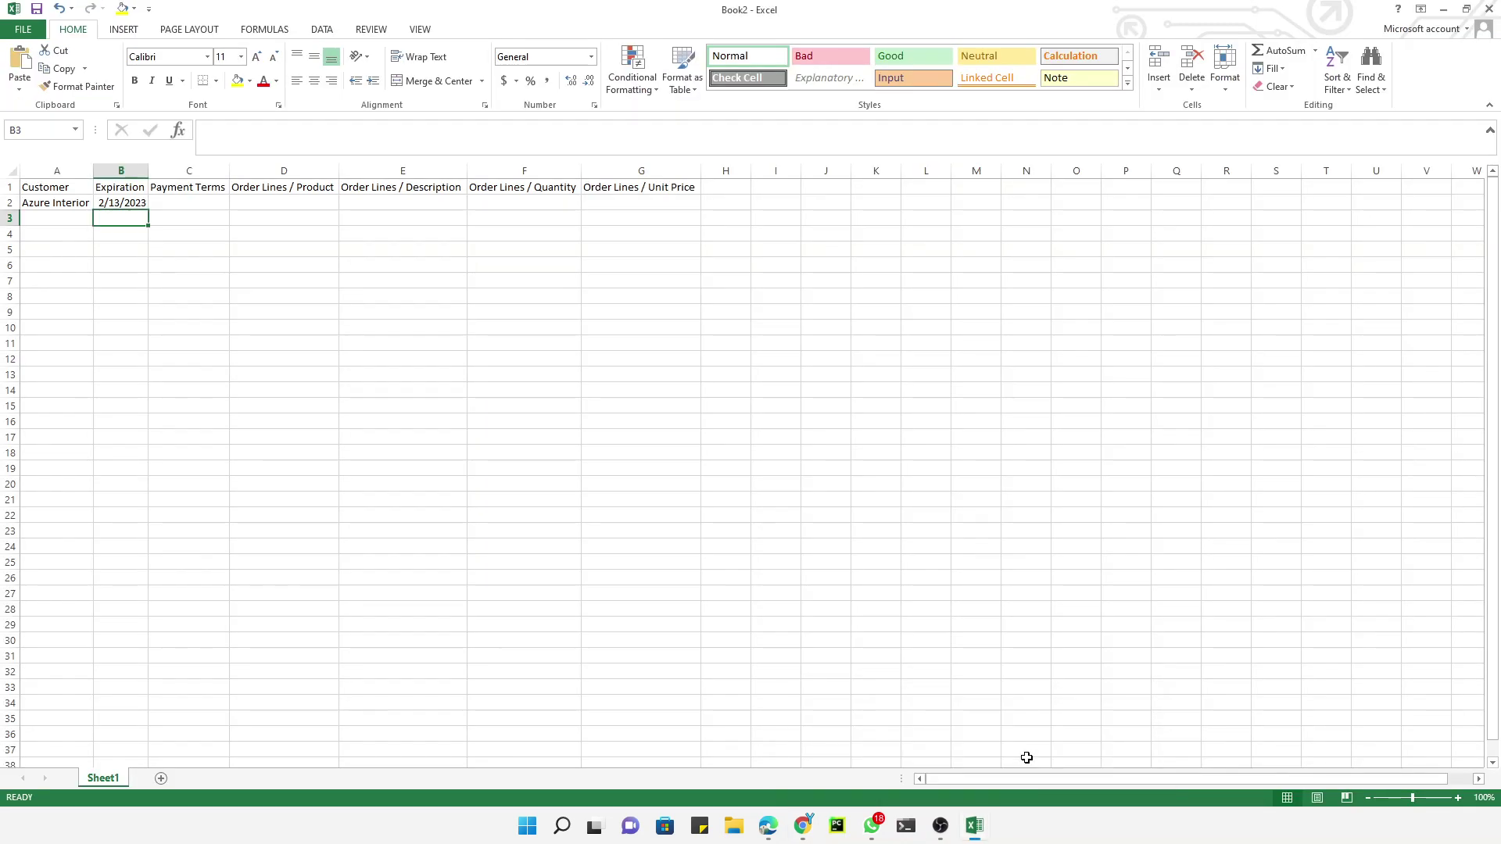
pyautogui.click(174, 202)
pyautogui.write('30% Advance End of Following Month')
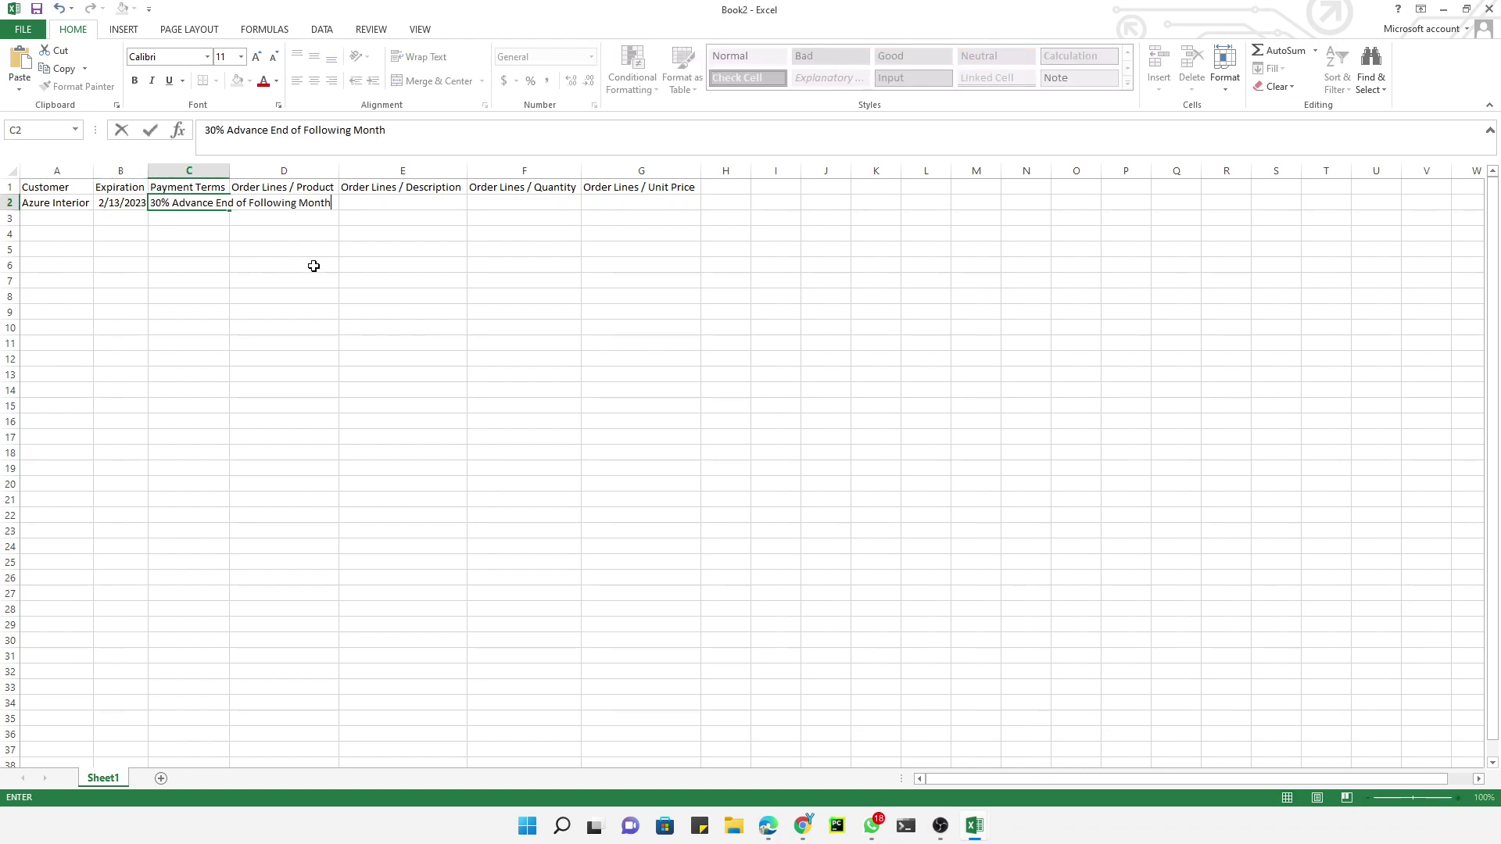
pyautogui.doubleClick(226, 172)
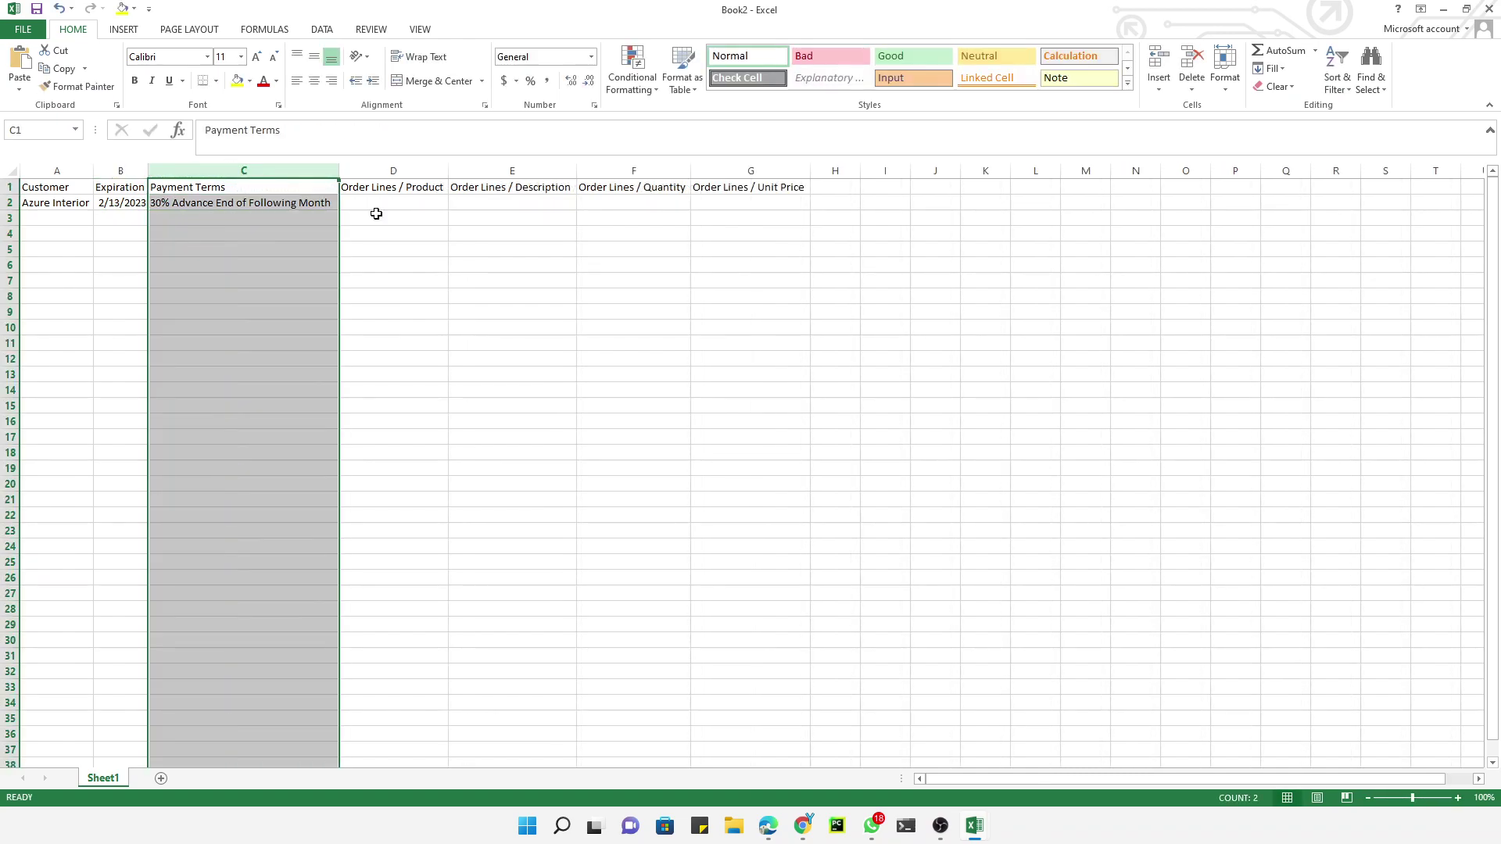
pyautogui.click(395, 203)
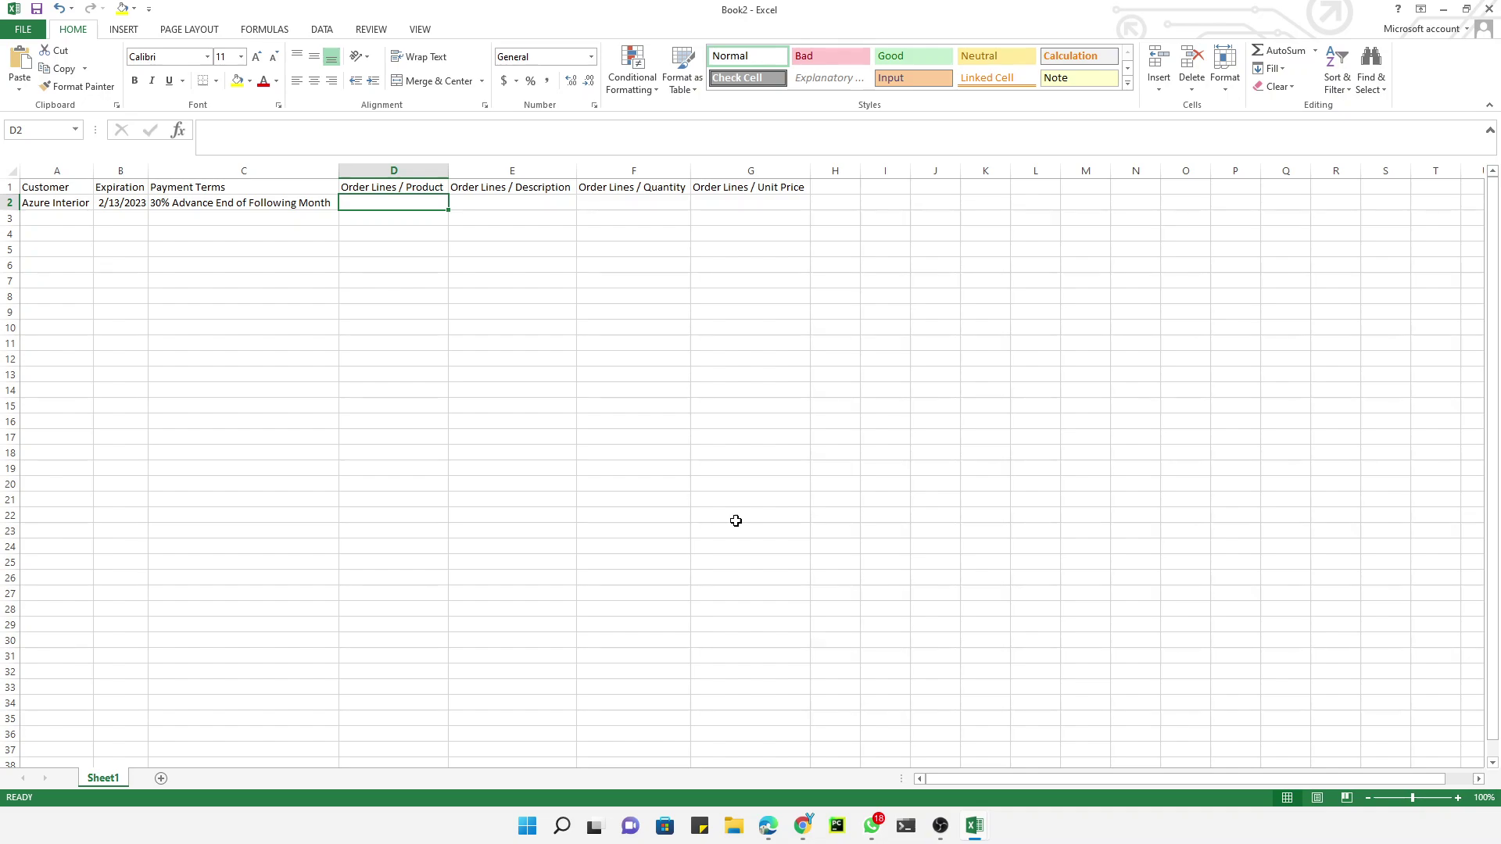
# Enter product_1, Product 1, 4 and 100 across D2 to G2
pyautogui.write('product_1')
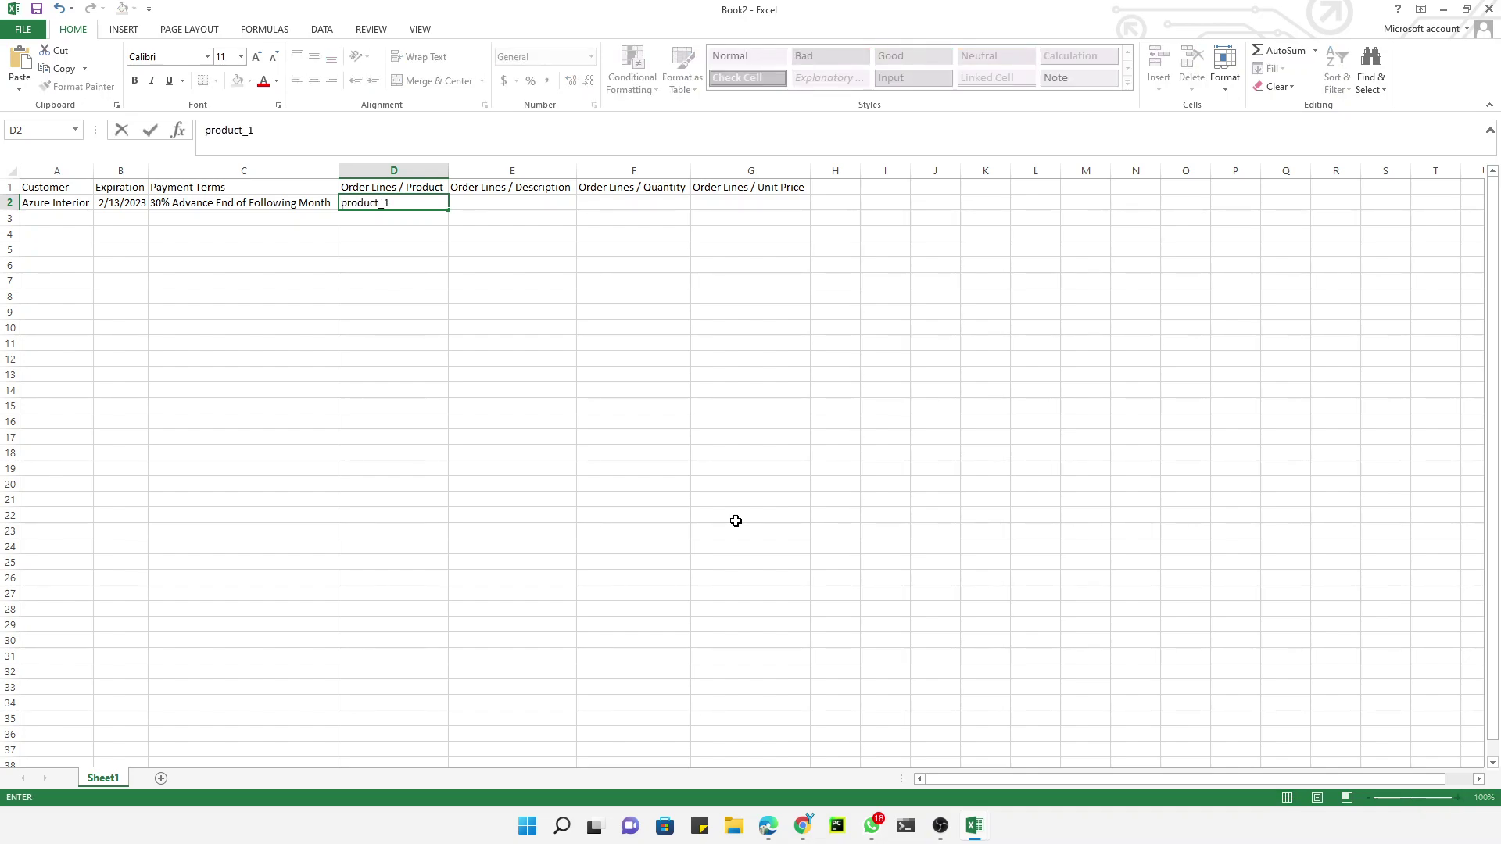
pyautogui.press('Tab')
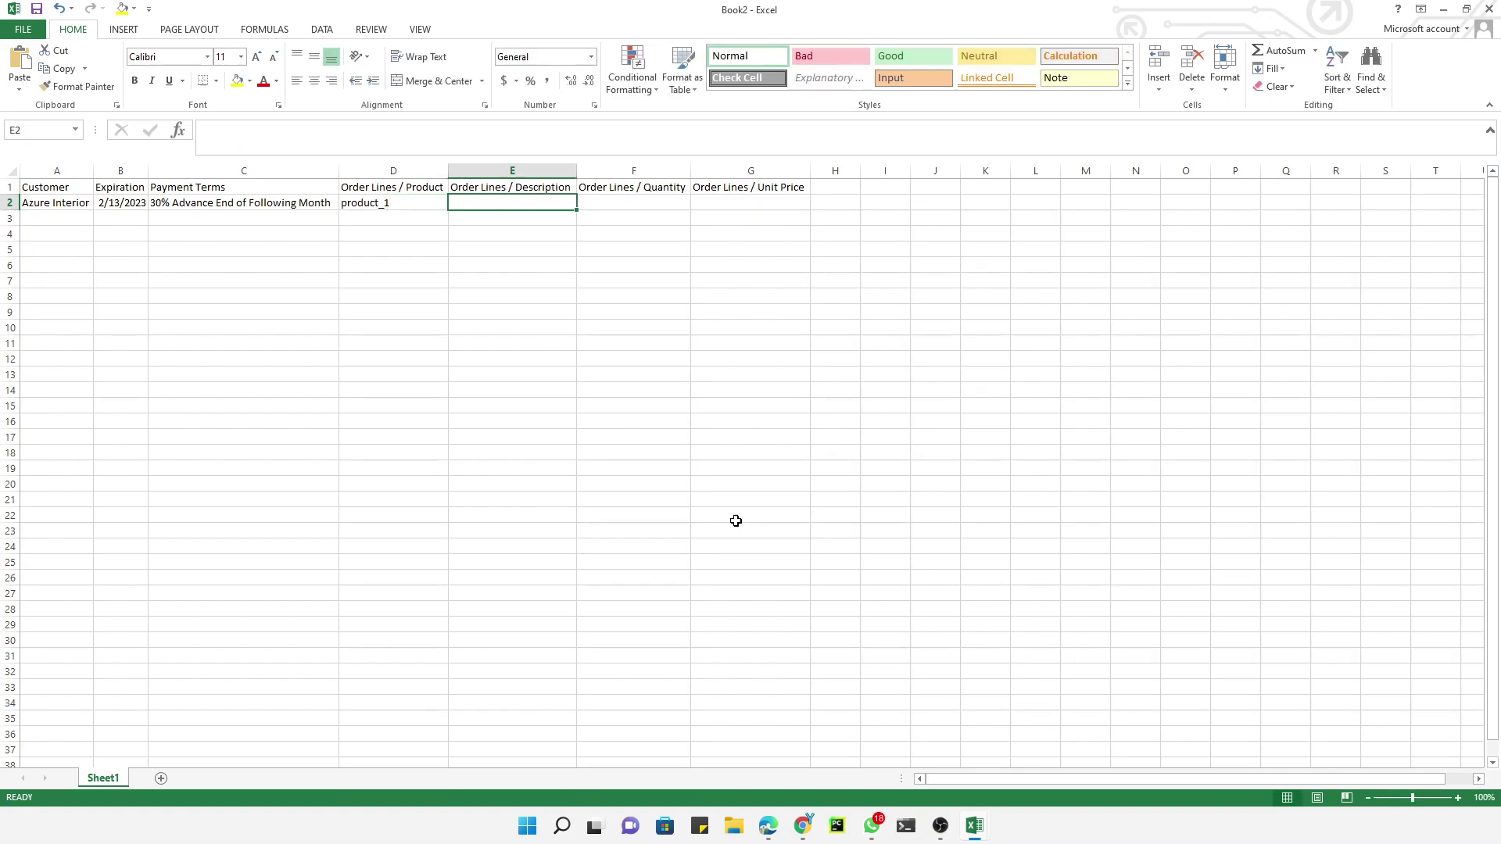
pyautogui.write('Product 1')
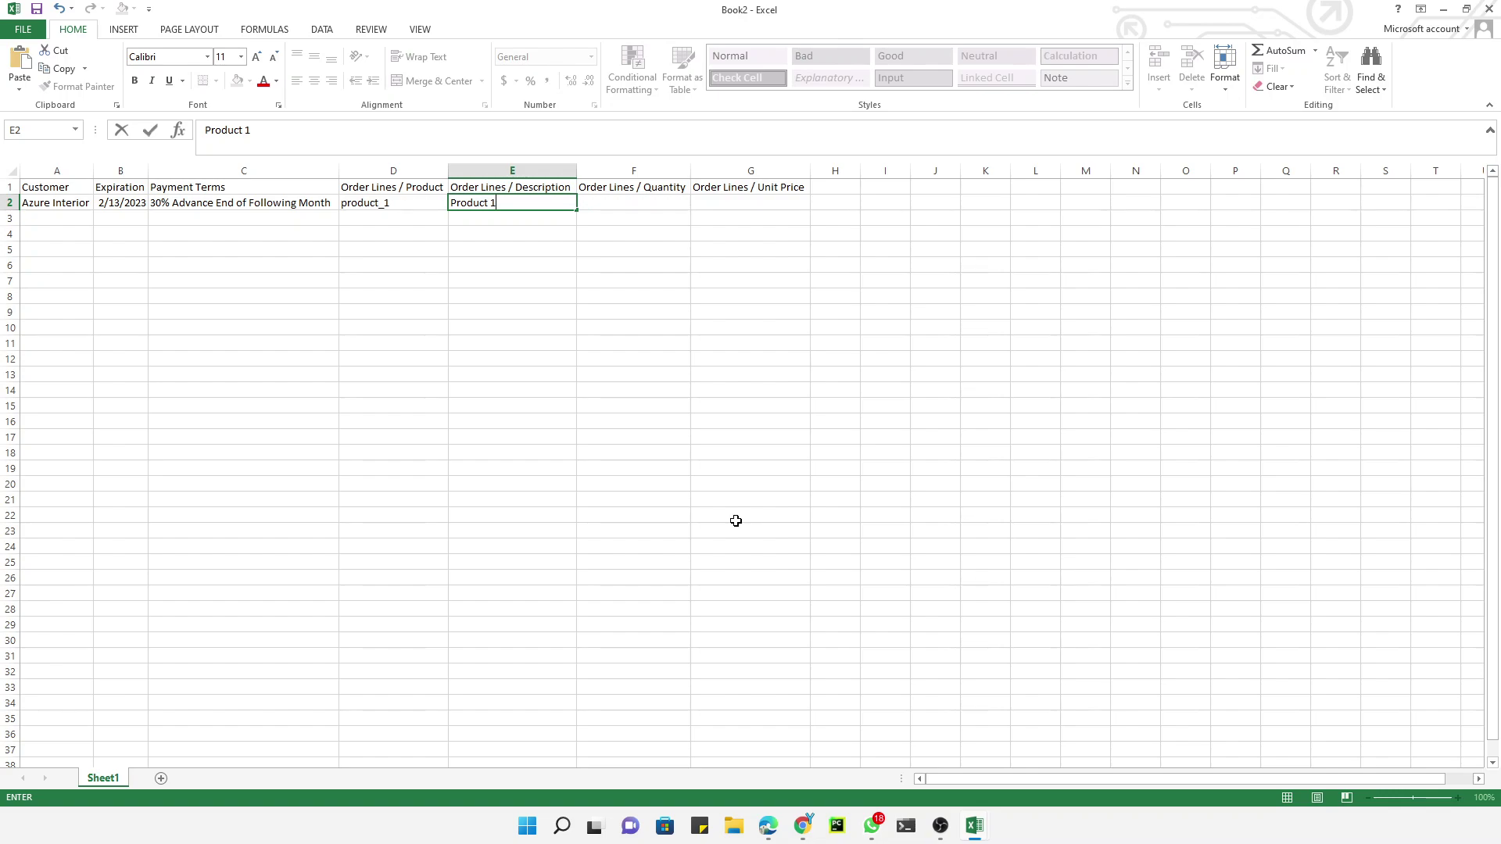
pyautogui.press('Tab')
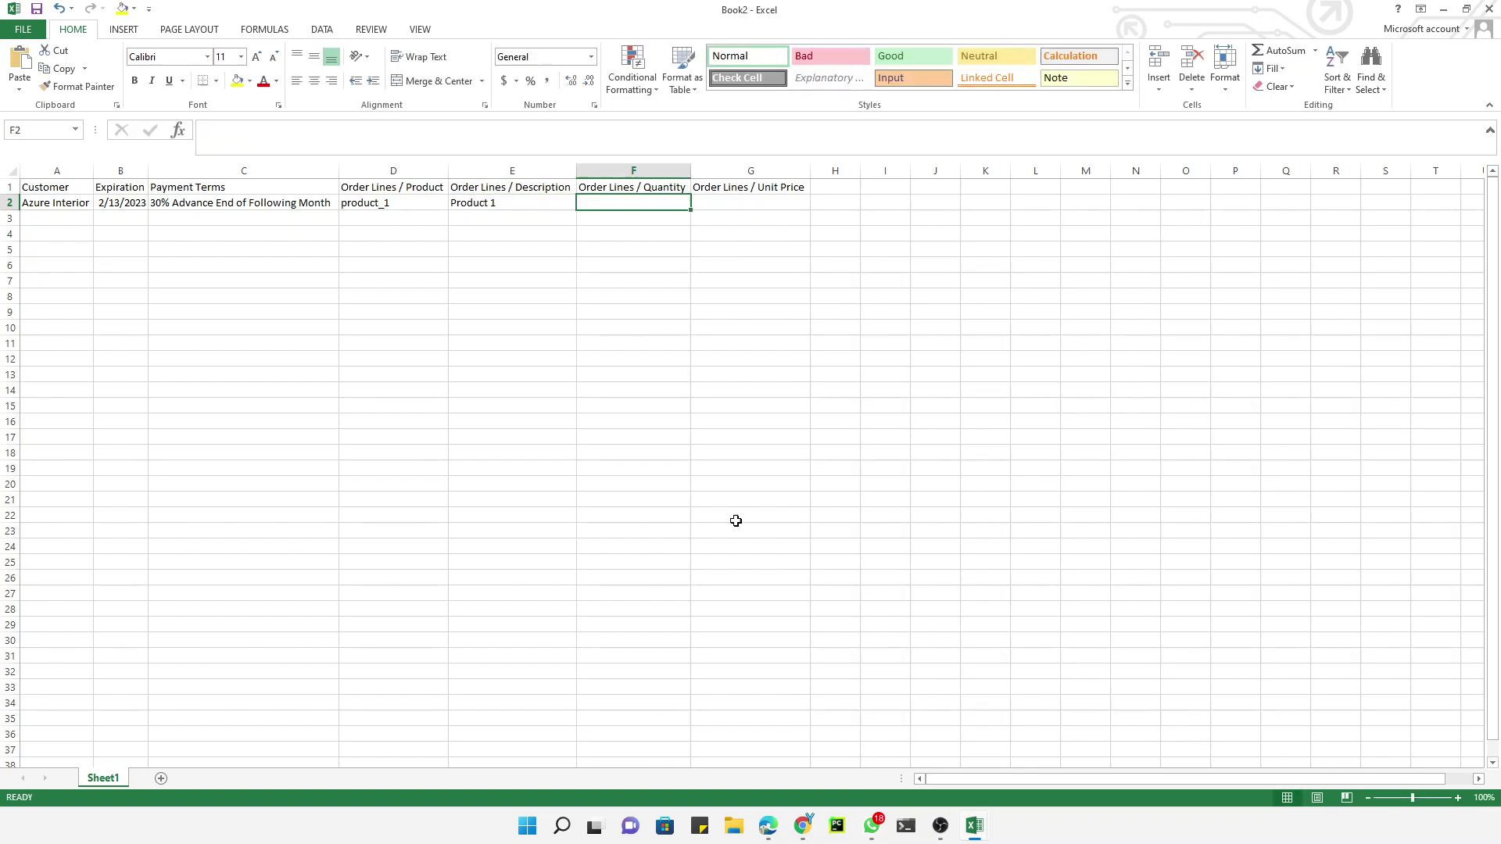
pyautogui.write('4')
pyautogui.press('Tab')
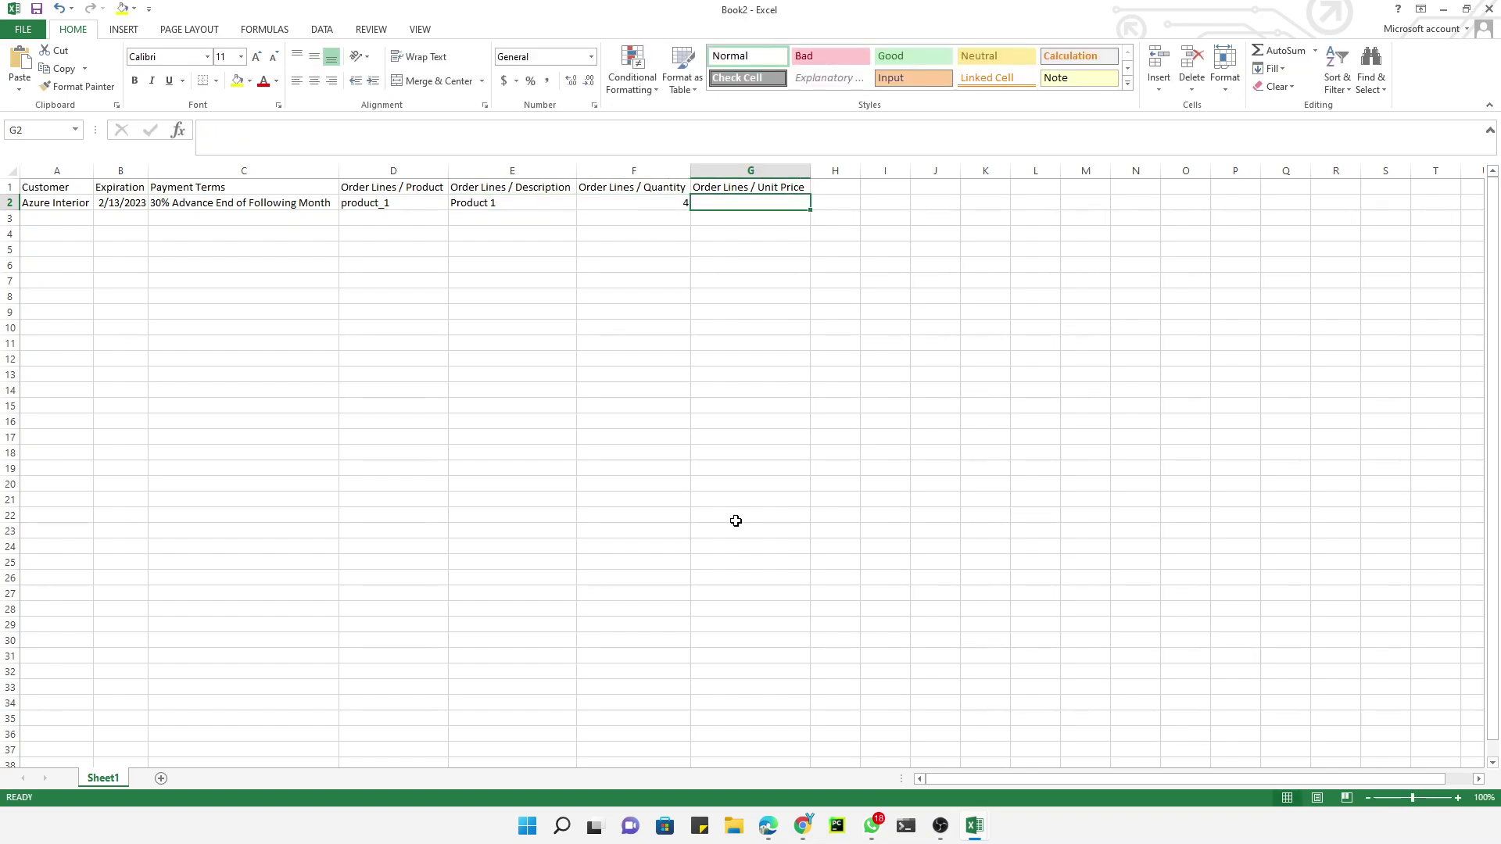
pyautogui.write('100')
pyautogui.press('Return')
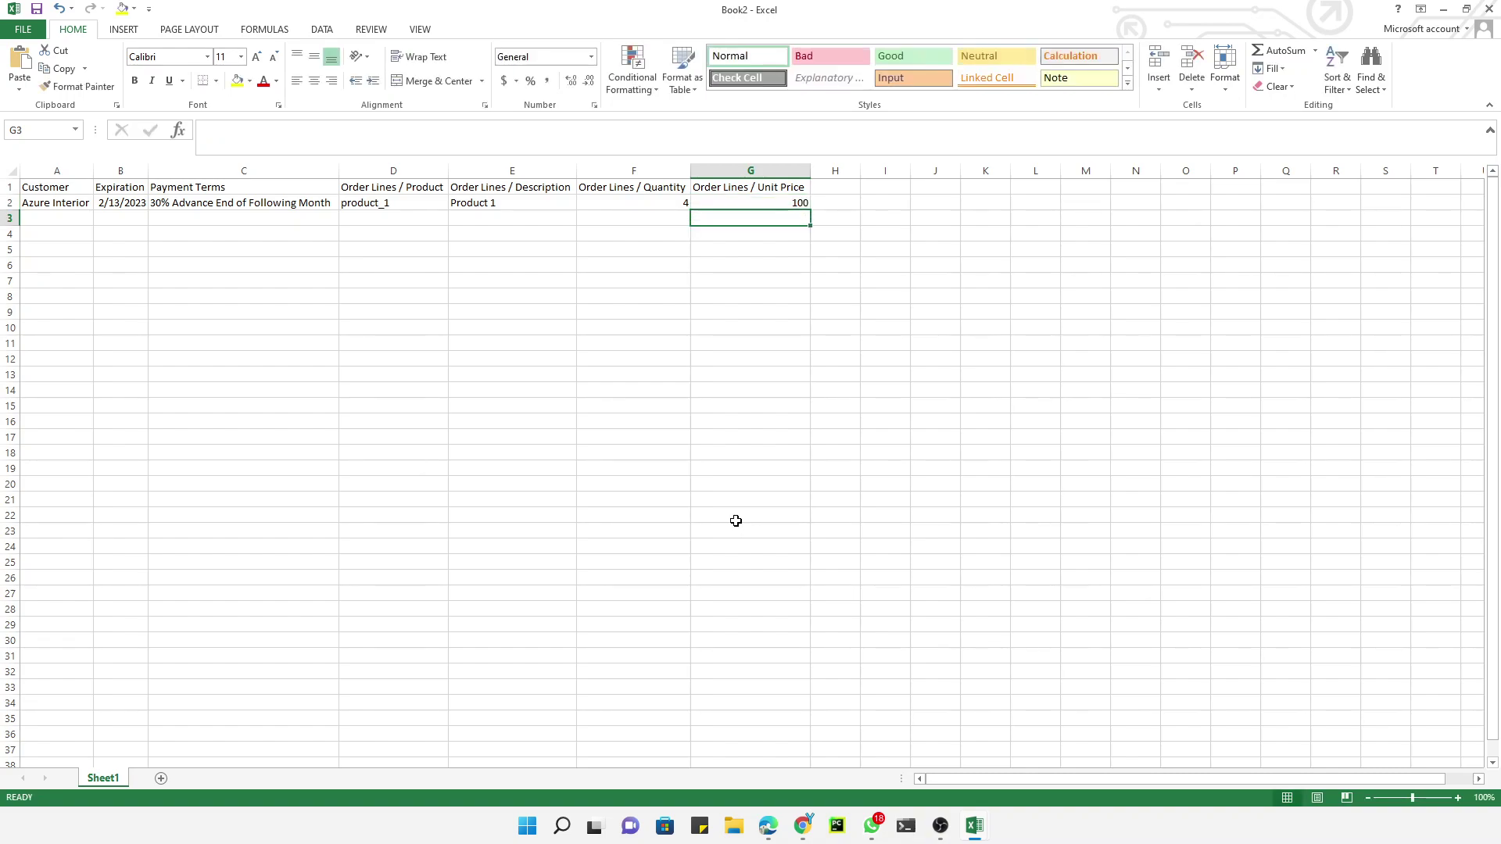
# Select and copy the order line cells in row 2
pyautogui.press('Left')
pyautogui.press('Left')
pyautogui.press('Left')
pyautogui.press('Left')
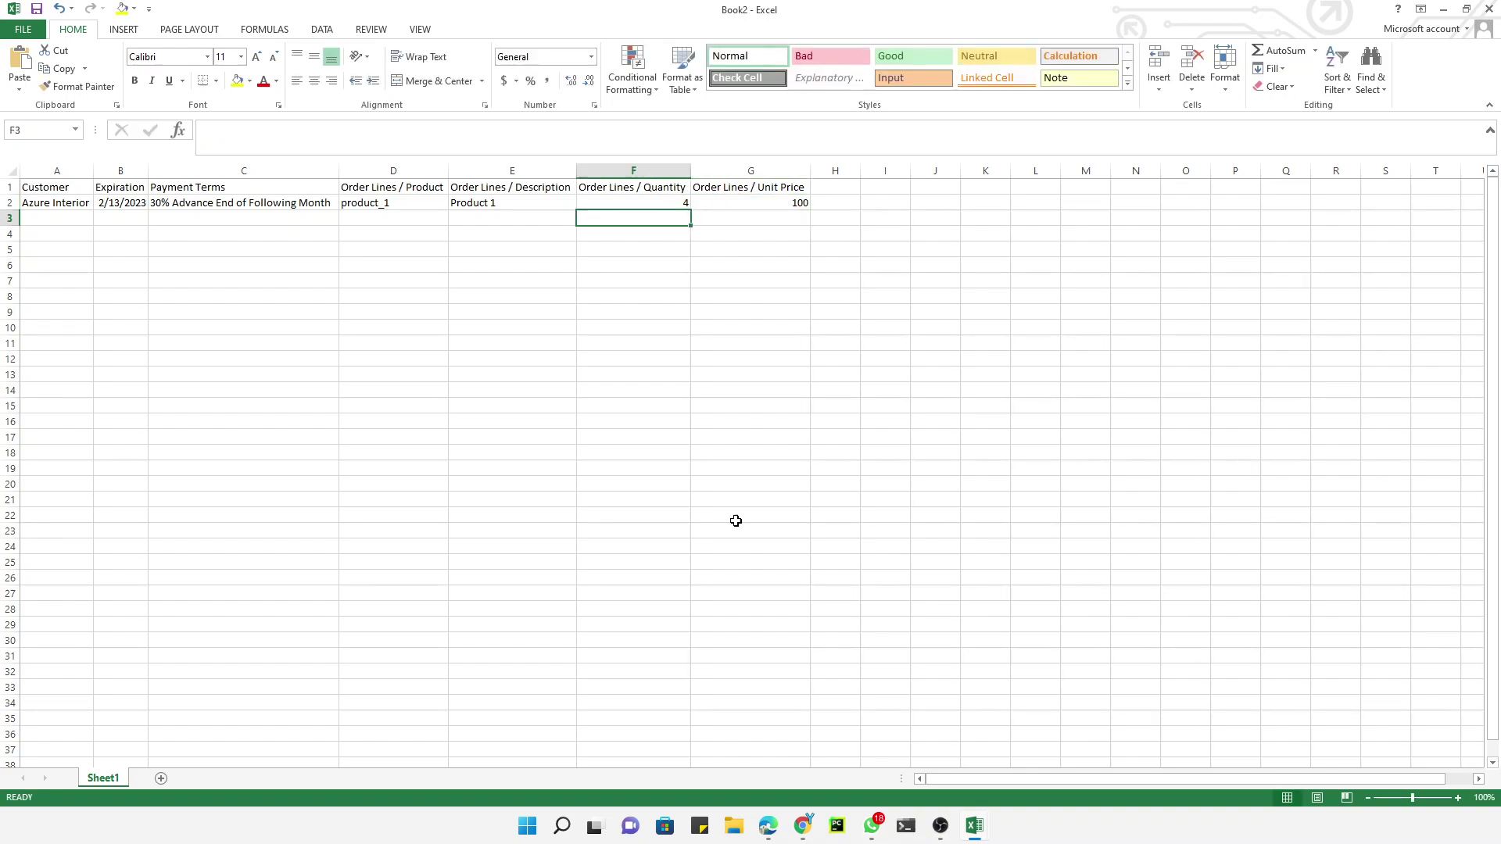
pyautogui.press('Up')
pyautogui.press('Up')
pyautogui.press('Right')
pyautogui.press('Down')
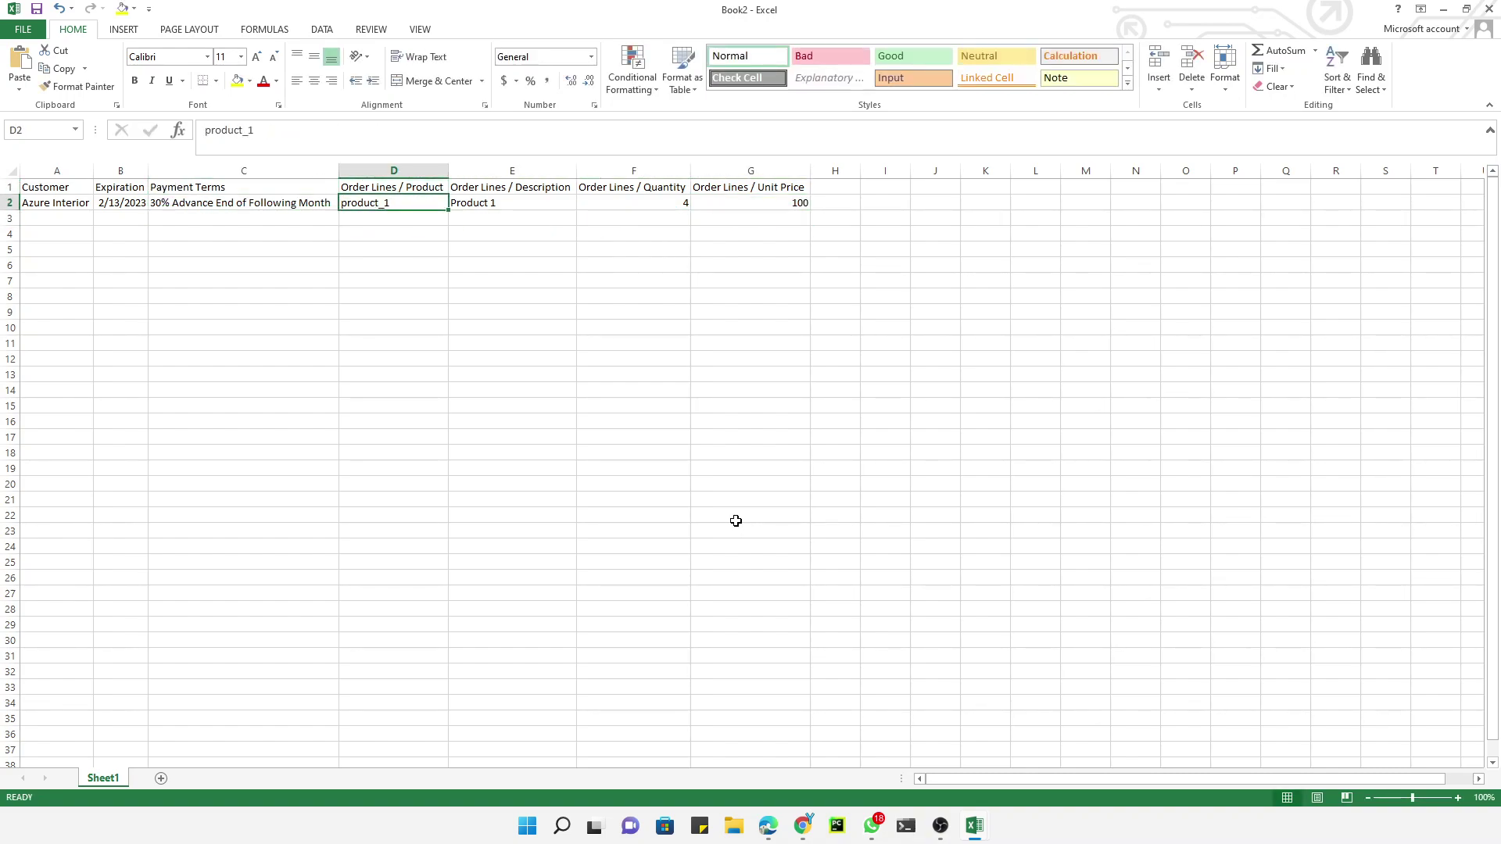
pyautogui.hotkey('ctrl', 'shift', 'Right')
pyautogui.hotkey('ctrl', 'shift', 'Right')
pyautogui.hotkey('ctrl', 'c')
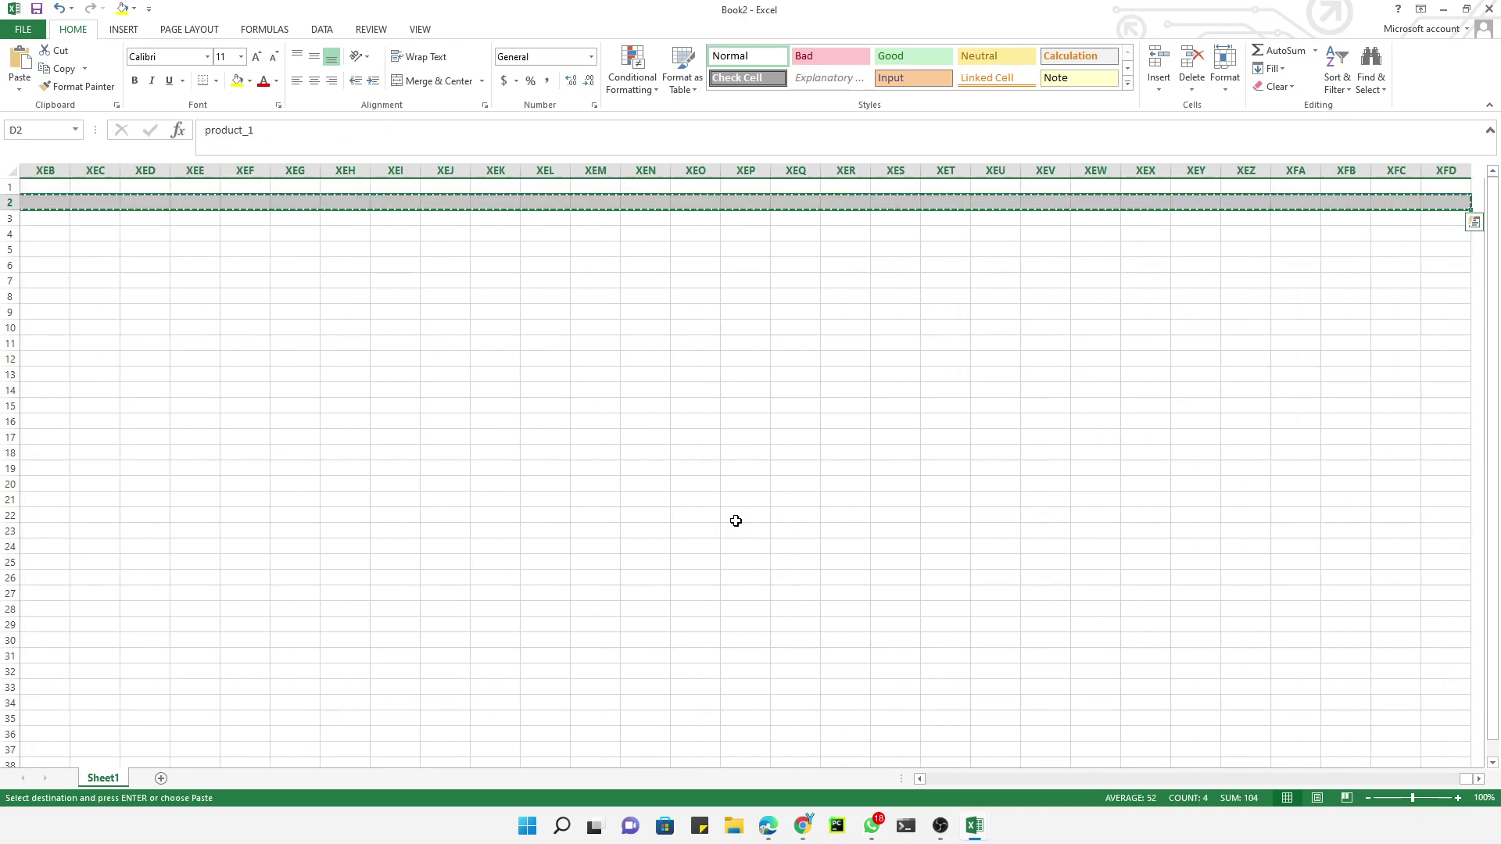
pyautogui.press('Down')
pyautogui.press('Up')
# Re-enter quantity 4 in F2 and unit price 100 in G2
pyautogui.press('Right')
pyautogui.press('Right')
pyautogui.press('Right')
pyautogui.press('Delete')
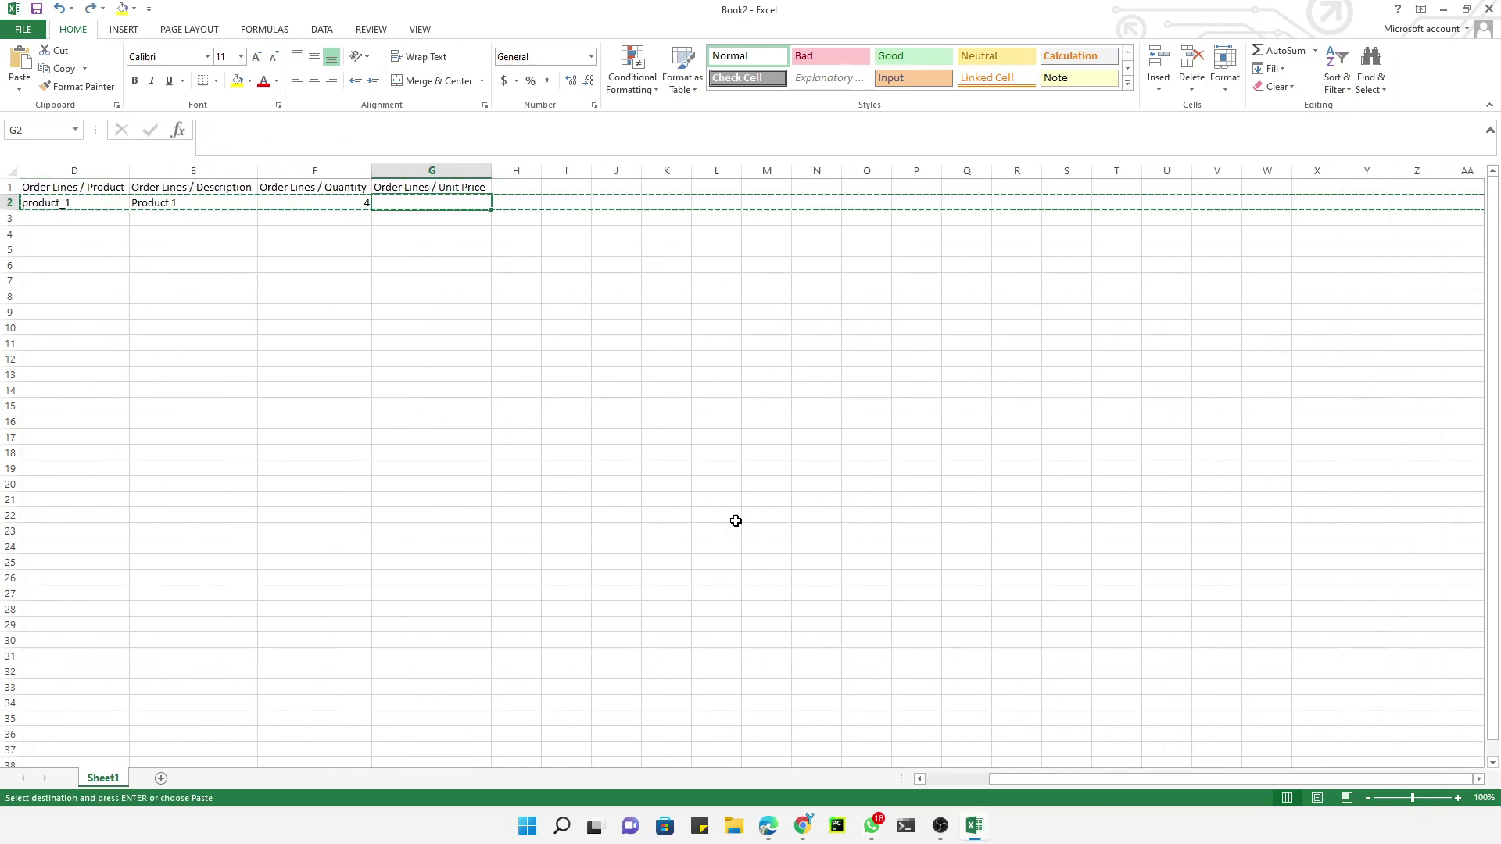
pyautogui.press('Left')
pyautogui.press('Delete')
pyautogui.write('4\\')
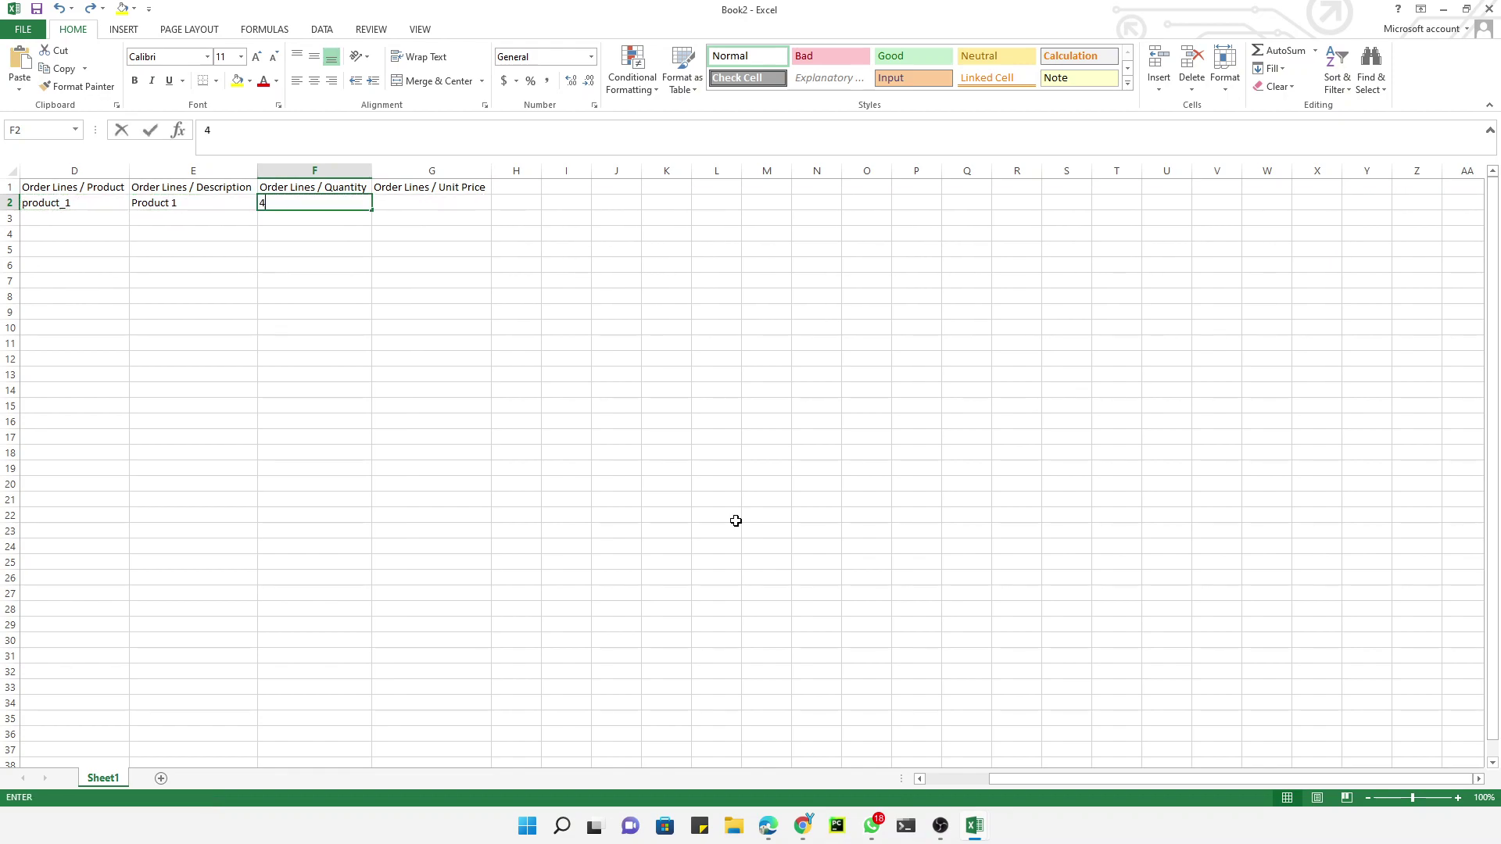
pyautogui.press('Return')
pyautogui.press('Right')
pyautogui.press('Left')
pyautogui.press('Up')
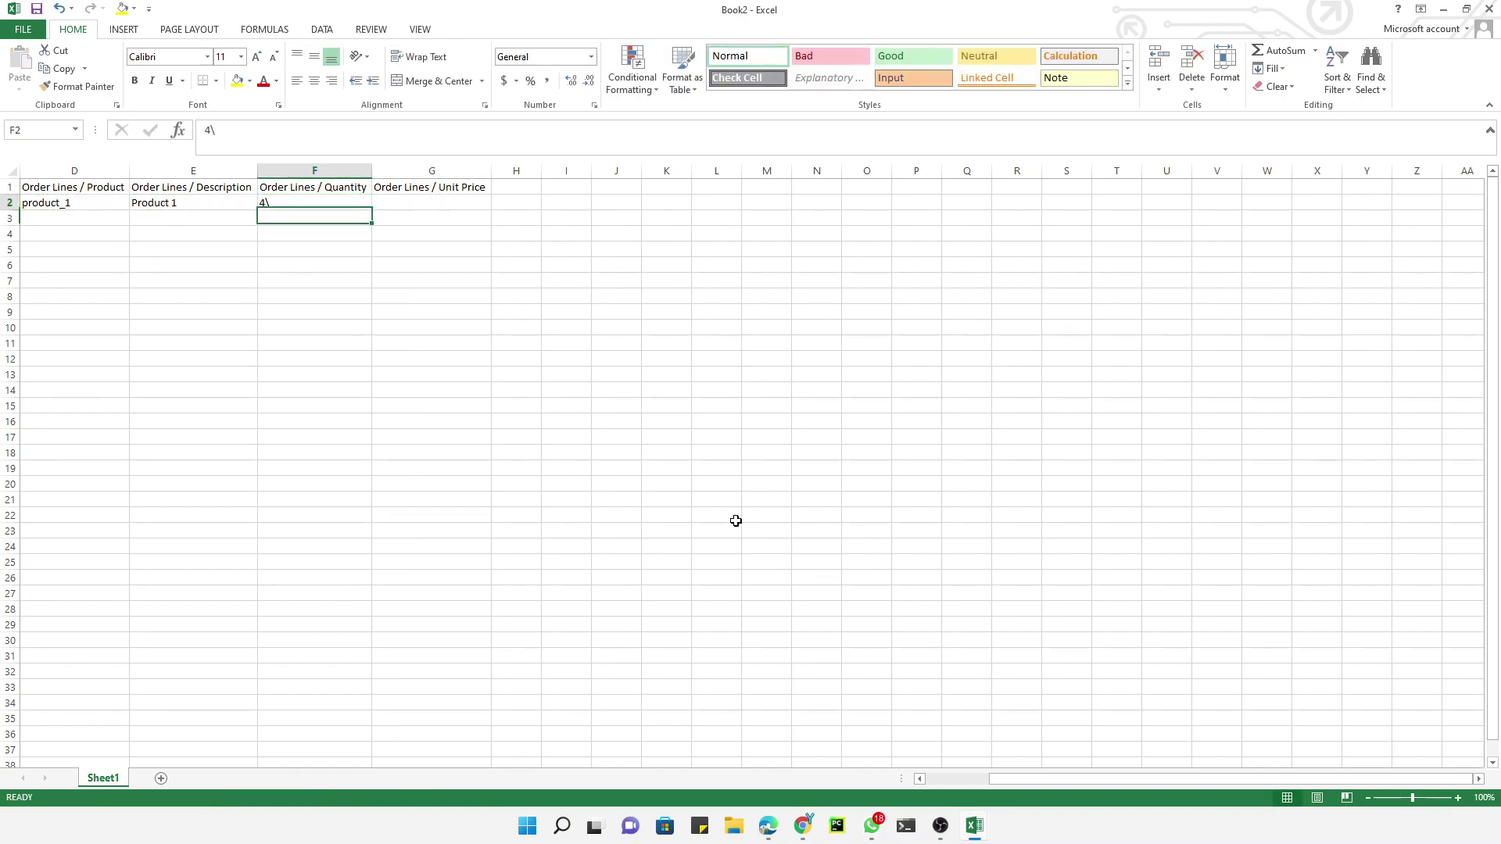
pyautogui.write('4')
pyautogui.press('Tab')
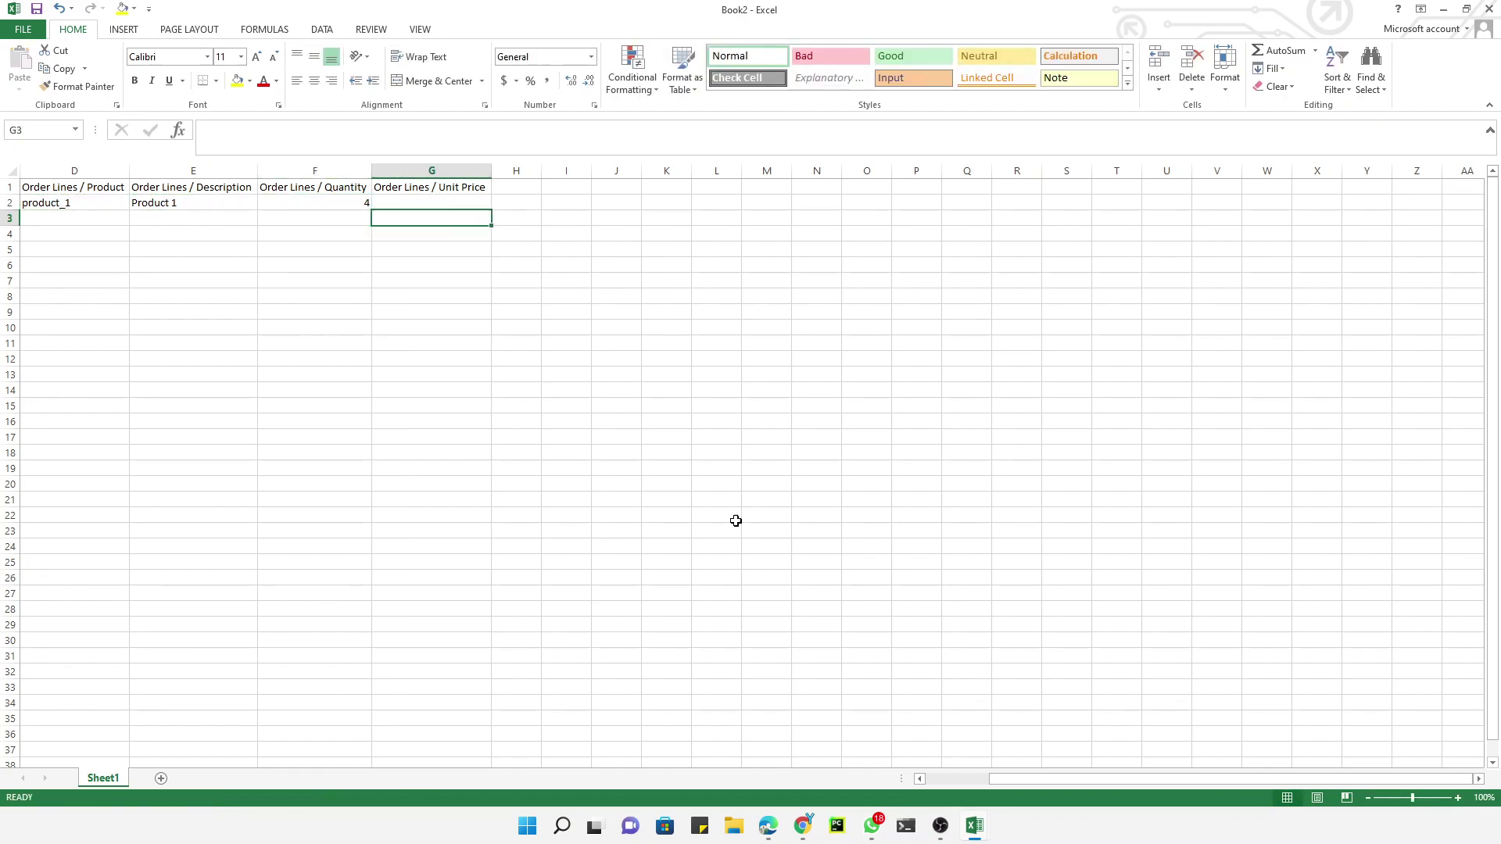
pyautogui.write('100')
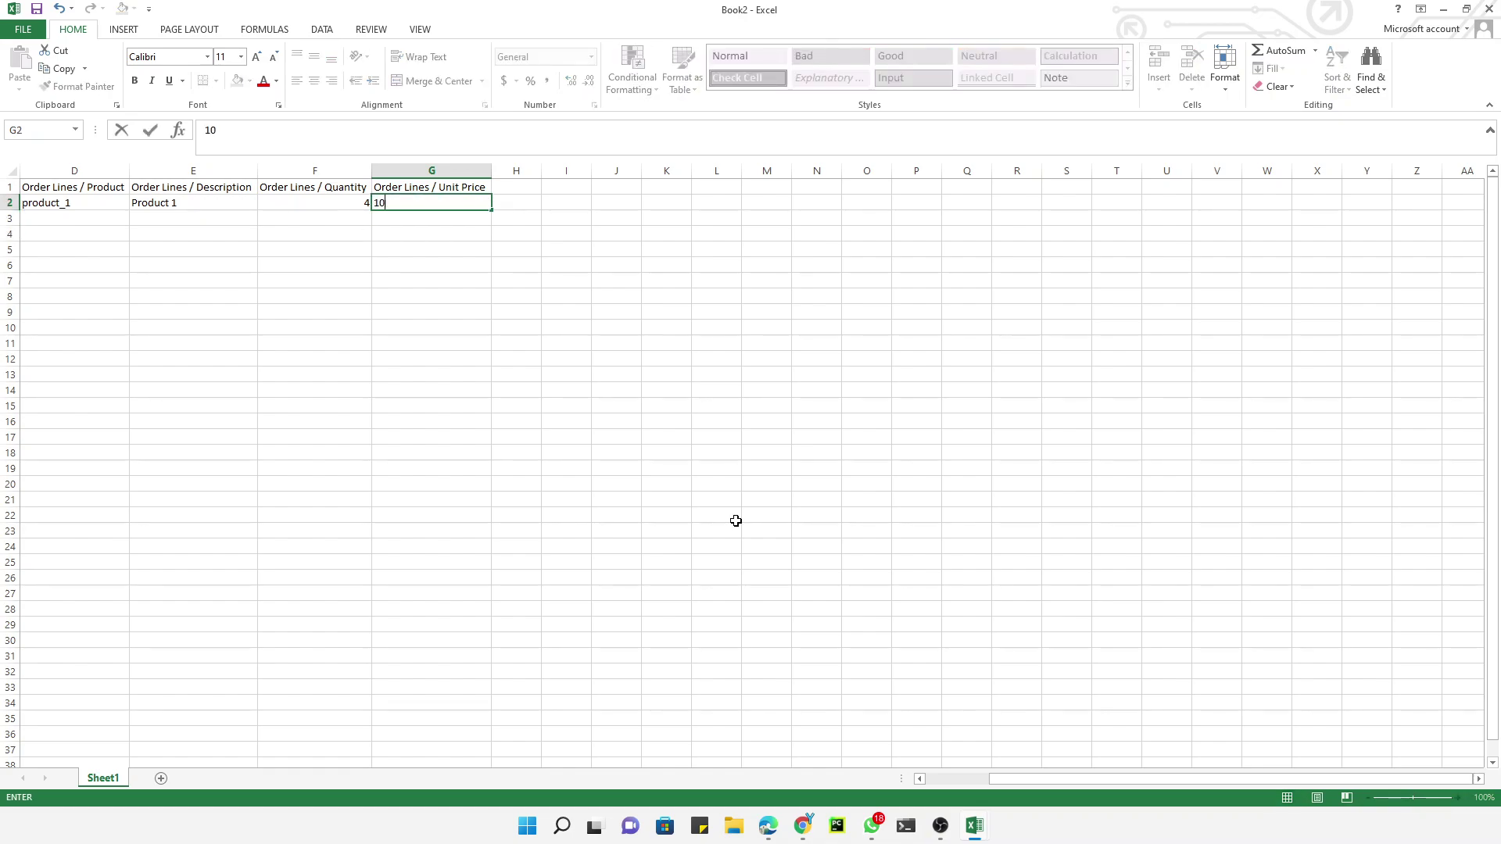
pyautogui.press('Return')
# Reselect the first order line cells in row 2, cancelling the pending copy
pyautogui.press('Up')
pyautogui.hotkey('shift', 'Left')
pyautogui.hotkey('shift', 'Left')
pyautogui.hotkey('shift', 'Left')
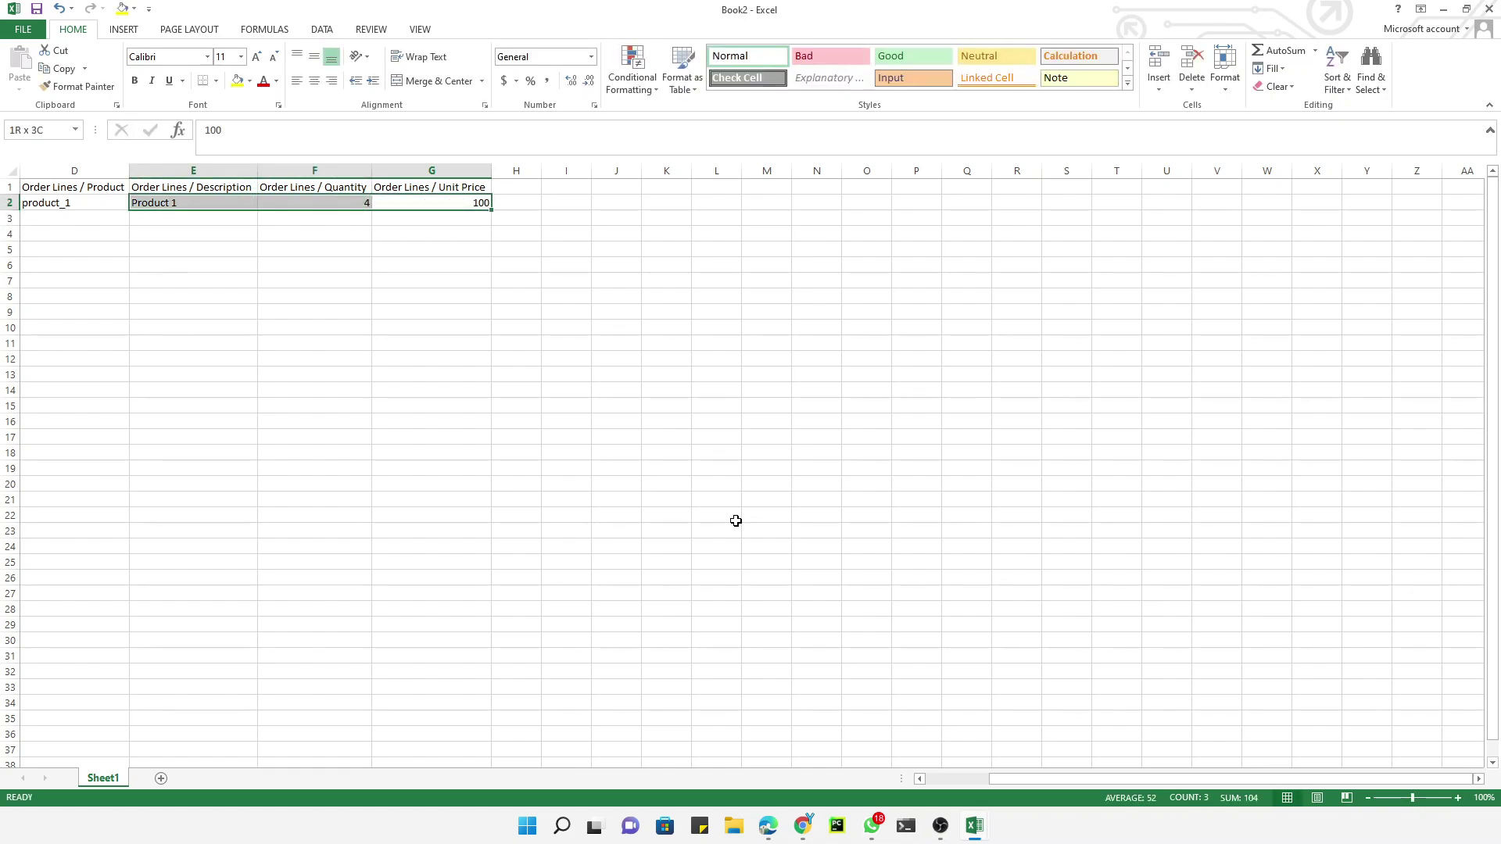
pyautogui.hotkey('ctrl', 'c')
pyautogui.press('Down')
pyautogui.press('Left')
pyautogui.press('Left')
pyautogui.press('Left')
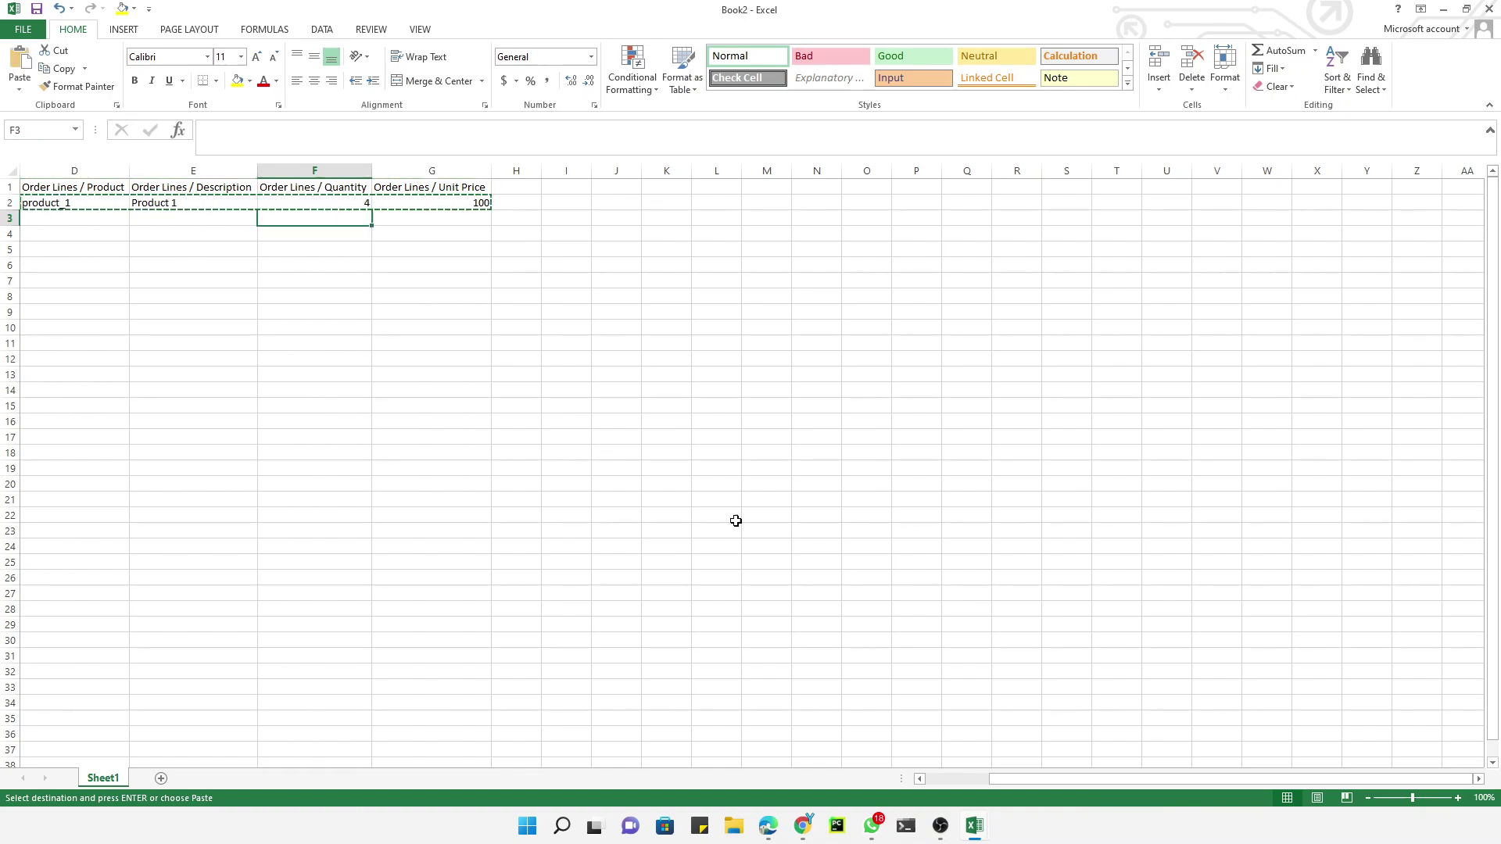
pyautogui.press('Escape')
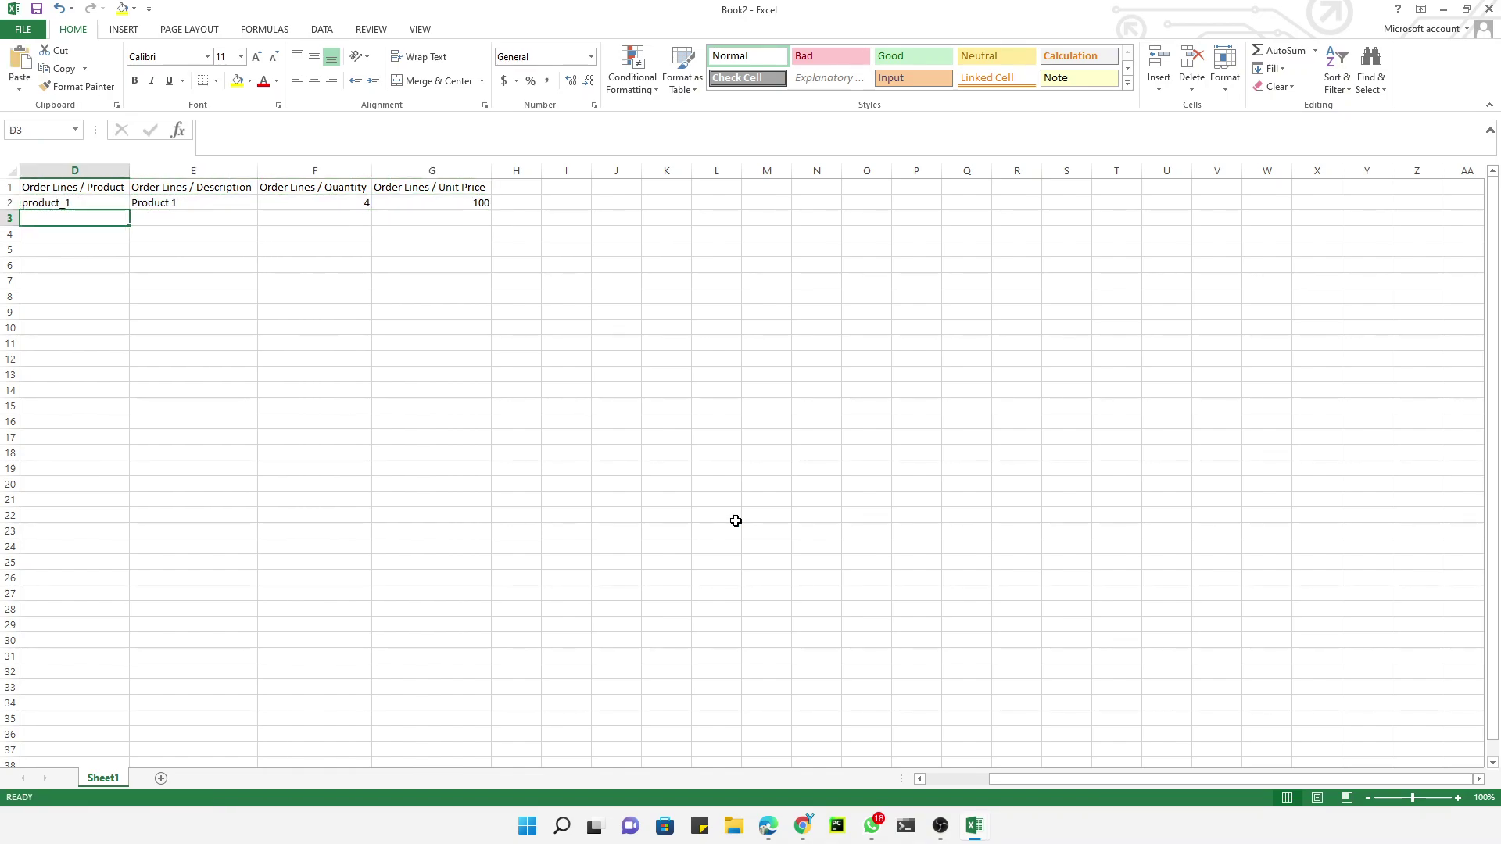
pyautogui.press('Up')
pyautogui.hotkey('shift', 'Right')
pyautogui.hotkey('shift', 'Right')
pyautogui.hotkey('shift', 'Right')
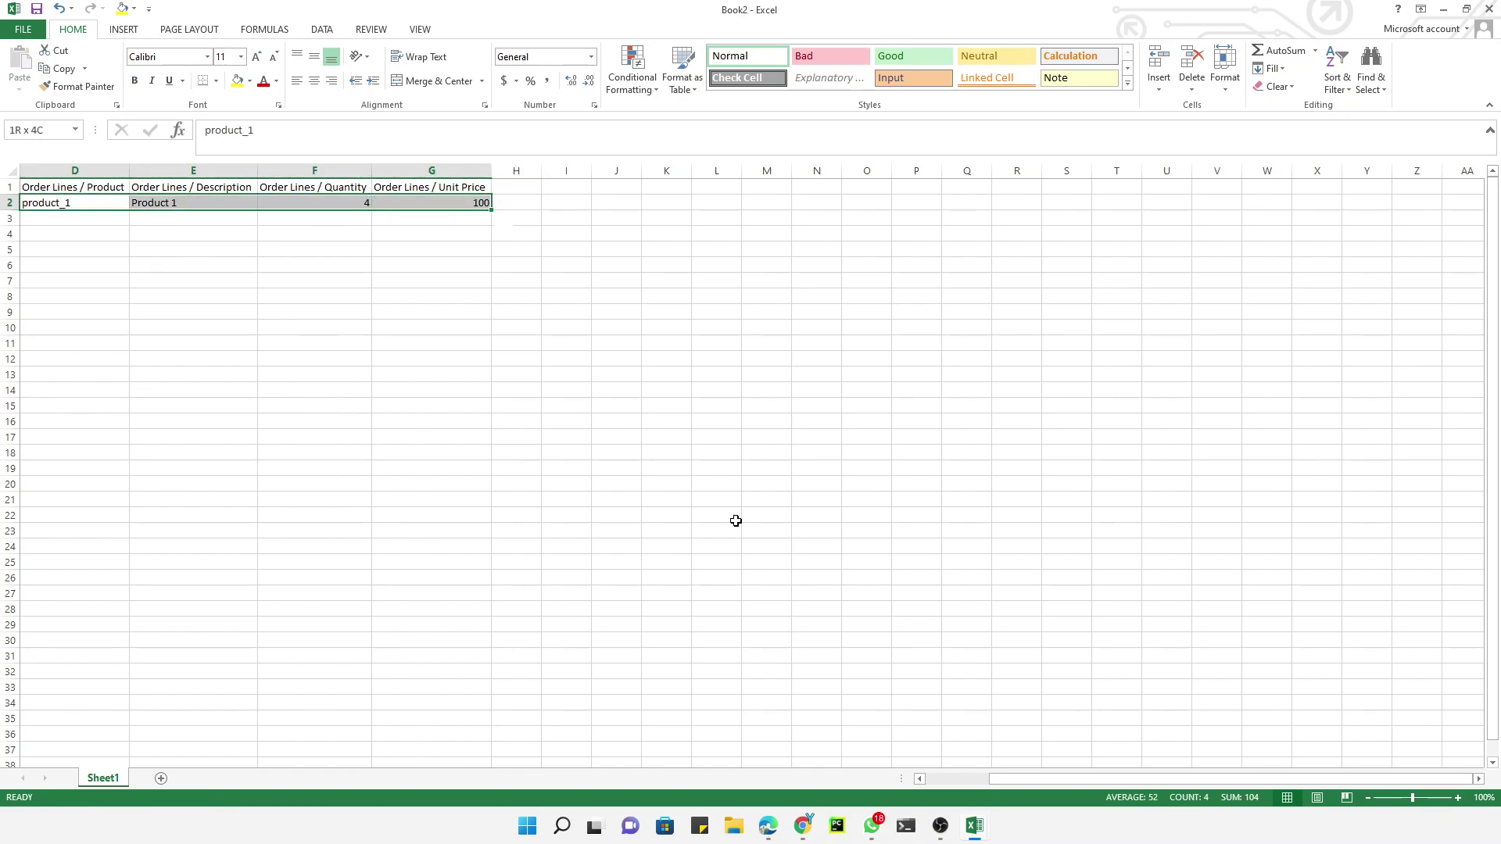
# Copy the first order line and paste it into rows 3 and 4
pyautogui.hotkey('ctrl', 'c')
pyautogui.press('Left')
pyautogui.press('Down')
pyautogui.press('Right')
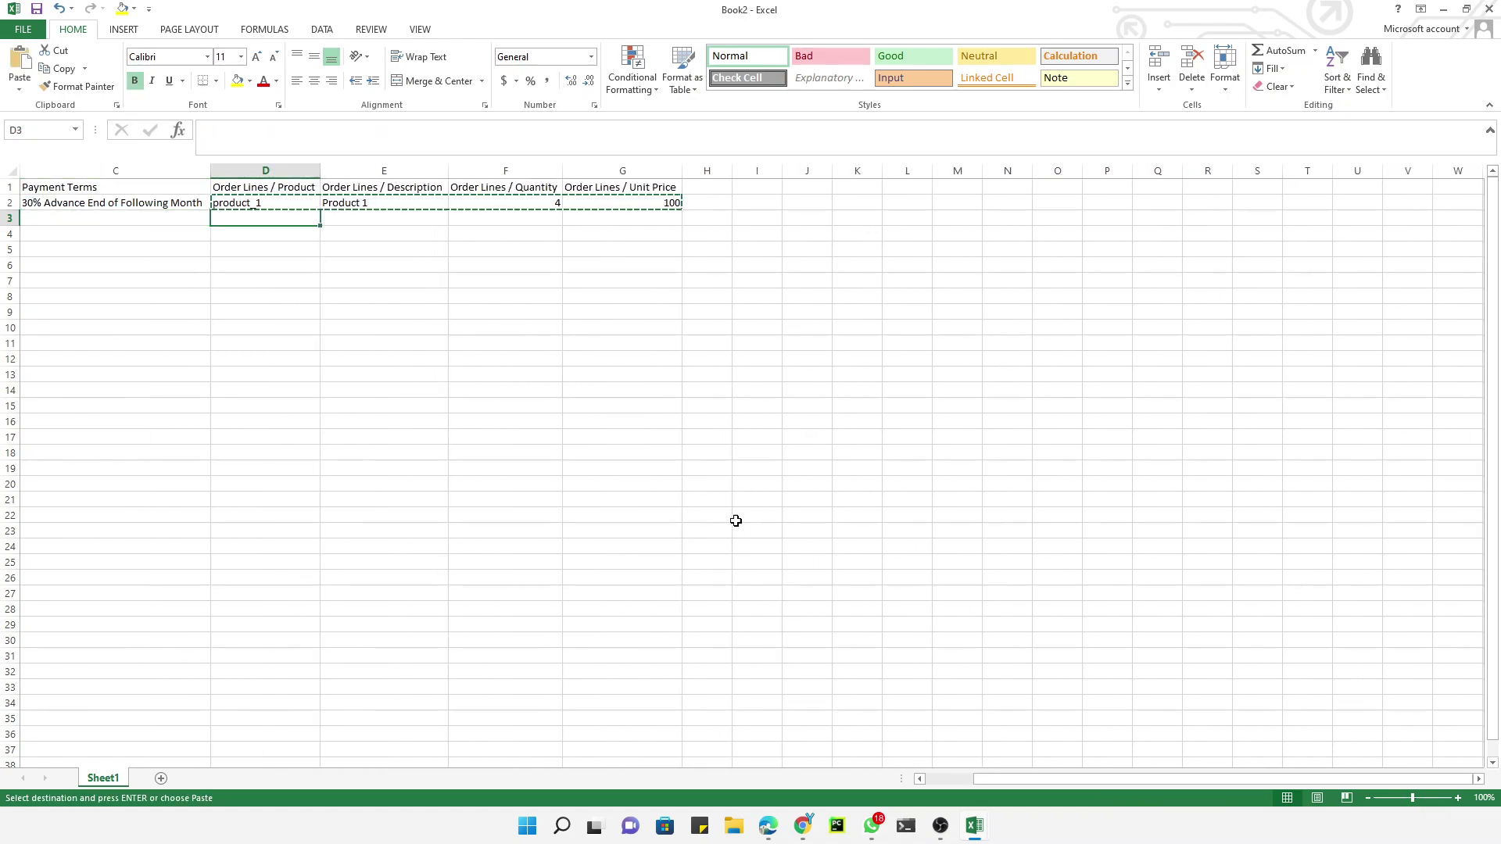
pyautogui.hotkey('ctrl', 'v')
pyautogui.press('Left')
pyautogui.press('Down')
pyautogui.press('Right')
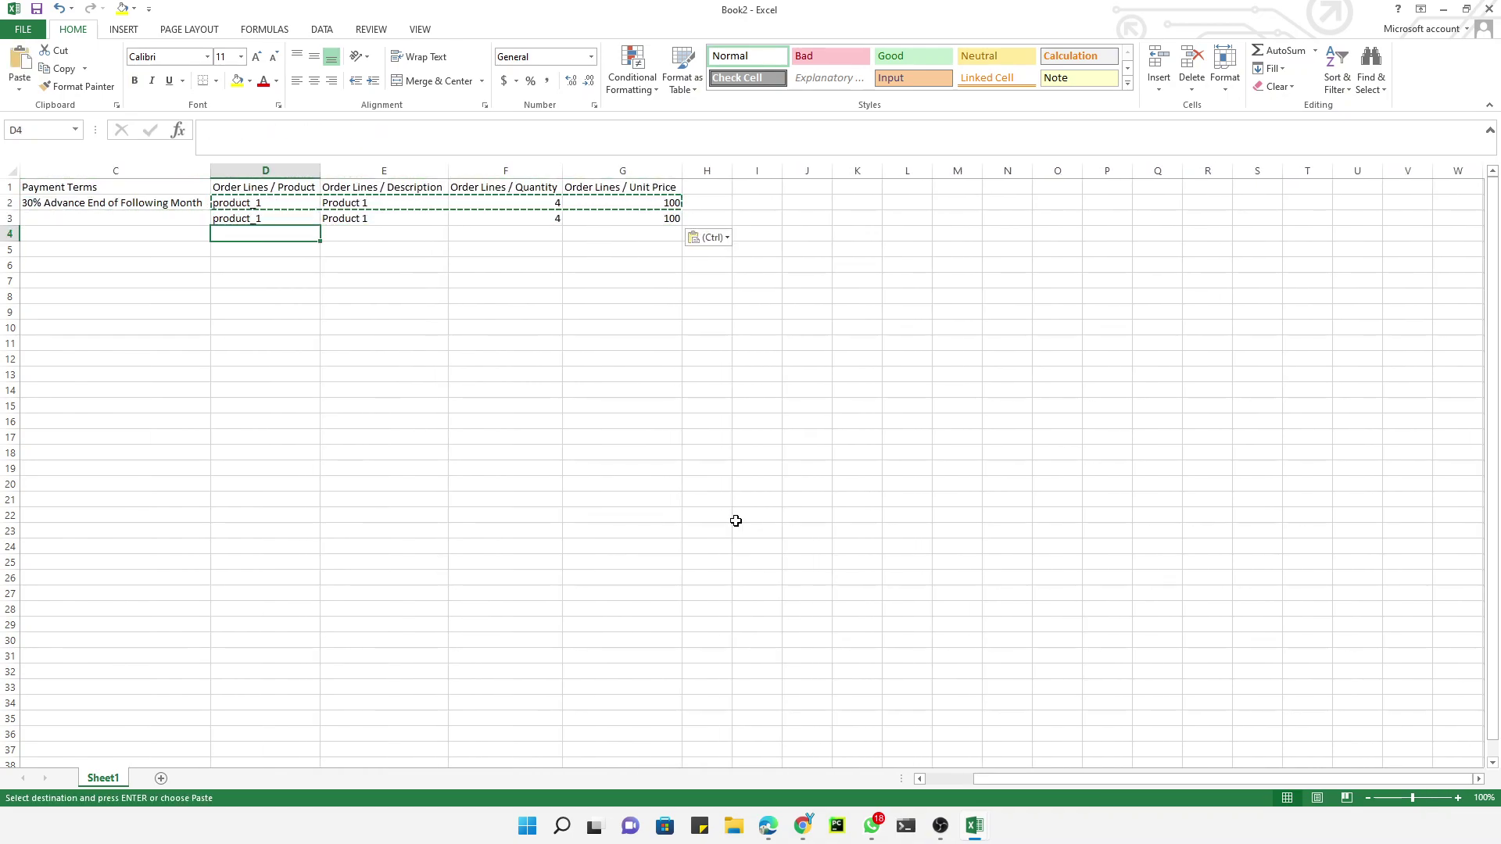
pyautogui.hotkey('ctrl', 'v')
pyautogui.press('Up')
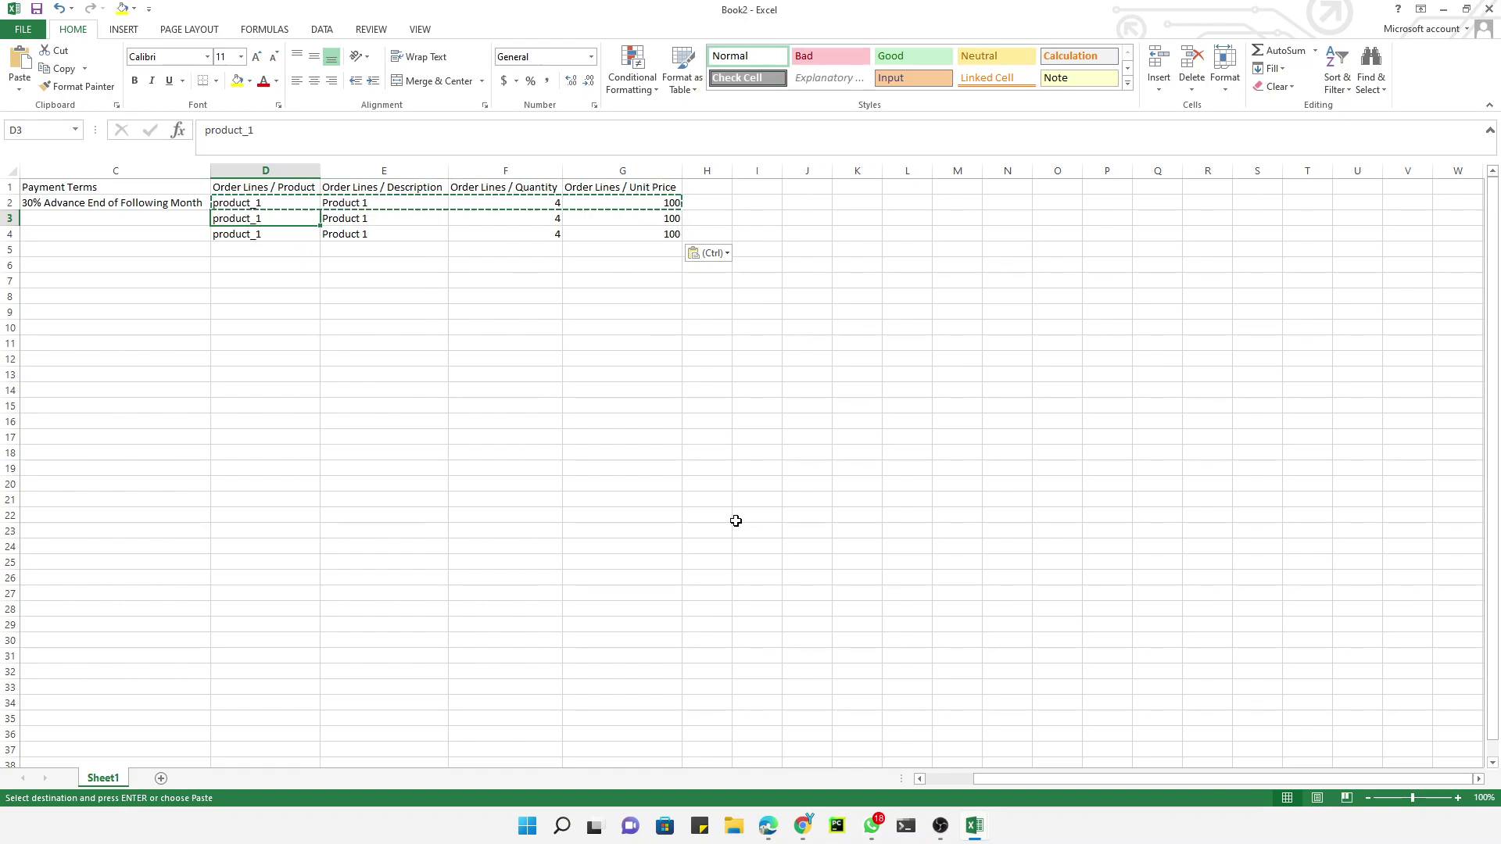
# Change the product in D3 to Product 2 and in D4 to product_3
pyautogui.doubleClick(270, 218)
pyautogui.press('BackSpace')
pyautogui.press('BackSpace')
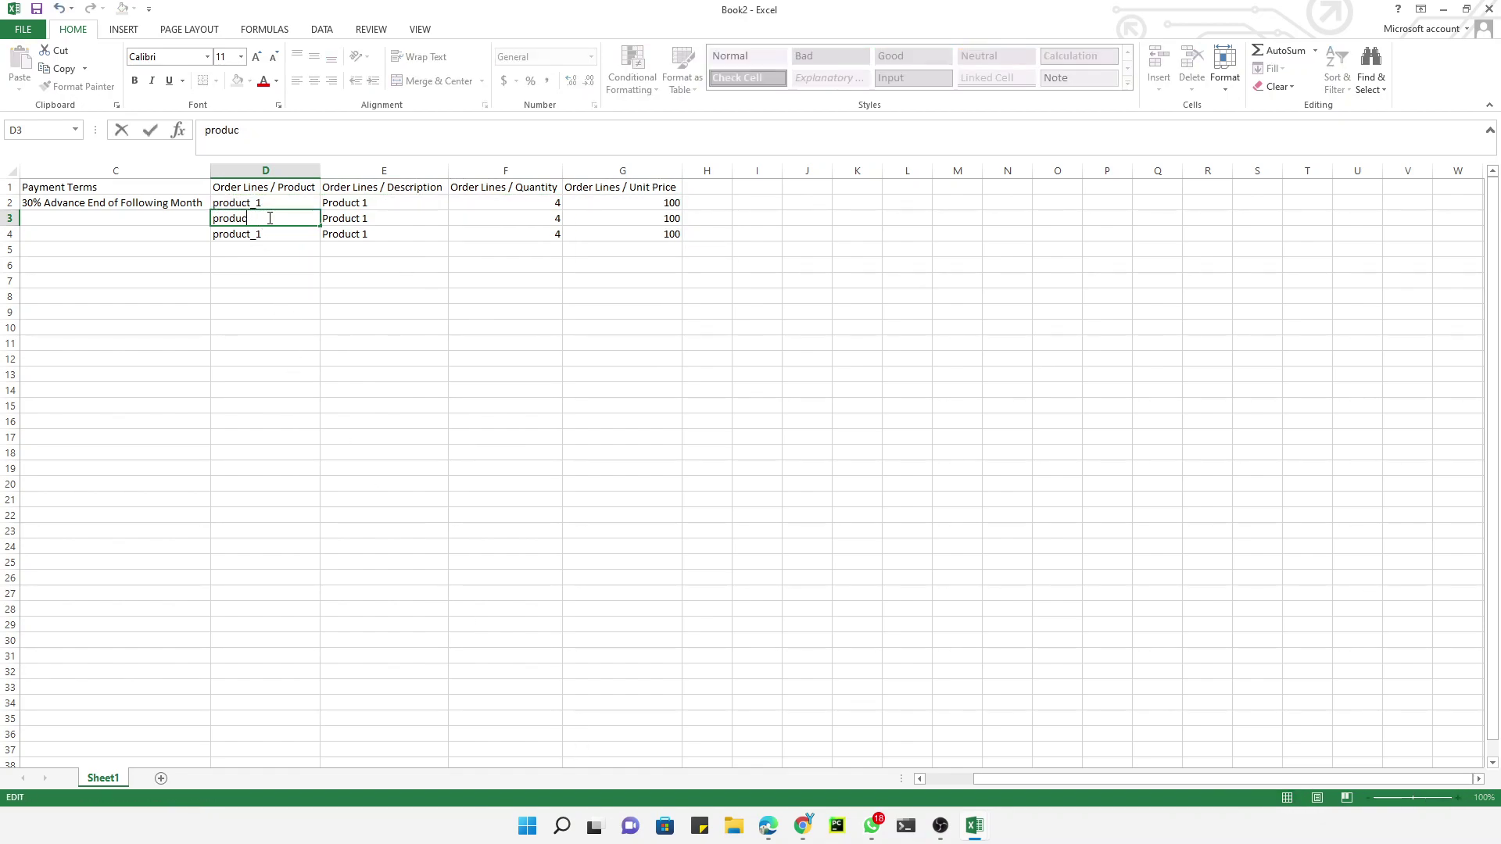
pyautogui.press('BackSpace')
pyautogui.press('BackSpace')
pyautogui.press('BackSpace')
pyautogui.press('BackSpace')
pyautogui.press('BackSpace')
pyautogui.press('BackSpace')
pyautogui.write('Product 2')
pyautogui.press('Return')
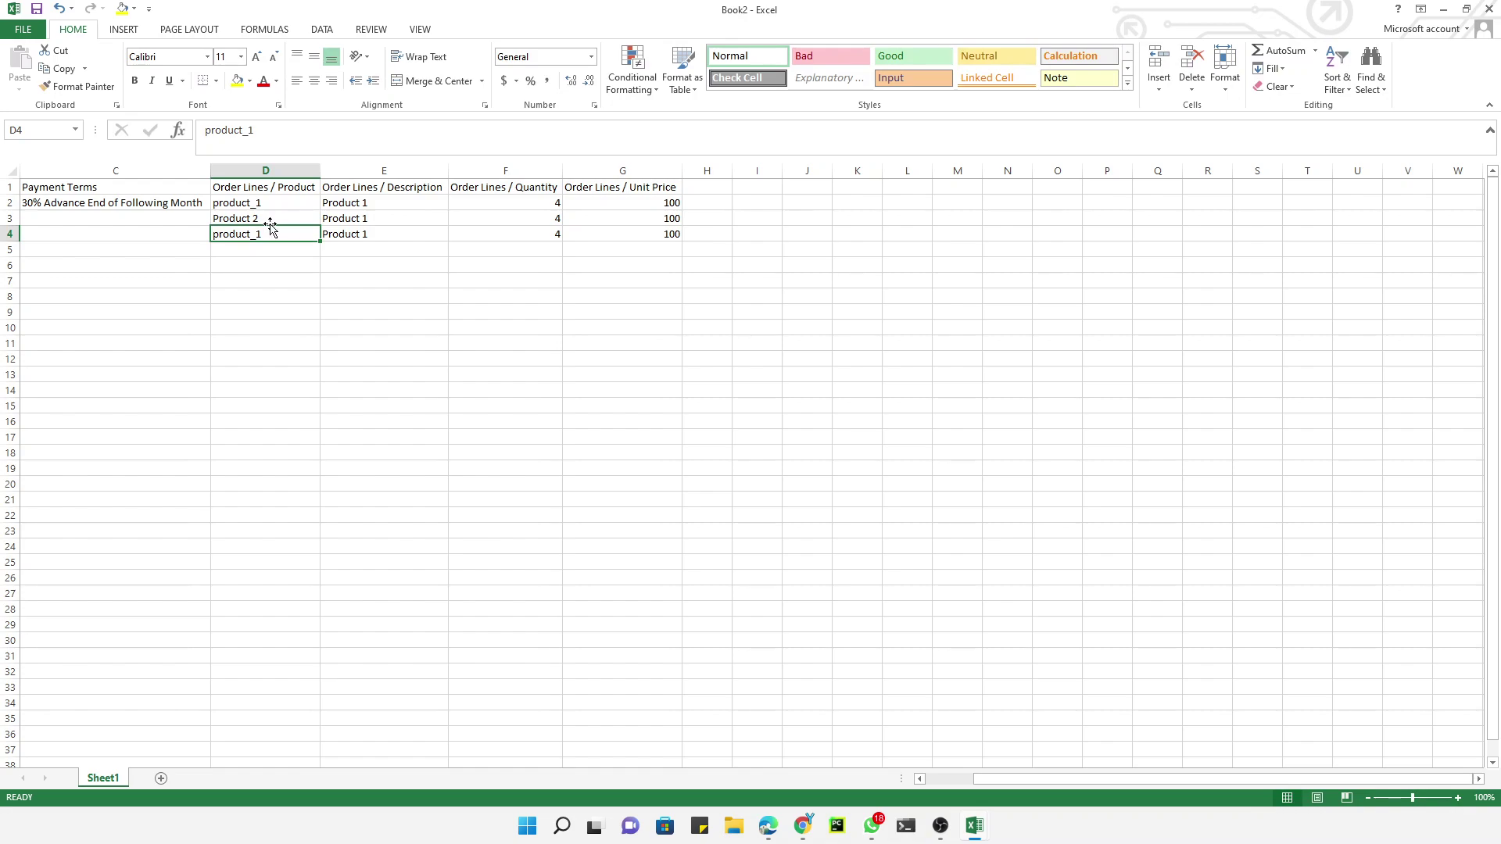
pyautogui.doubleClick(272, 227)
pyautogui.doubleClick(276, 233)
pyautogui.press('BackSpace')
pyautogui.write('3')
pyautogui.press('Return')
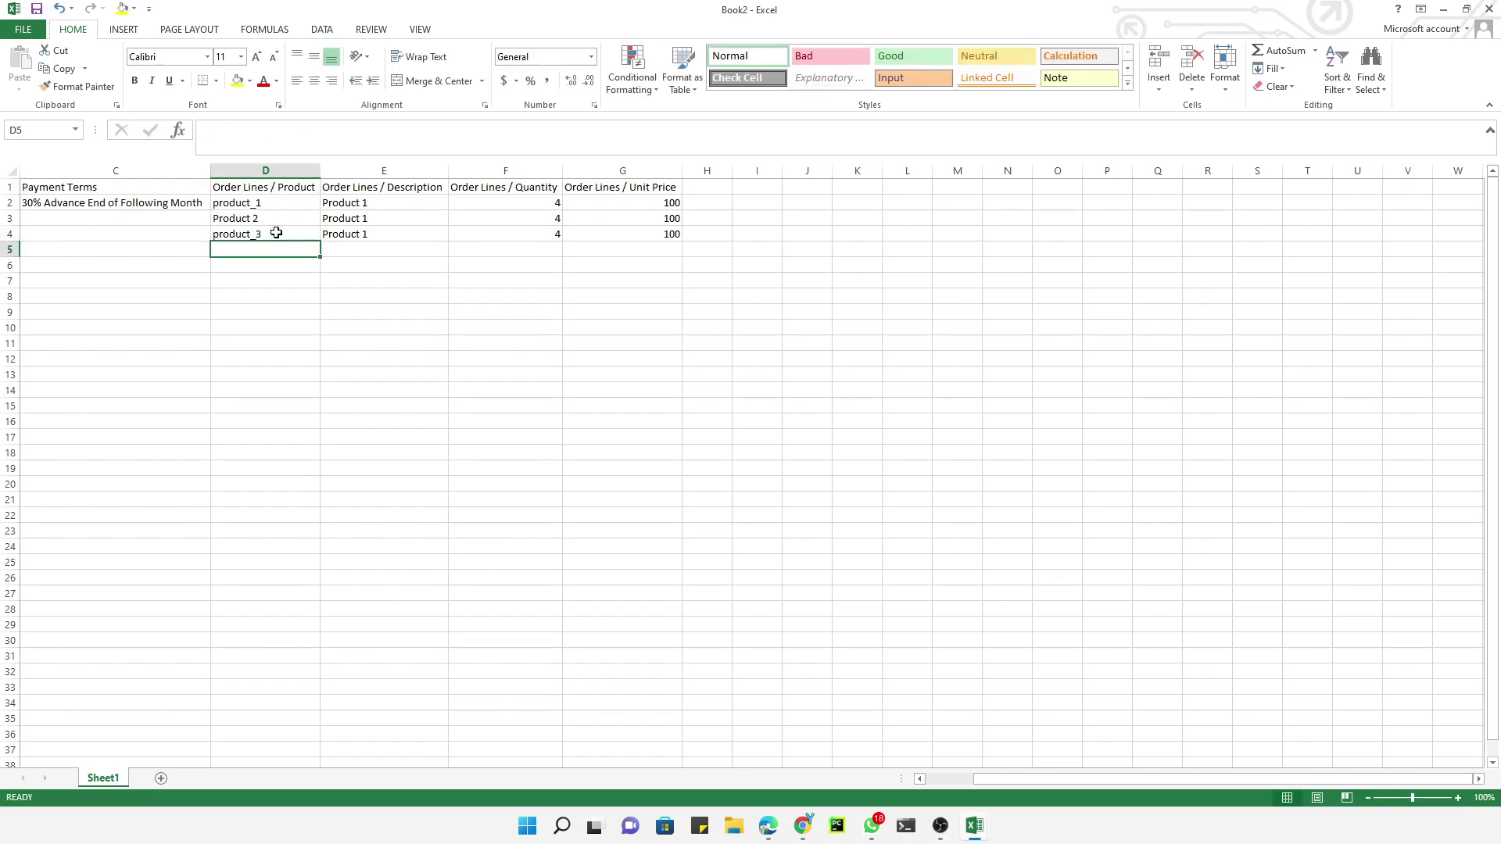
# Change the descriptions in E3 and E4 to Product 2 and Product 3
pyautogui.click(396, 221)
pyautogui.doubleClick(395, 219)
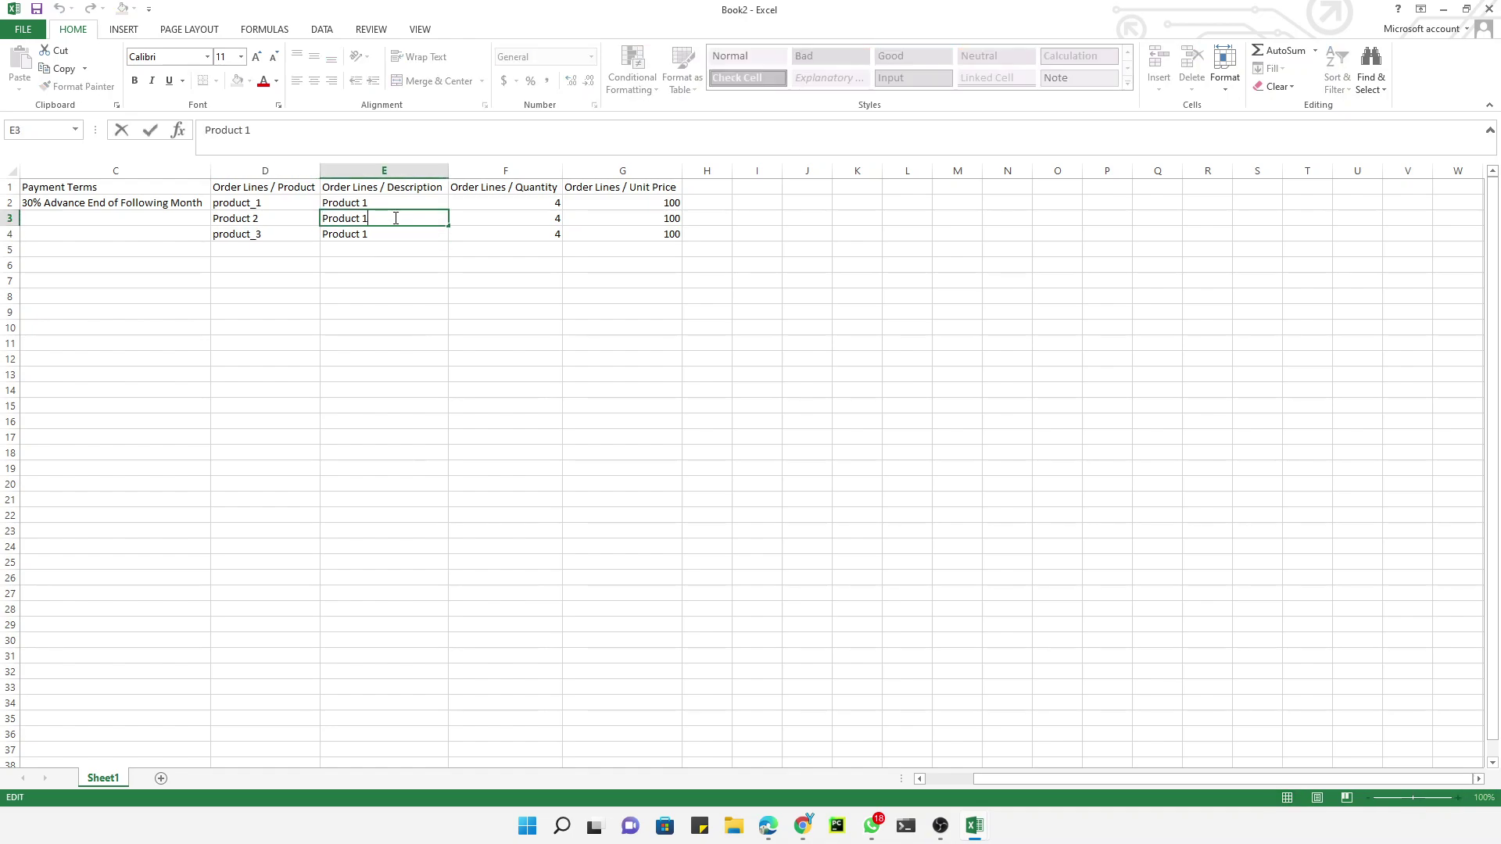
pyautogui.press('BackSpace')
pyautogui.press('Return')
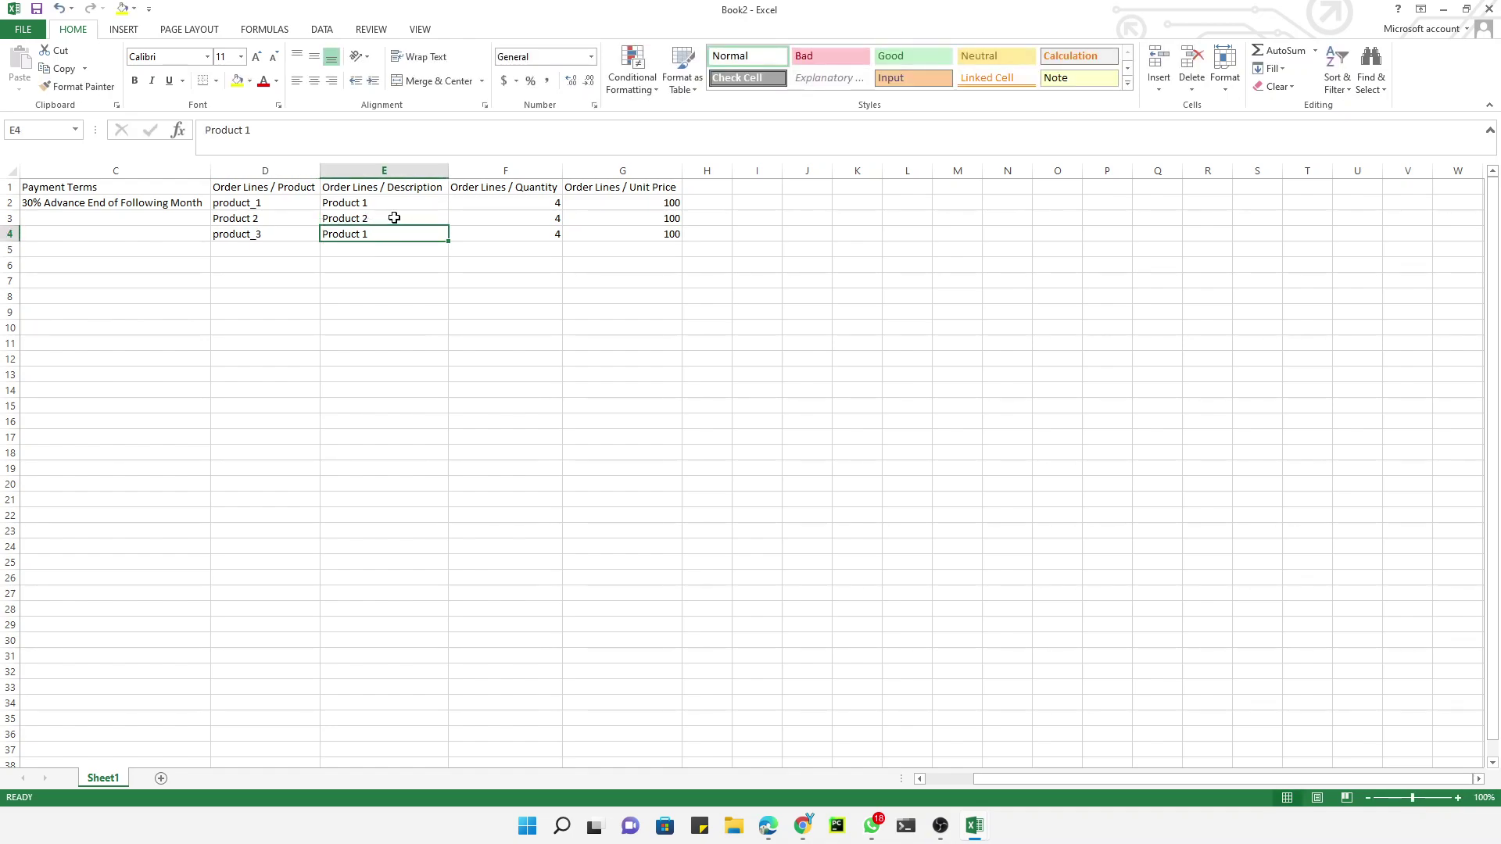
pyautogui.doubleClick(385, 231)
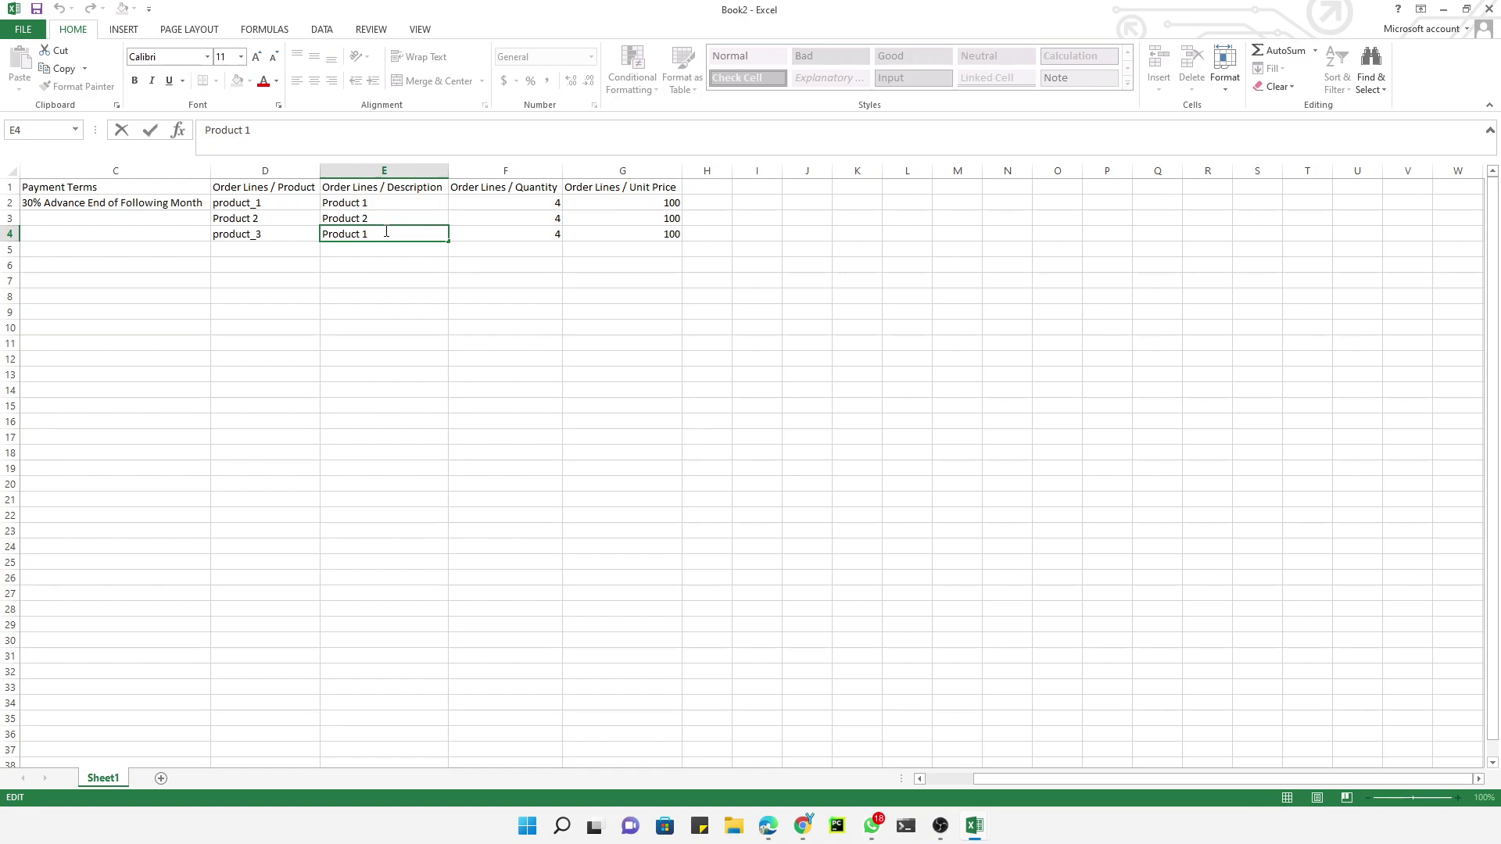
pyautogui.press('BackSpace')
pyautogui.write('3')
pyautogui.press('Return')
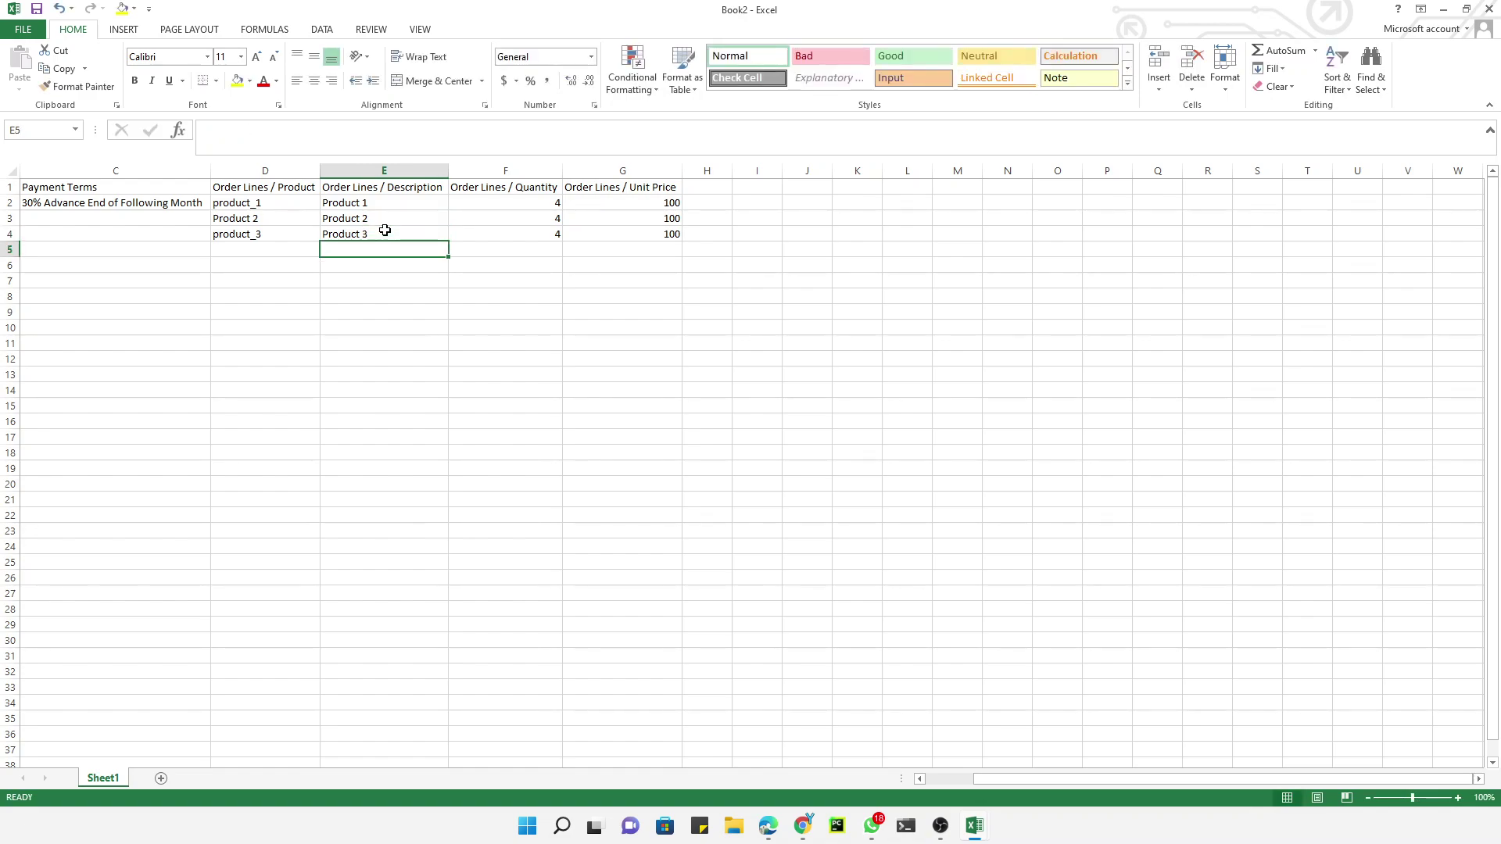
# Set row 3 to quantity 10 at price 40, and row 4 to quantity 100 at price 3
pyautogui.click(528, 224)
pyautogui.write('10')
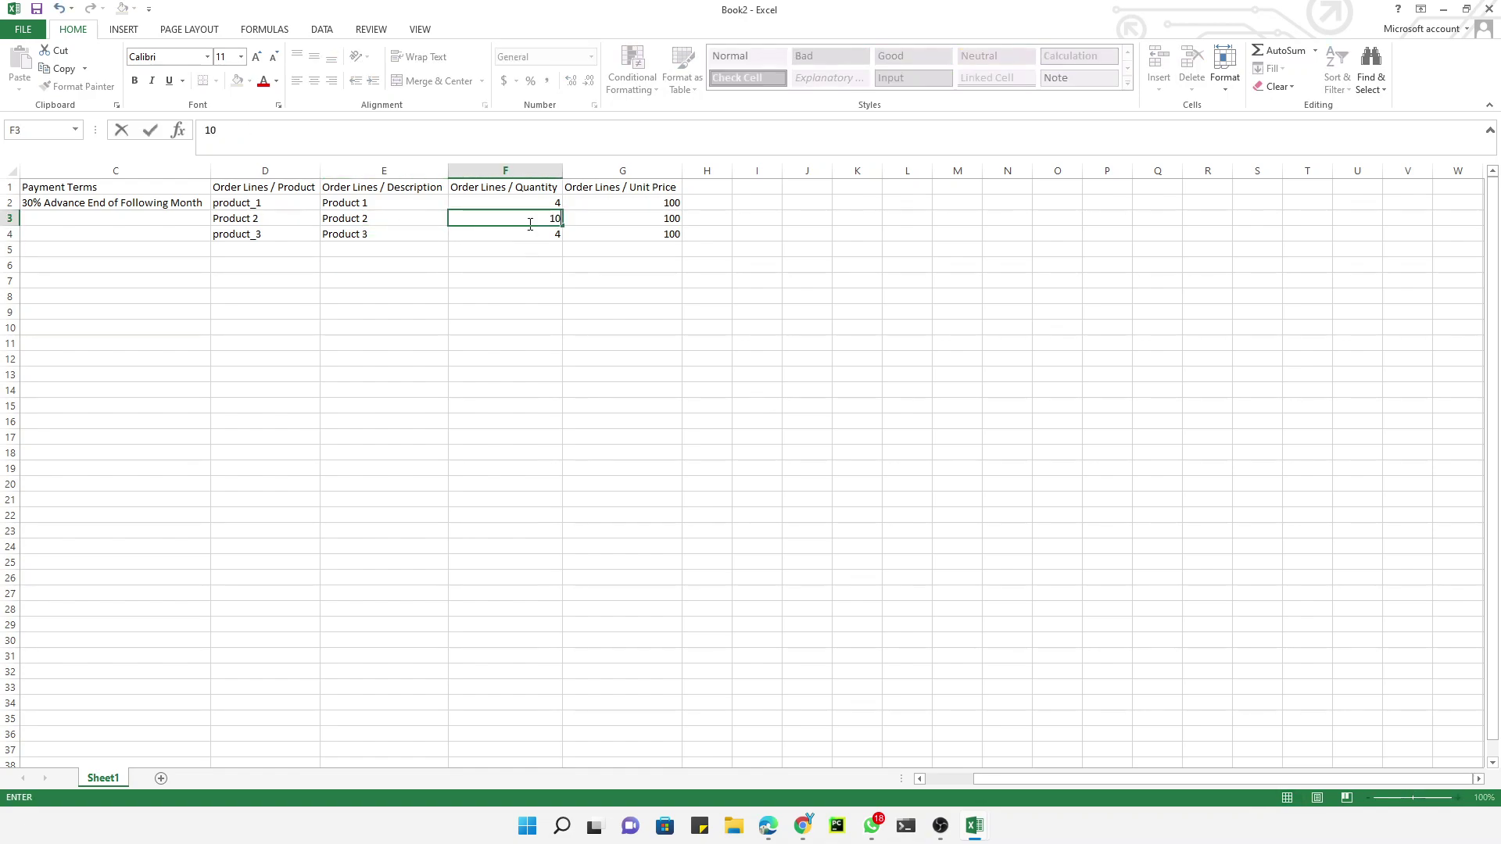
pyautogui.click(613, 221)
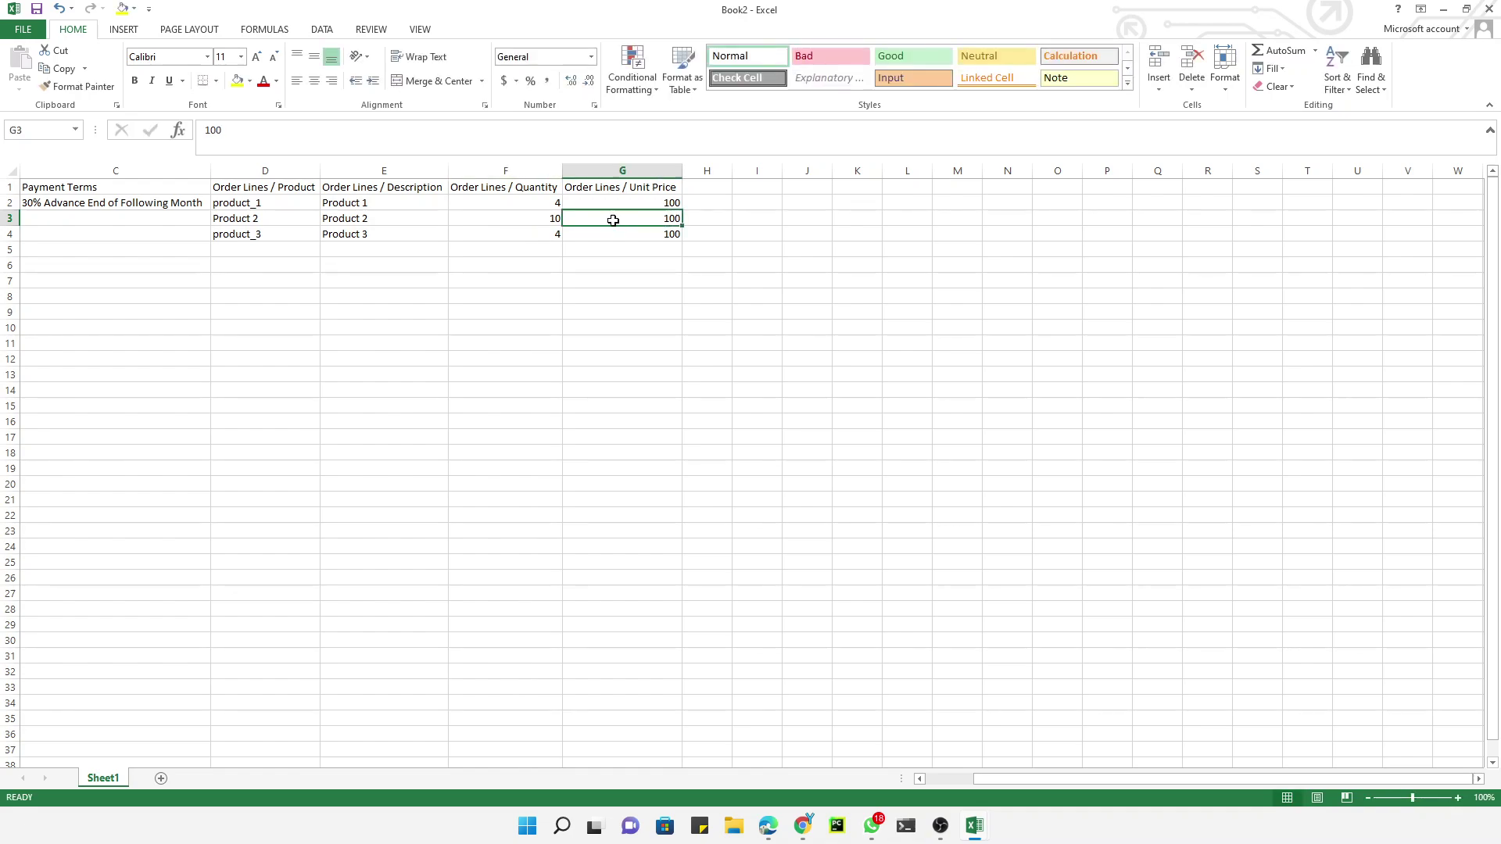
pyautogui.write('40')
pyautogui.press('Return')
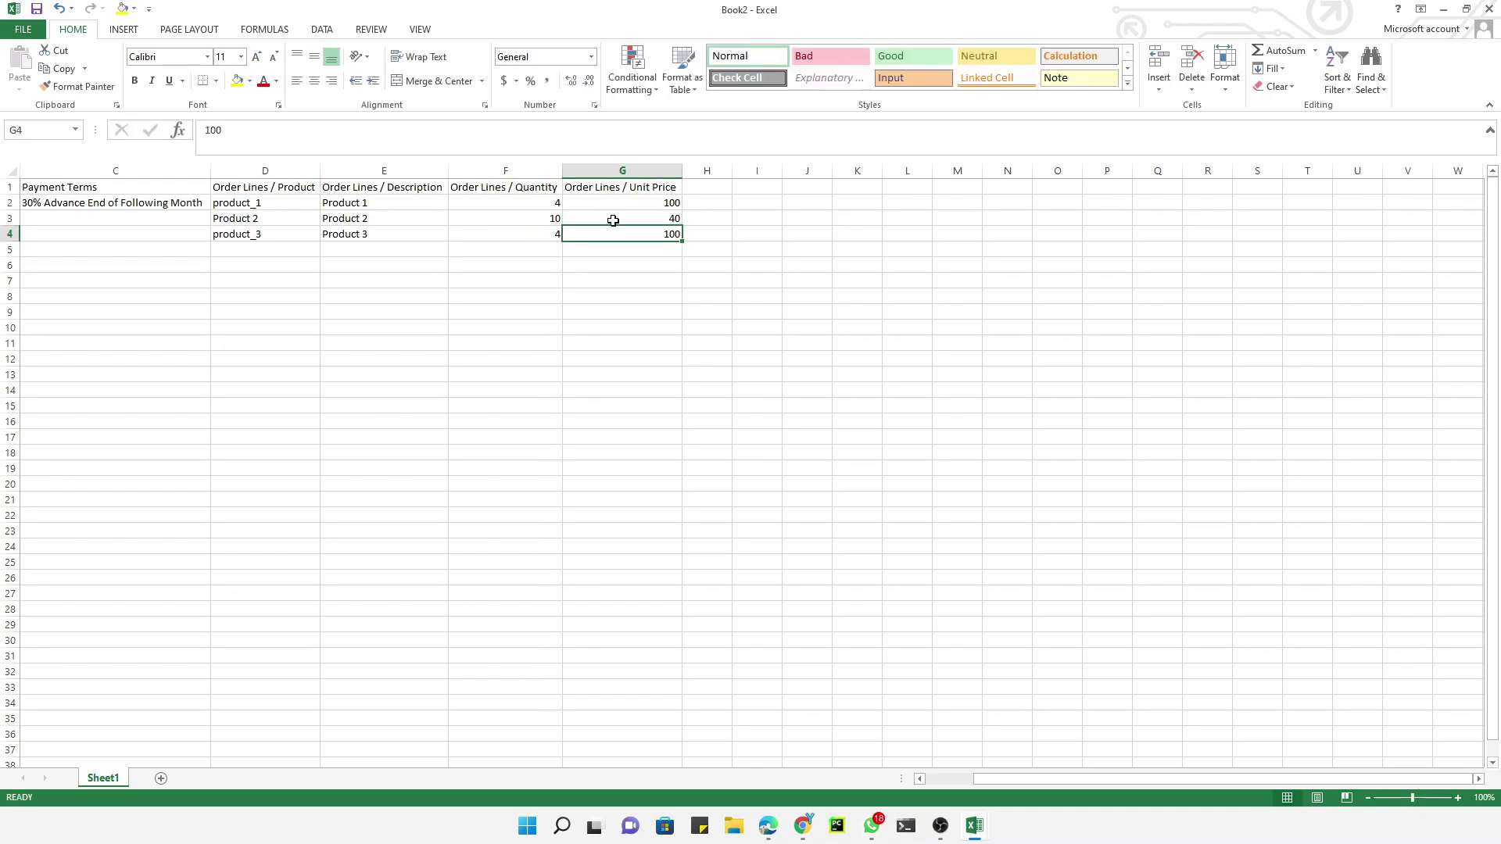
pyautogui.click(534, 234)
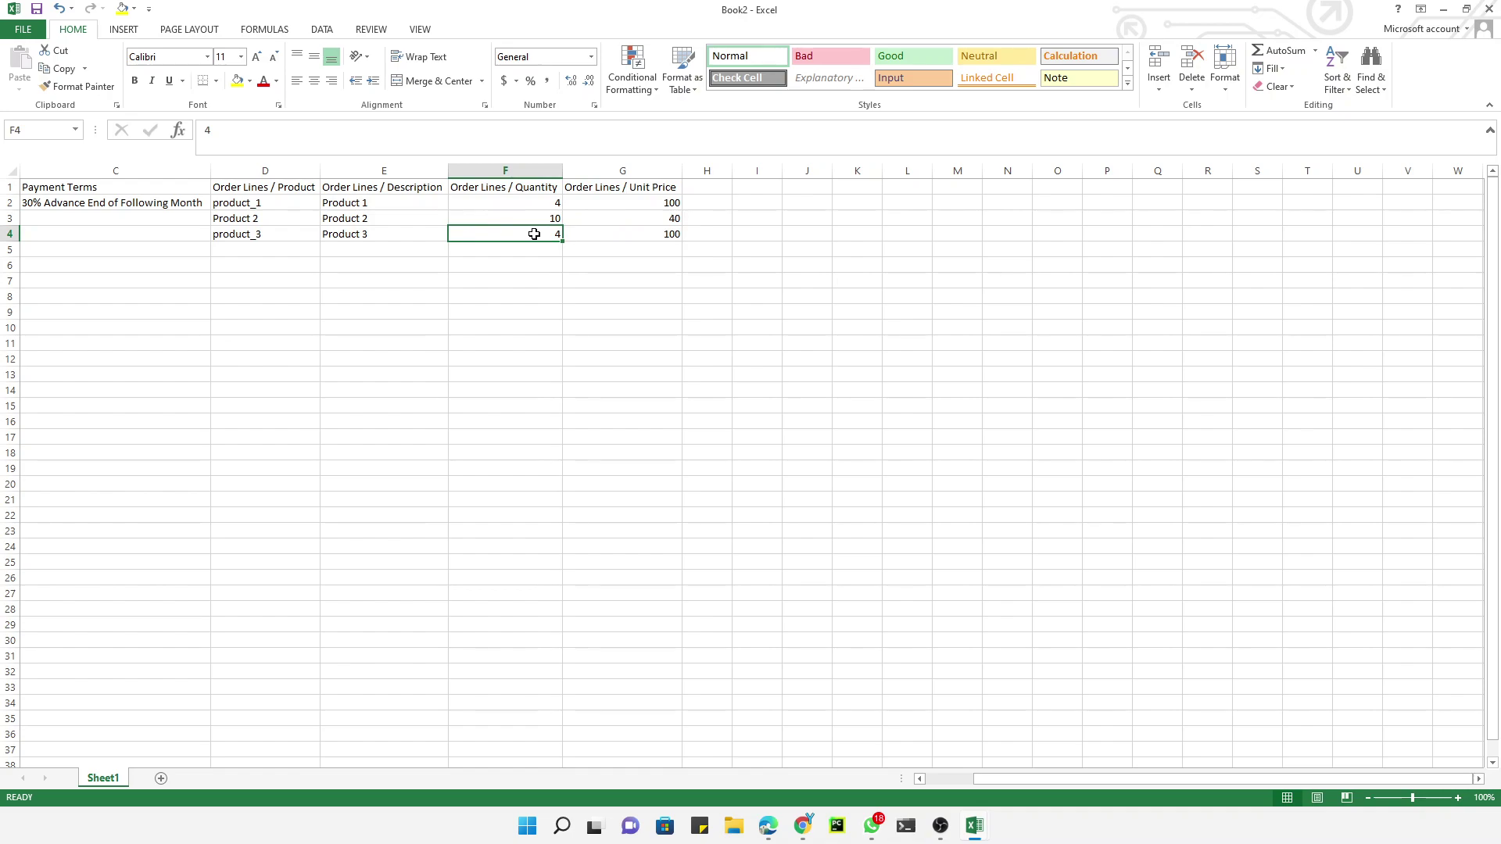
pyautogui.write('100')
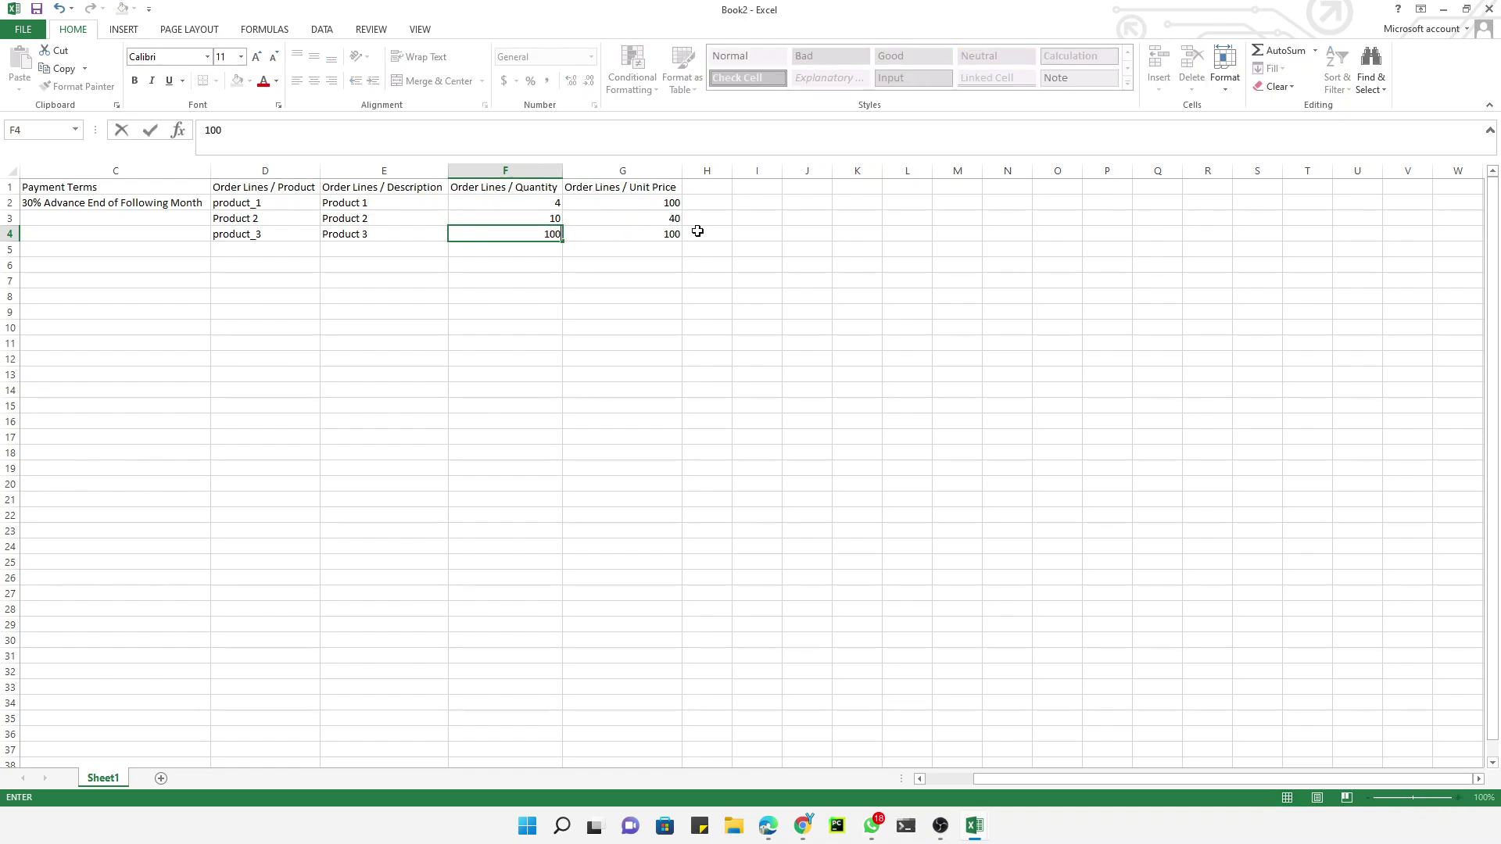
pyautogui.click(670, 233)
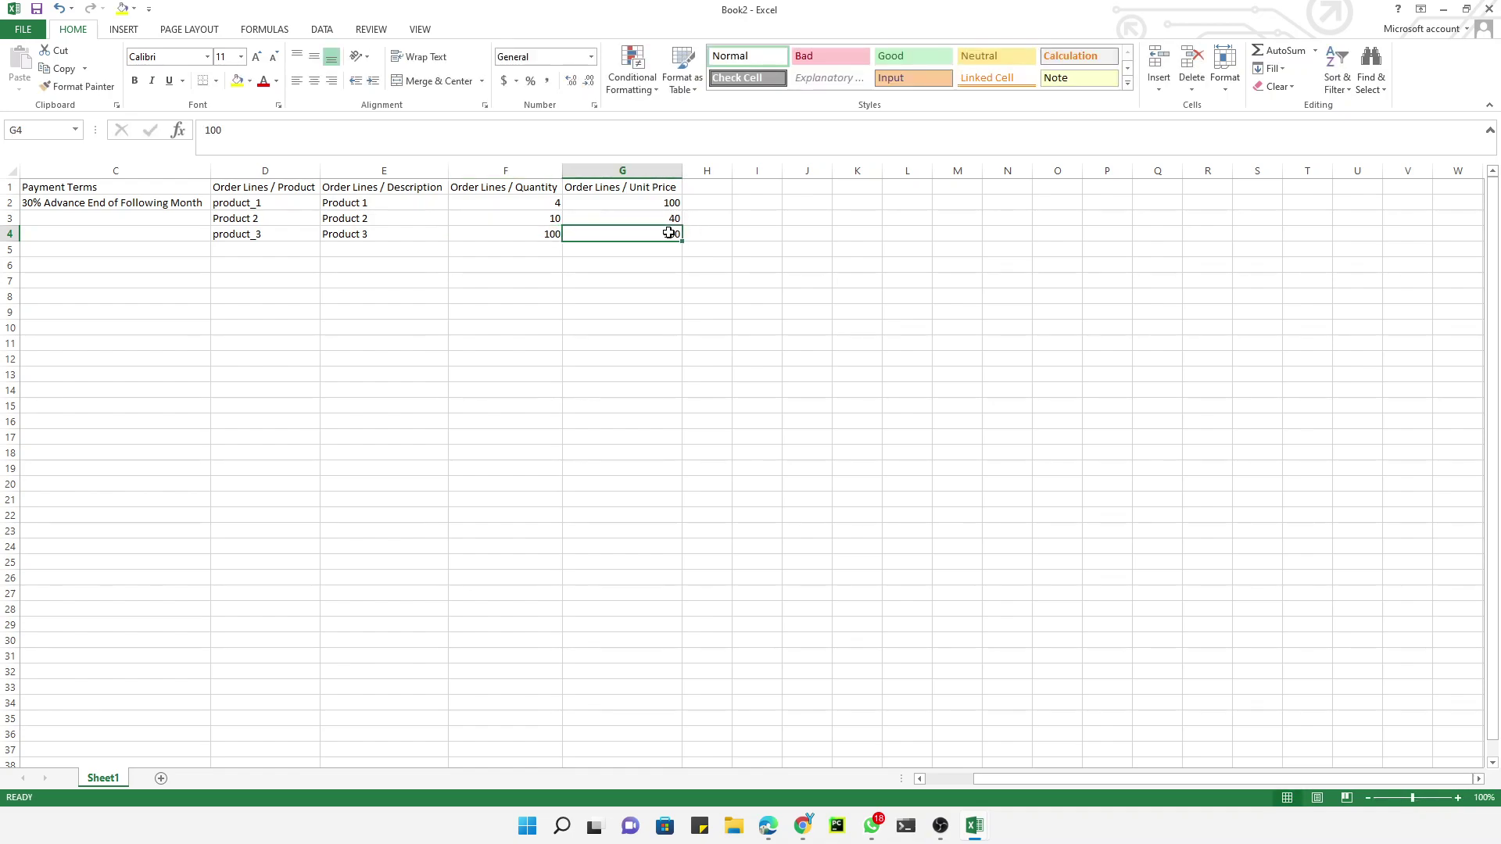
pyautogui.write('3')
pyautogui.press('Return')
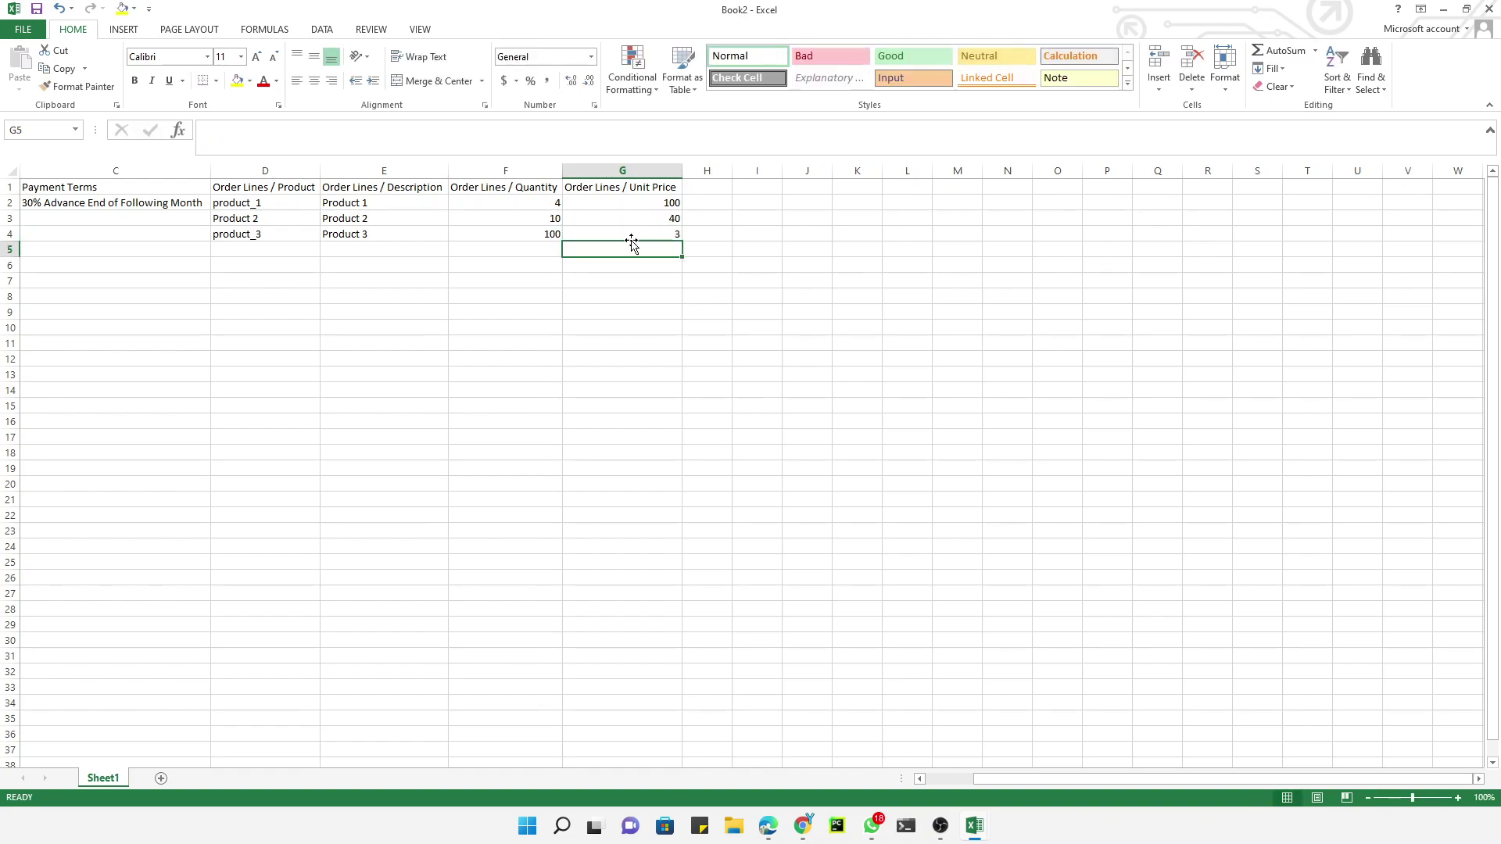
# Save the workbook as sale-order.xlsx in the Desktop folder
pyautogui.hotkey('ctrl', 's')
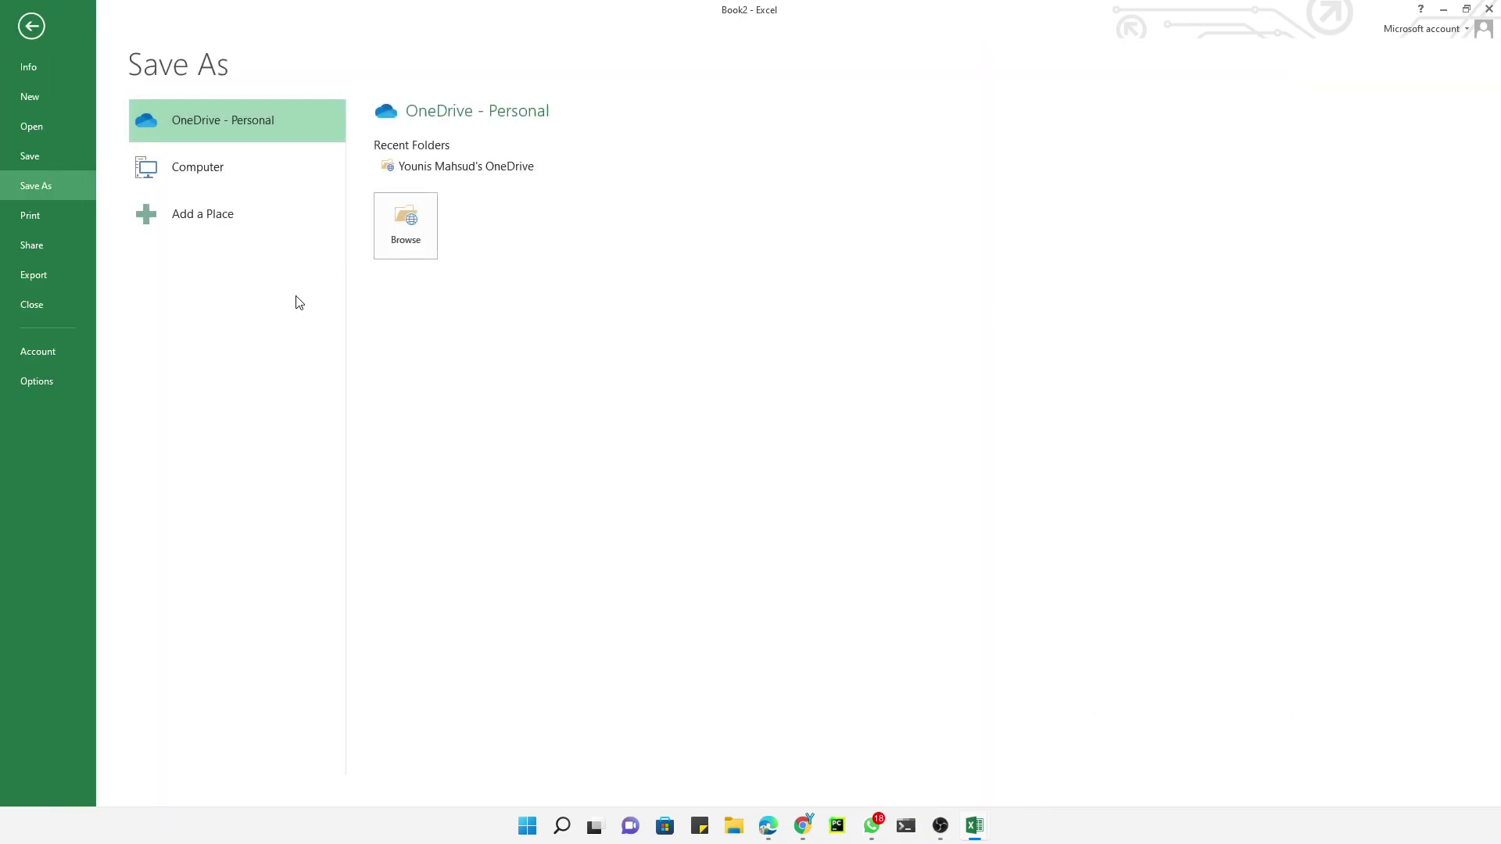
pyautogui.click(233, 165)
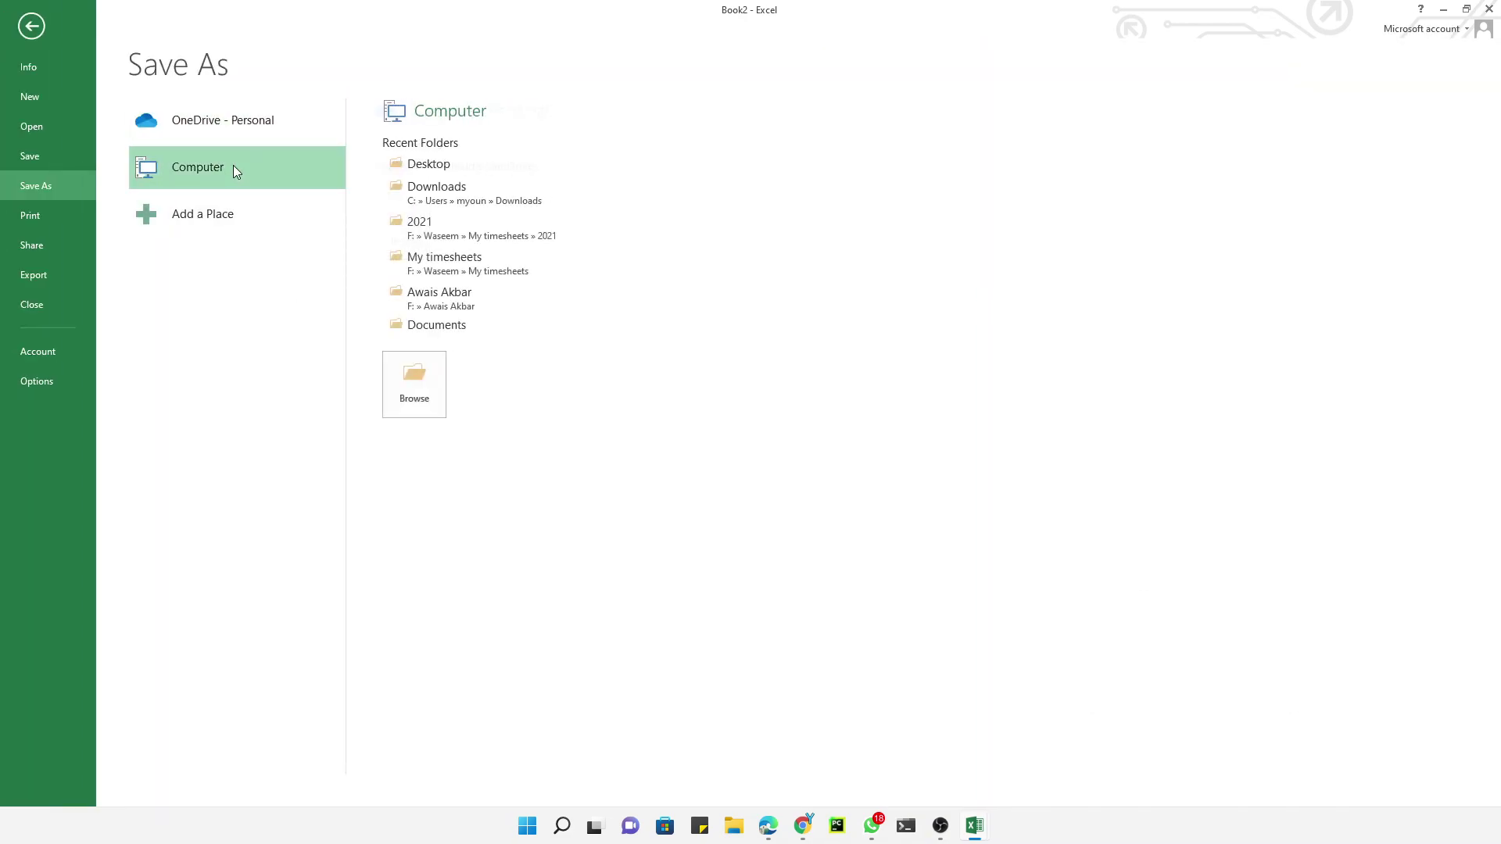
pyautogui.click(411, 380)
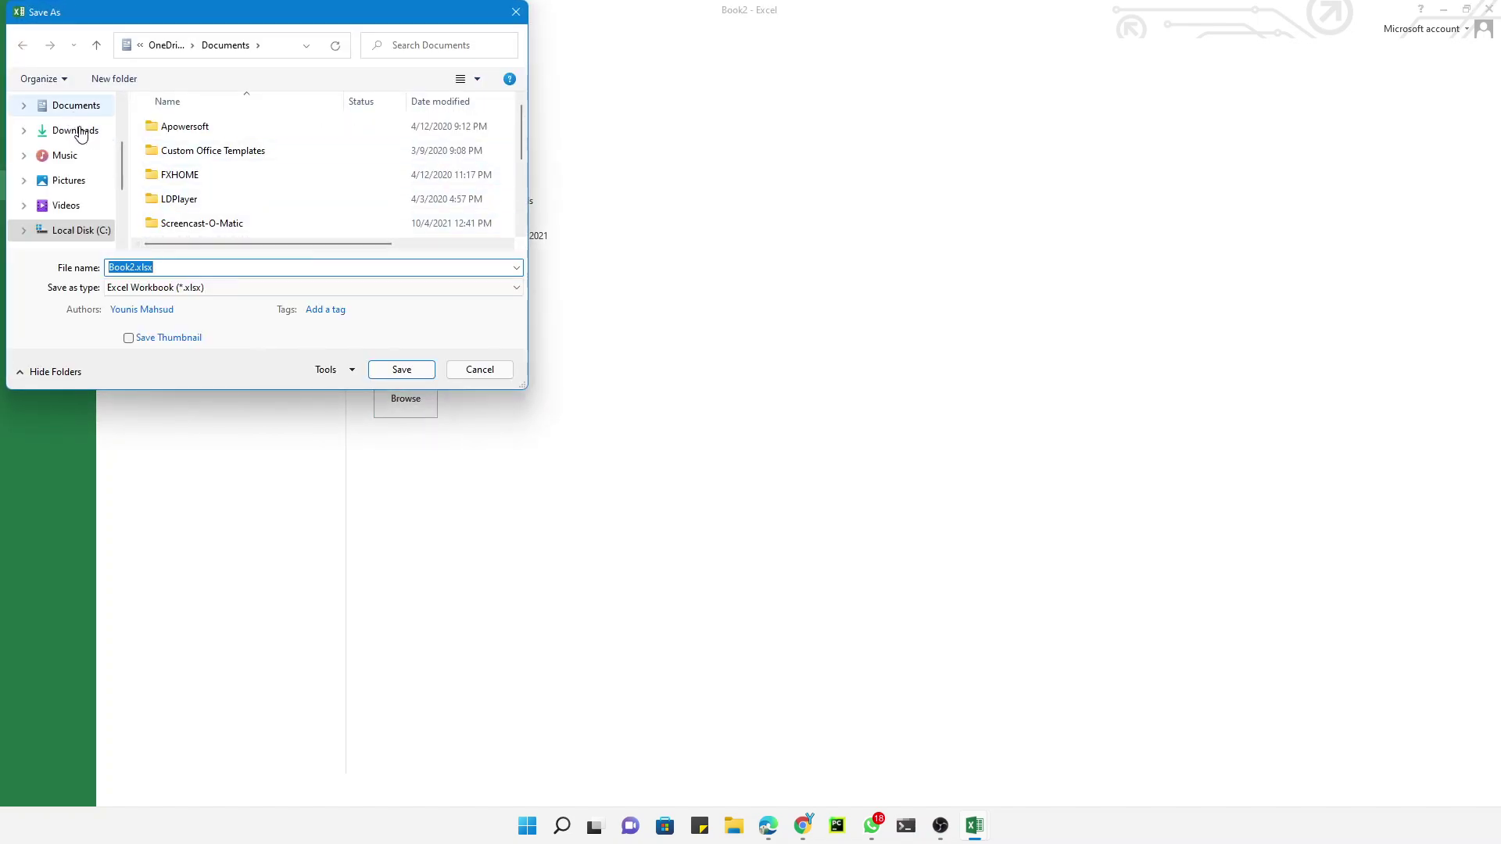
pyautogui.click(71, 138)
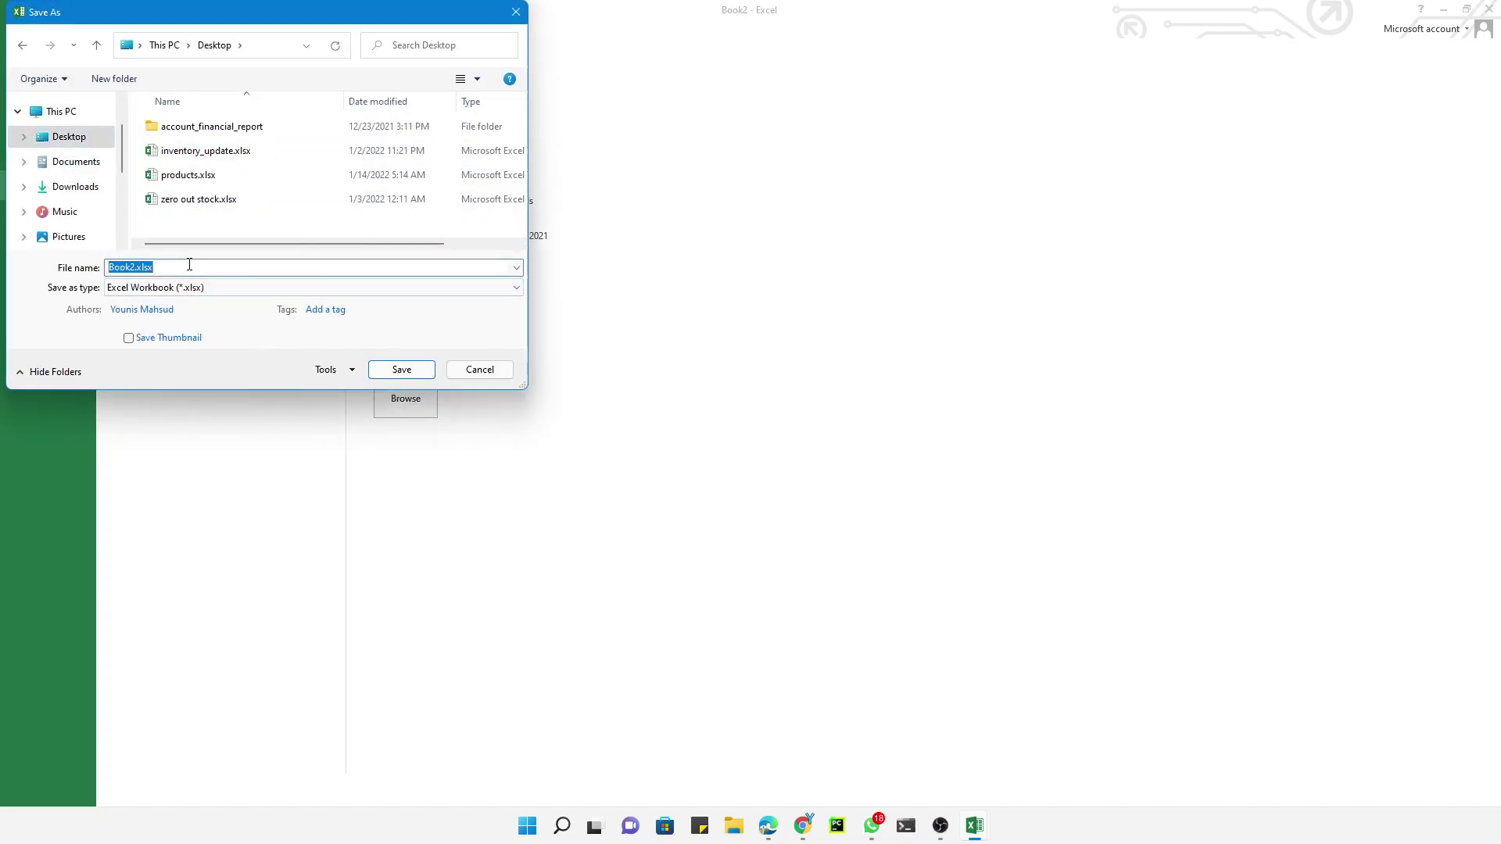
pyautogui.write('sale-order')
pyautogui.press('Return')
# Back in Odoo, discard the unsaved new quotation
pyautogui.moveTo(769, 835)
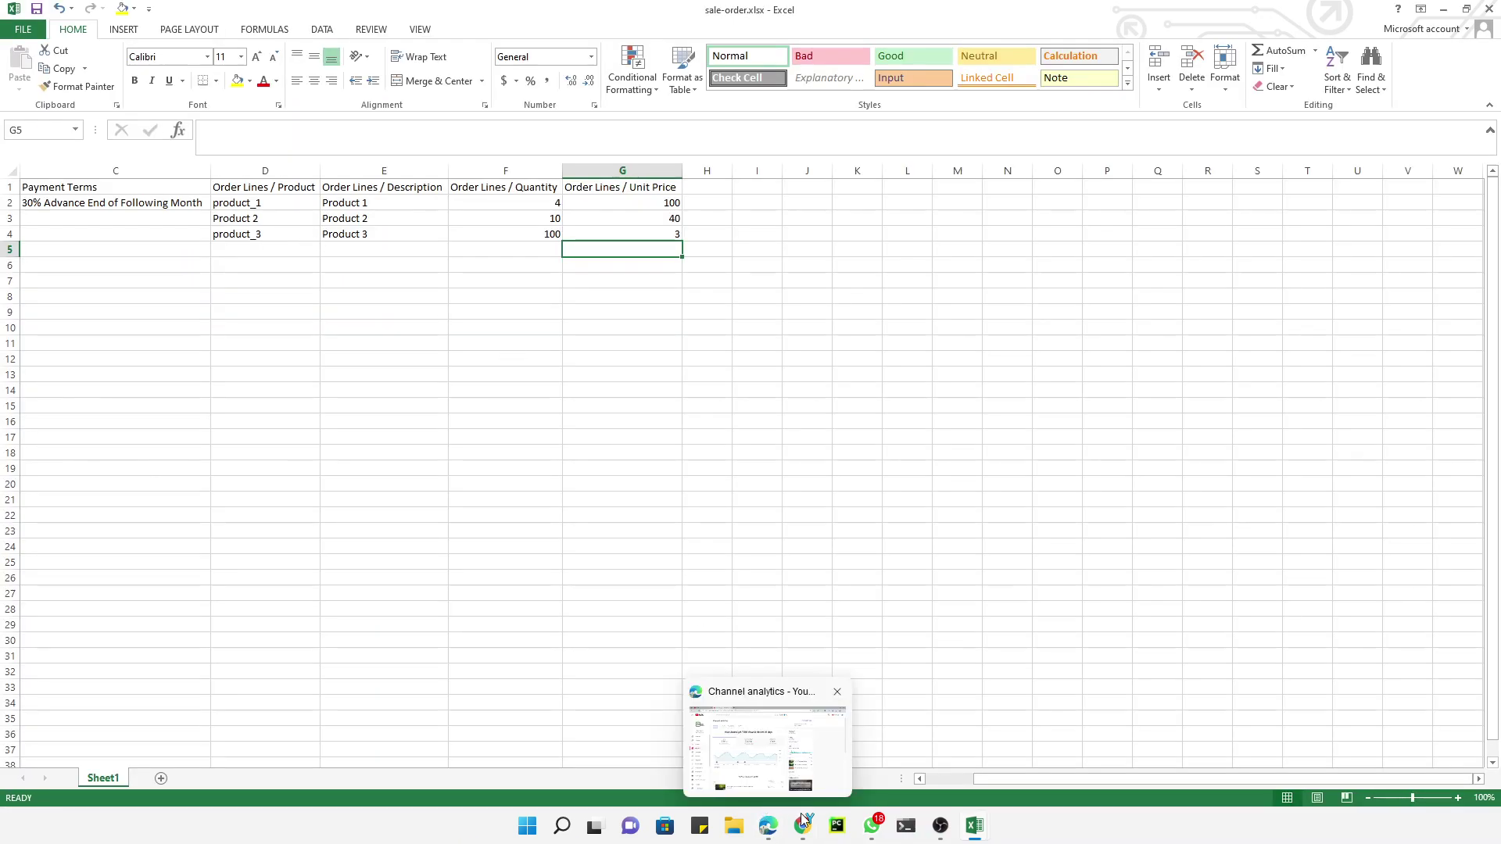
pyautogui.click(829, 691)
pyautogui.click(79, 163)
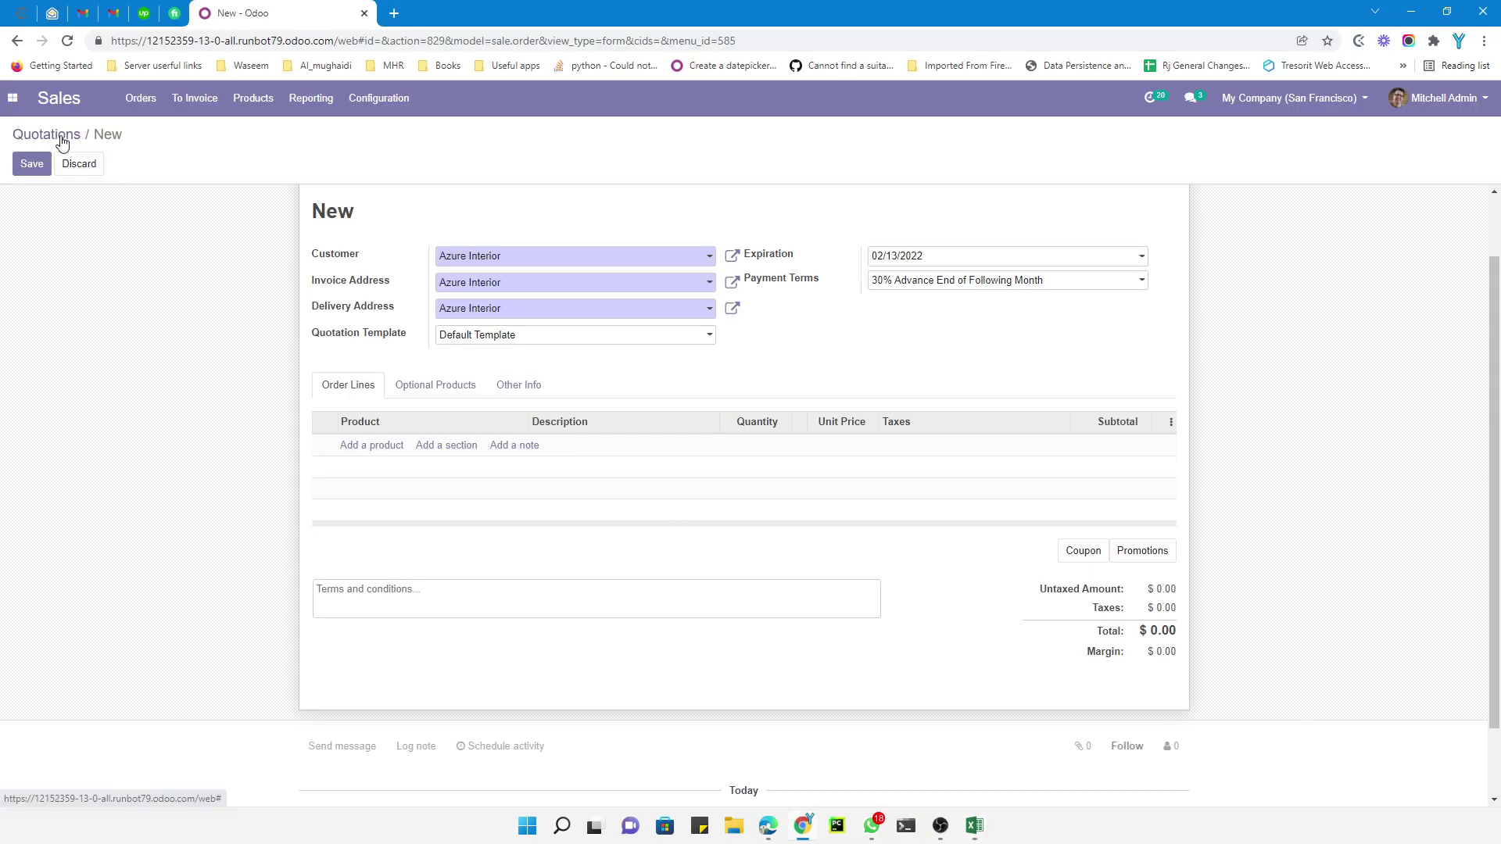
pyautogui.click(519, 198)
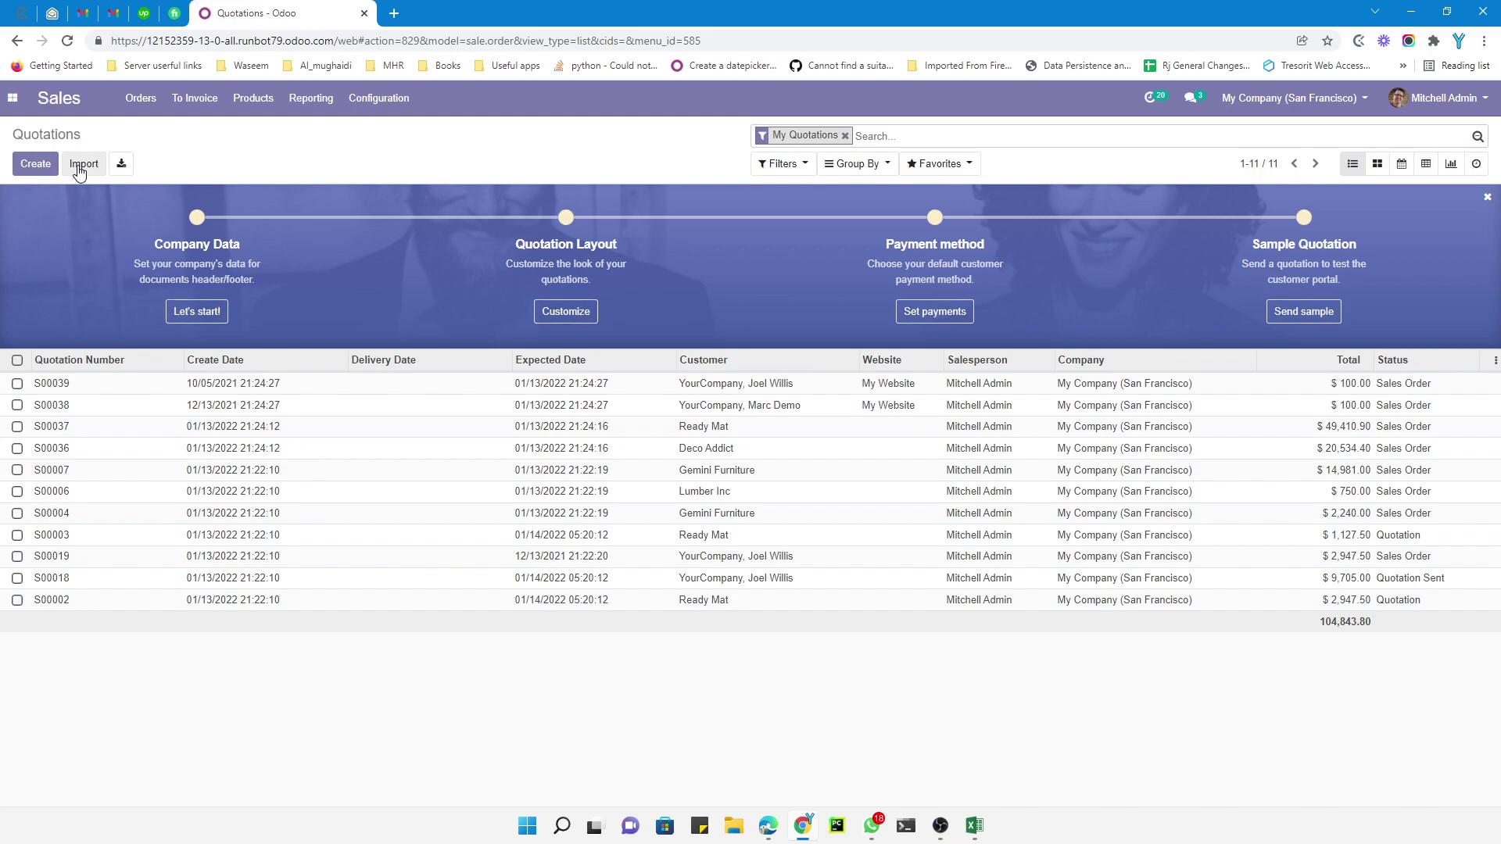
# Load sale-order.xlsx into the quotation importer, test it, then import it
pyautogui.click(81, 164)
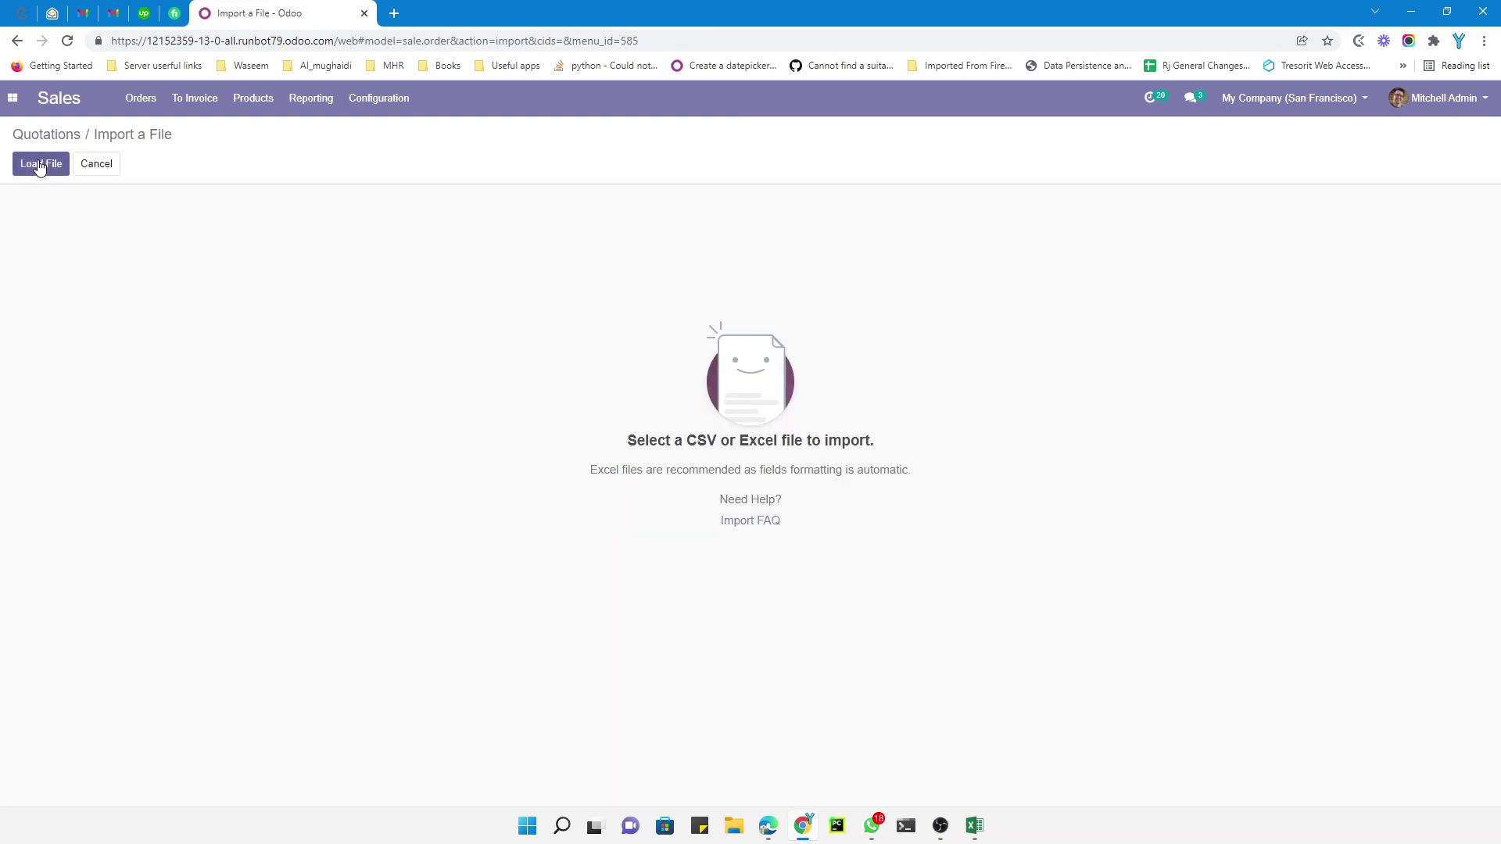
pyautogui.click(39, 167)
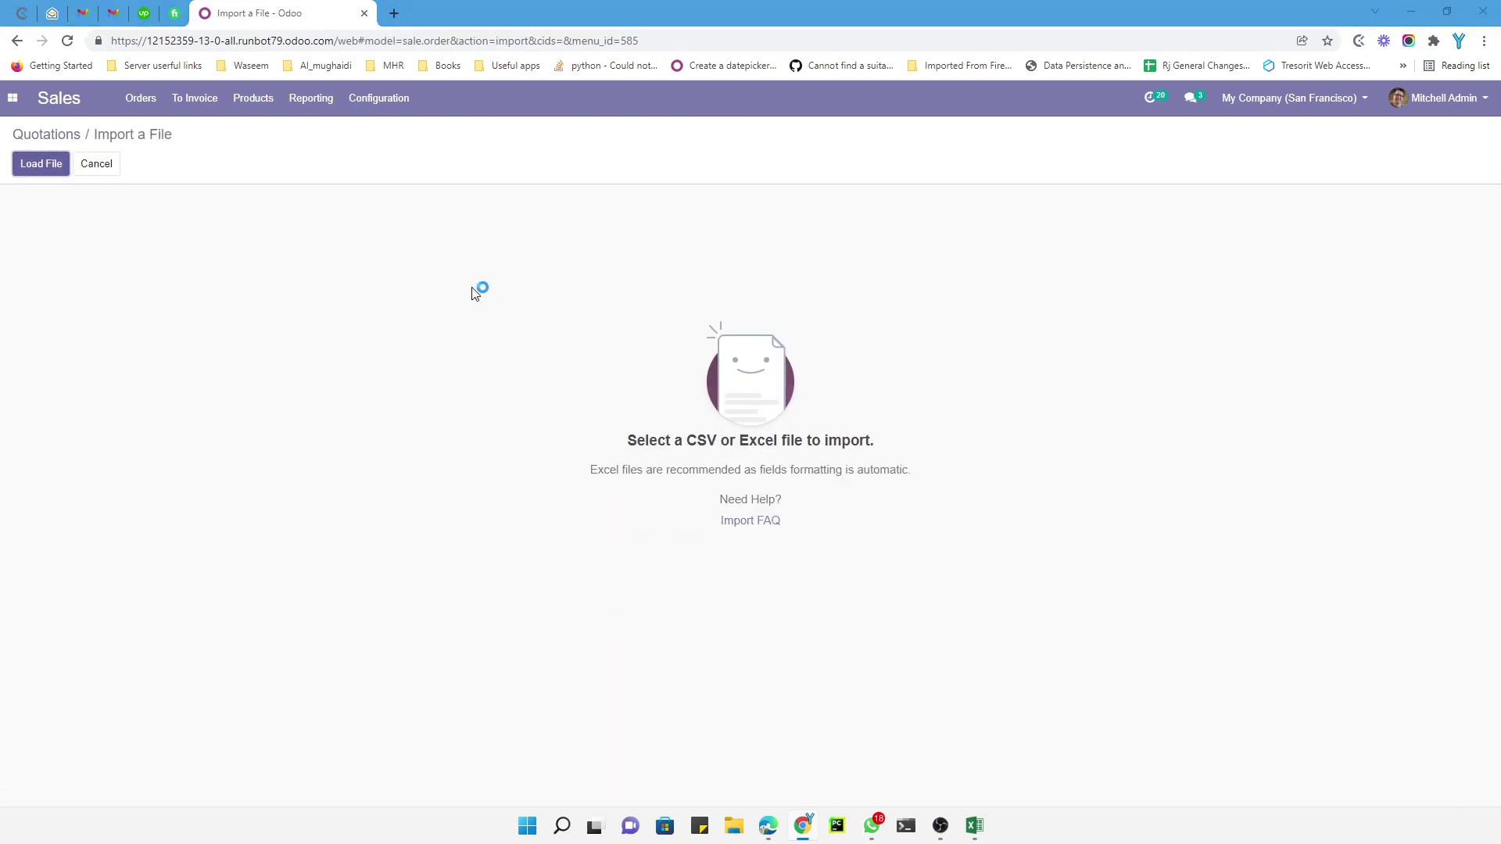
pyautogui.click(229, 198)
pyautogui.doubleClick(229, 199)
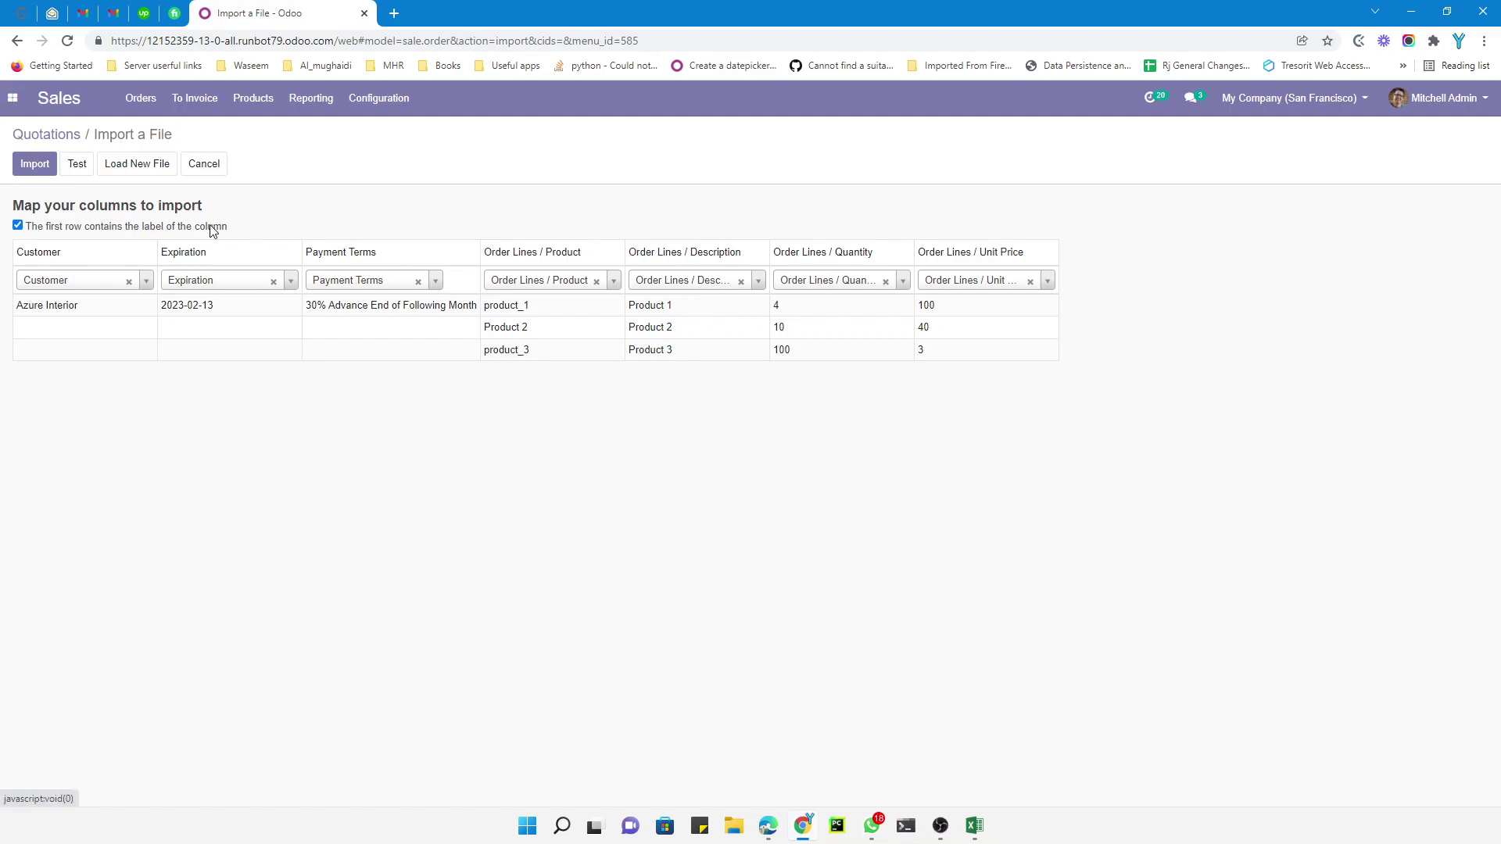
pyautogui.click(78, 166)
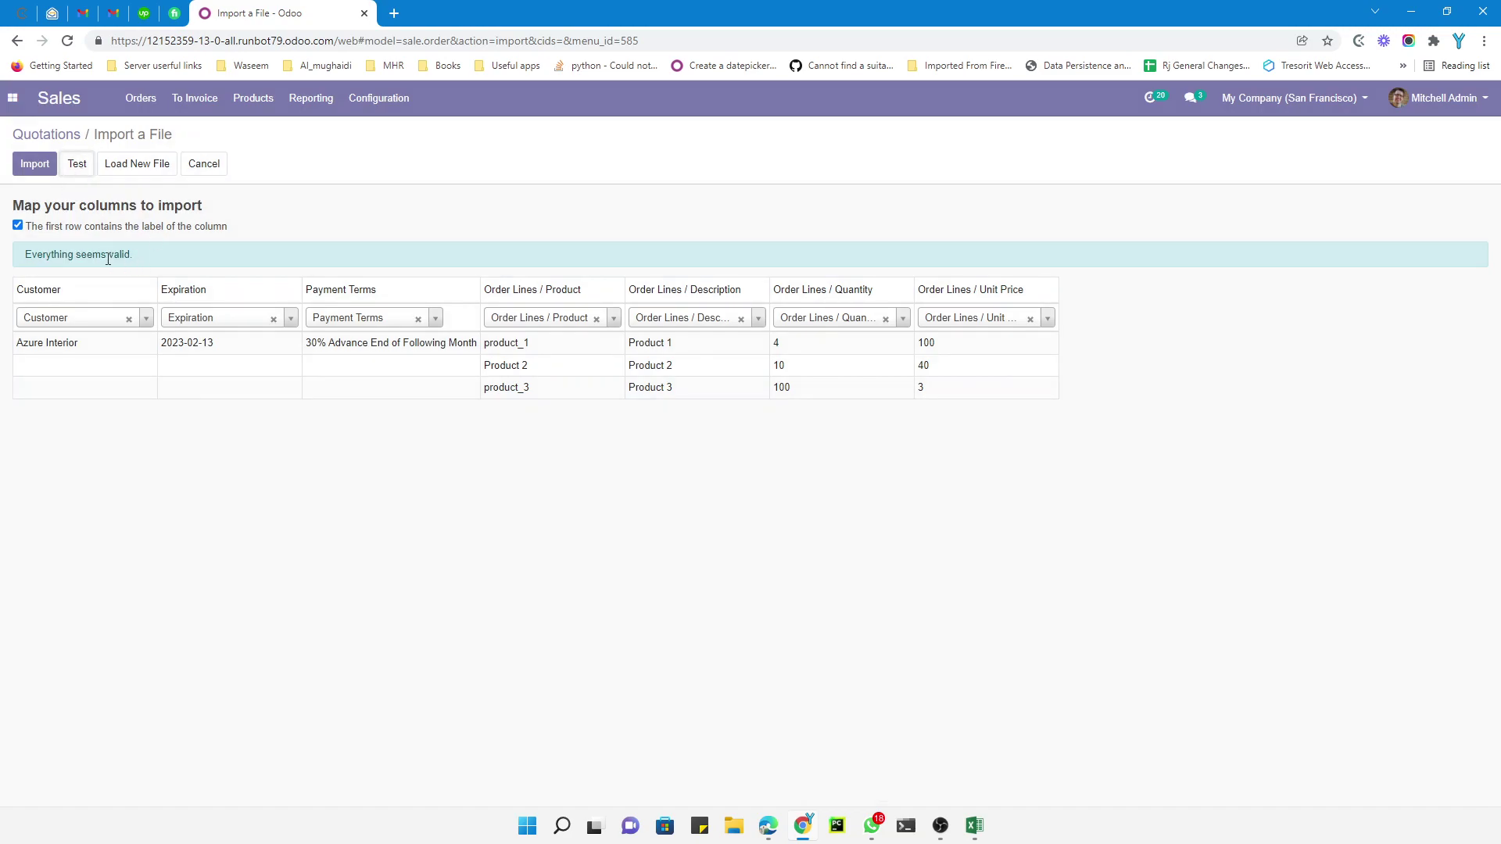
pyautogui.tripleClick(108, 258)
pyautogui.click(34, 164)
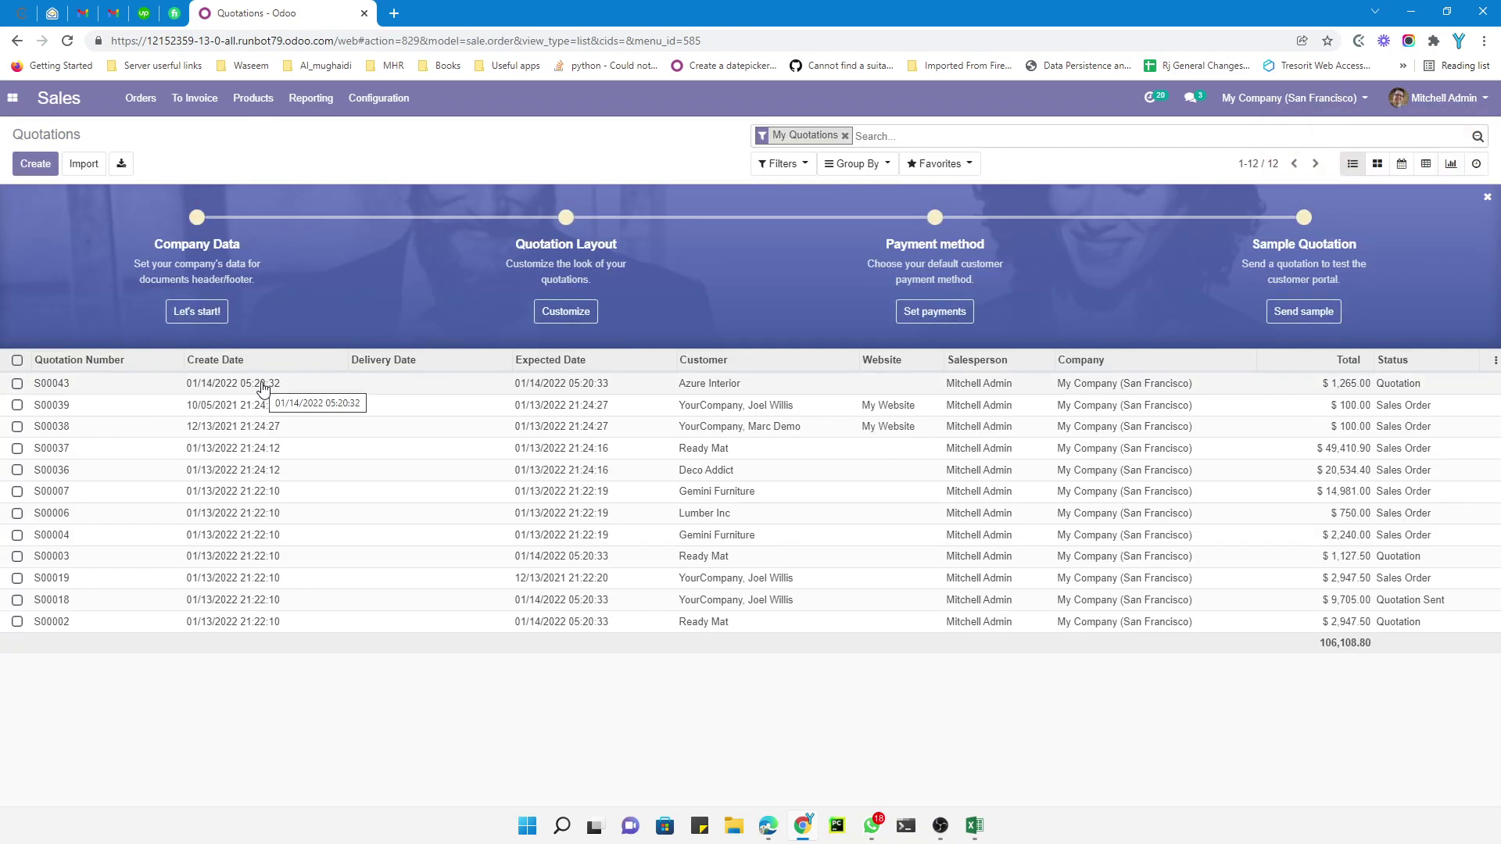
# Open S00043 and check its 02/13/2023 expiration, customer address and 30% Advance payment terms
pyautogui.click(263, 388)
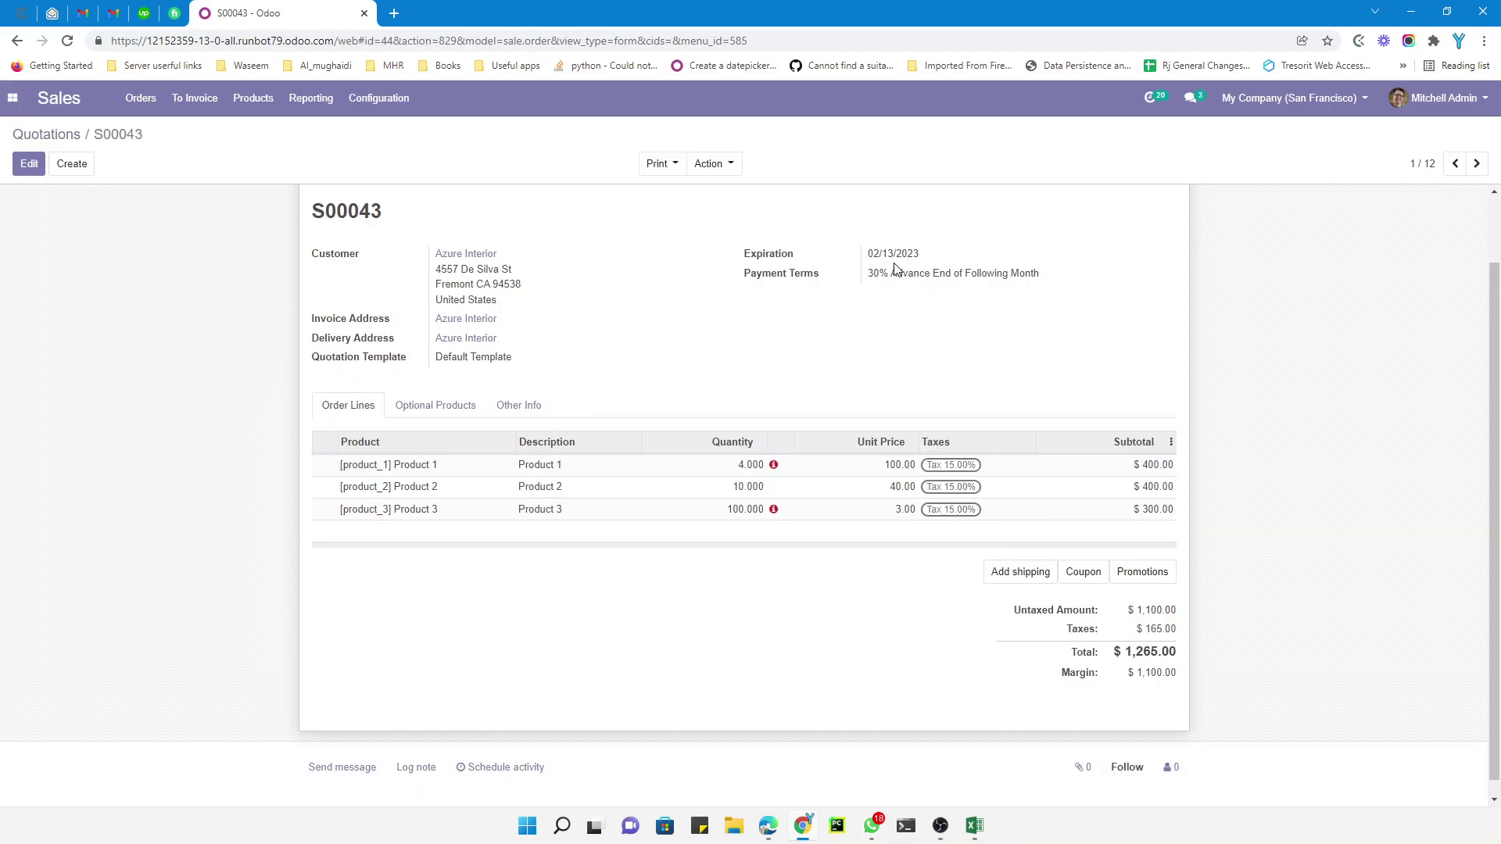
pyautogui.tripleClick(899, 253)
pyautogui.moveTo(415, 258); pyautogui.dragTo(512, 271)
pyautogui.moveTo(530, 338); pyautogui.dragTo(303, 330)
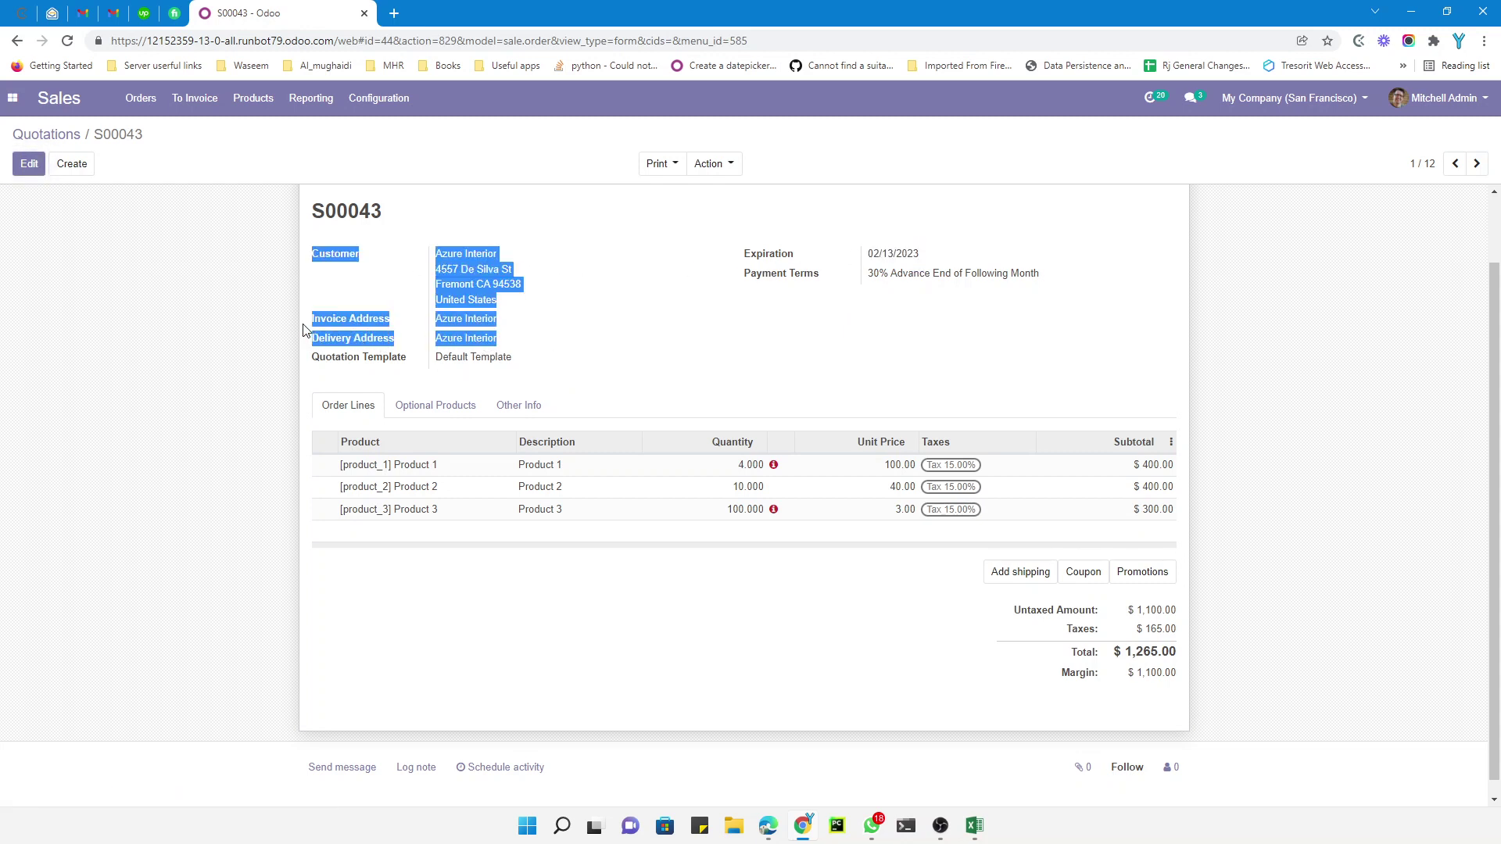
pyautogui.moveTo(884, 301); pyautogui.dragTo(961, 298)
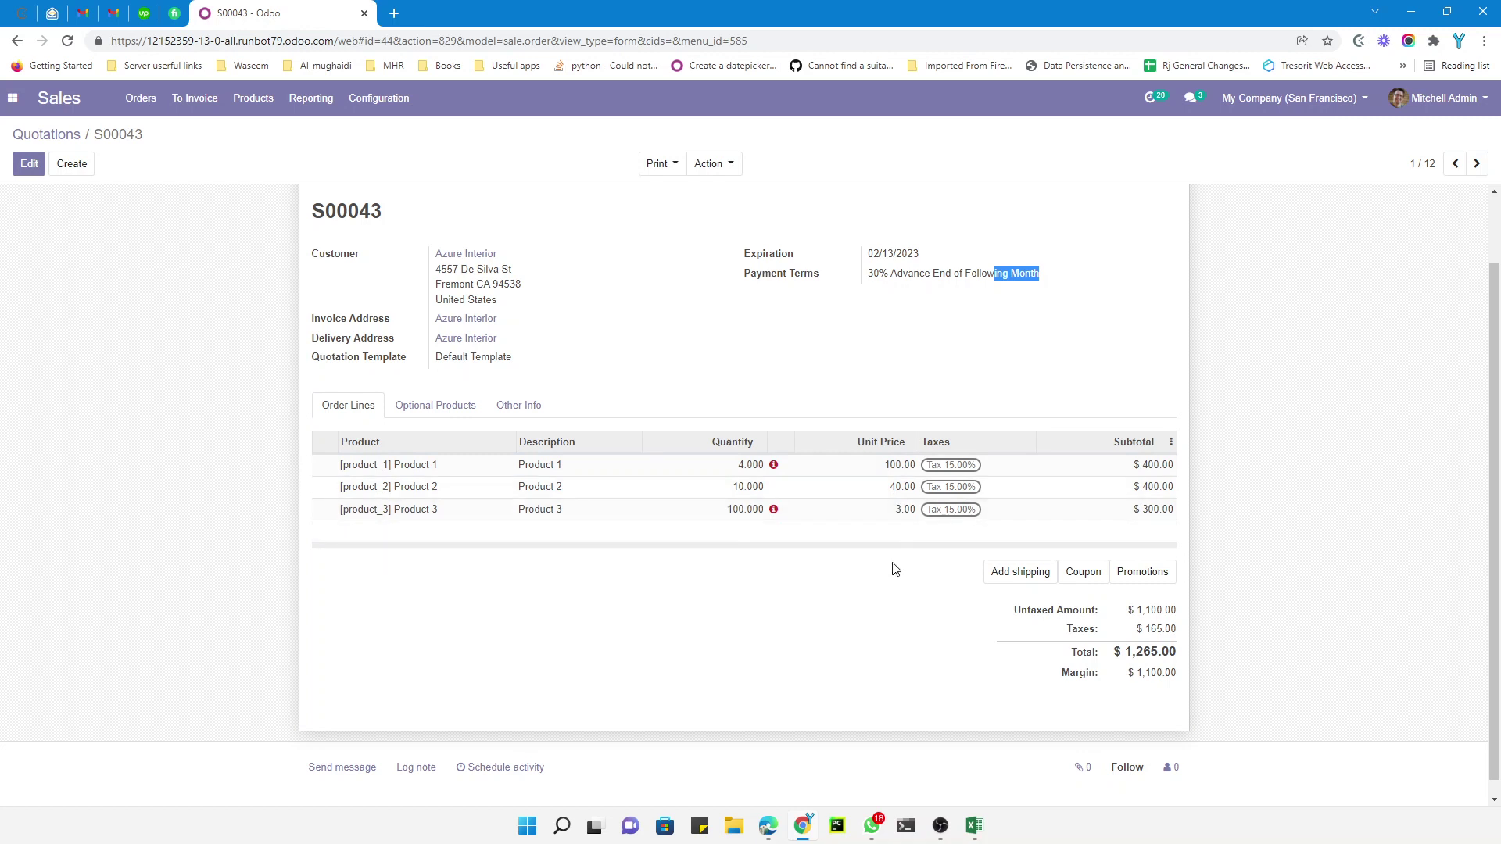
pyautogui.scroll(1, 508, 407)
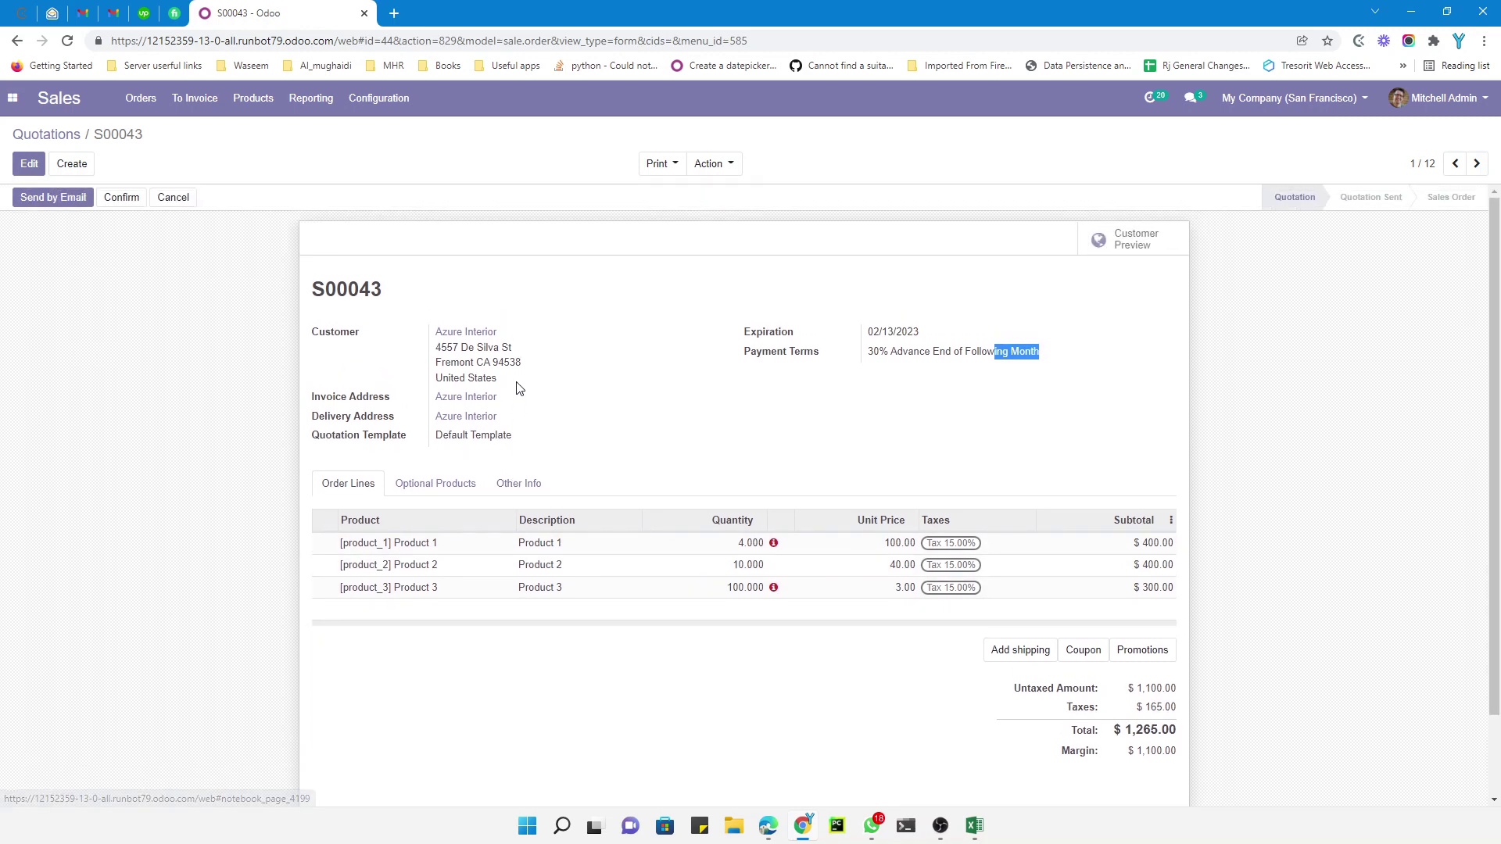